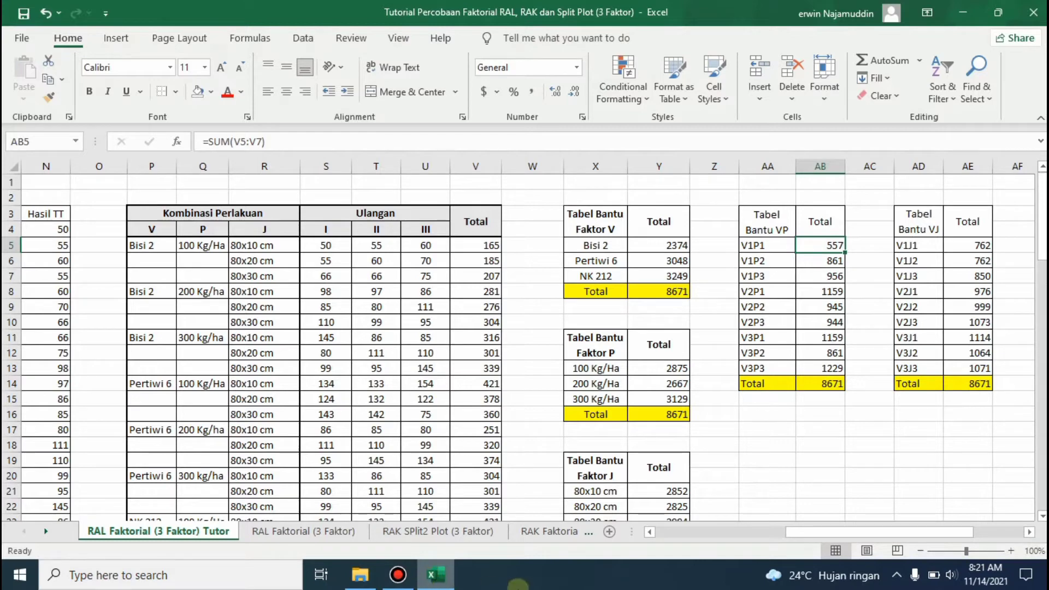
# Review the Faktor V and Faktor P treatment lists and the Hasil TT column of the raw data table
pyautogui.moveTo(794, 538); pyautogui.dragTo(660, 539)
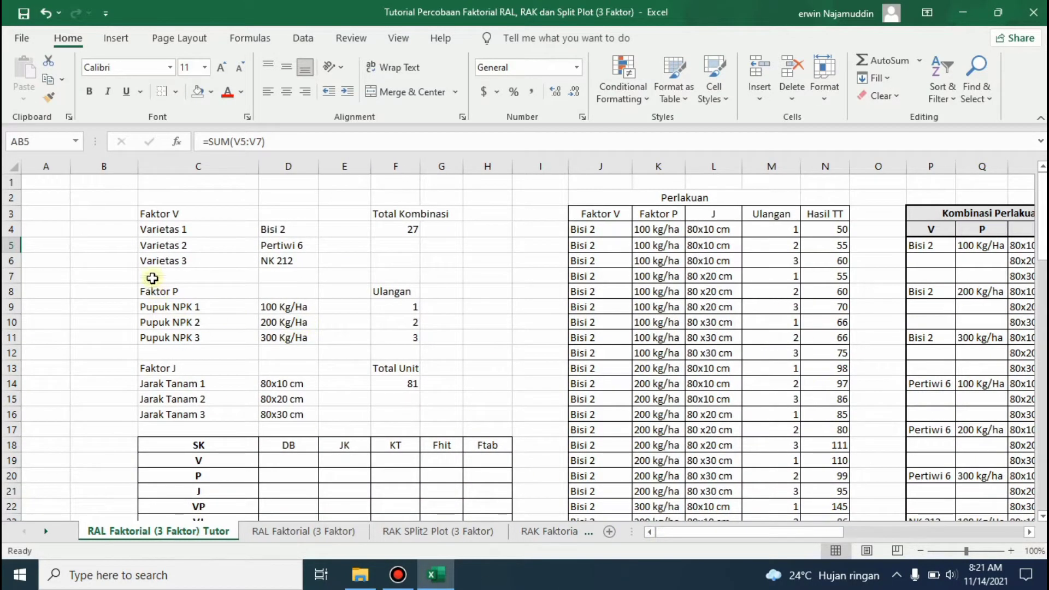
pyautogui.click(172, 218)
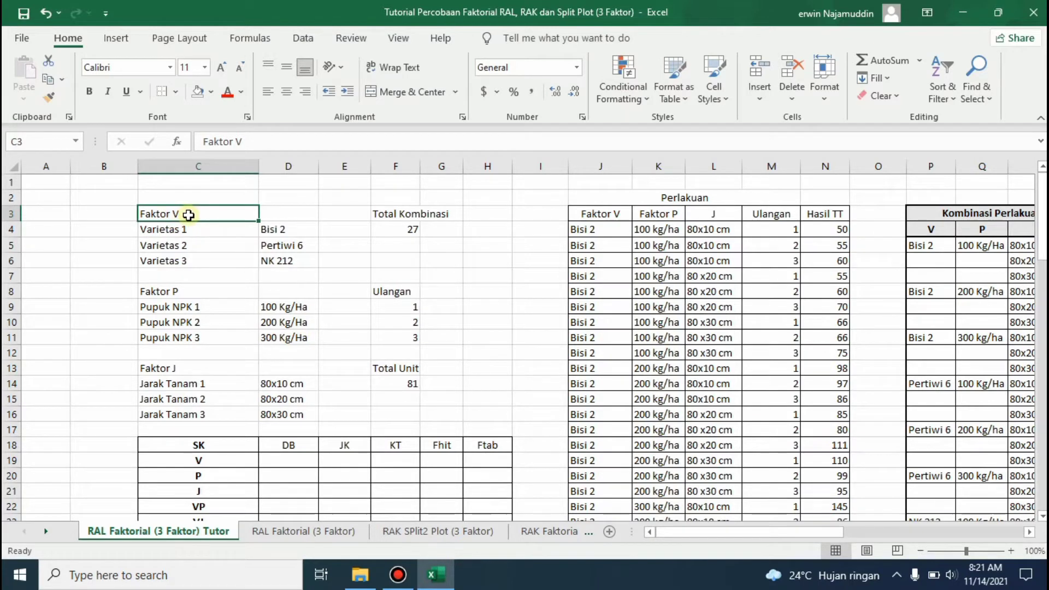
pyautogui.click(182, 290)
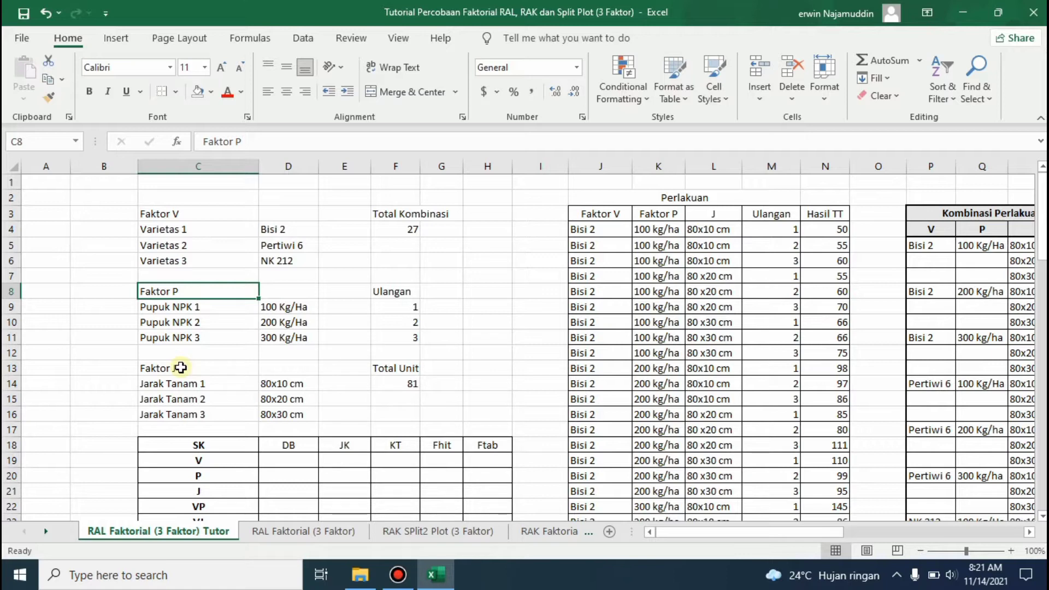
pyautogui.click(822, 217)
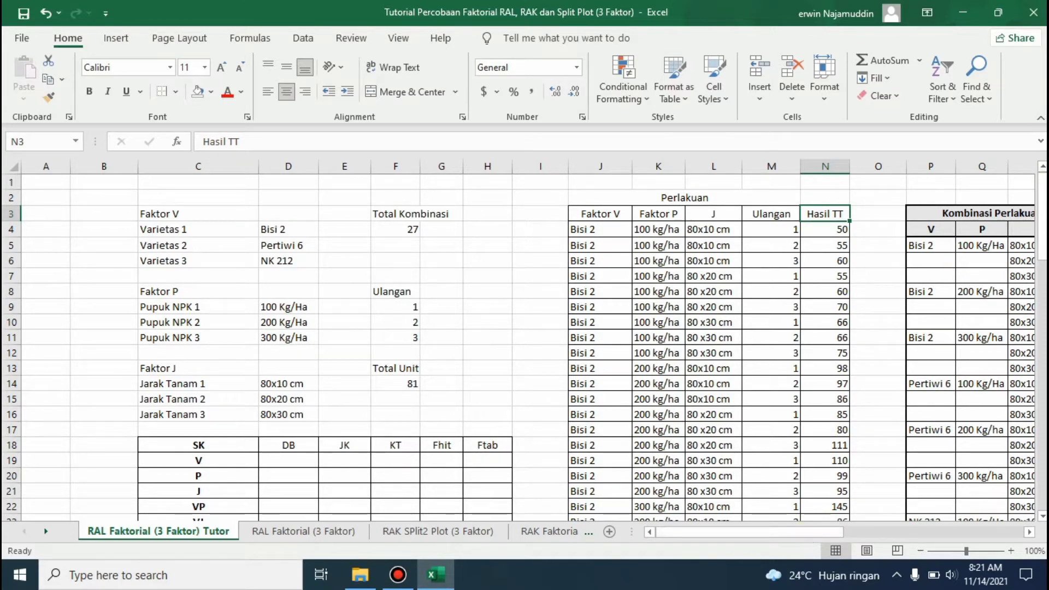
# Examine the blank ANOVA table in C18:H27, going through its single factors, two-way and three-way interactions, Galat and Total rows
pyautogui.moveTo(1042, 186); pyautogui.dragTo(1042, 228)
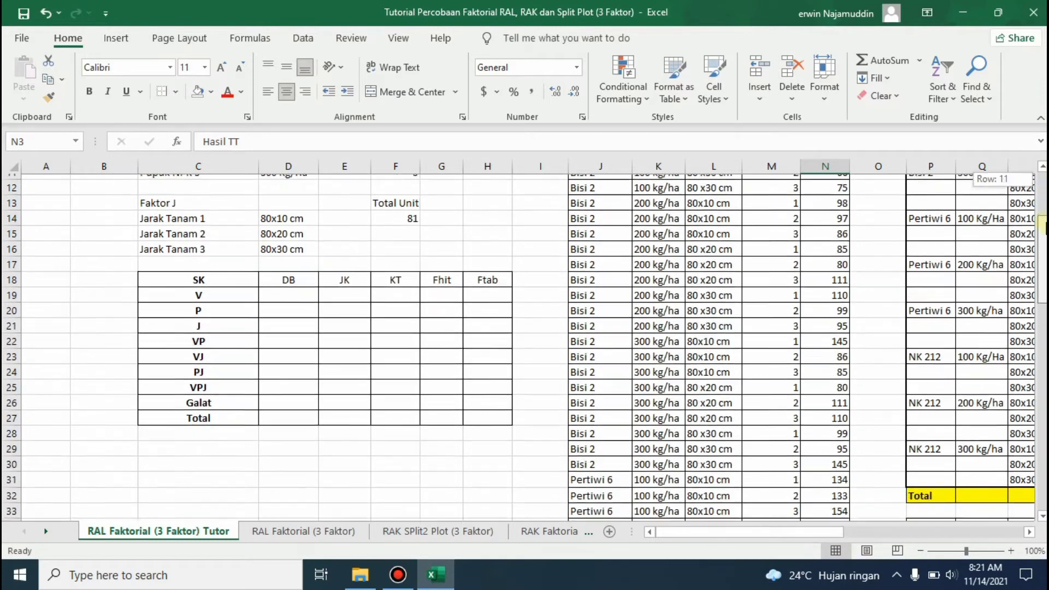
pyautogui.moveTo(172, 278)
pyautogui.mouseDown()
pyautogui.moveTo(351, 339)
pyautogui.moveTo(501, 423)
pyautogui.moveTo(500, 414)
pyautogui.mouseUp()
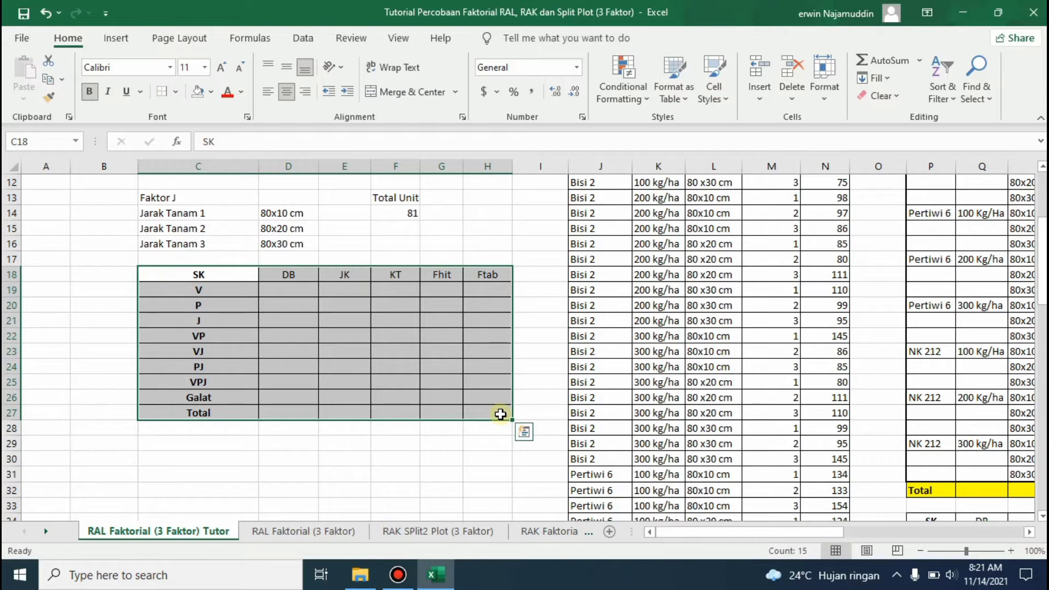
pyautogui.click(206, 286)
pyautogui.hotkey('shift', 'Down')
pyautogui.hotkey('shift', 'Down')
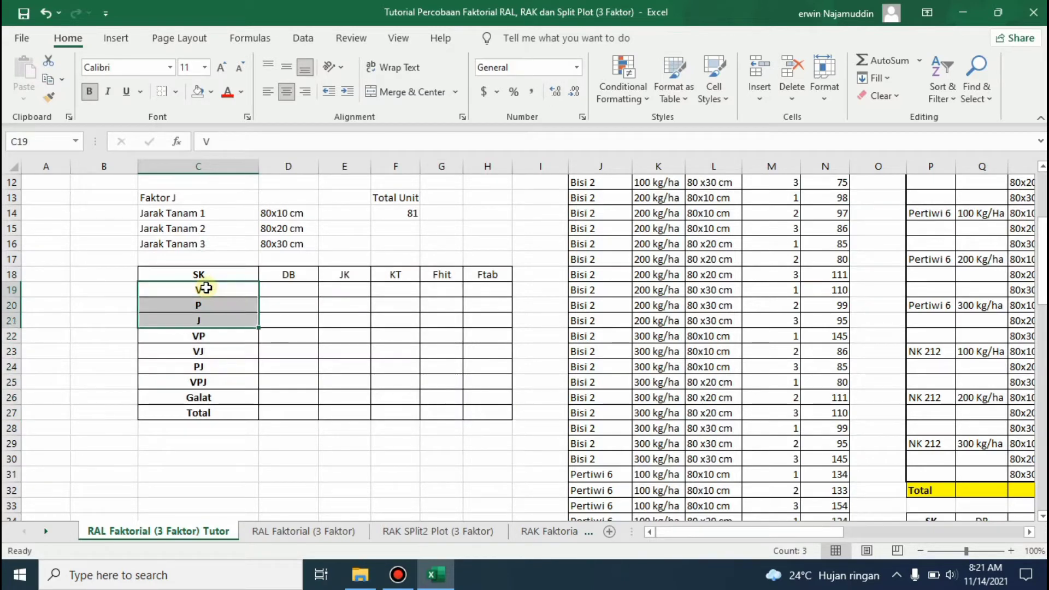
pyautogui.click(205, 333)
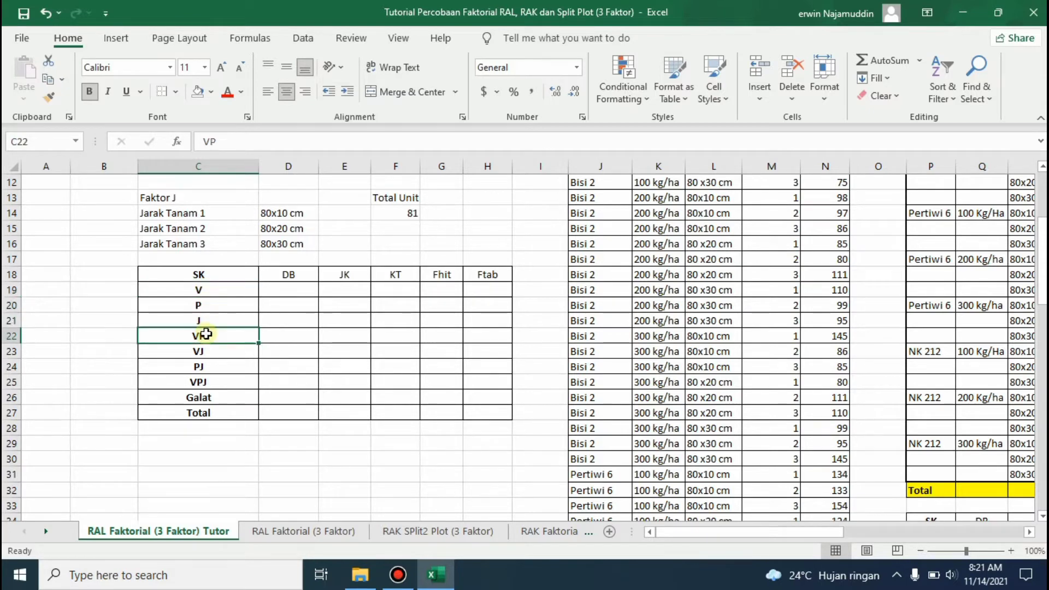
pyautogui.hotkey('shift', 'Down')
pyautogui.hotkey('shift', 'Down')
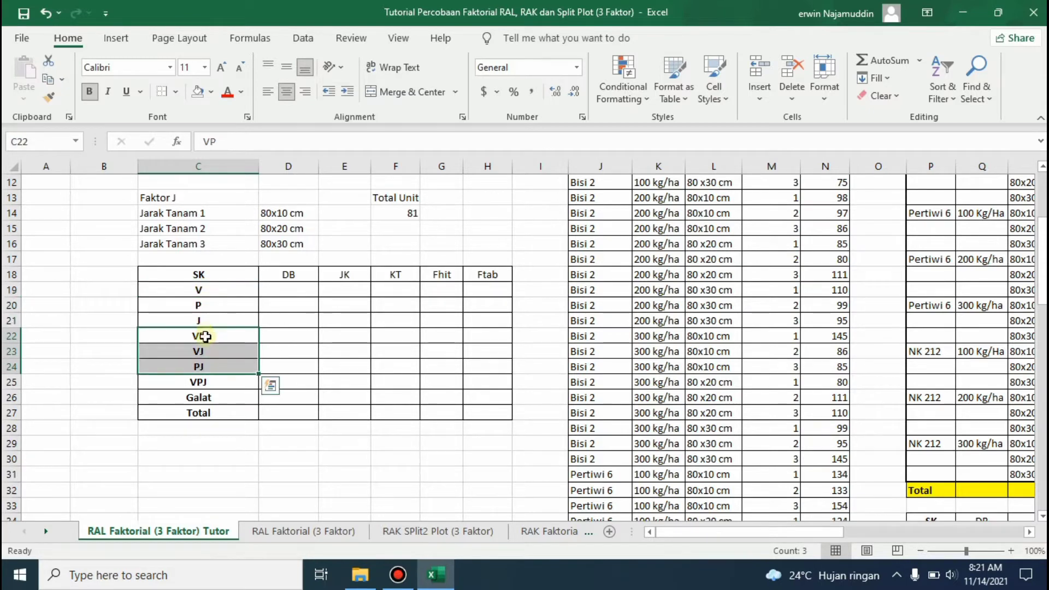
pyautogui.click(200, 382)
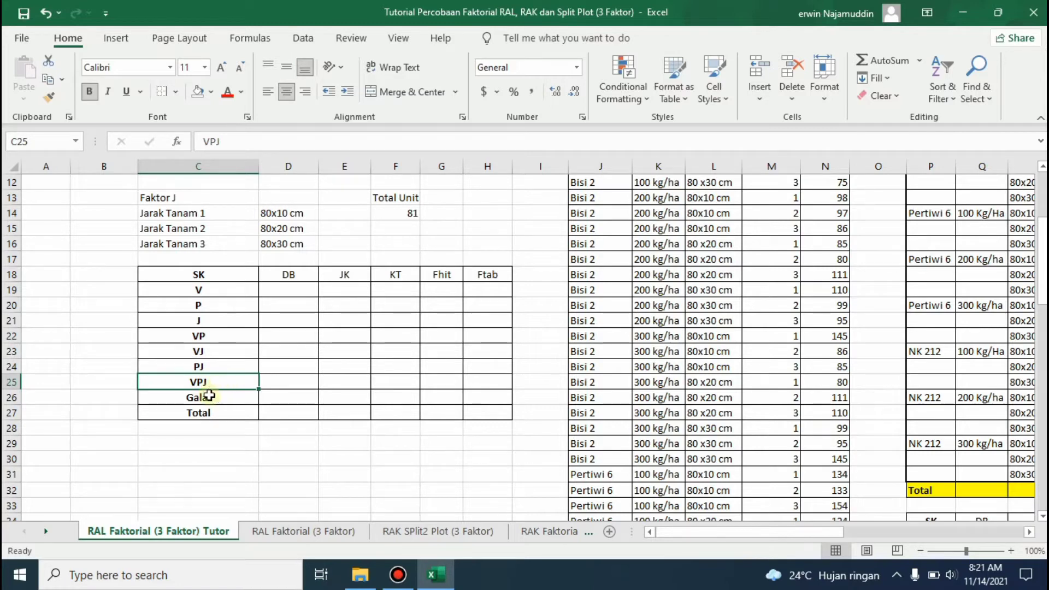
pyautogui.click(206, 398)
pyautogui.click(203, 413)
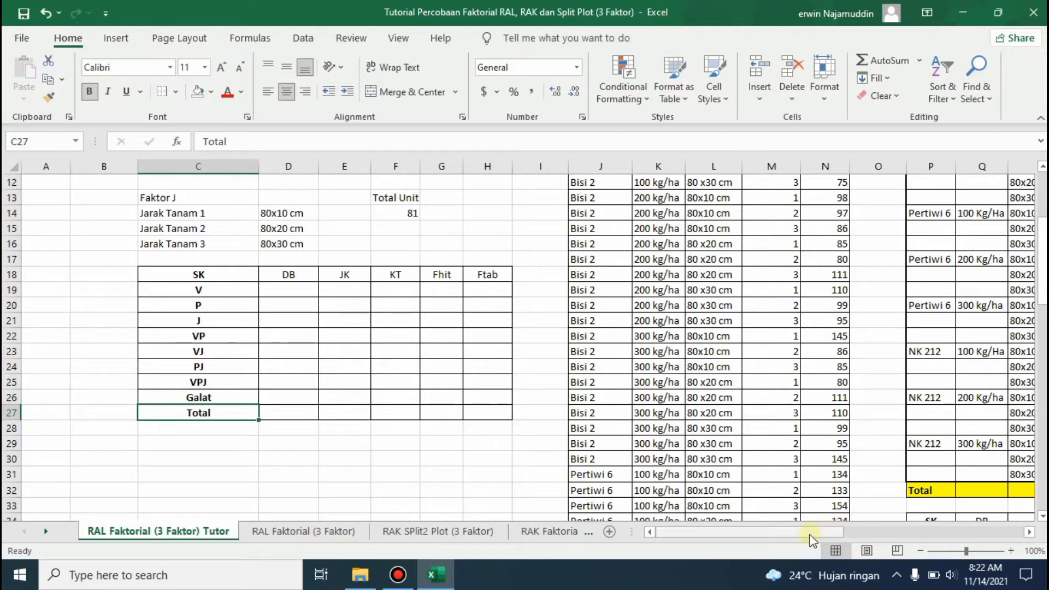
# Examine the whole Kombinasi Perlakuan table with its replications and totals, from the header in P3 down to the Total row 32
pyautogui.moveTo(810, 534); pyautogui.dragTo(850, 532)
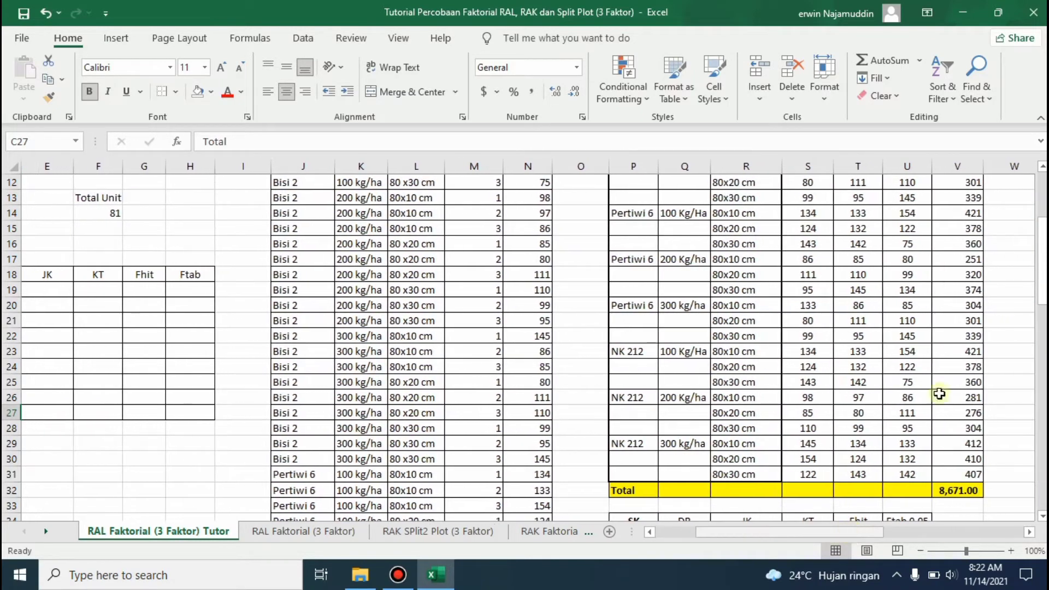
pyautogui.moveTo(1042, 246); pyautogui.dragTo(1043, 193)
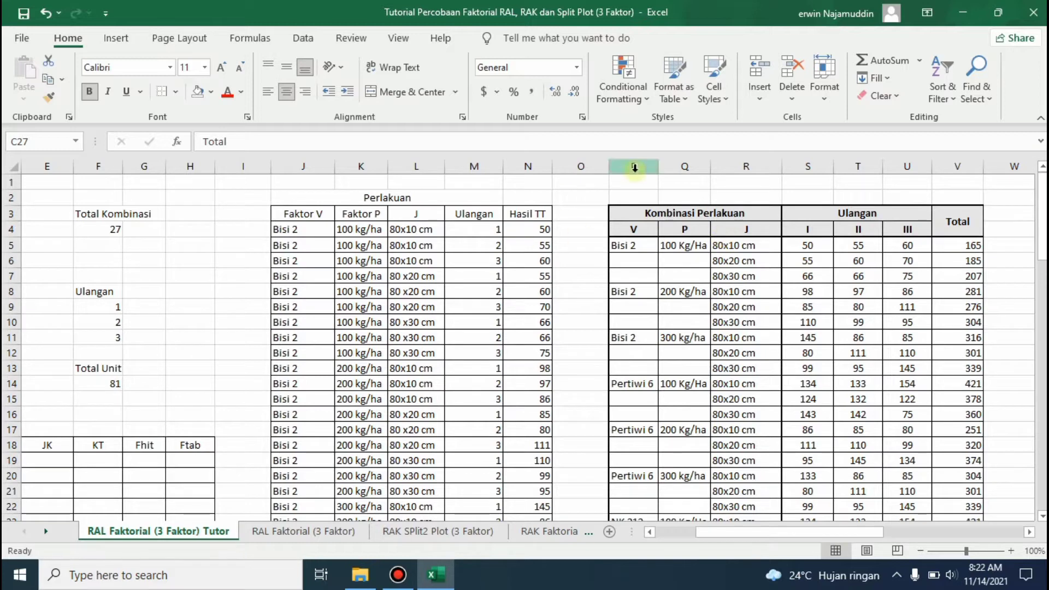
pyautogui.click(613, 220)
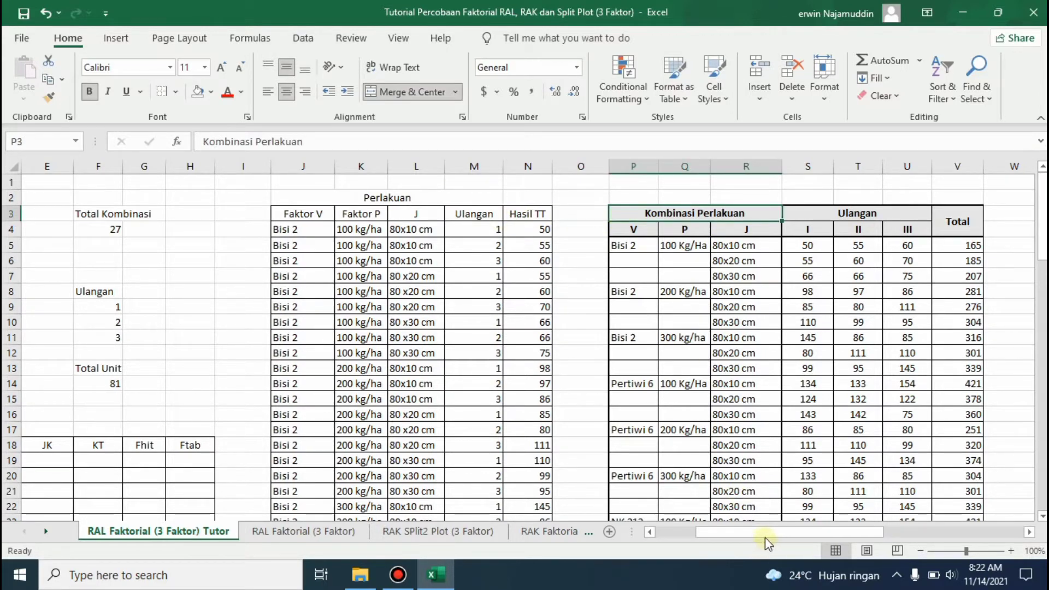
pyautogui.moveTo(765, 538); pyautogui.dragTo(855, 525)
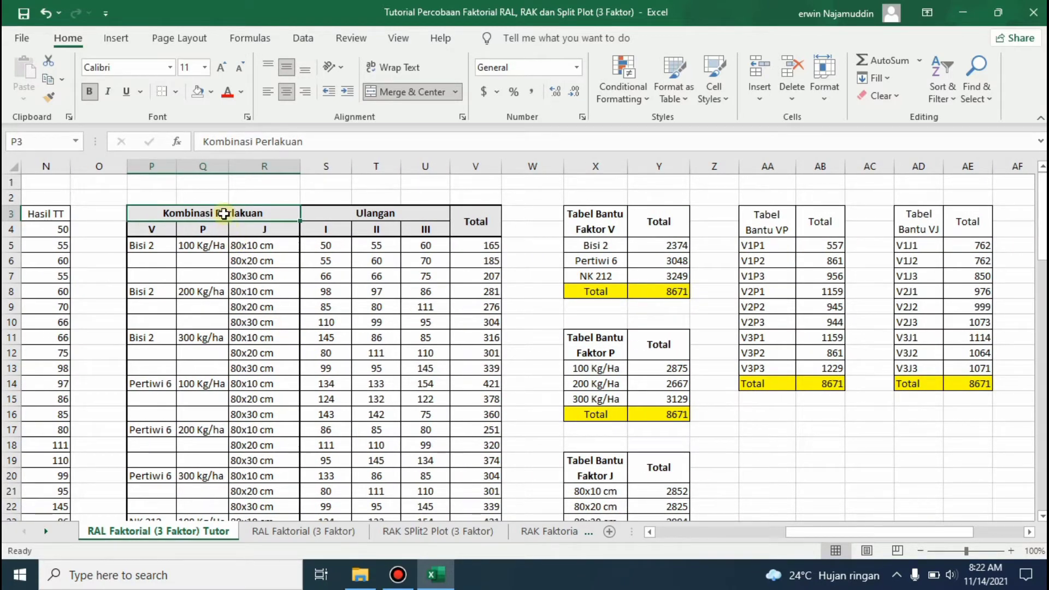
pyautogui.hotkey('shift', 'Right')
pyautogui.hotkey('shift', 'Right')
pyautogui.hotkey('shift', 'Down')
pyautogui.hotkey('shift', 'Down')
pyautogui.hotkey('shift', 'Down')
pyautogui.hotkey('shift', 'Down')
pyautogui.hotkey('shift', 'Down')
pyautogui.hotkey('shift', 'Down')
pyautogui.hotkey('shift', 'Down')
pyautogui.hotkey('shift', 'Down')
pyautogui.hotkey('shift', 'Down')
pyautogui.hotkey('shift', 'Down')
pyautogui.hotkey('shift', 'Down')
pyautogui.hotkey('shift', 'Down')
pyautogui.hotkey('shift', 'Down')
pyautogui.hotkey('shift', 'Down')
pyautogui.hotkey('shift', 'Down')
pyautogui.hotkey('shift', 'Down')
pyautogui.hotkey('shift', 'Down')
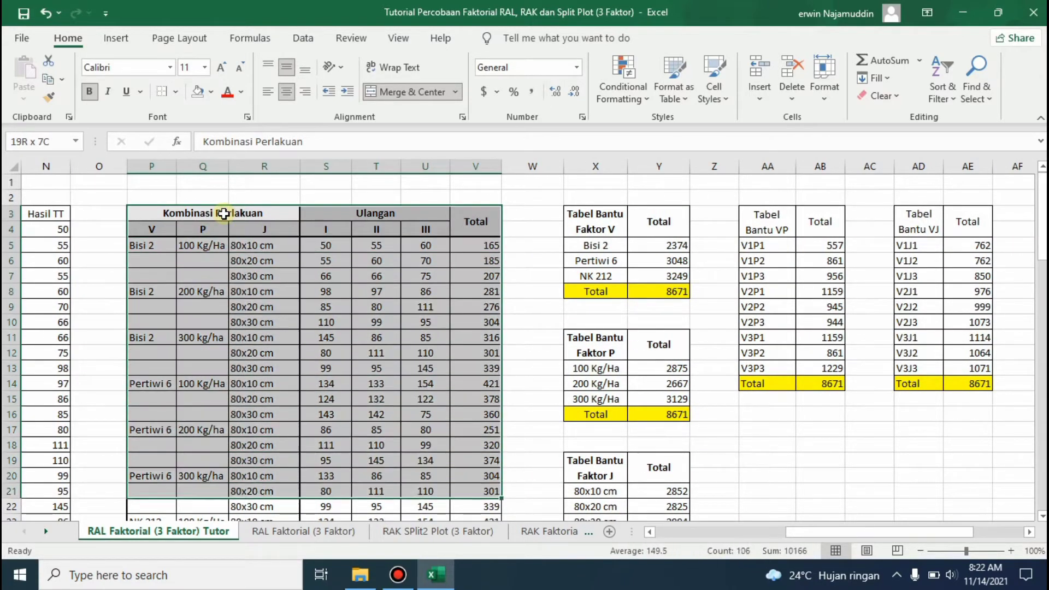
pyautogui.hotkey('shift', 'Down')
pyautogui.hotkey('shift', 'Down')
pyautogui.hotkey('shift', 'Down')
pyautogui.hotkey('shift', 'Down')
pyautogui.hotkey('shift', 'Down')
pyautogui.hotkey('shift', 'Down')
pyautogui.hotkey('shift', 'Down')
pyautogui.hotkey('shift', 'Down')
pyautogui.hotkey('shift', 'Down')
pyautogui.hotkey('shift', 'Down')
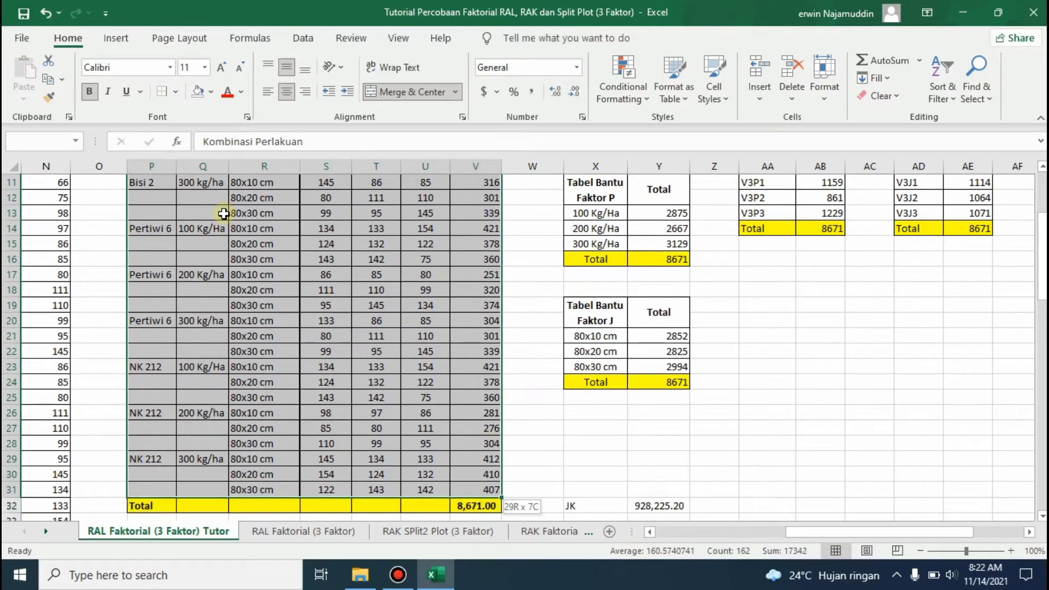
pyautogui.hotkey('shift', 'Down')
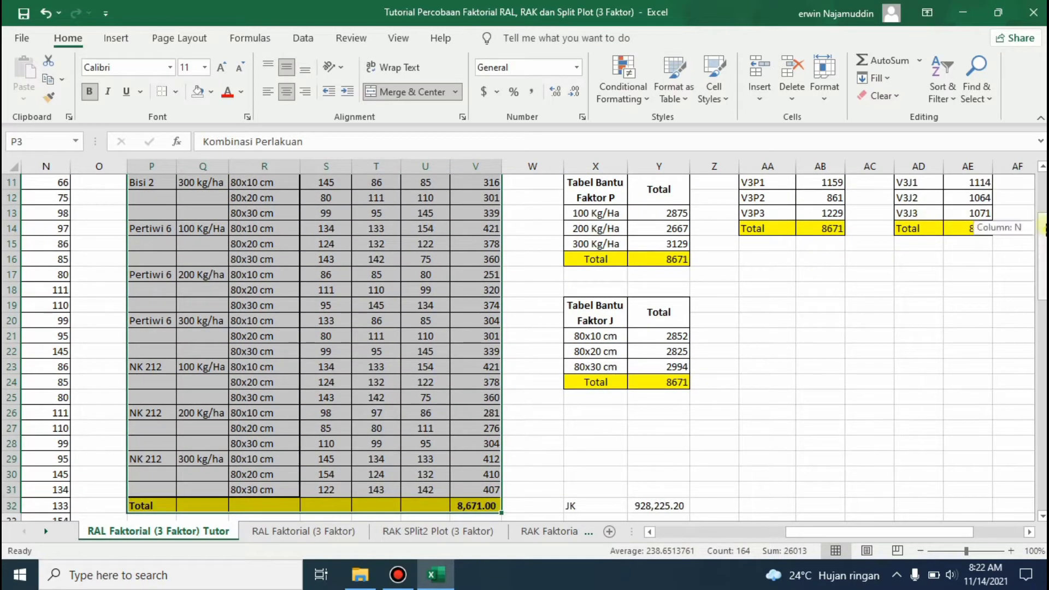
pyautogui.moveTo(1043, 228); pyautogui.dragTo(1042, 180)
# Inspect the first treatment combination, Bisi 2 with 100 Kg/Ha and 80x10 cm, and its three Ulangan values in S5:U5
pyautogui.click(161, 248)
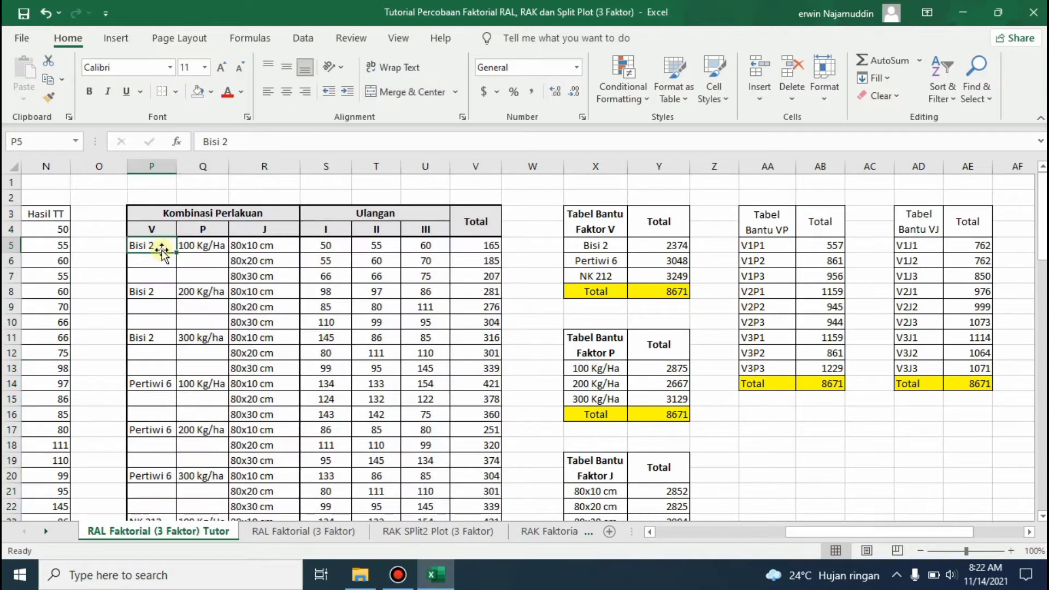
pyautogui.press('Right')
pyautogui.press('Right')
pyautogui.press('Right')
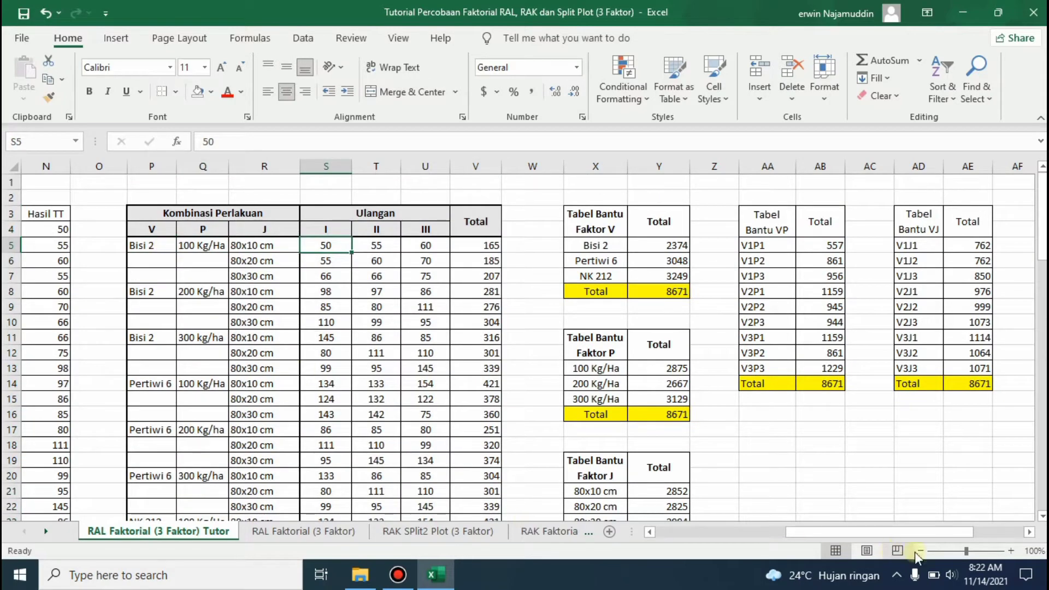
pyautogui.click(1029, 531)
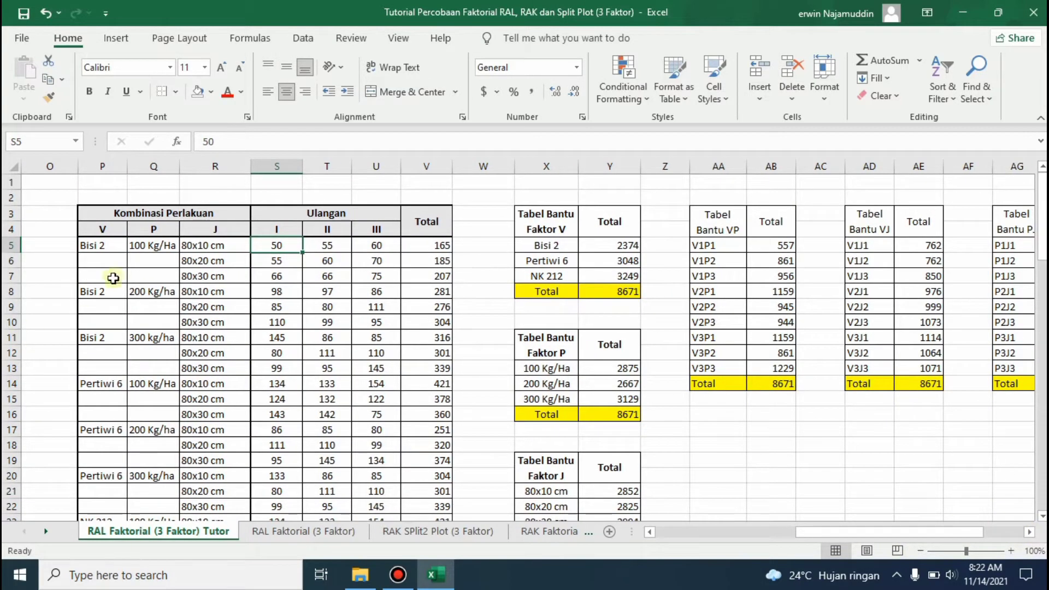
pyautogui.click(104, 245)
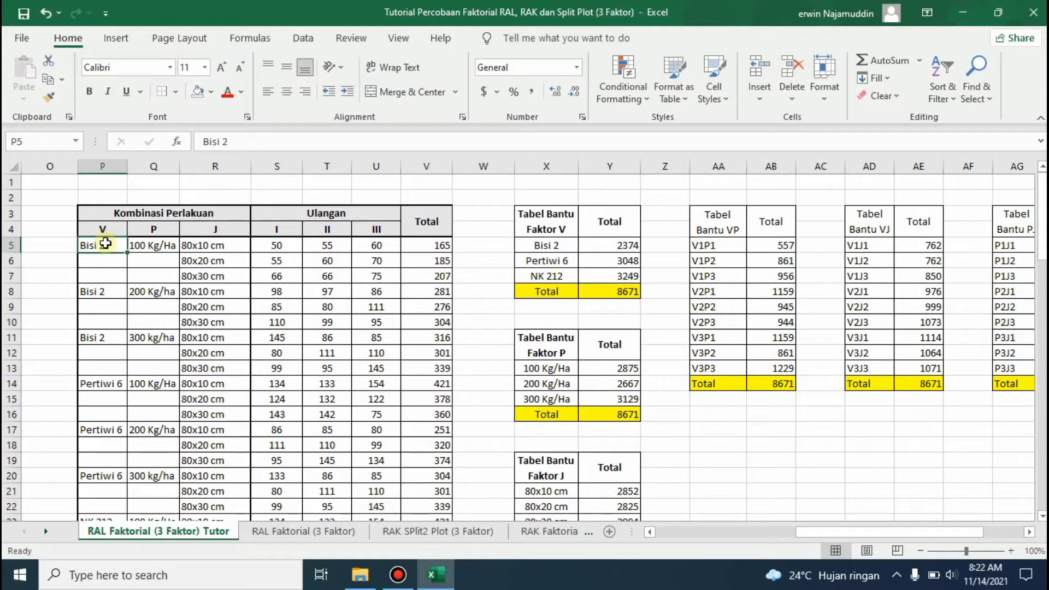
pyautogui.click(143, 245)
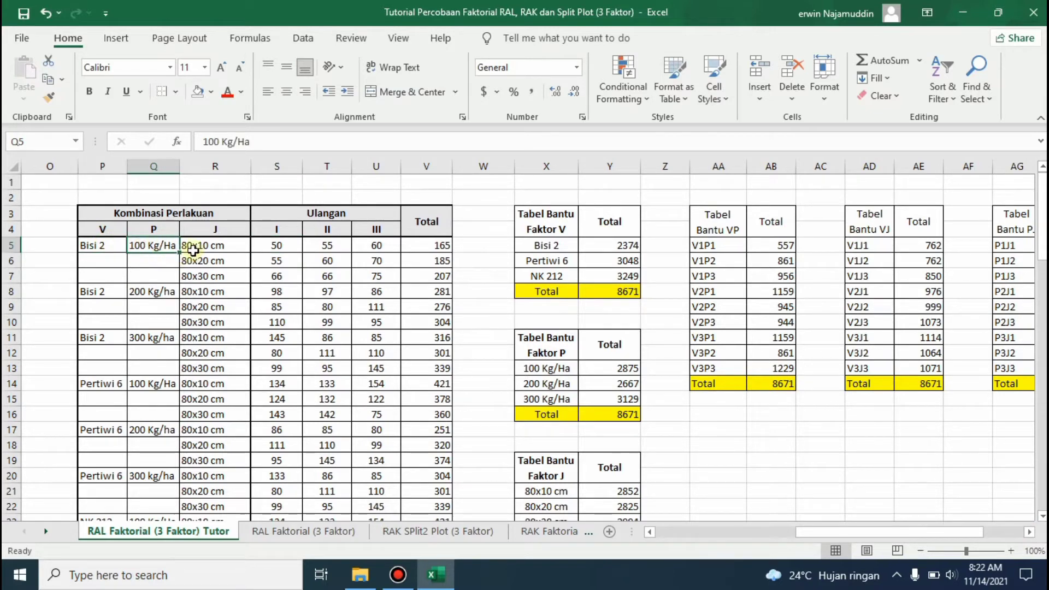
pyautogui.click(194, 248)
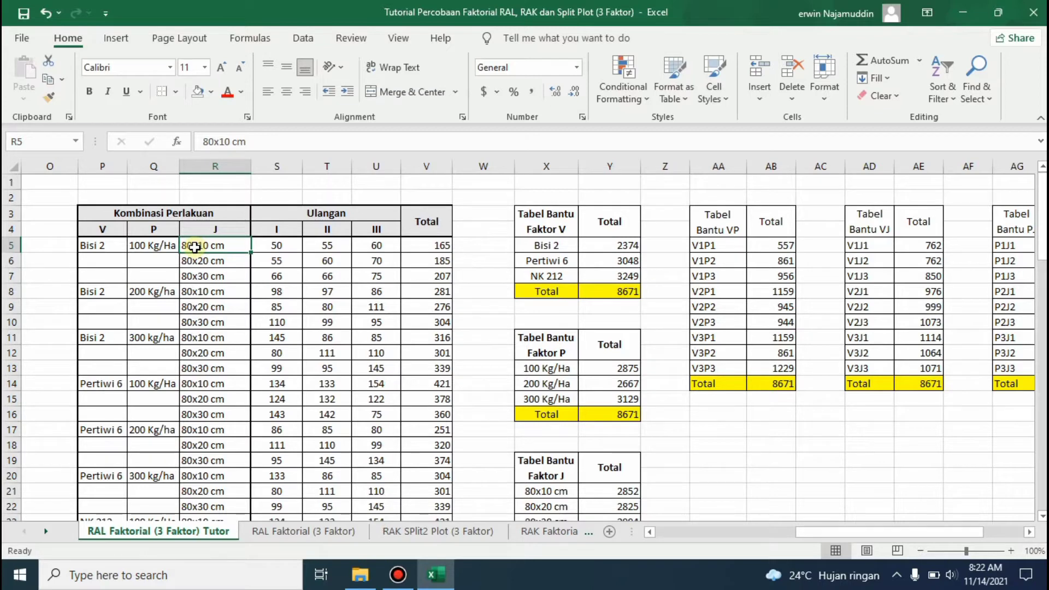
pyautogui.moveTo(283, 245); pyautogui.dragTo(387, 242)
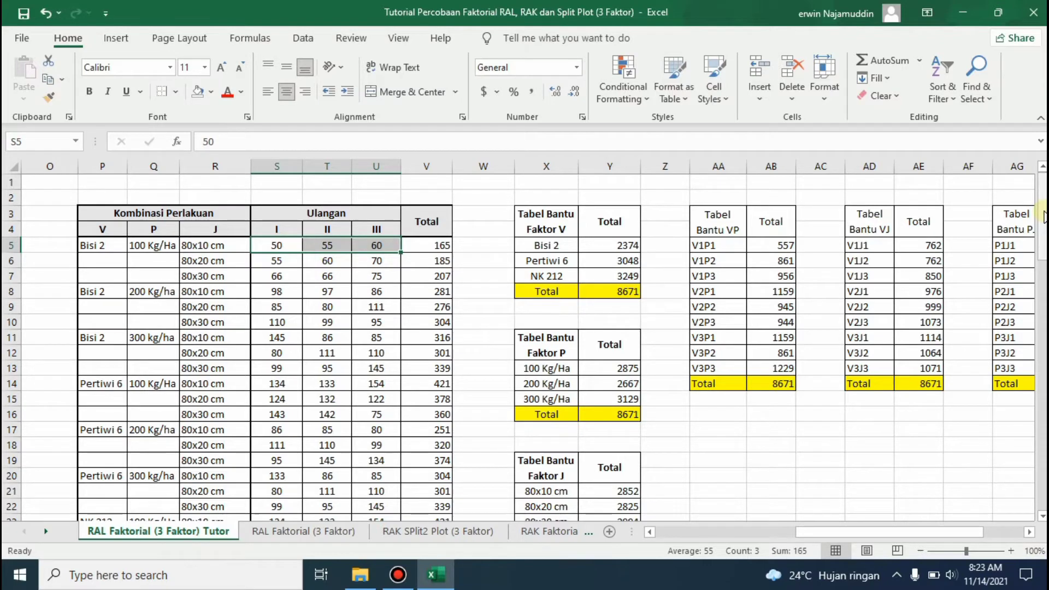
# Clear the DB values for all sources from V to Total (Q35:Q43) in the ANOVA table below the combination table
pyautogui.moveTo(1043, 215); pyautogui.dragTo(1043, 314)
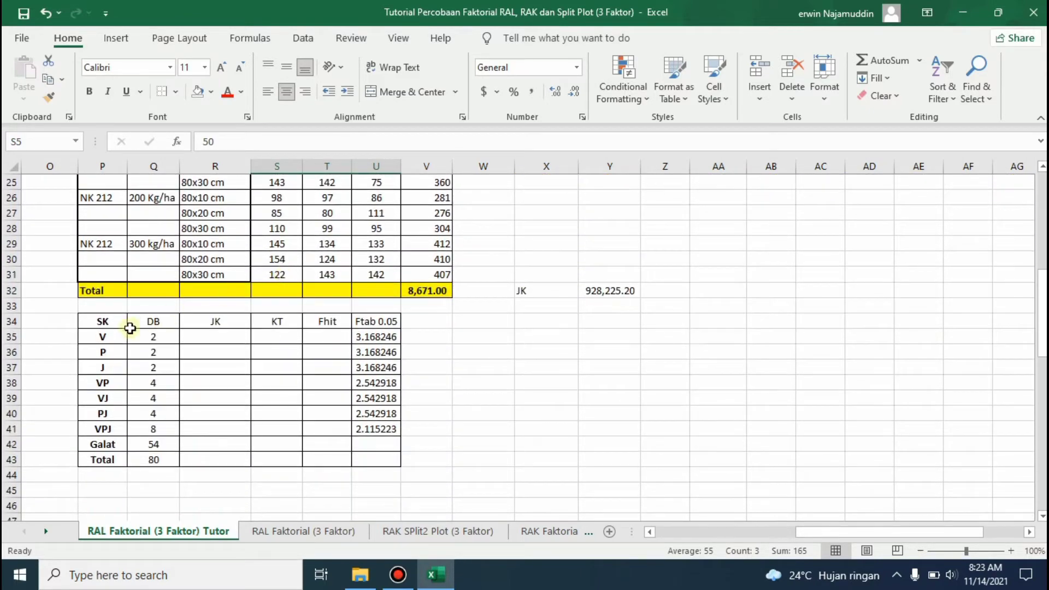
pyautogui.moveTo(109, 325); pyautogui.dragTo(382, 458)
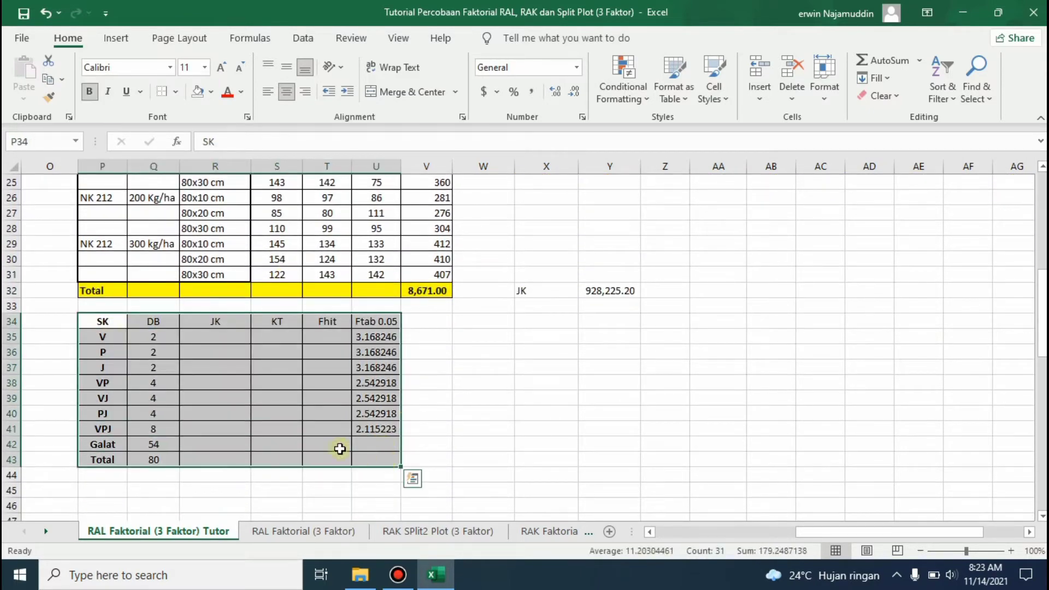
pyautogui.moveTo(141, 335); pyautogui.dragTo(144, 337)
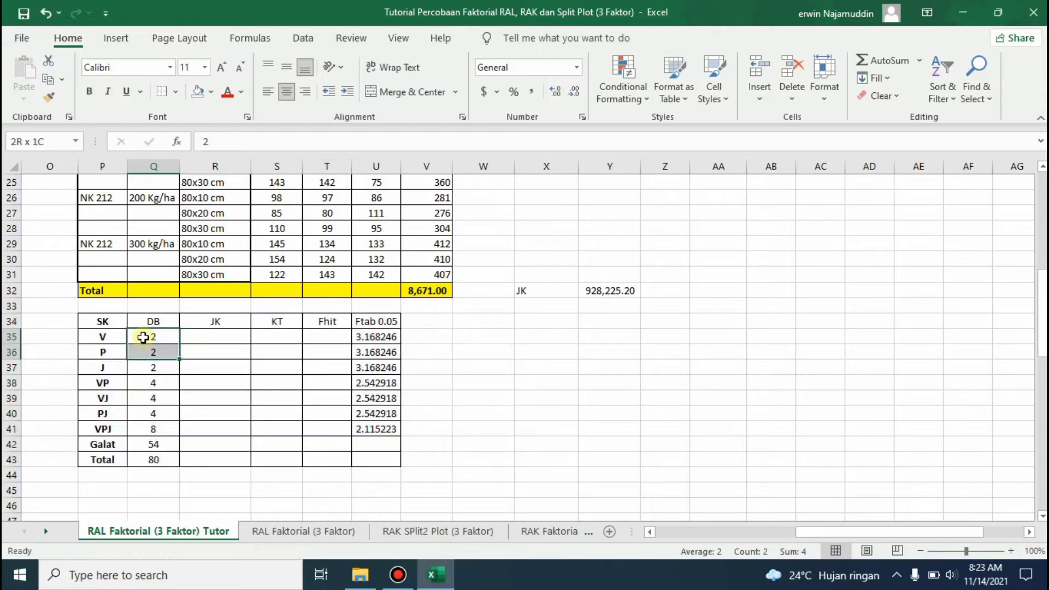
pyautogui.hotkey('shift', 'Down')
pyautogui.hotkey('shift', 'Down')
pyautogui.hotkey('shift', 'Down')
pyautogui.hotkey('shift', 'Down')
pyautogui.hotkey('shift', 'Down')
pyautogui.hotkey('shift', 'Down')
pyautogui.hotkey('shift', 'Down')
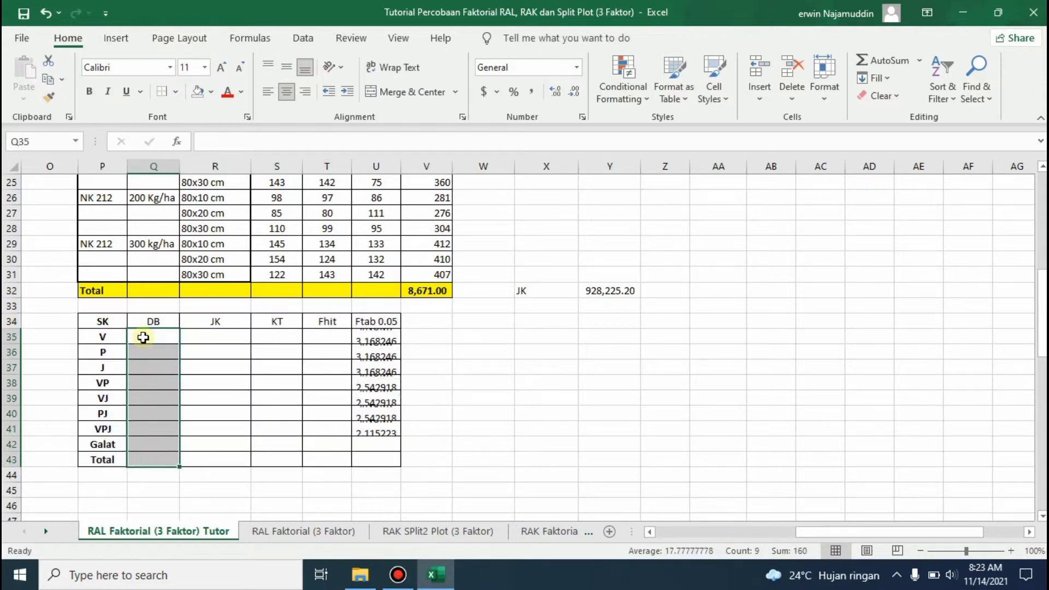
pyautogui.press('Delete')
# Enter the formula =3-1 as the DB of each single factor V, P and J in Q35:Q37
pyautogui.click(143, 337)
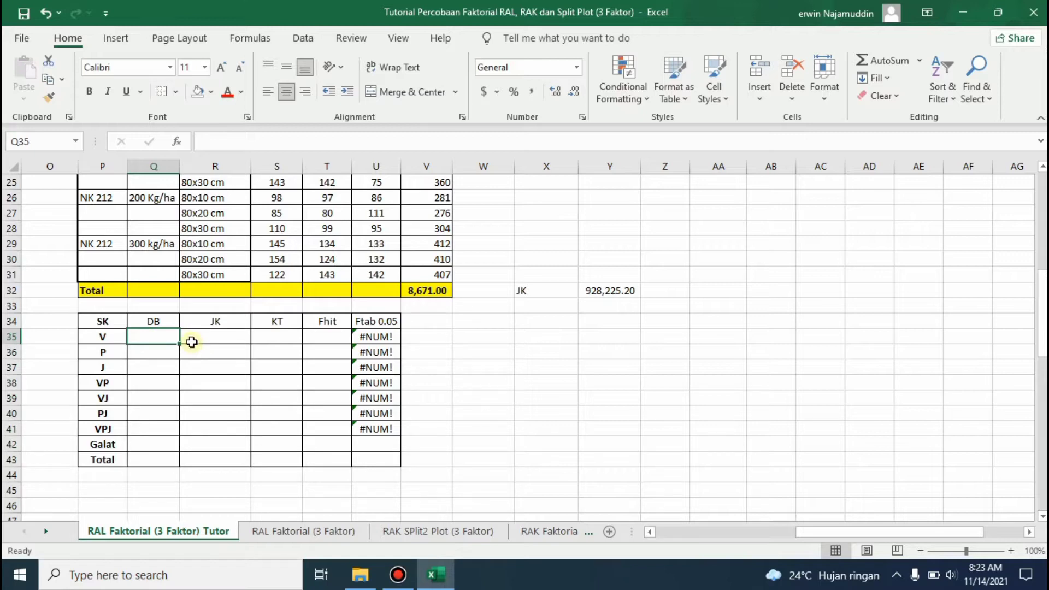
pyautogui.write('=')
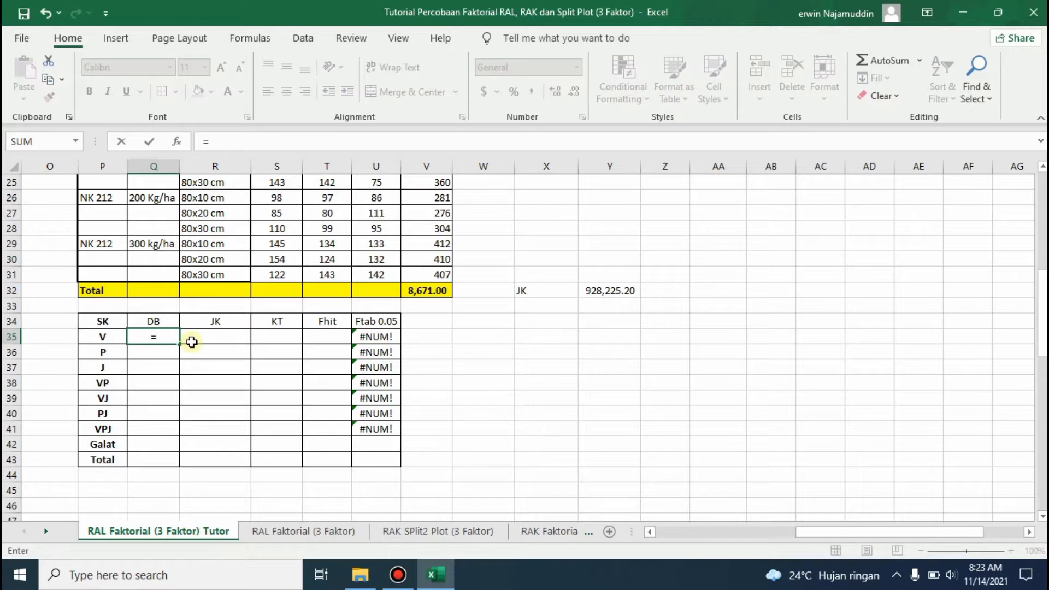
pyautogui.write('3-1')
pyautogui.press('Return')
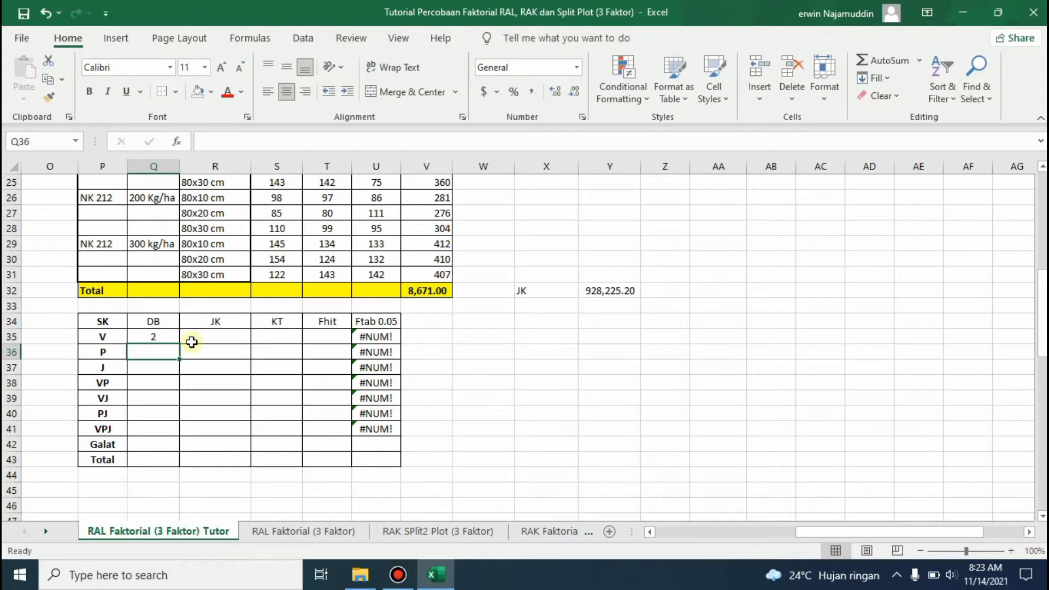
pyautogui.write('=')
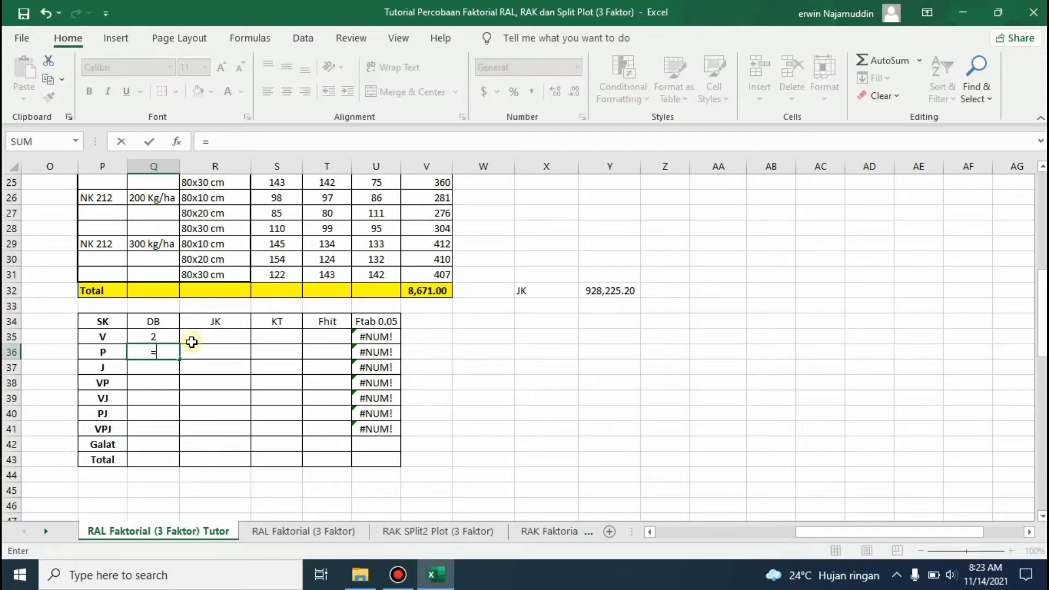
pyautogui.write('3-1')
pyautogui.press('Return')
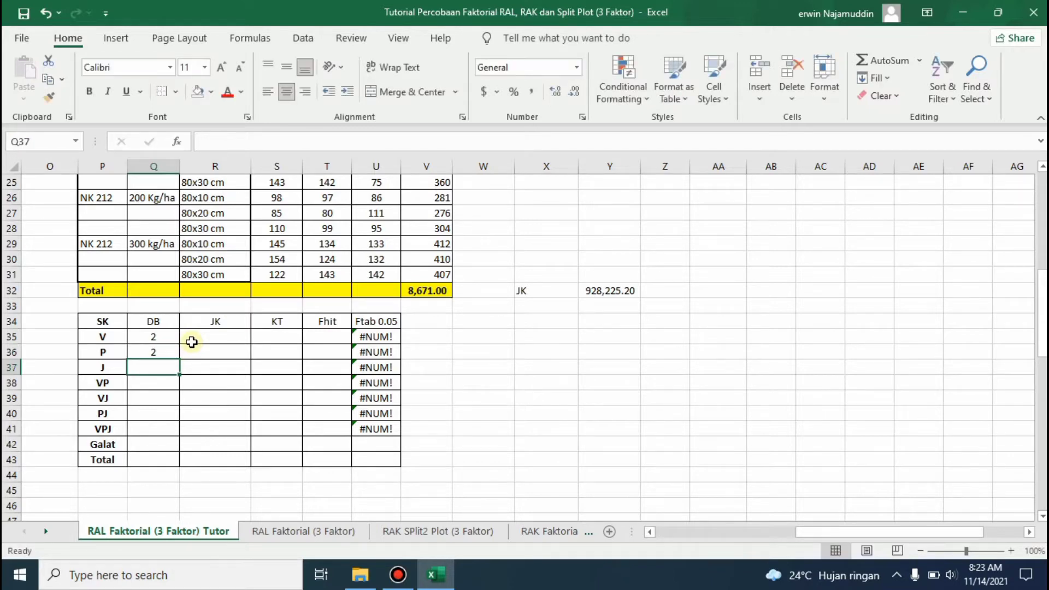
pyautogui.write('=3-1')
pyautogui.press('Return')
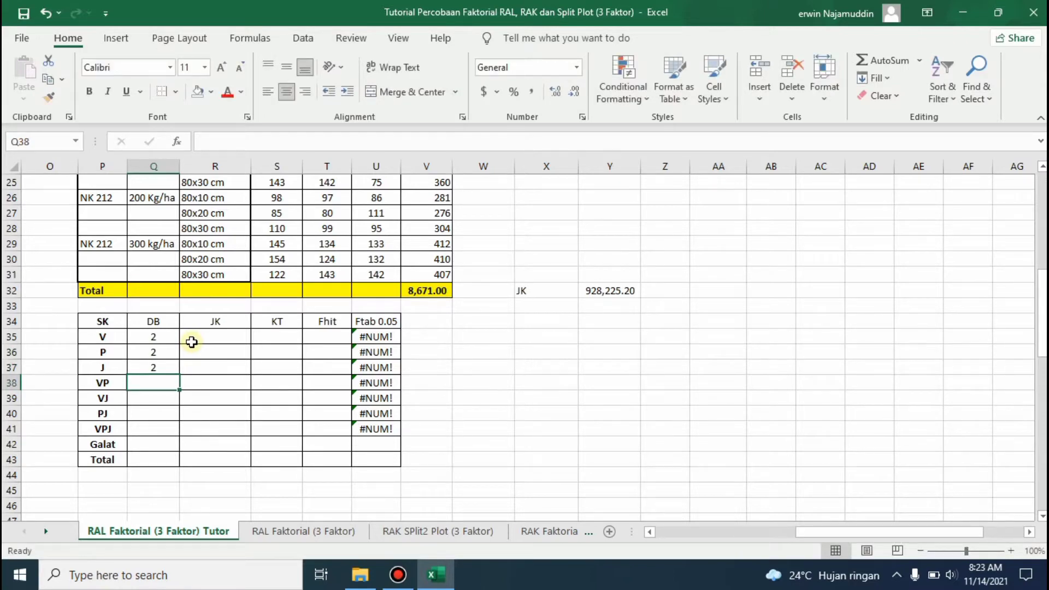
# Enter =(3-1)(3-1) as the DB of VP in Q38, accepting the correction to =(3-1)*(3-1)
pyautogui.write('=')
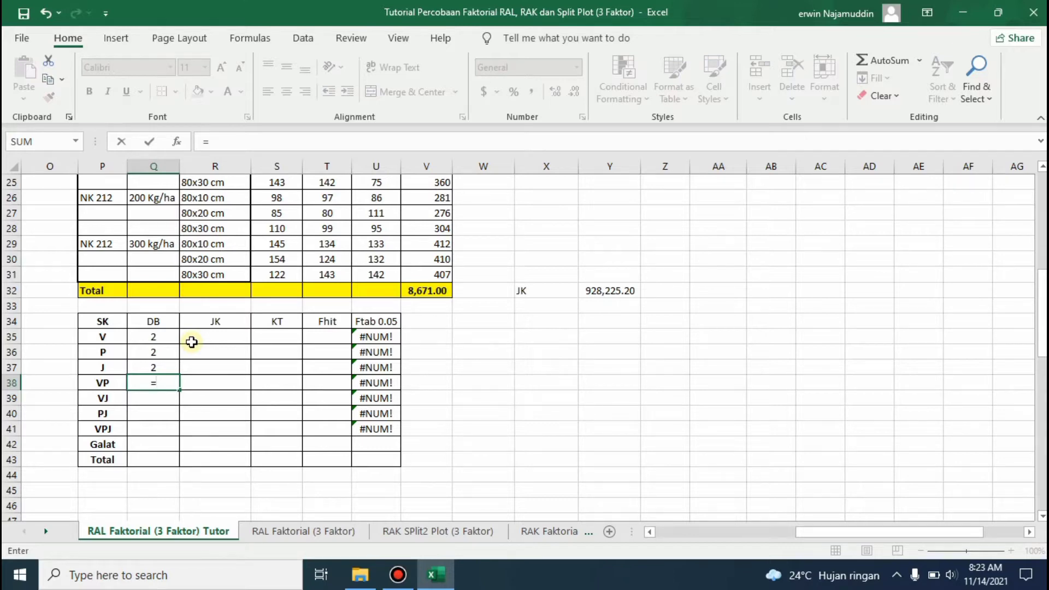
pyautogui.write('(3-1)(3-1)')
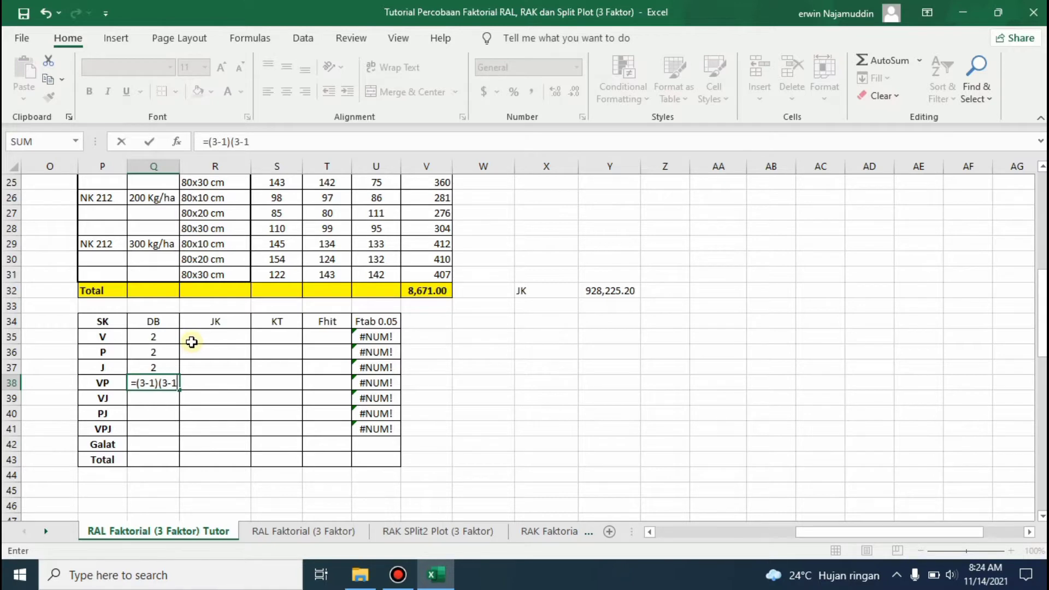
pyautogui.press('Return')
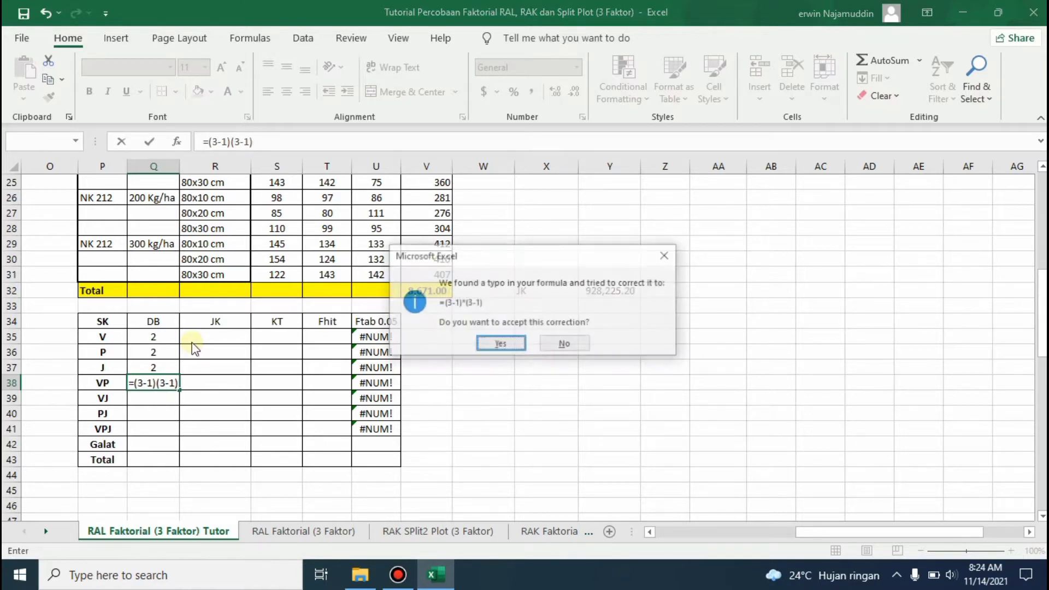
pyautogui.click(510, 346)
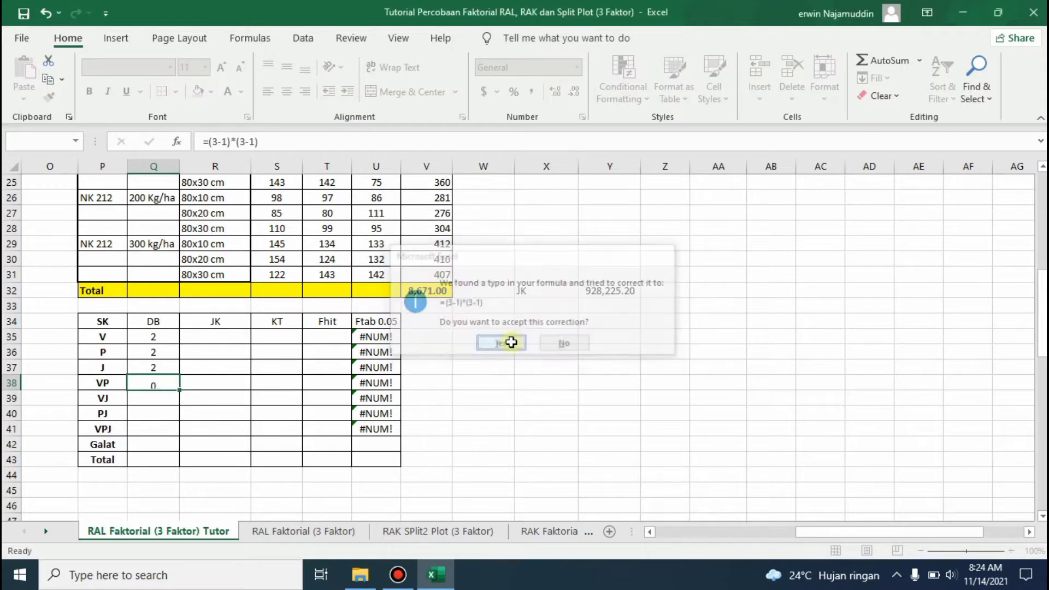
# Set the DB of VP in Q38 to the product of the V and P values, =Q35*Q36
pyautogui.click(163, 383)
pyautogui.write('=')
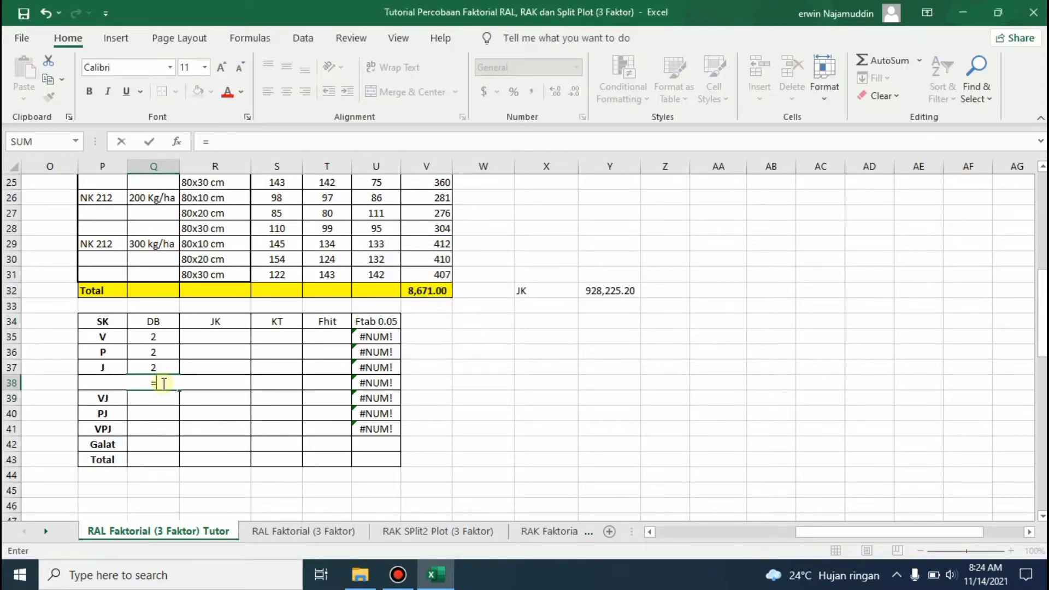
pyautogui.press('Up')
pyautogui.press('Up')
pyautogui.press('Up')
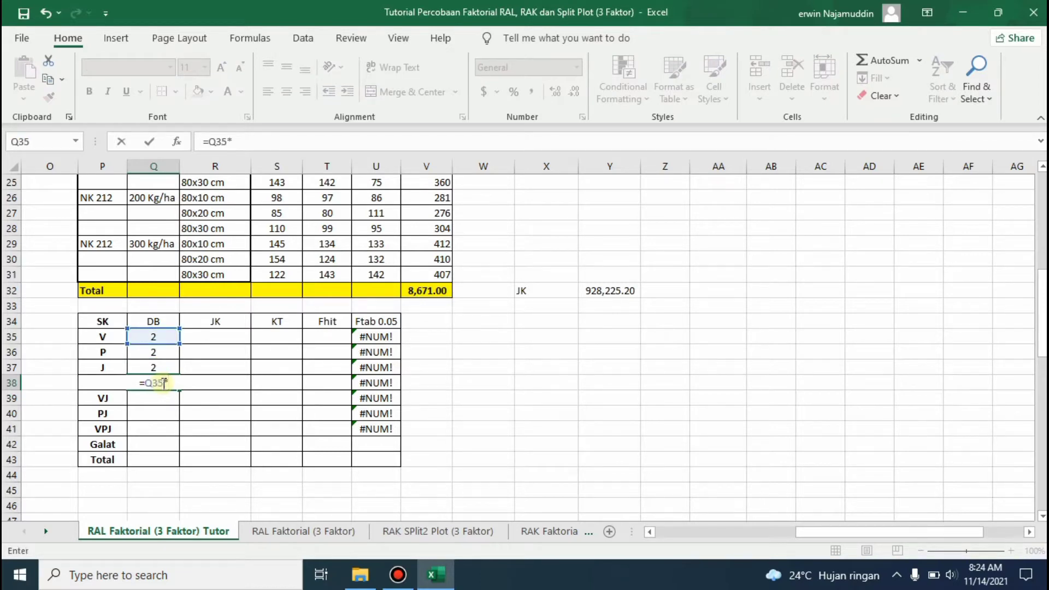
pyautogui.press('Up')
pyautogui.press('Up')
pyautogui.press('Return')
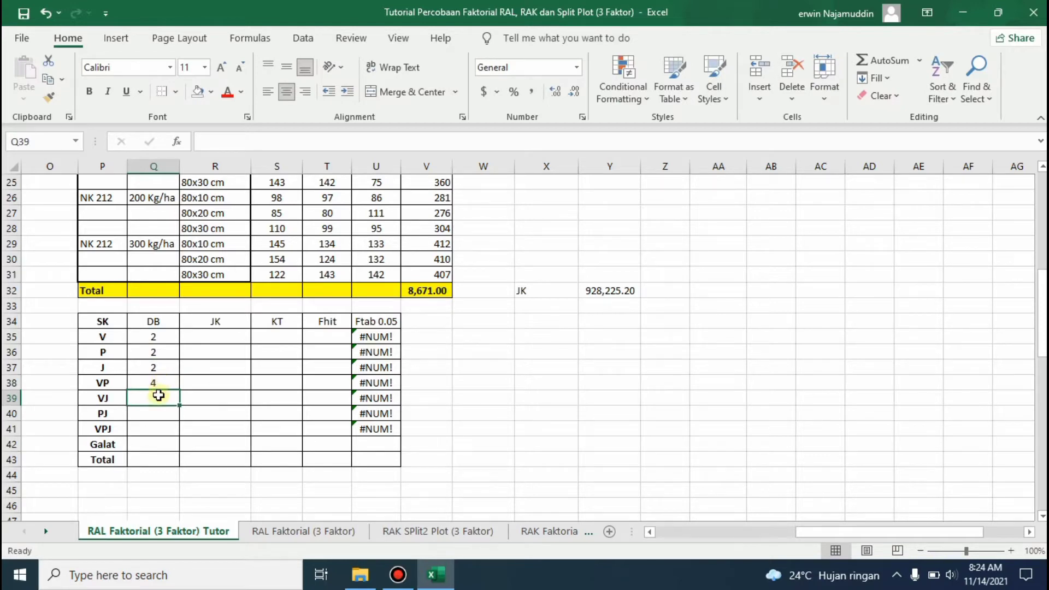
# Calculate the DB of VJ in Q39 by multiplying the V and J values, =Q35*Q37
pyautogui.write('=')
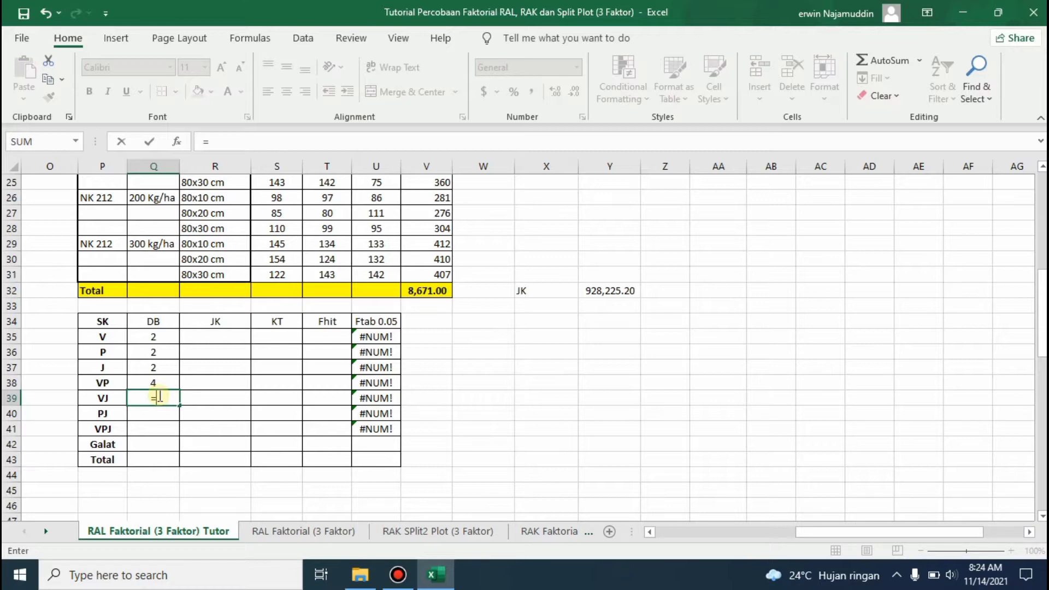
pyautogui.write('2')
pyautogui.press('BackSpace')
pyautogui.press('Up')
pyautogui.press('Up')
pyautogui.press('Up')
pyautogui.press('Up')
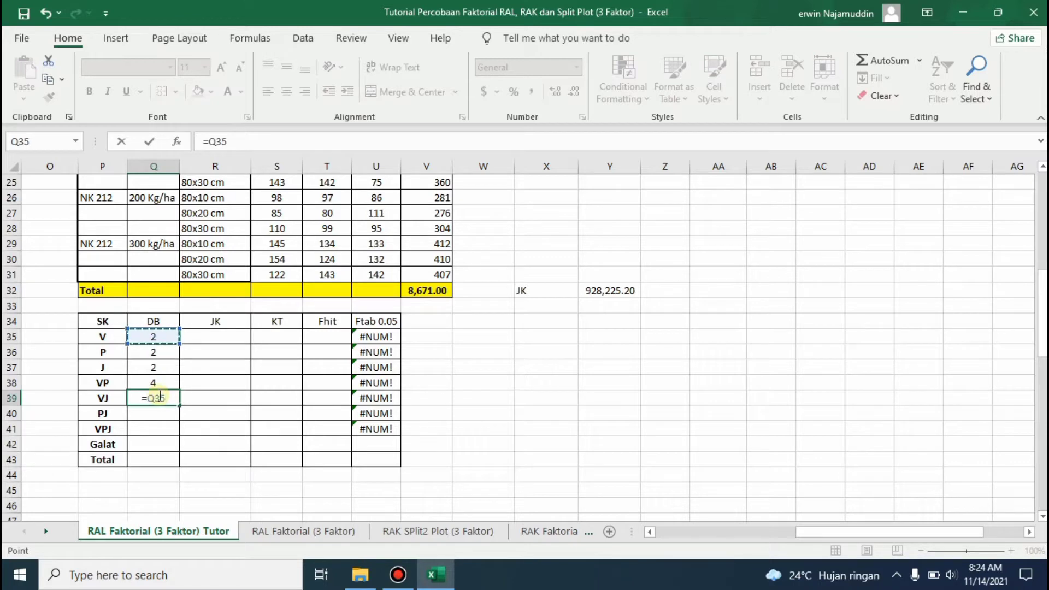
pyautogui.write('*')
pyautogui.press('Up')
pyautogui.press('Up')
pyautogui.press('Return')
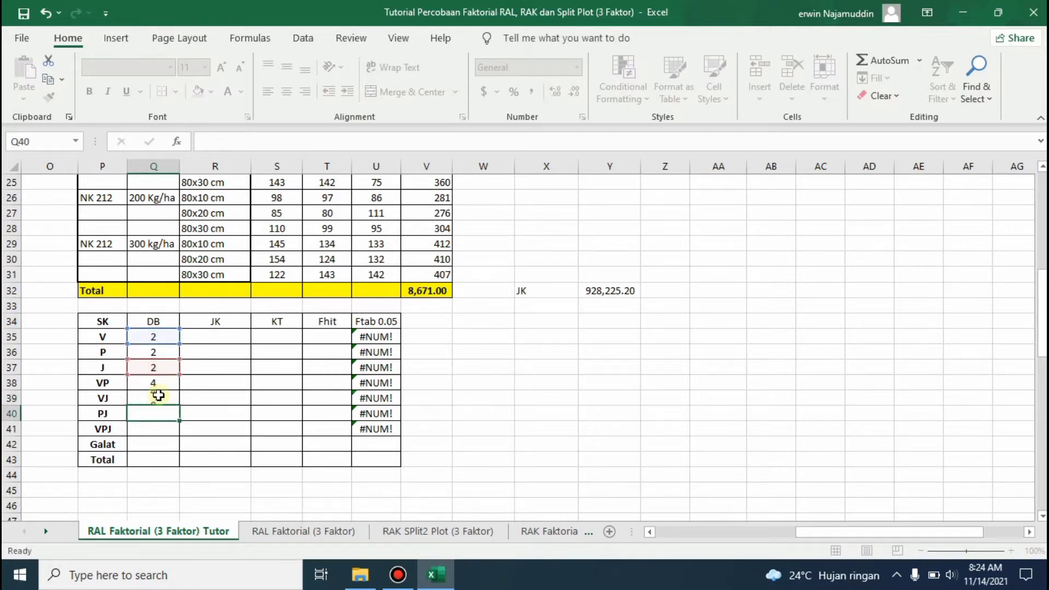
# Calculate the DB of PJ in Q40 by multiplying the P and J values, =Q36*Q37
pyautogui.write('=')
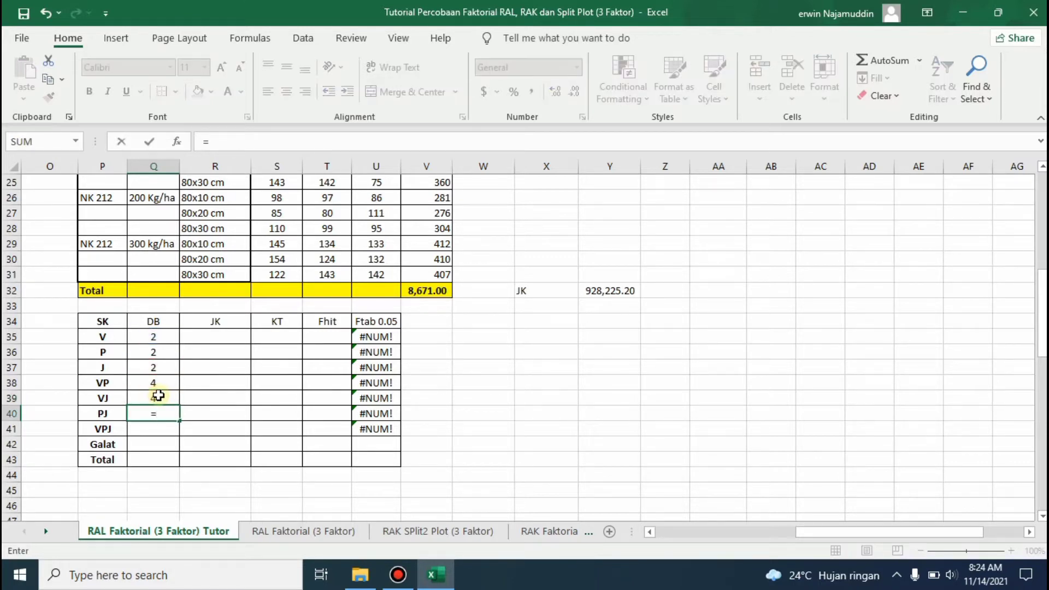
pyautogui.press('Up')
pyautogui.press('Up')
pyautogui.press('Up')
pyautogui.press('Up')
pyautogui.write('*')
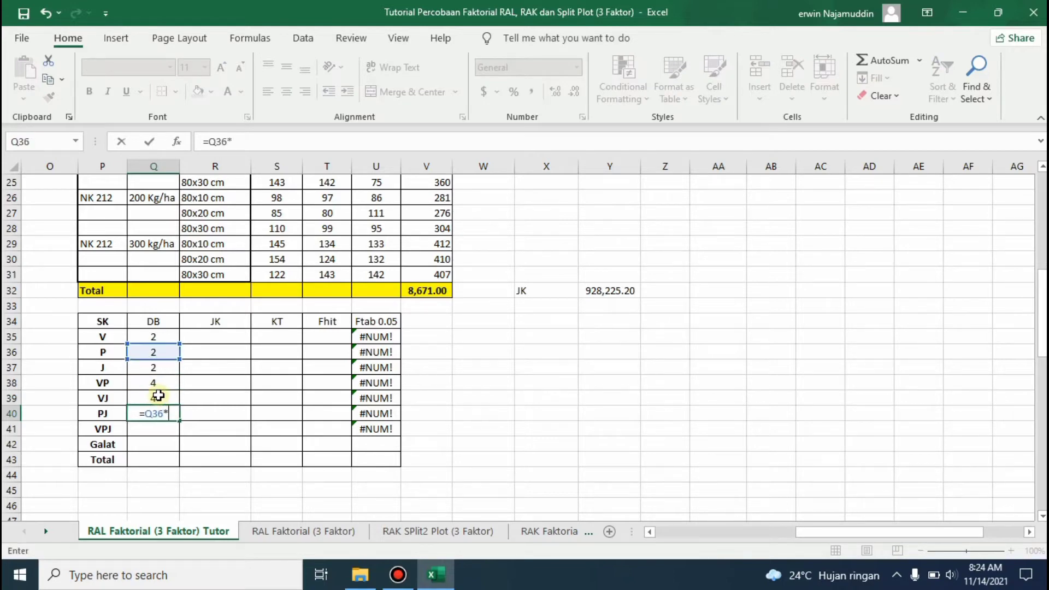
pyautogui.press('Up')
pyautogui.press('Up')
pyautogui.press('Up')
pyautogui.press('Return')
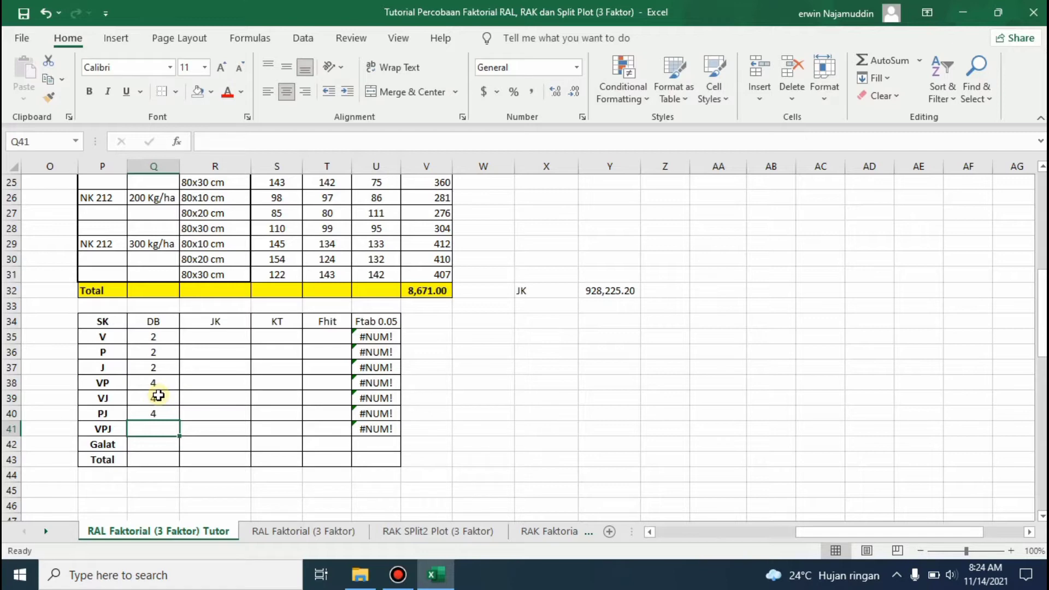
# Calculate the DB of the three-way interaction VPJ in Q41 with the formula =Q35*Q36*Q37
pyautogui.write('=')
pyautogui.press('Up')
pyautogui.press('Up')
pyautogui.press('Up')
pyautogui.press('Up')
pyautogui.press('Up')
pyautogui.press('Up')
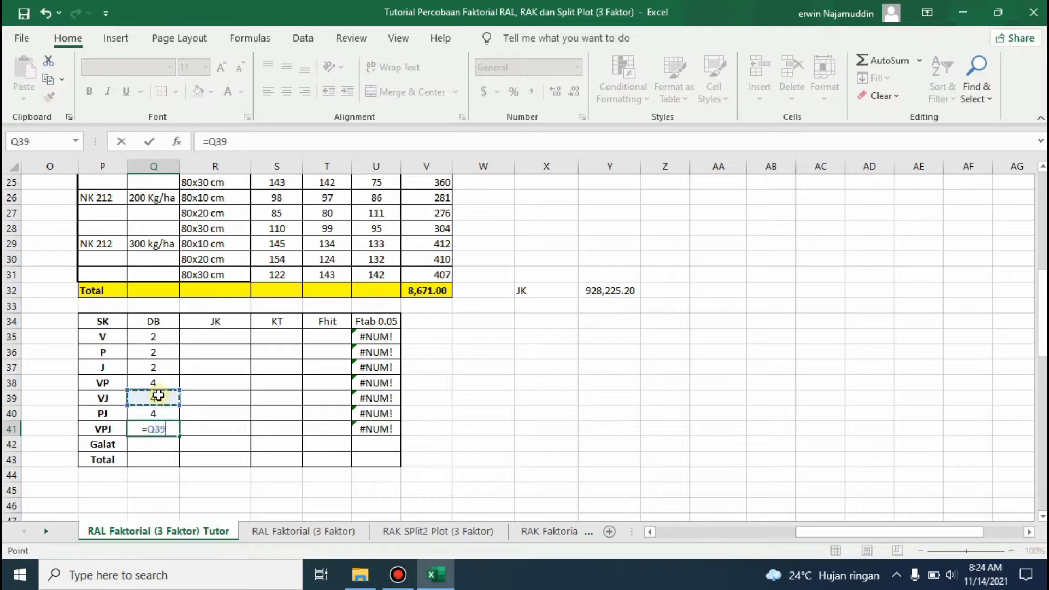
pyautogui.write('*')
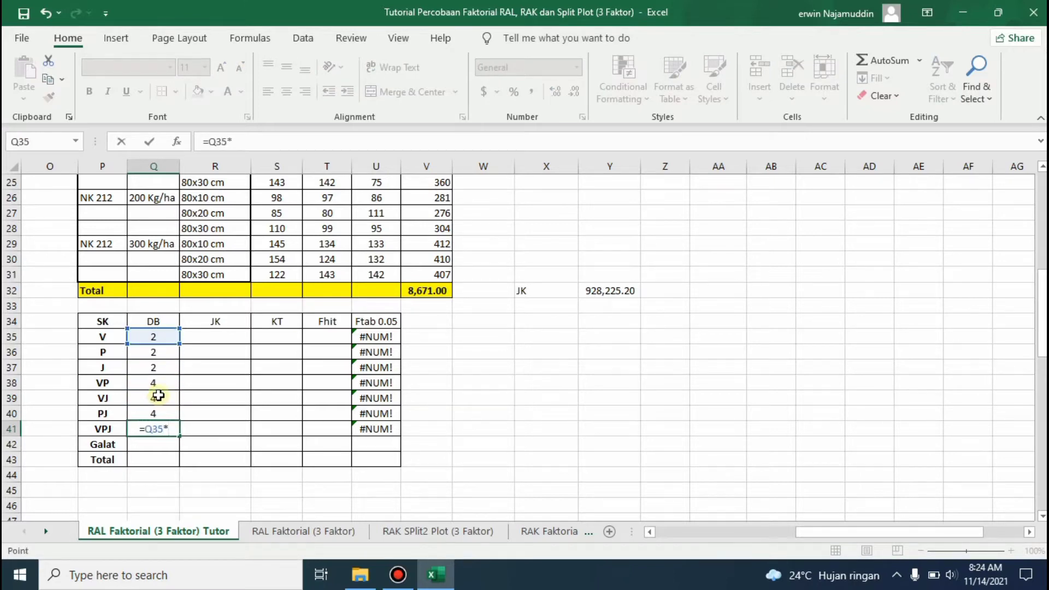
pyautogui.press('Up')
pyautogui.press('Up')
pyautogui.press('Up')
pyautogui.press('Up')
pyautogui.press('Up')
pyautogui.write('*')
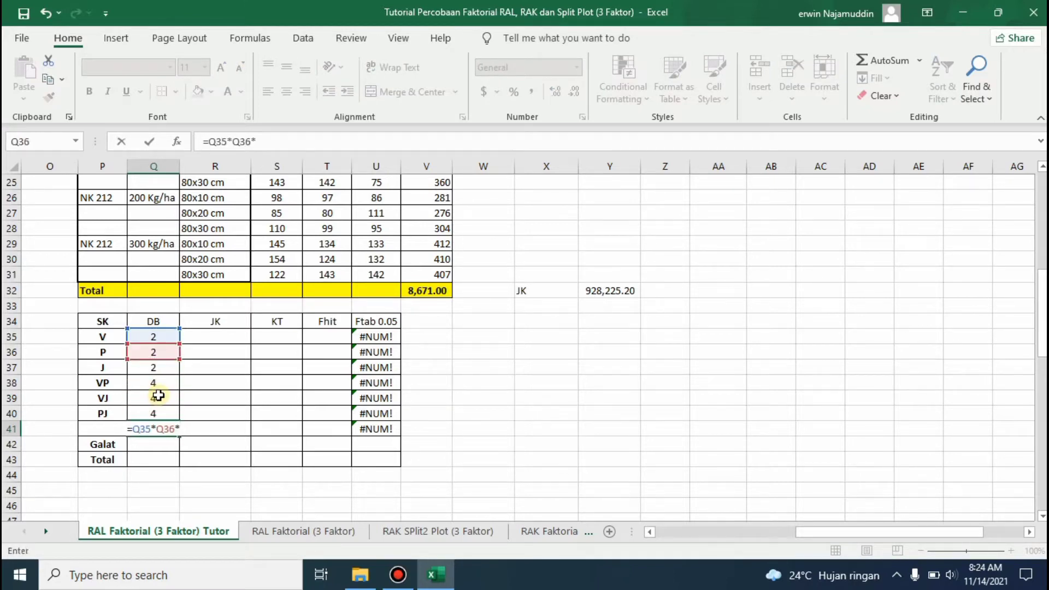
pyautogui.press('Up')
pyautogui.press('Up')
pyautogui.press('Up')
pyautogui.press('Up')
pyautogui.press('Return')
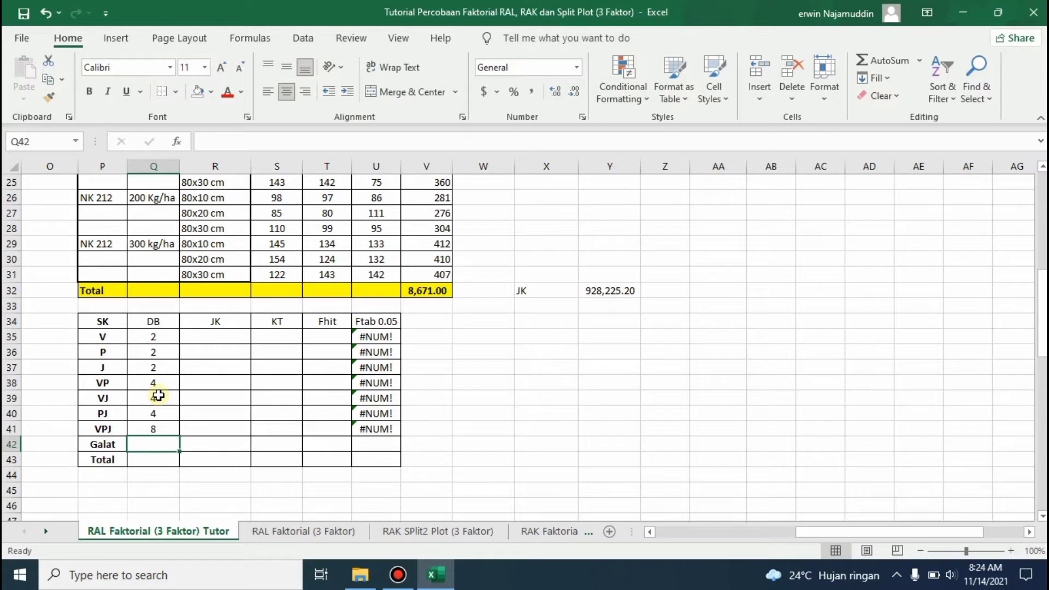
# Enter the formula =3*3*3*3-1 as the DB of Total in Q43
pyautogui.click(153, 458)
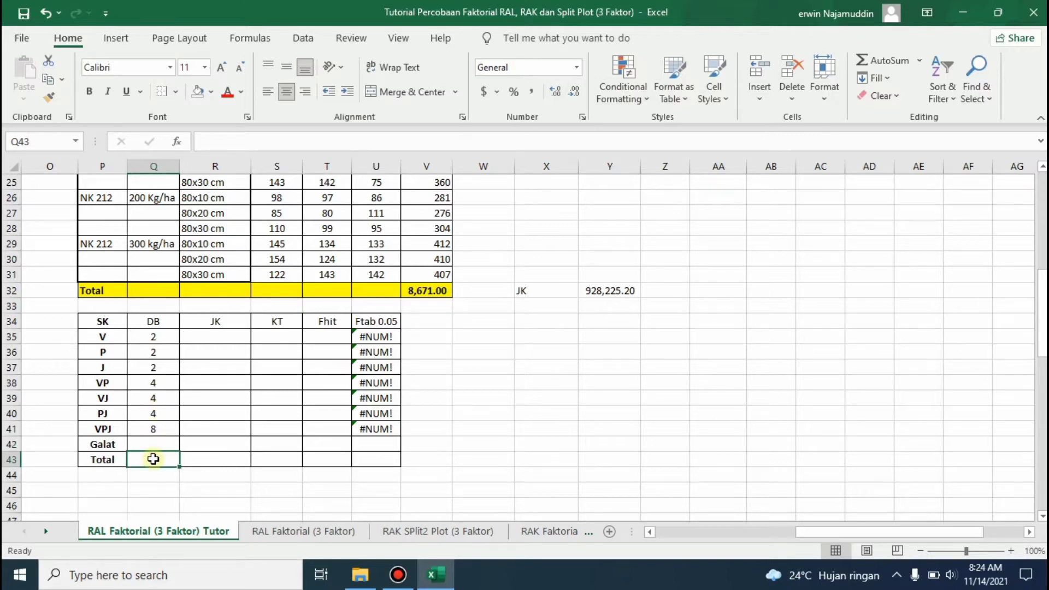
pyautogui.write('=3')
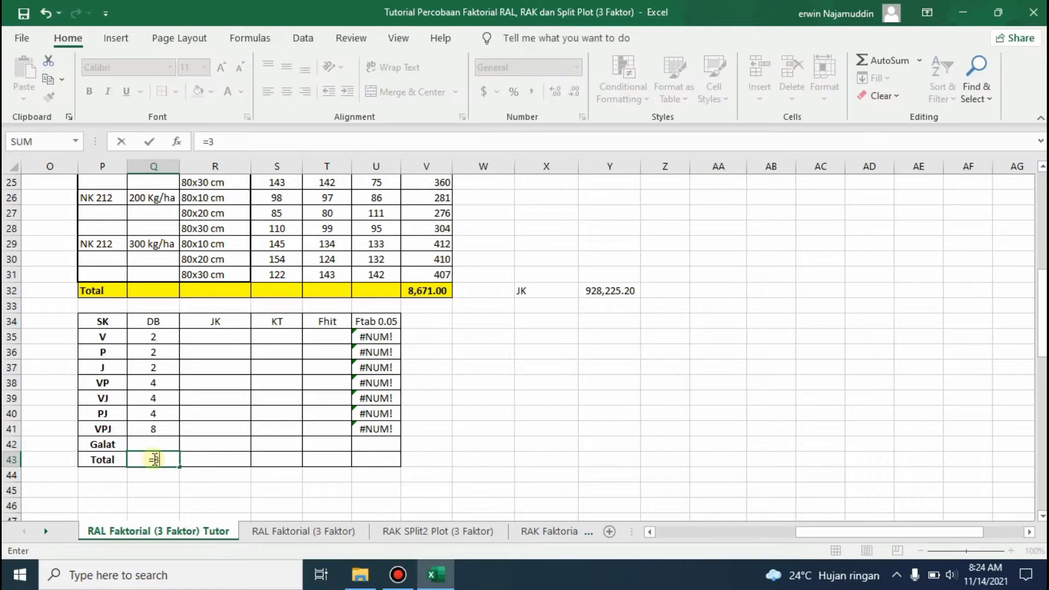
pyautogui.write('*3*38*3')
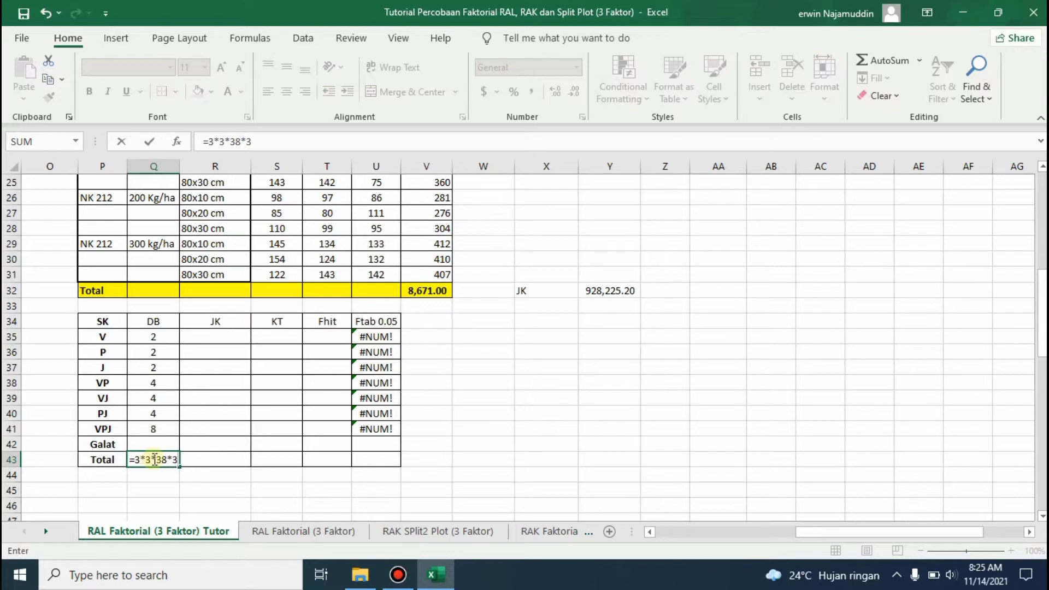
pyautogui.press('BackSpace')
pyautogui.press('BackSpace')
pyautogui.press('BackSpace')
pyautogui.write('*3-1')
pyautogui.press('Return')
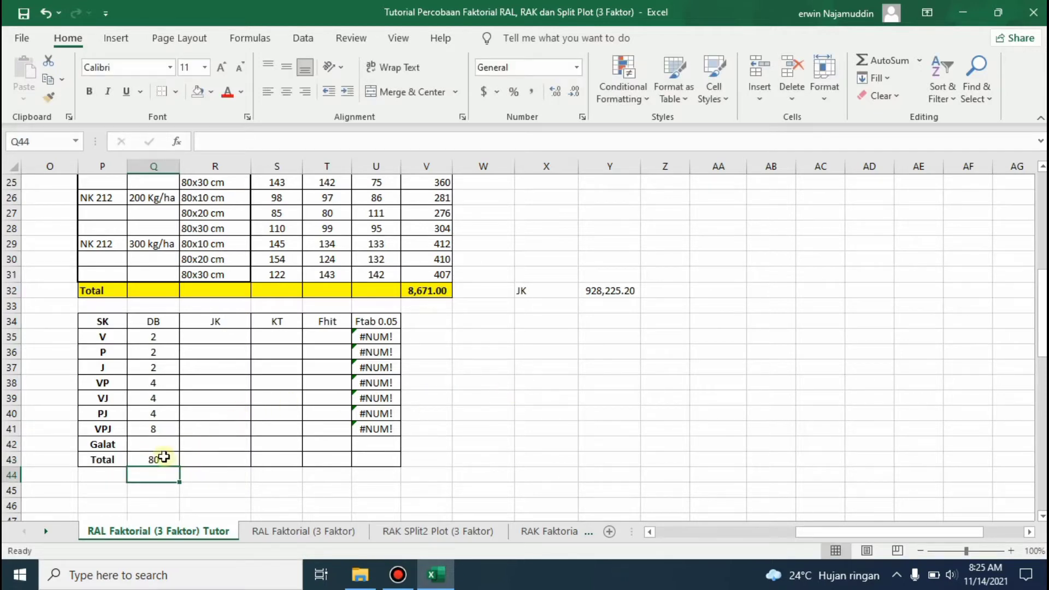
pyautogui.click(164, 458)
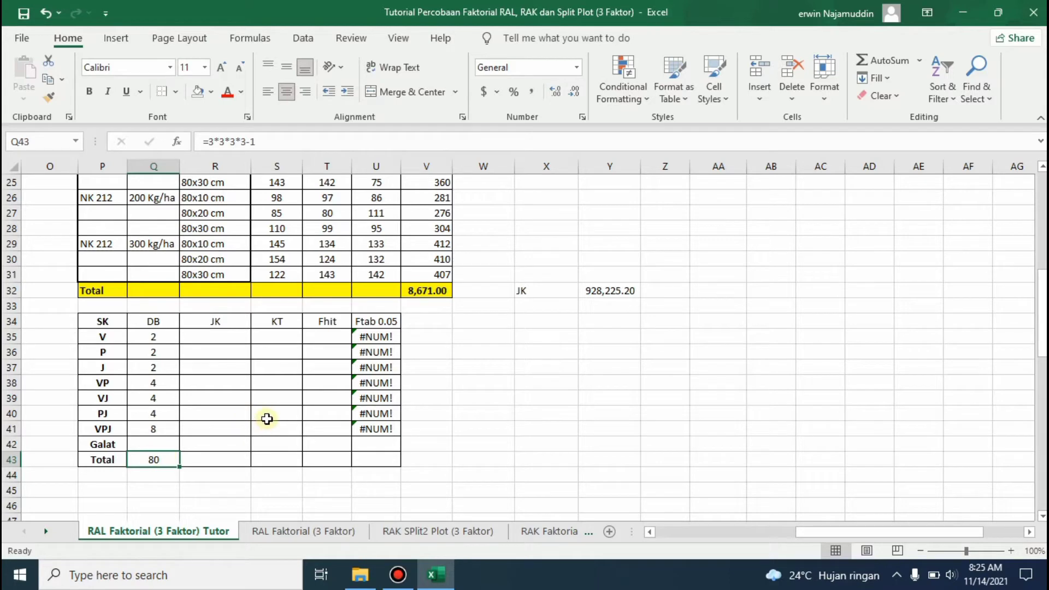
# Calculate the DB of Galat in Q42 by subtracting every source from the Total, =Q43-Q35-Q36-Q37-Q38-Q39-Q40-Q41
pyautogui.click(163, 444)
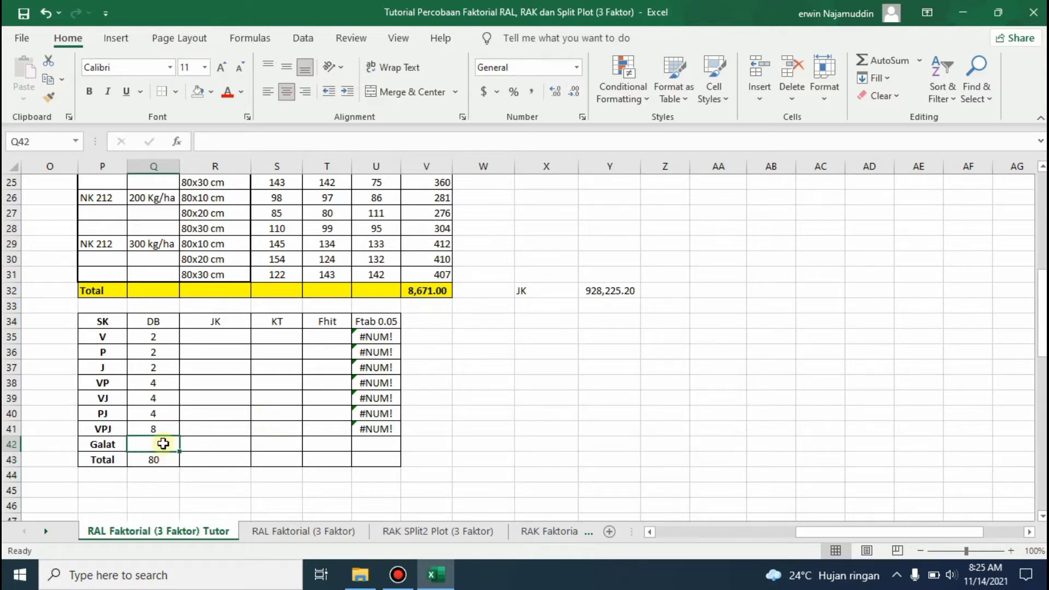
pyautogui.write('=')
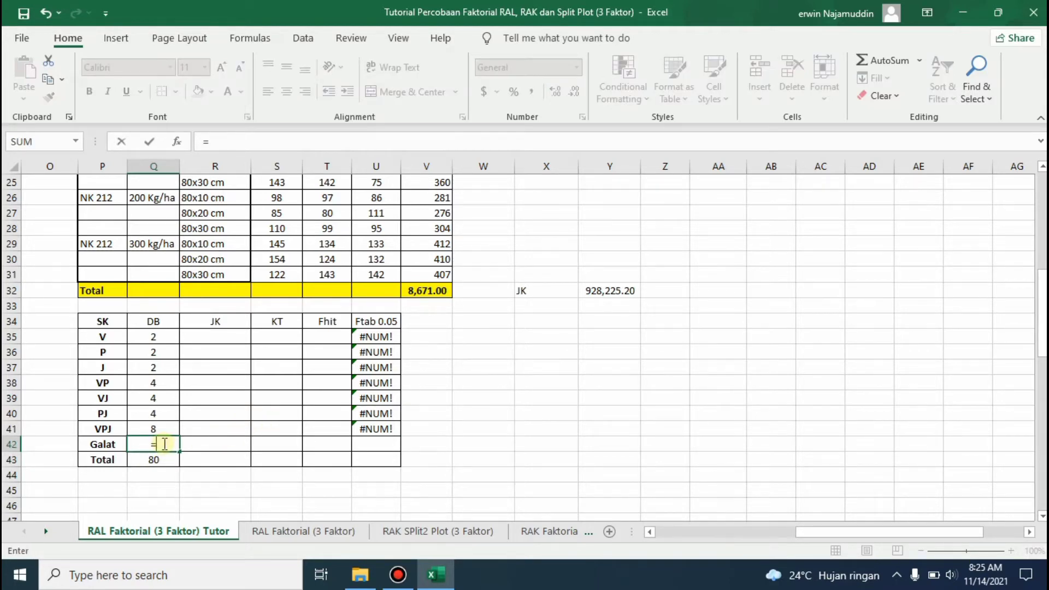
pyautogui.press('Down')
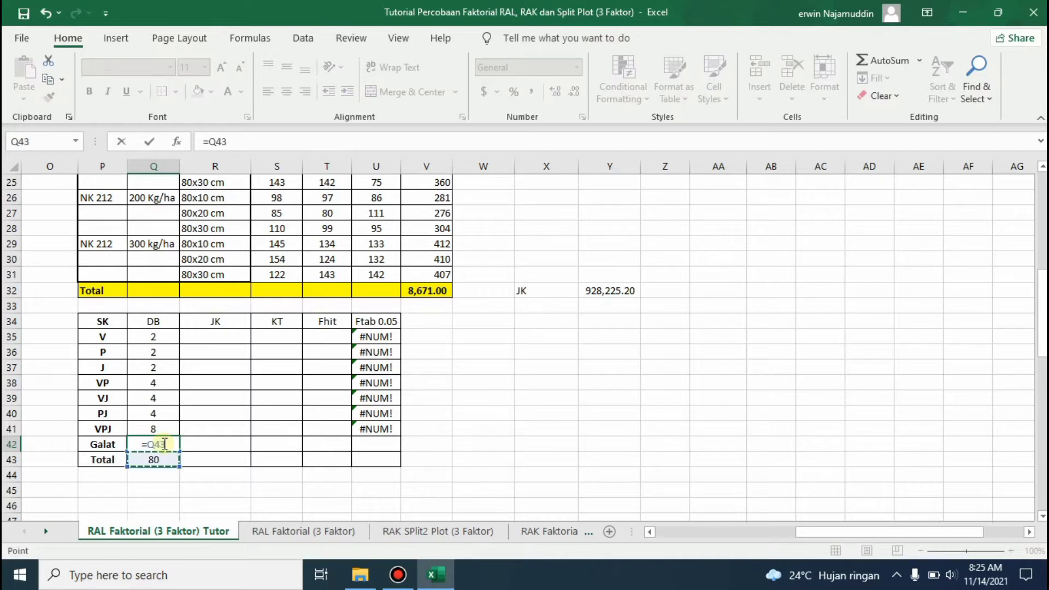
pyautogui.write('-')
pyautogui.click(168, 339)
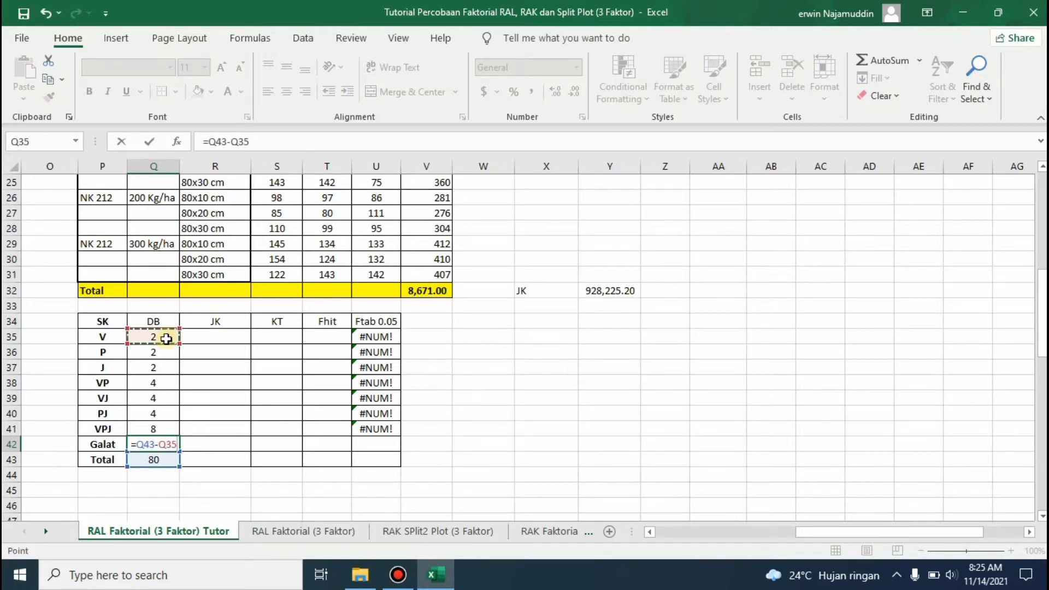
pyautogui.write('-')
pyautogui.click(164, 351)
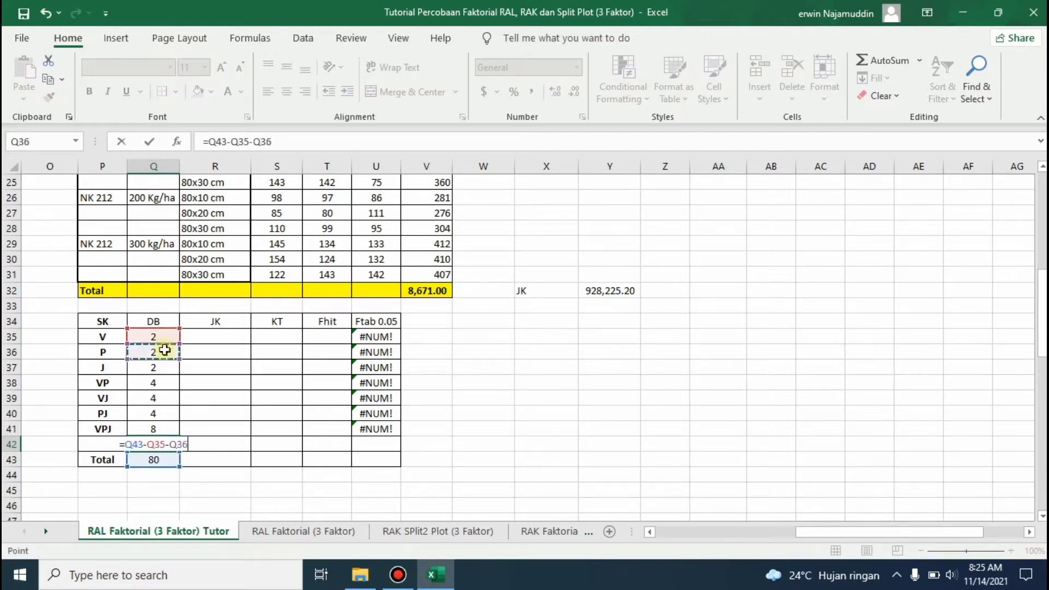
pyautogui.write('-')
pyautogui.click(157, 365)
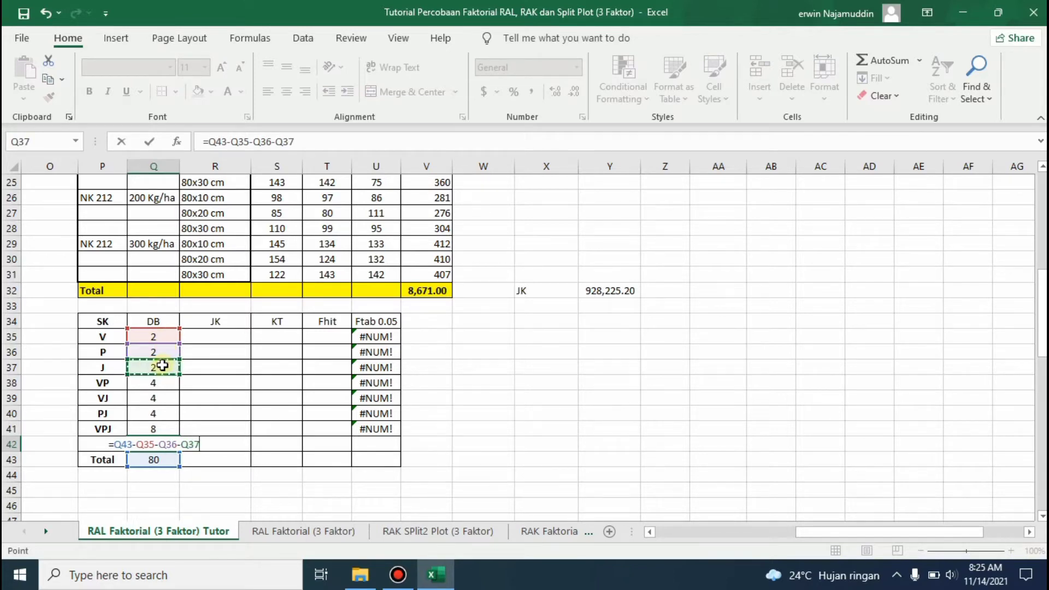
pyautogui.write('-')
pyautogui.click(159, 387)
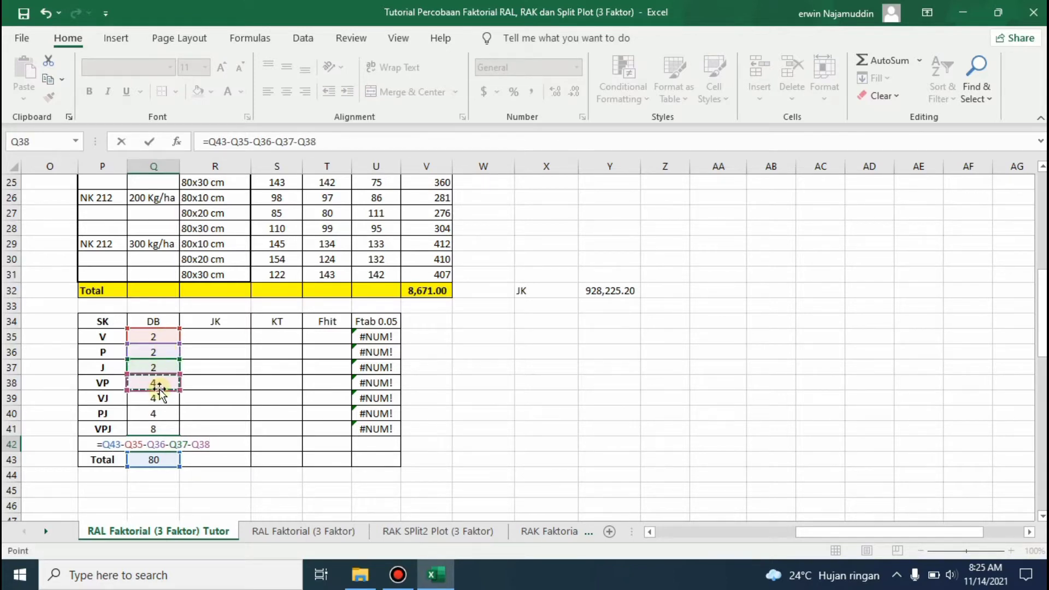
pyautogui.write('-')
pyautogui.click(161, 402)
pyautogui.write('-')
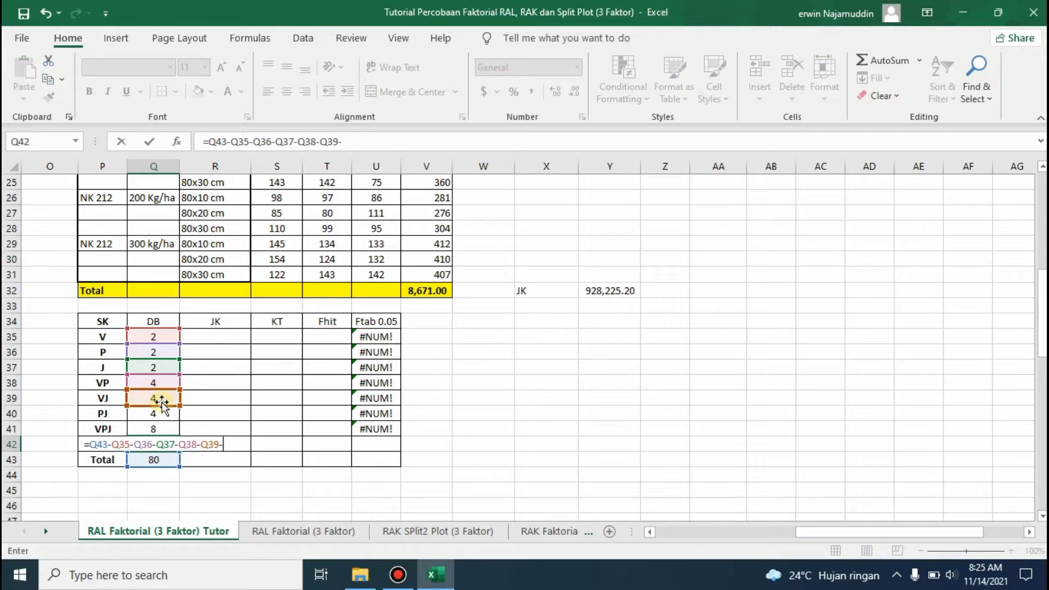
pyautogui.click(159, 414)
pyautogui.write('-')
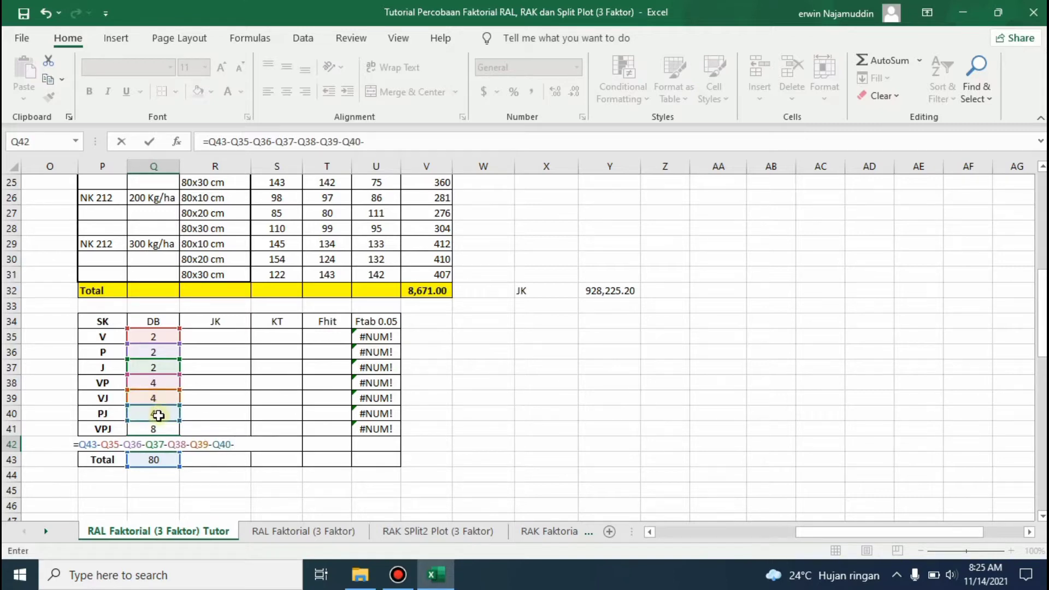
pyautogui.click(155, 426)
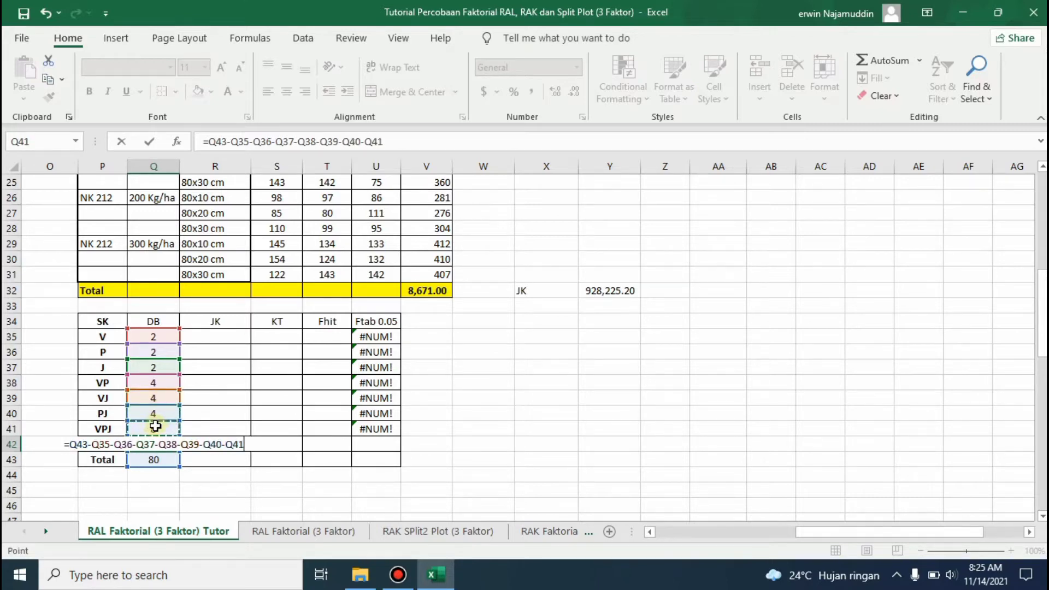
pyautogui.press('Return')
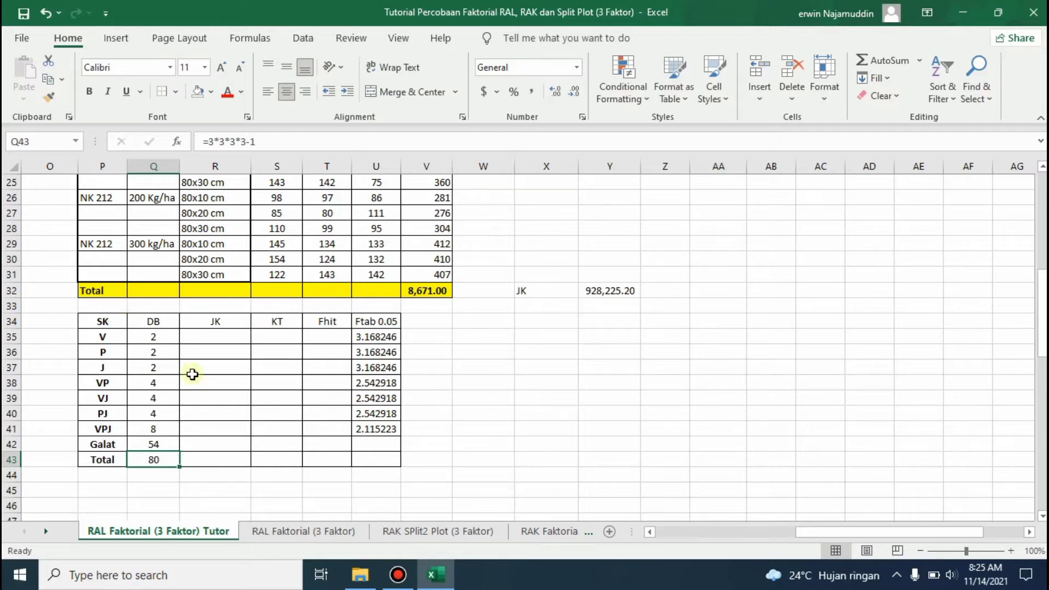
# Inspect the JK column cells R35:R43 of the ANOVA table and the formula beside the JK label in Y32
pyautogui.click(193, 456)
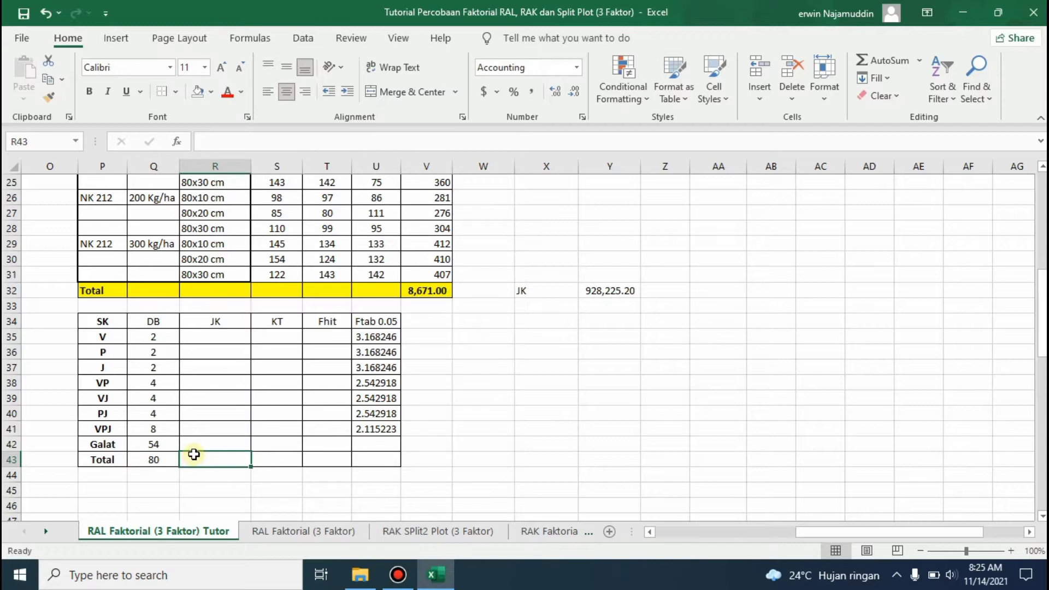
pyautogui.moveTo(208, 333); pyautogui.dragTo(224, 456)
pyautogui.click(605, 293)
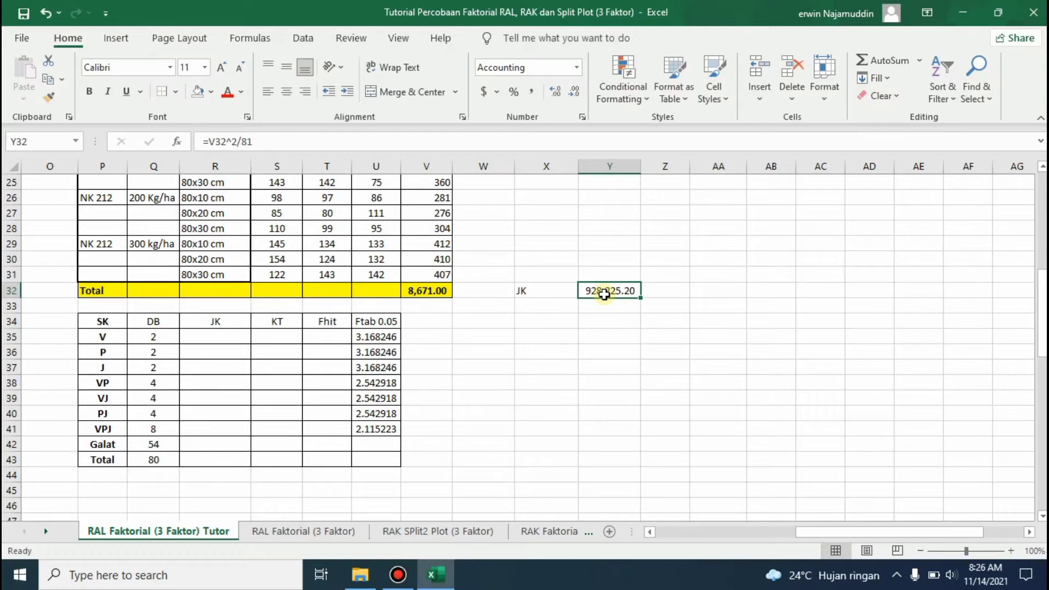
# Calculate the correction factor in Y32 from the grand total with the formula =V32^2/81
pyautogui.write('=')
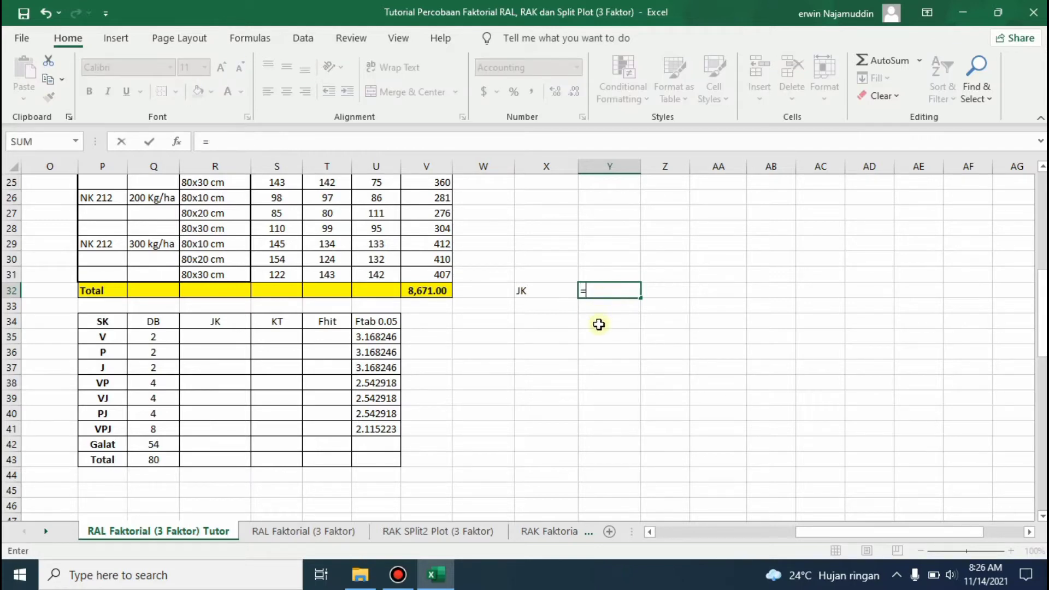
pyautogui.click(427, 293)
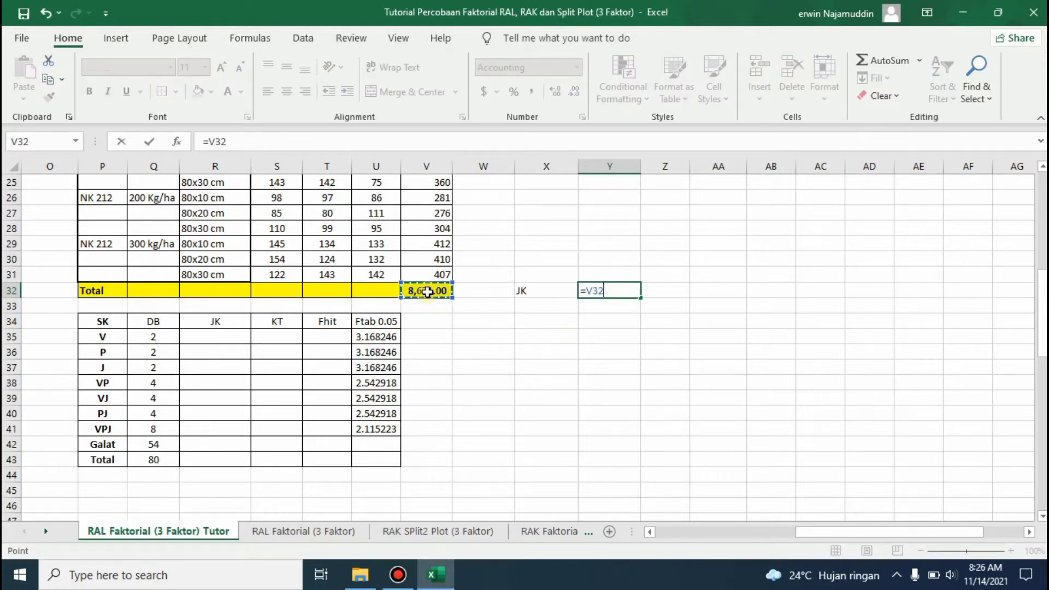
pyautogui.write('^2/81')
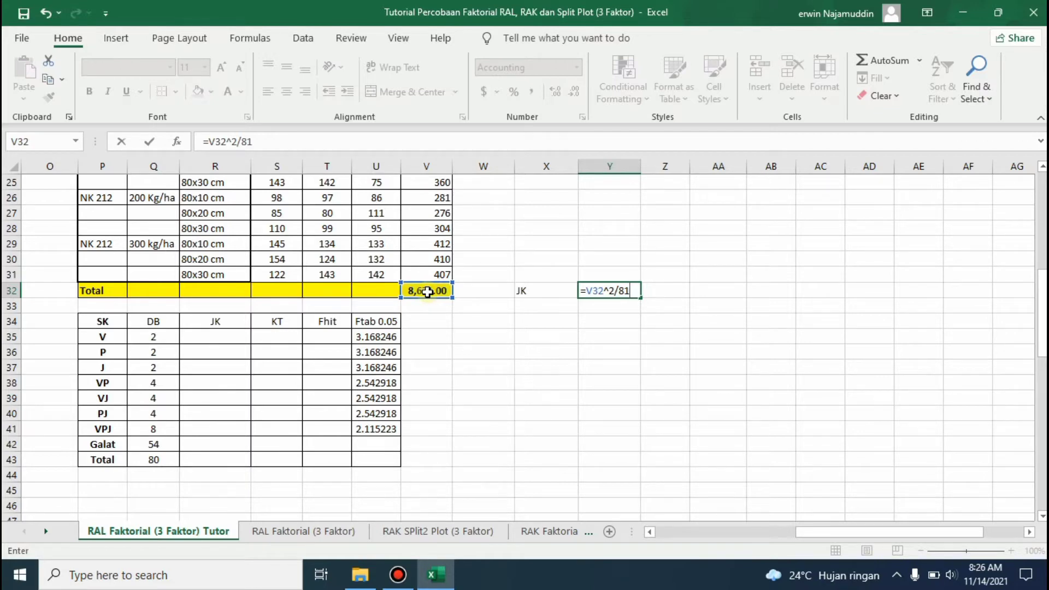
pyautogui.press('Return')
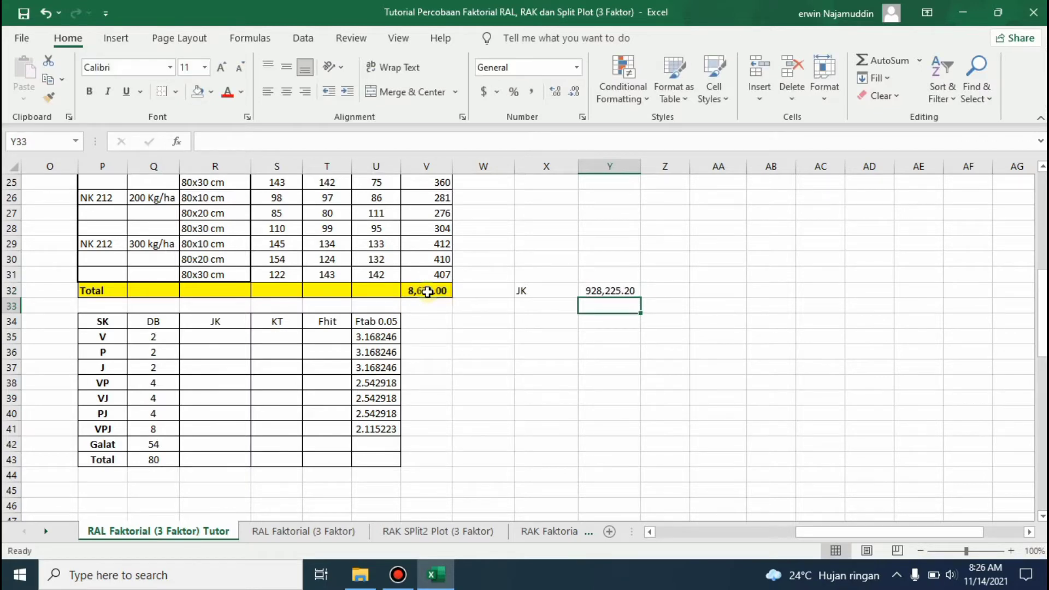
pyautogui.click(628, 288)
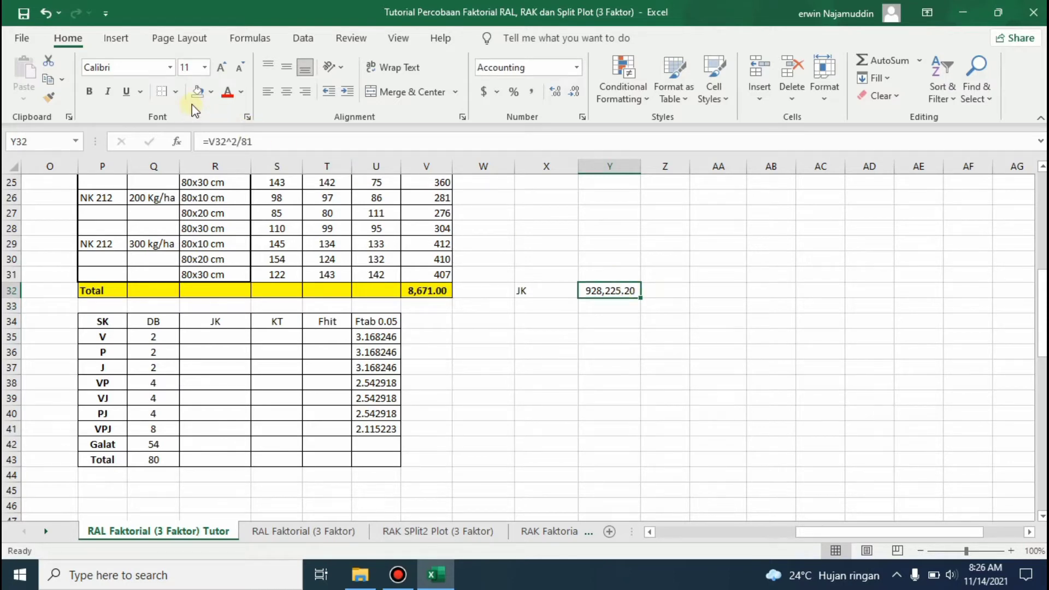
# Relabel X32 as FK and fill the correction factor cell Y32 with yellow
pyautogui.click(548, 289)
pyautogui.write('F')
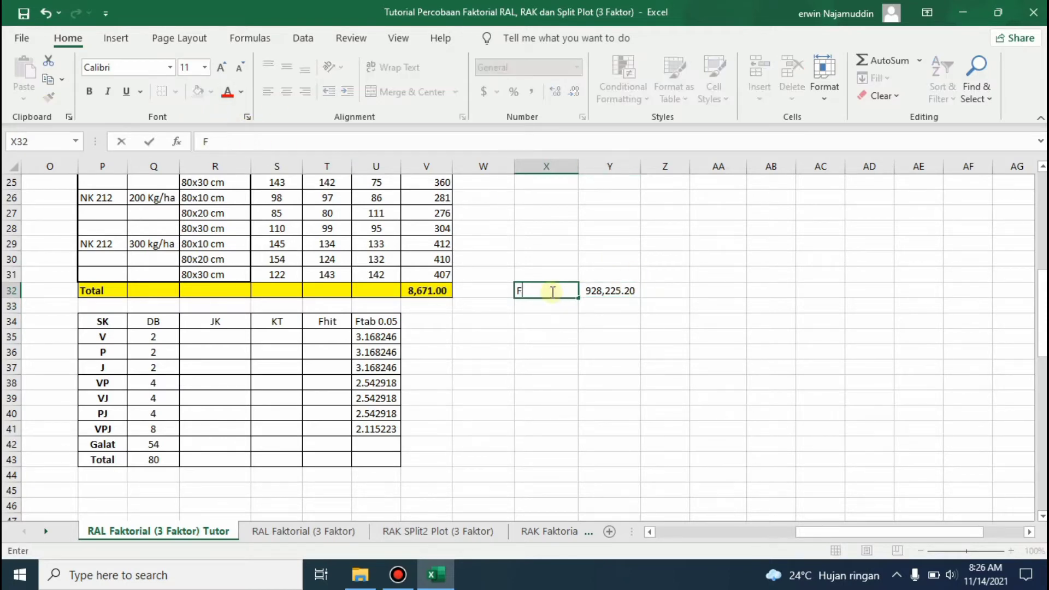
pyautogui.write('K')
pyautogui.click(604, 330)
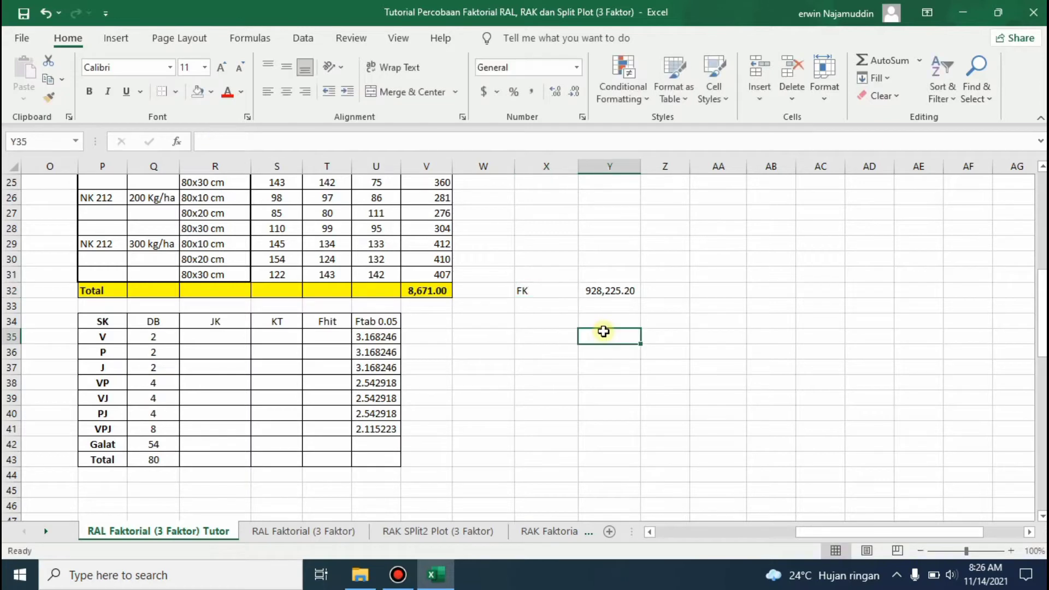
pyautogui.click(598, 293)
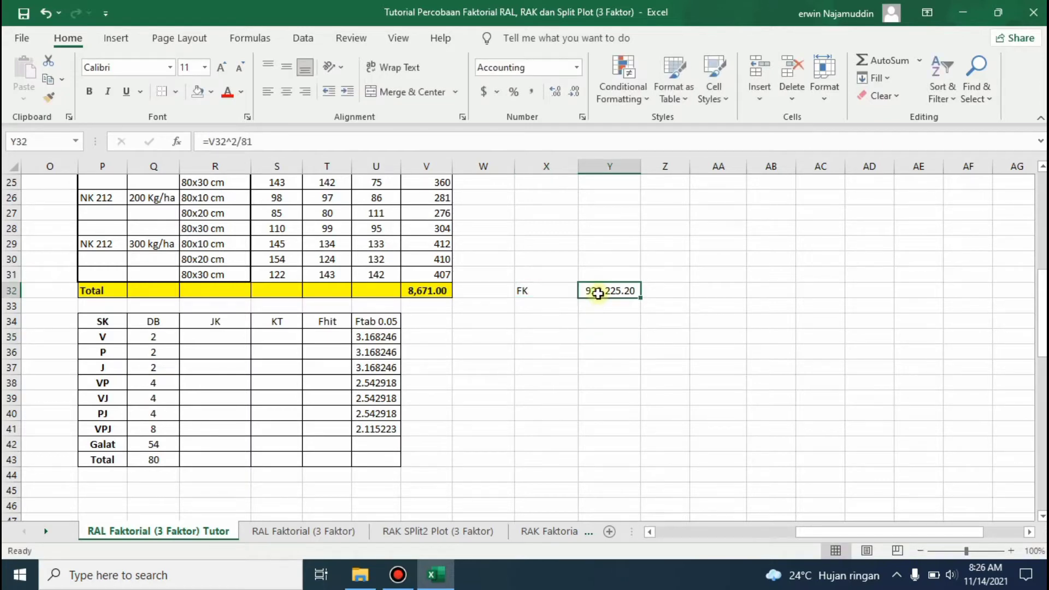
pyautogui.click(211, 93)
pyautogui.click(236, 236)
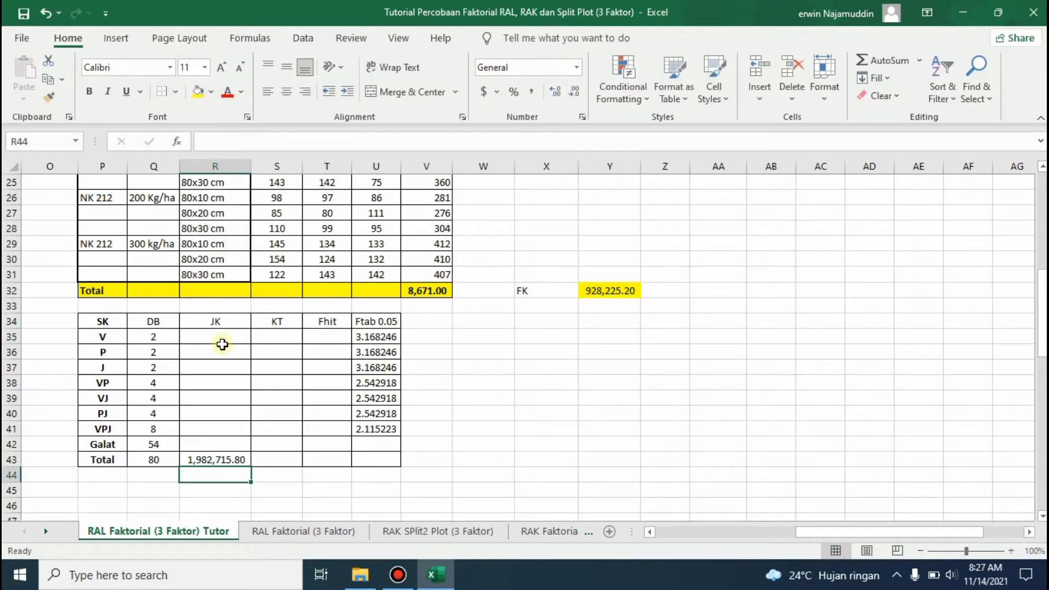
# Examine the empty JK cells R35:R42 and the helper tables for factors V, P and J and interactions VP, VJ and PJ
pyautogui.click(221, 341)
pyautogui.moveTo(221, 340); pyautogui.dragTo(206, 426)
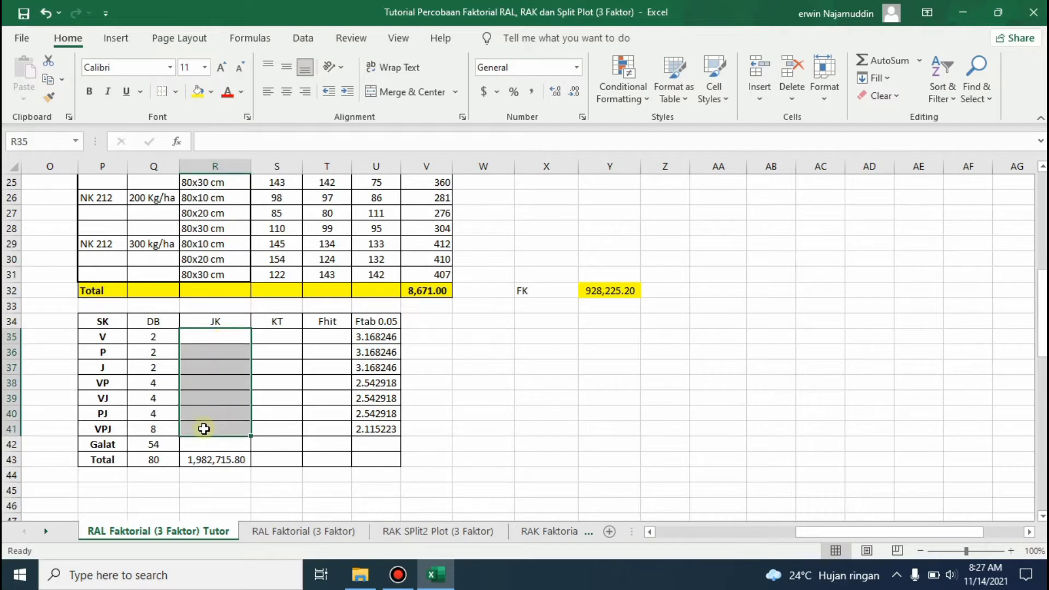
pyautogui.click(199, 447)
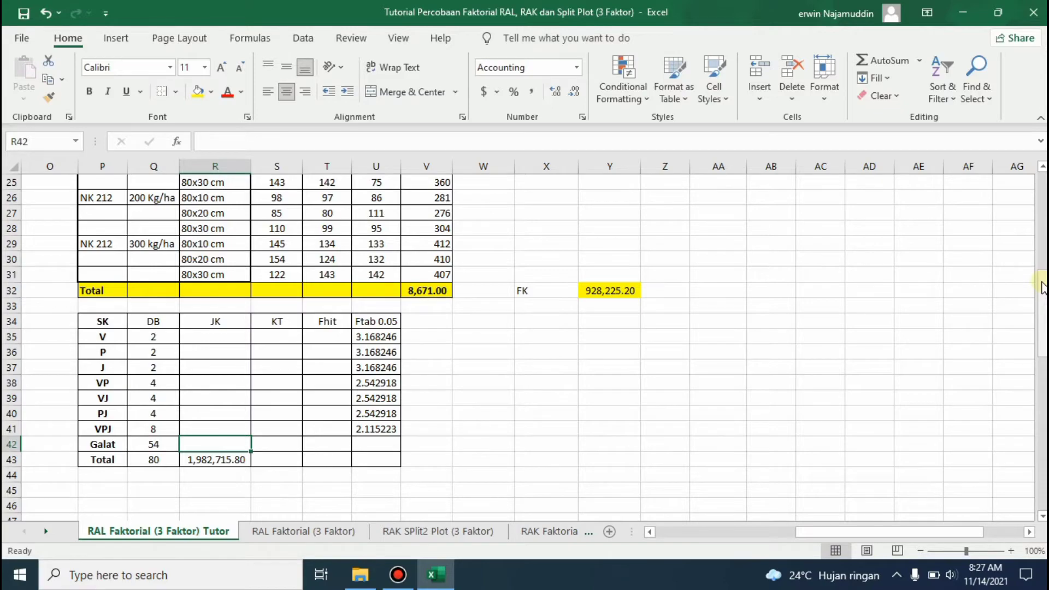
pyautogui.moveTo(1042, 288); pyautogui.dragTo(1042, 178)
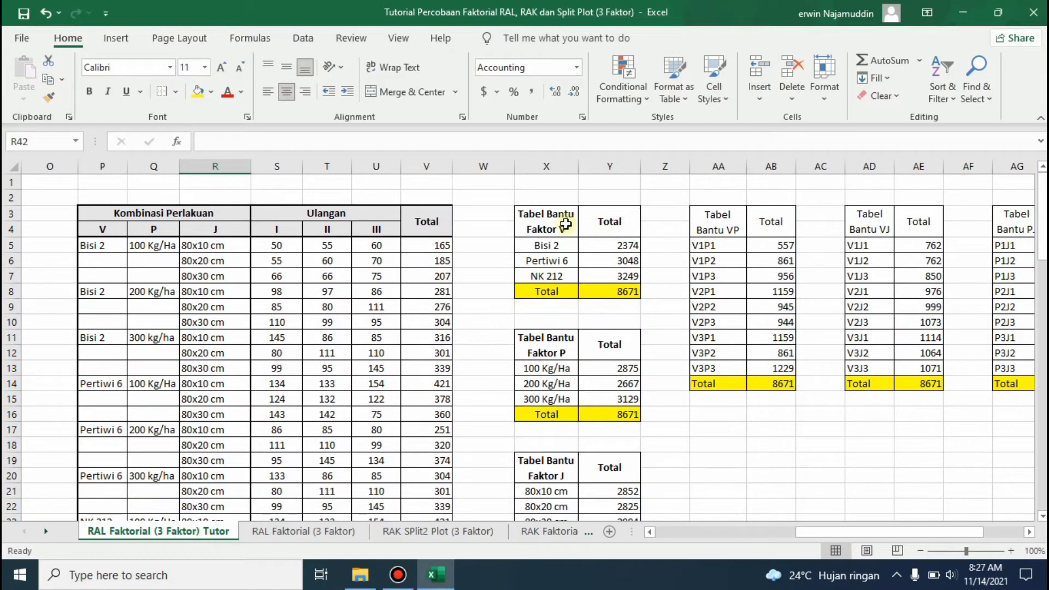
pyautogui.moveTo(565, 224); pyautogui.dragTo(601, 284)
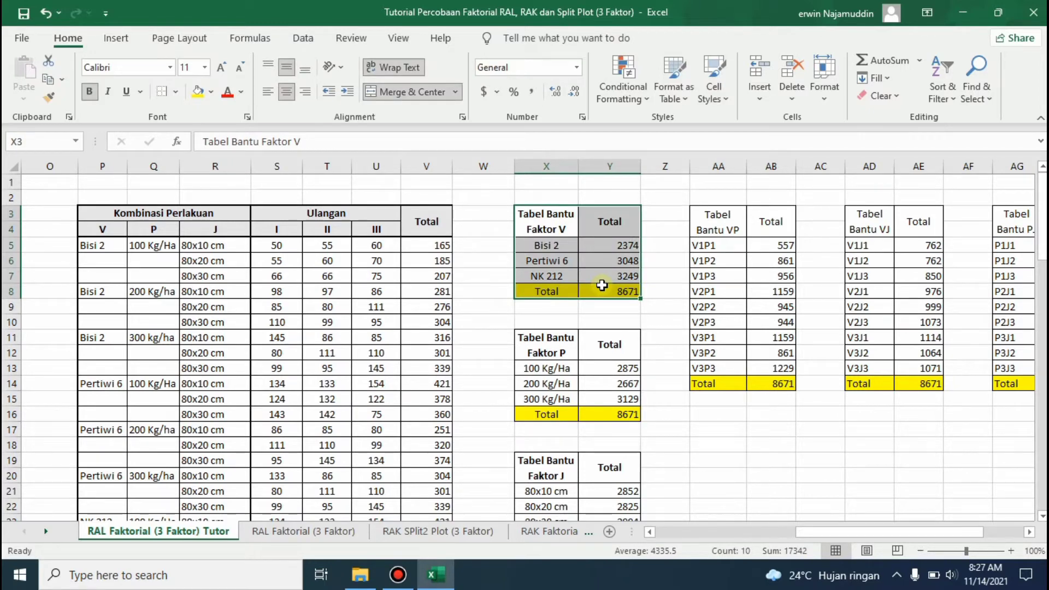
pyautogui.moveTo(555, 337); pyautogui.dragTo(606, 416)
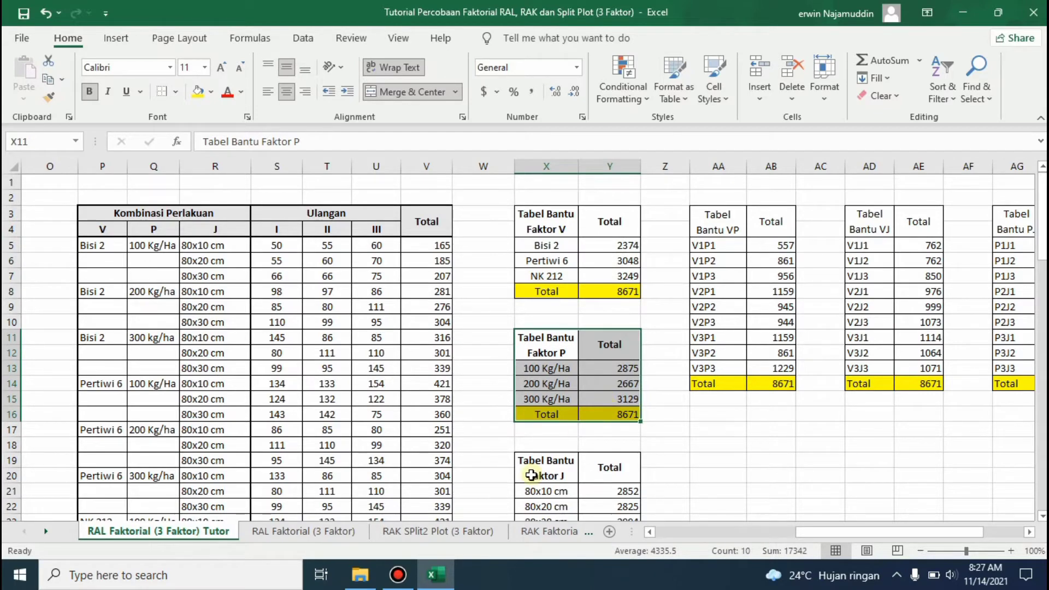
pyautogui.moveTo(531, 475); pyautogui.dragTo(605, 490)
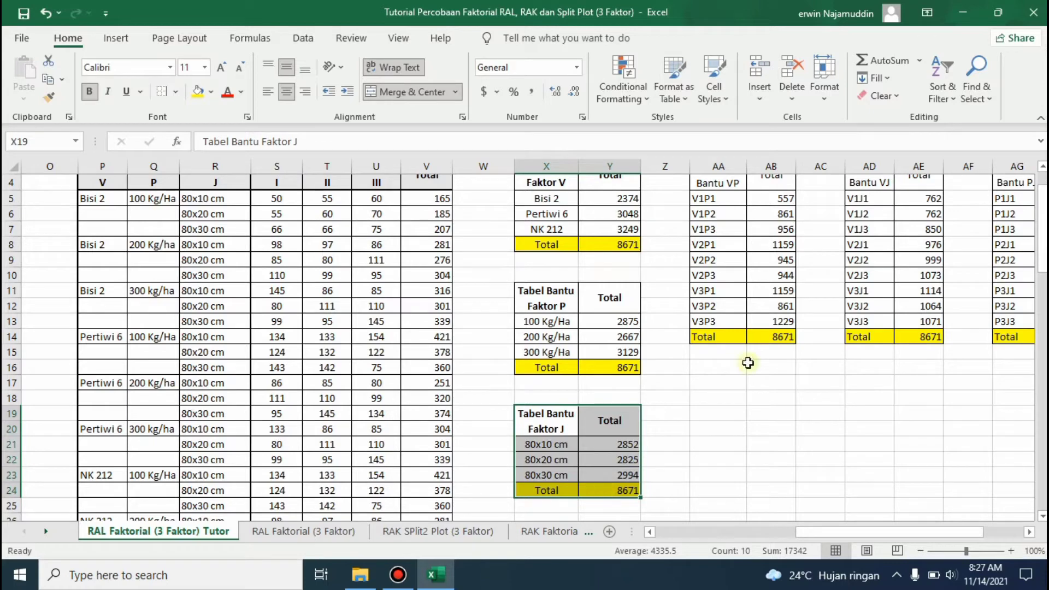
pyautogui.scroll(1, 825, 437)
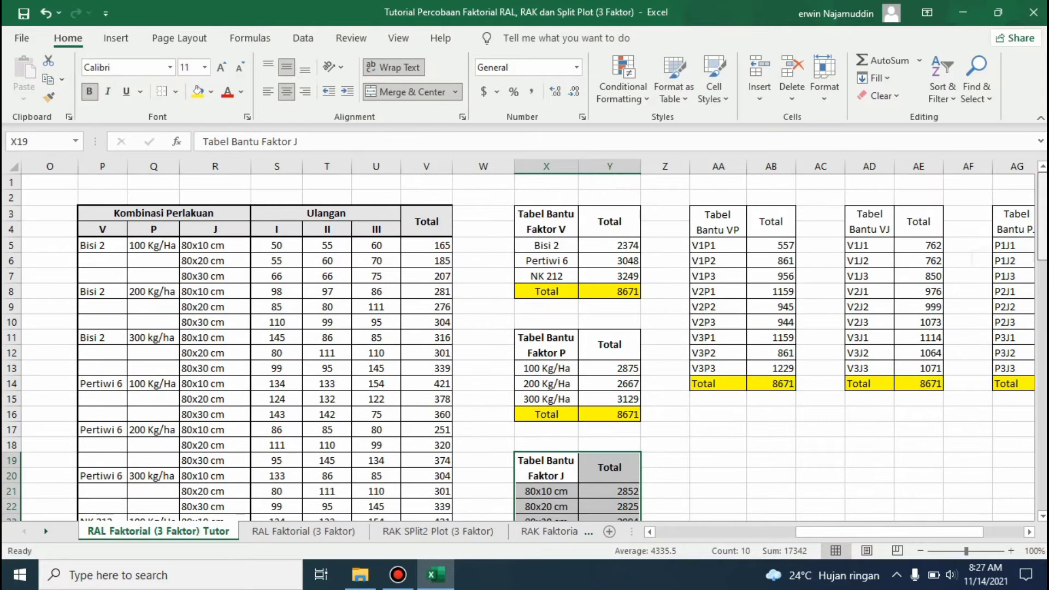
pyautogui.moveTo(822, 532); pyautogui.dragTo(846, 533)
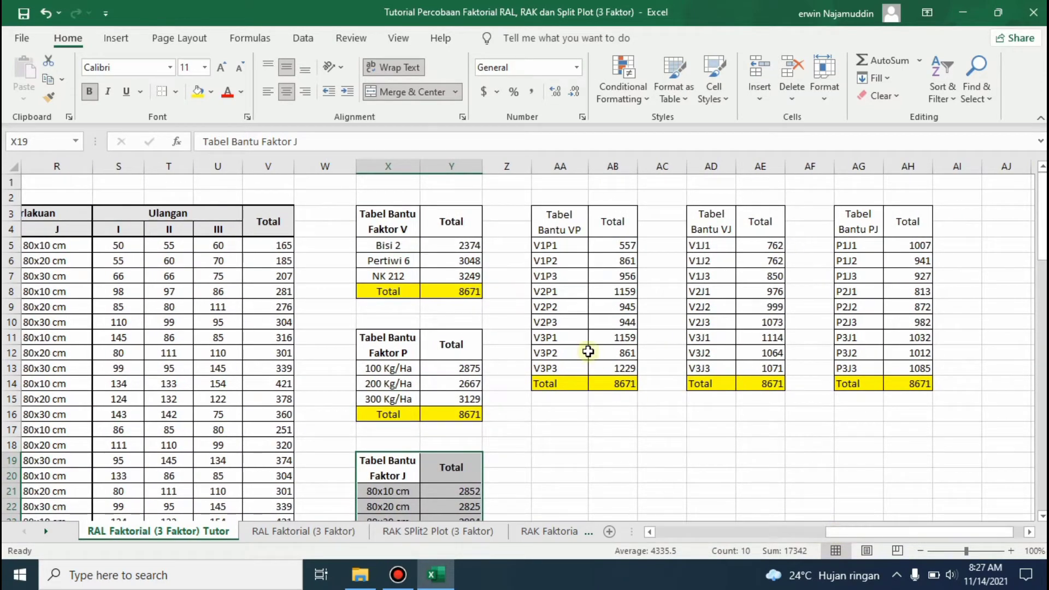
pyautogui.click(561, 228)
pyautogui.click(716, 229)
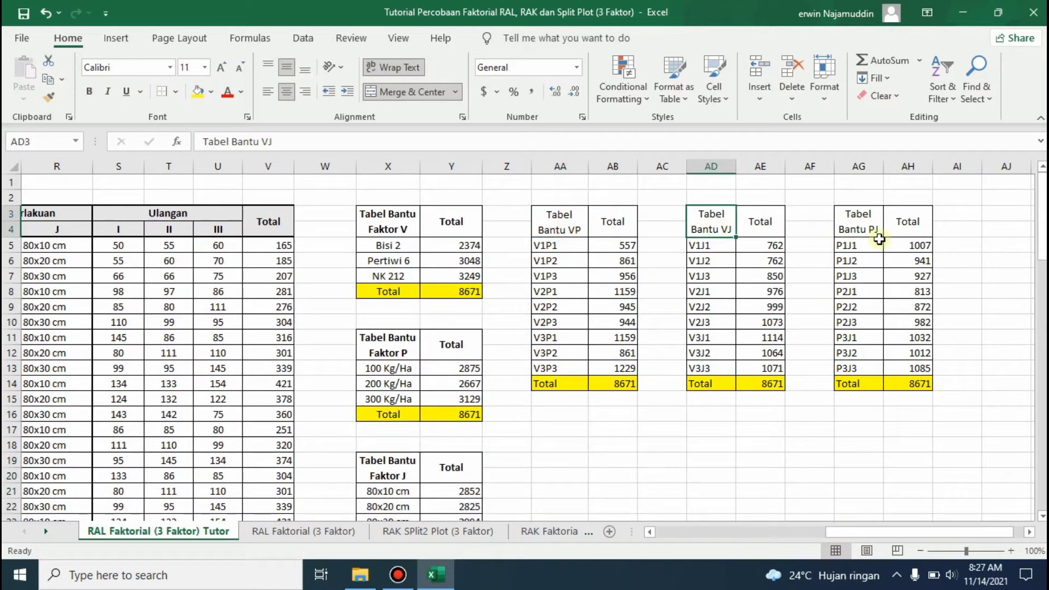
pyautogui.click(870, 227)
pyautogui.moveTo(848, 530); pyautogui.dragTo(821, 532)
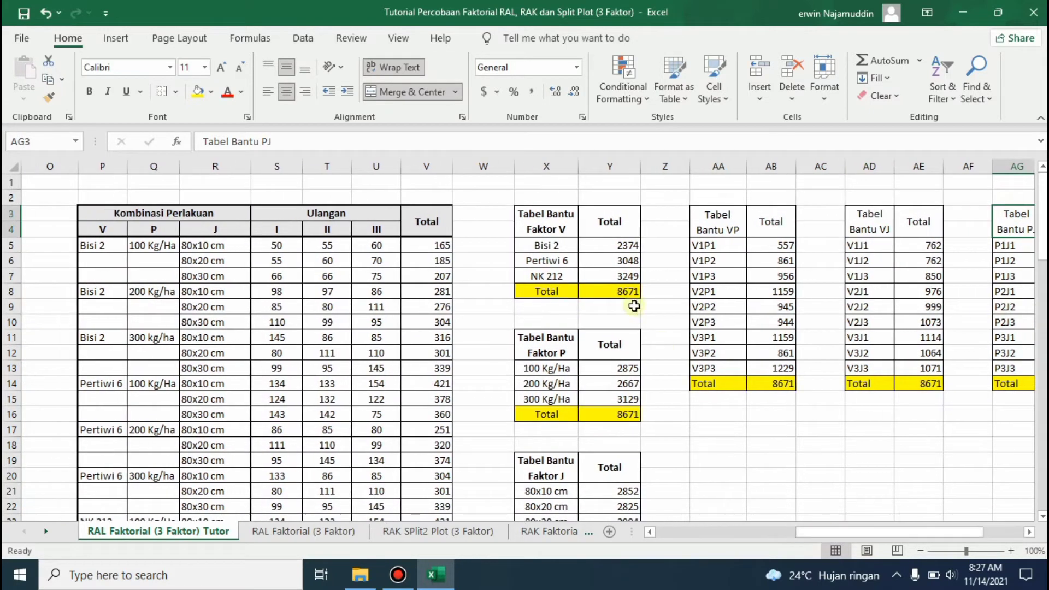
# Clear the totals of Bisi 2, Pertiwi 6 and NK 212 in Y5:Y7 of the Faktor V helper table
pyautogui.click(615, 247)
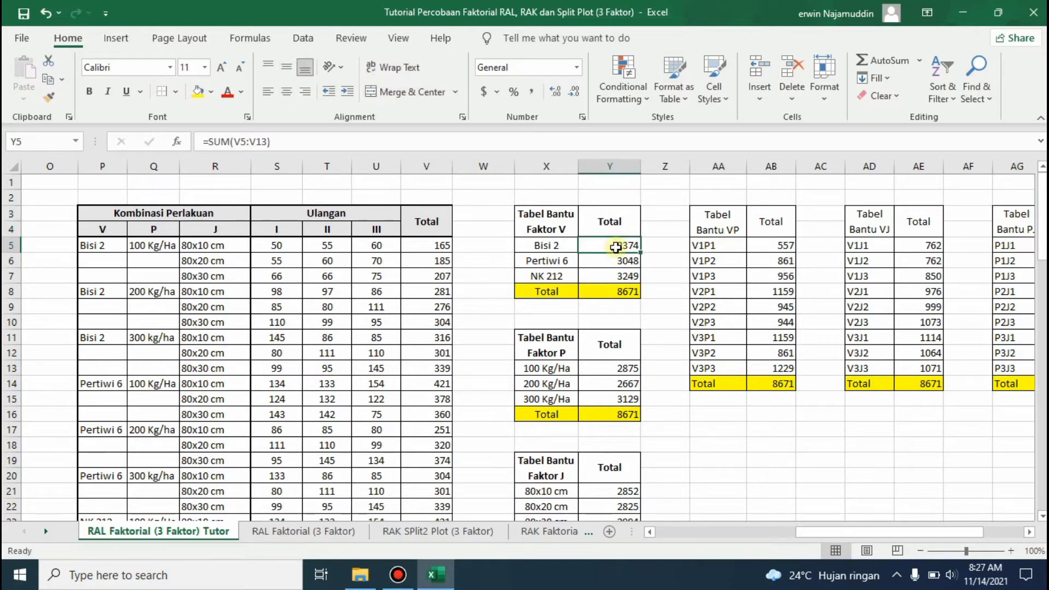
pyautogui.click(556, 221)
pyautogui.click(568, 245)
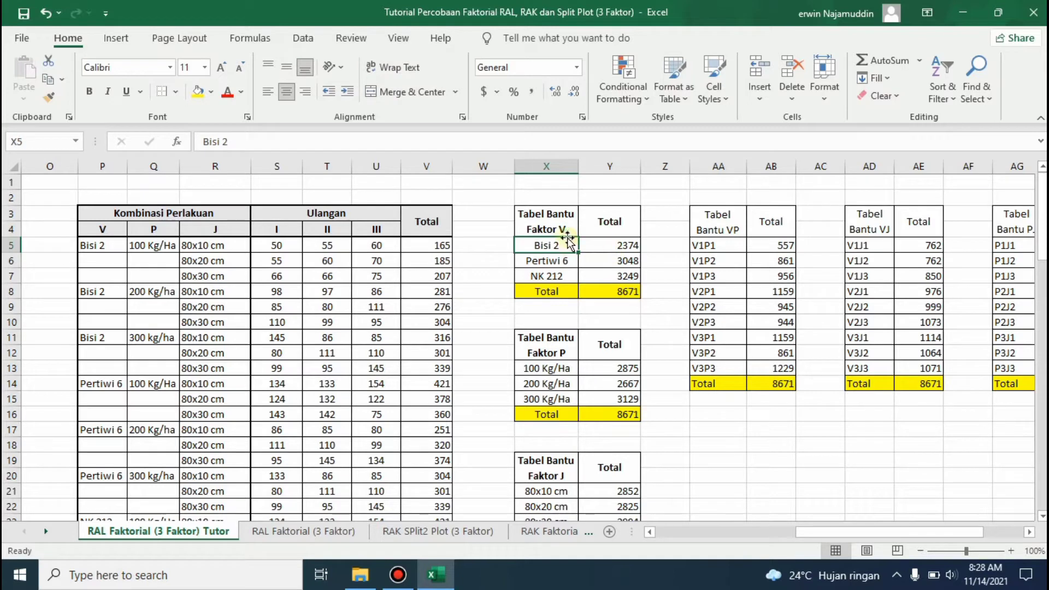
pyautogui.click(603, 244)
pyautogui.hotkey('shift', 'Down')
pyautogui.hotkey('shift', 'Down')
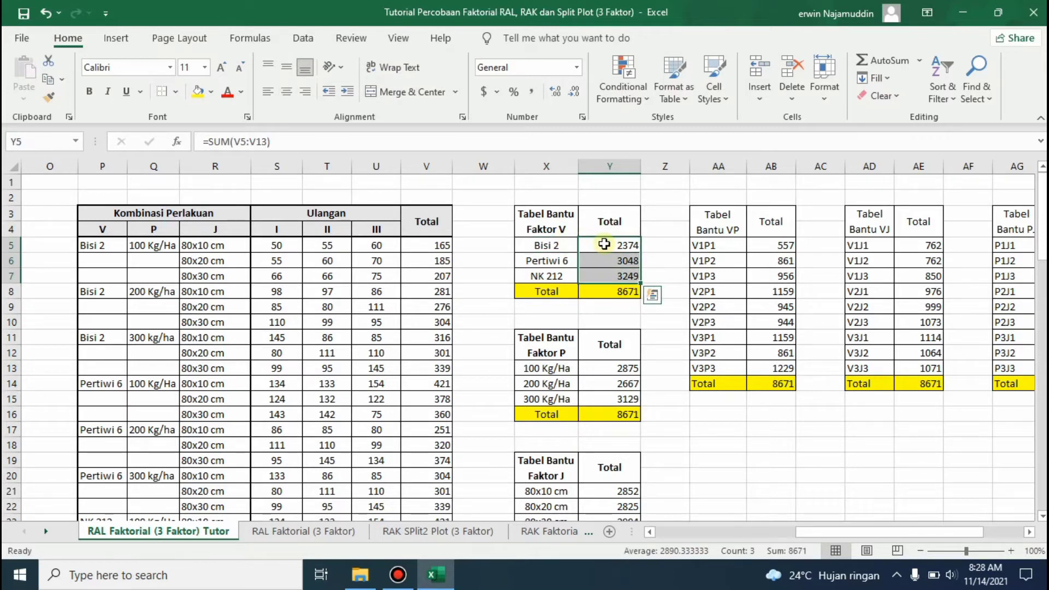
pyautogui.press('Delete')
# Highlight the Bisi 2 treatment totals V5:V13 in the data table with yellow fill
pyautogui.click(616, 244)
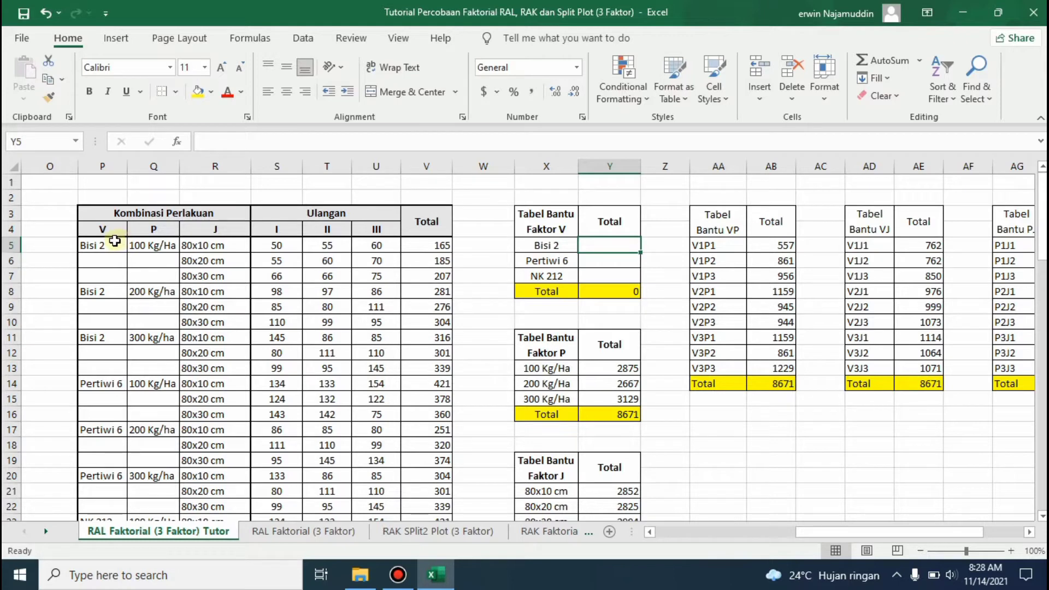
pyautogui.moveTo(117, 241); pyautogui.dragTo(428, 367)
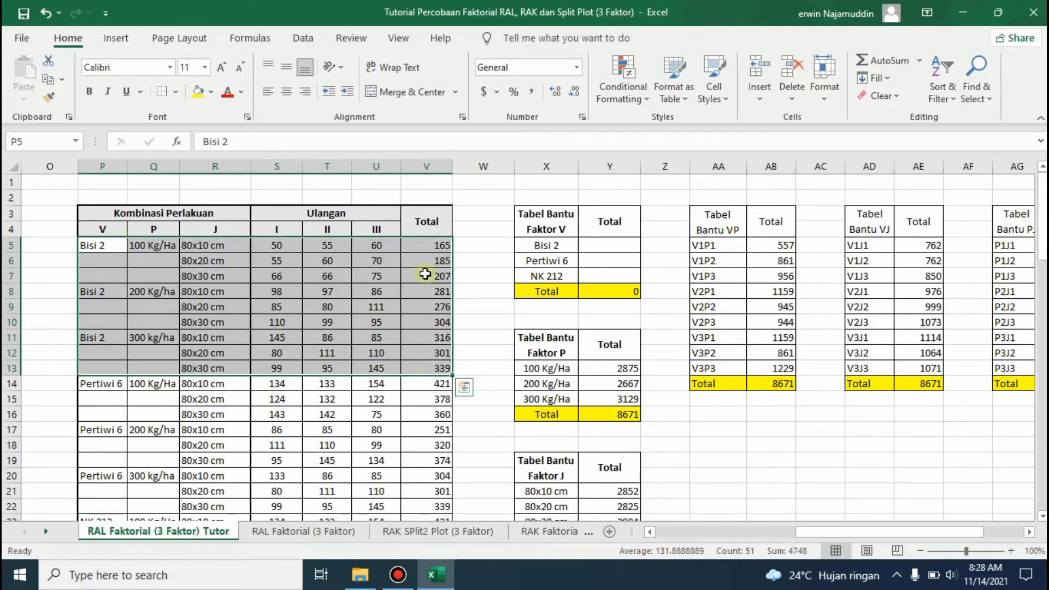
pyautogui.click(98, 244)
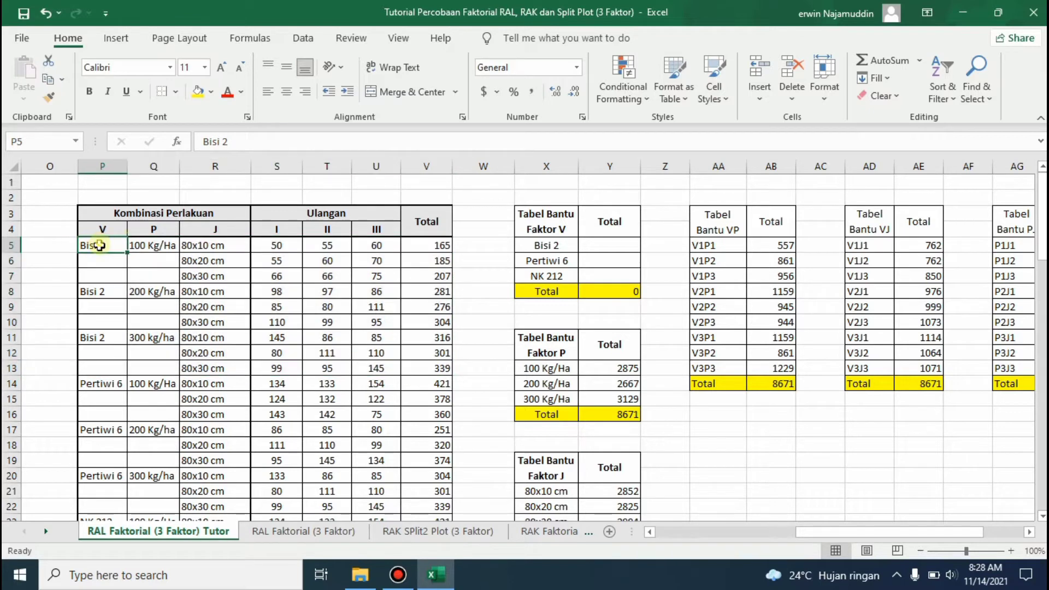
pyautogui.moveTo(99, 245); pyautogui.dragTo(101, 368)
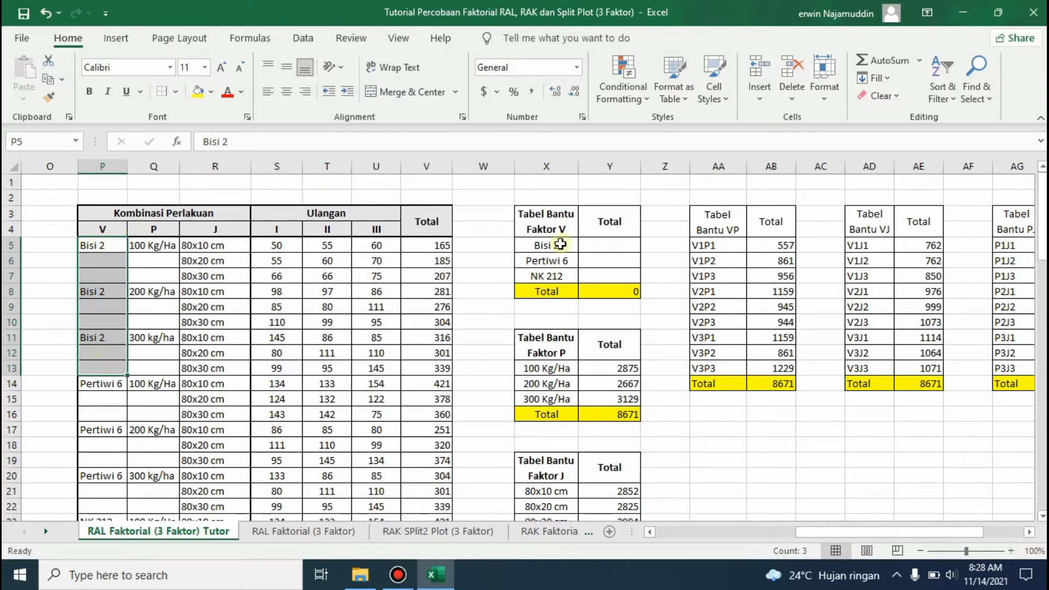
pyautogui.click(560, 244)
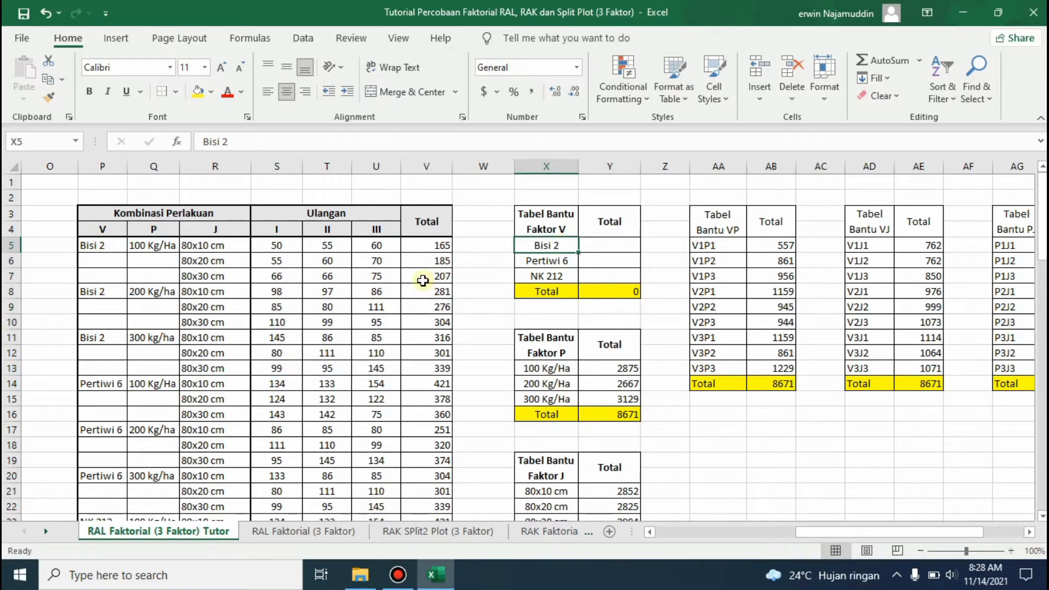
pyautogui.moveTo(422, 244); pyautogui.dragTo(424, 367)
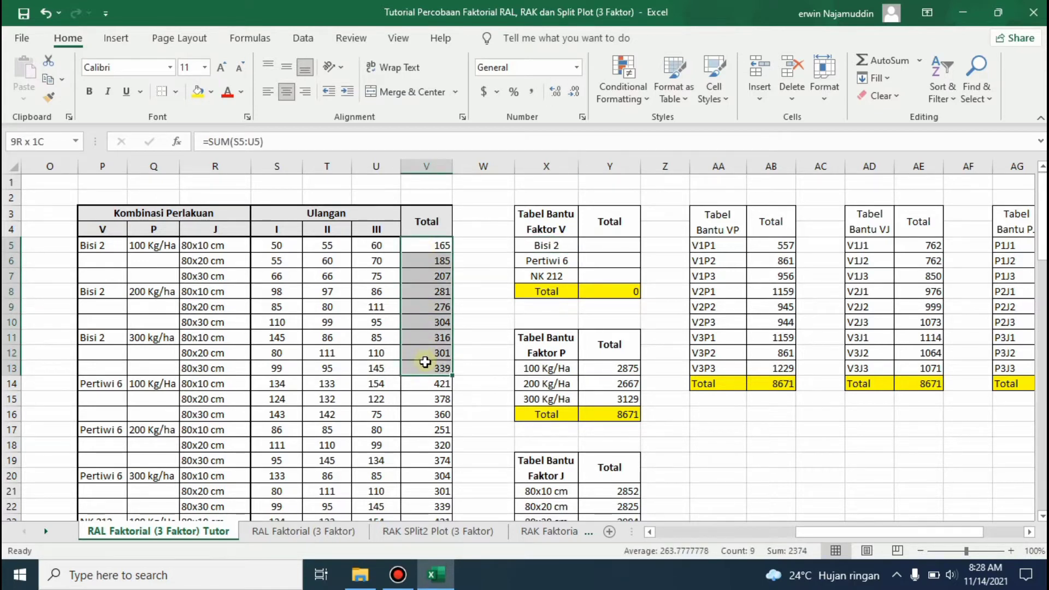
pyautogui.click(198, 91)
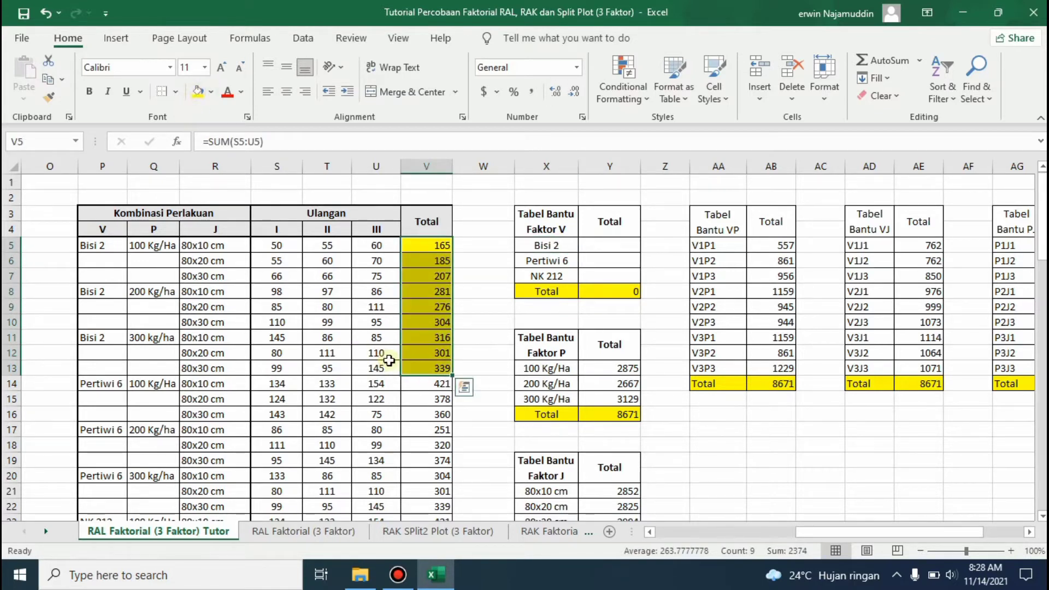
# Calculate the Bisi 2 total in Y5 of the Faktor V helper table with =SUM(V5:V13)
pyautogui.click(623, 246)
pyautogui.write('=sum(')
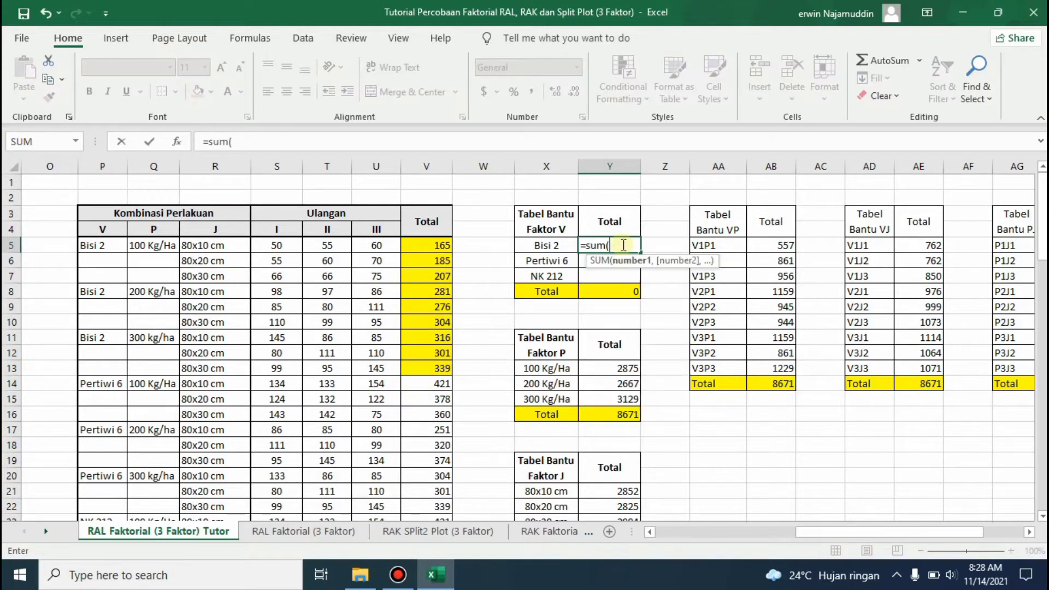
pyautogui.moveTo(443, 245); pyautogui.dragTo(443, 337)
pyautogui.hotkey('shift', 'Down')
pyautogui.hotkey('shift', 'Down')
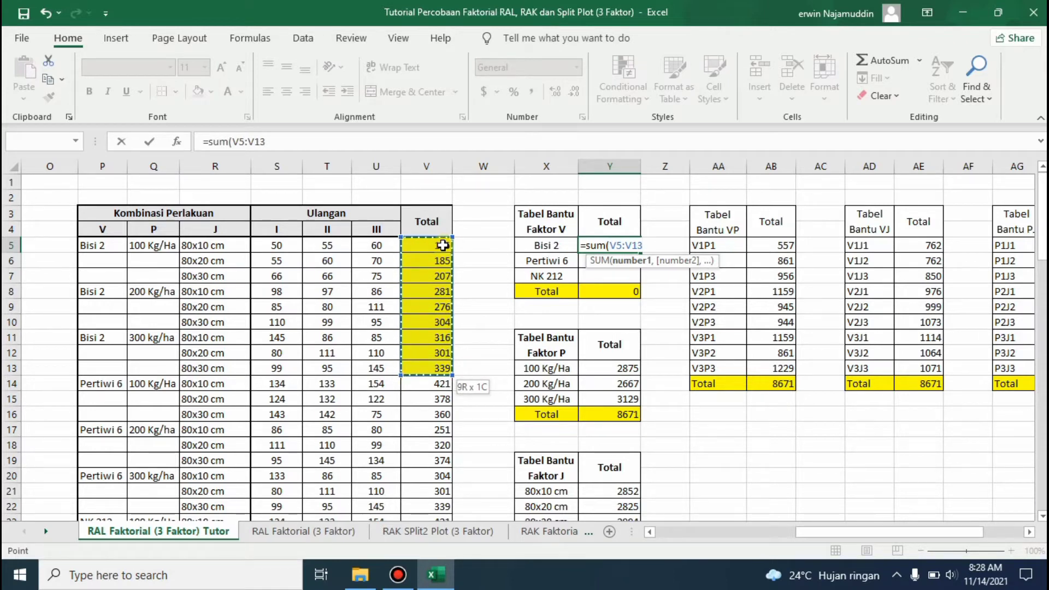
pyautogui.write(')')
pyautogui.press('Return')
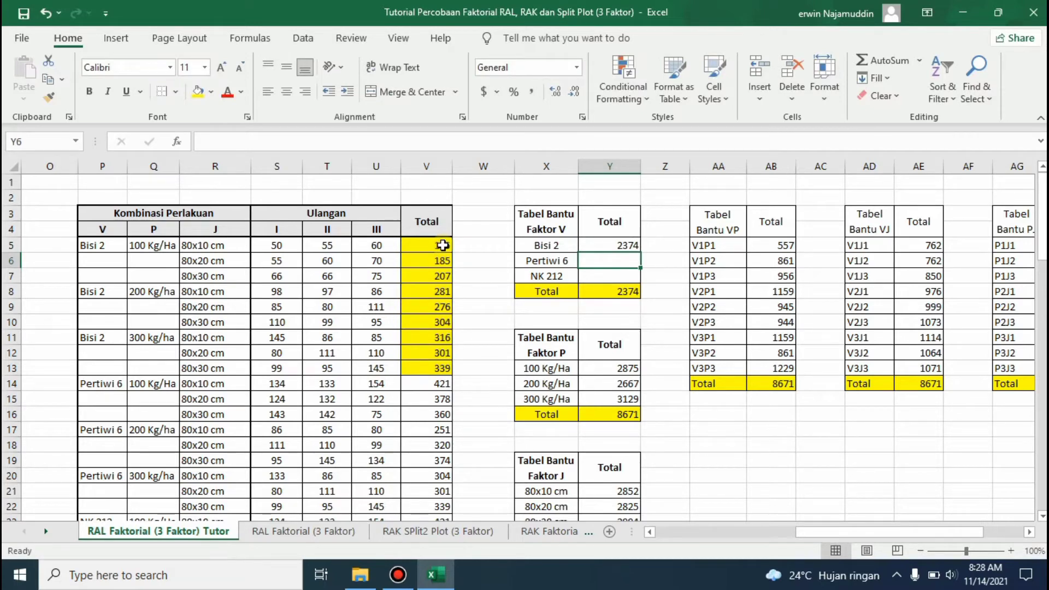
# Calculate the Pertiwi 6 total in Y6 of the Faktor V helper table with =SUM(V14:V22)
pyautogui.write('=sum(')
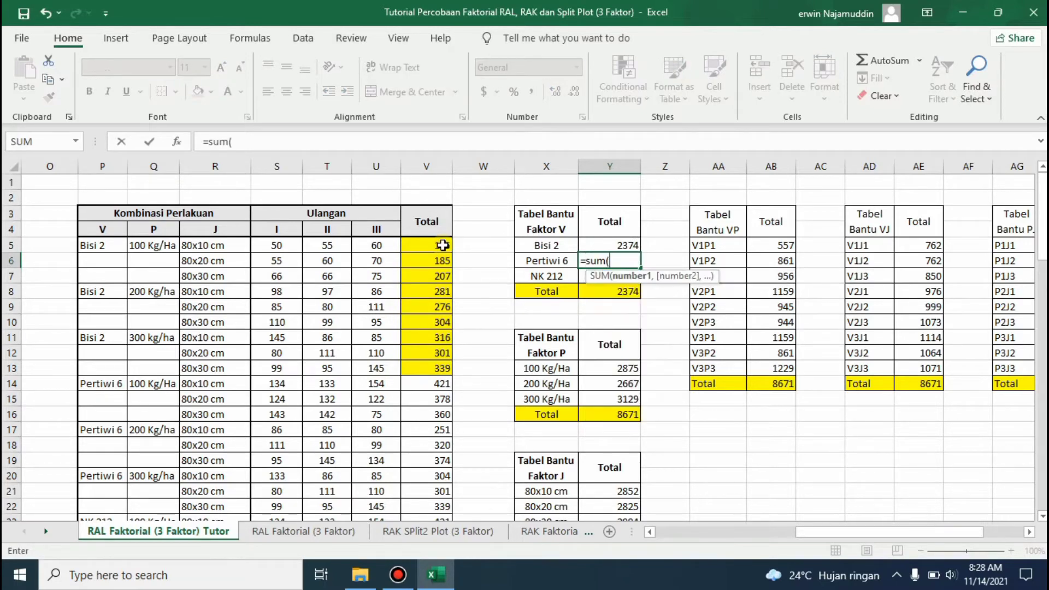
pyautogui.moveTo(1043, 214); pyautogui.dragTo(1043, 221)
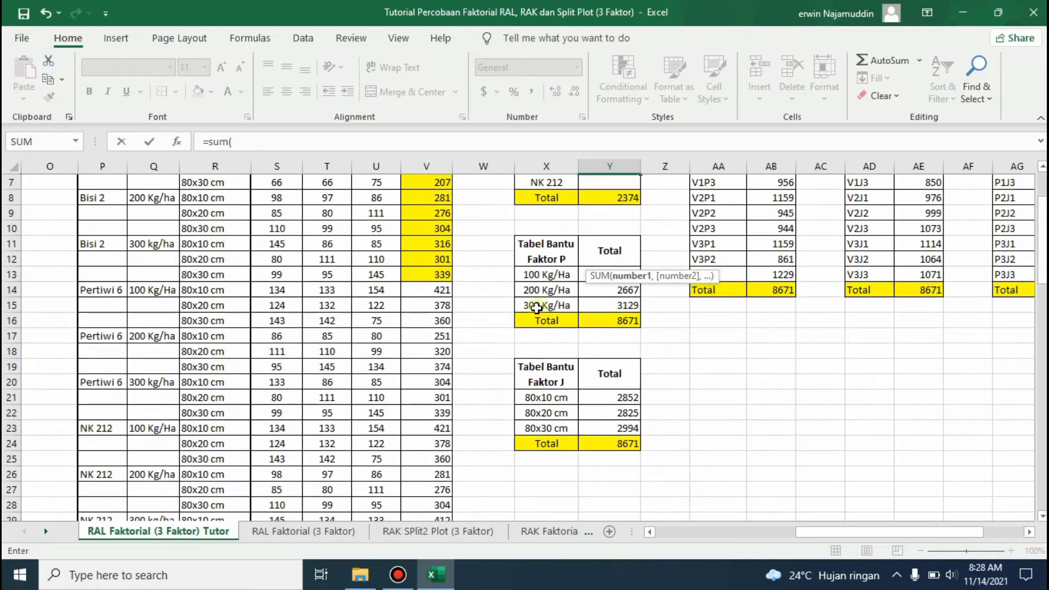
pyautogui.click(445, 291)
pyautogui.hotkey('shift', 'Down')
pyautogui.hotkey('shift', 'Down')
pyautogui.hotkey('shift', 'Down')
pyautogui.hotkey('shift', 'Down')
pyautogui.hotkey('shift', 'Down')
pyautogui.hotkey('shift', 'Down')
pyautogui.hotkey('shift', 'Down')
pyautogui.hotkey('shift', 'Down')
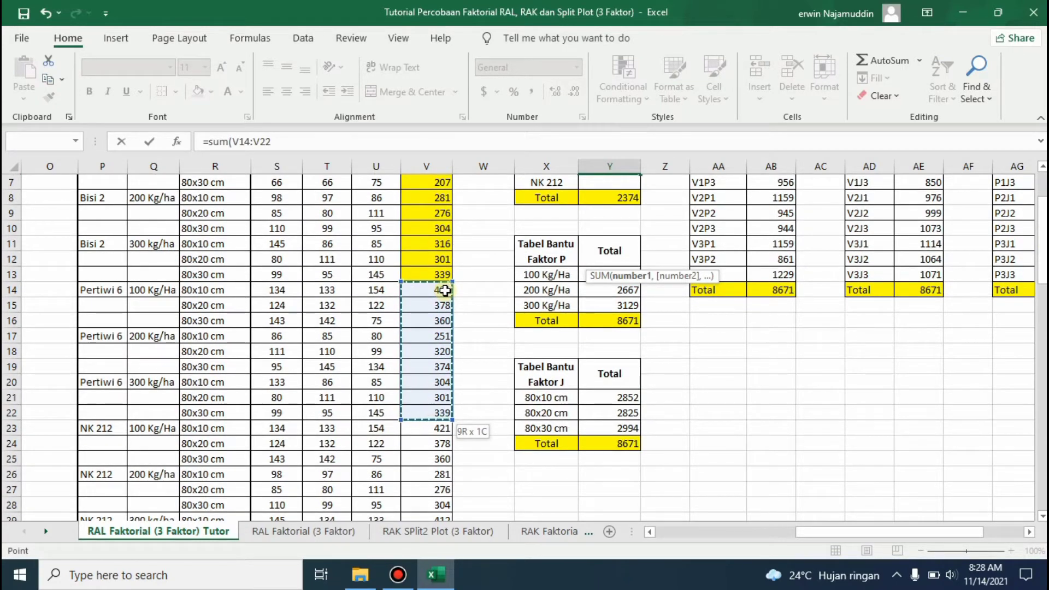
pyautogui.press('Return')
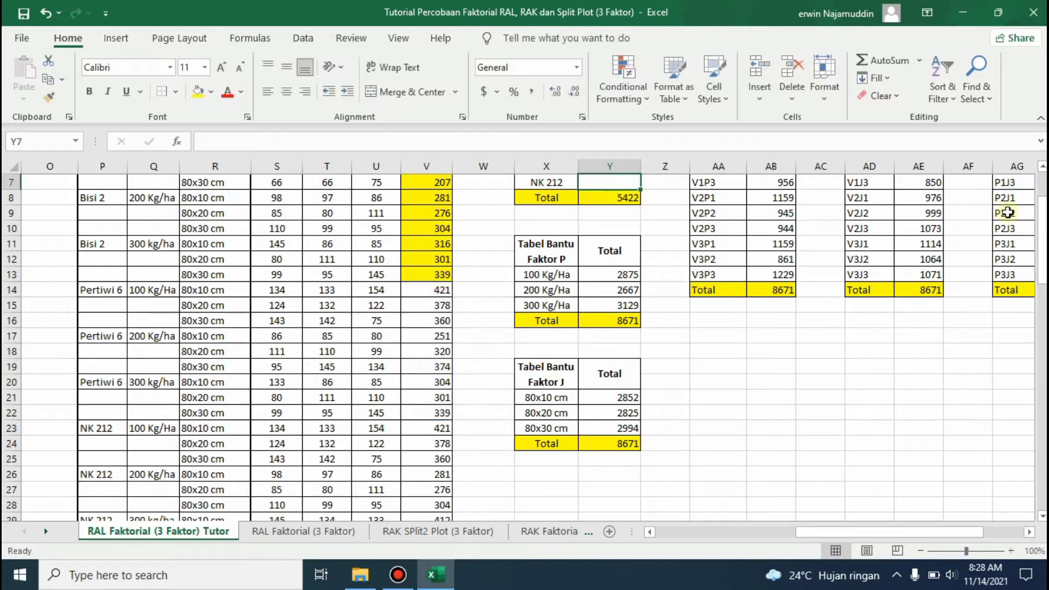
# Calculate the NK 212 total in Y7 of the Faktor V helper table with =SUM(V23:V31)
pyautogui.moveTo(1042, 254); pyautogui.dragTo(1042, 230)
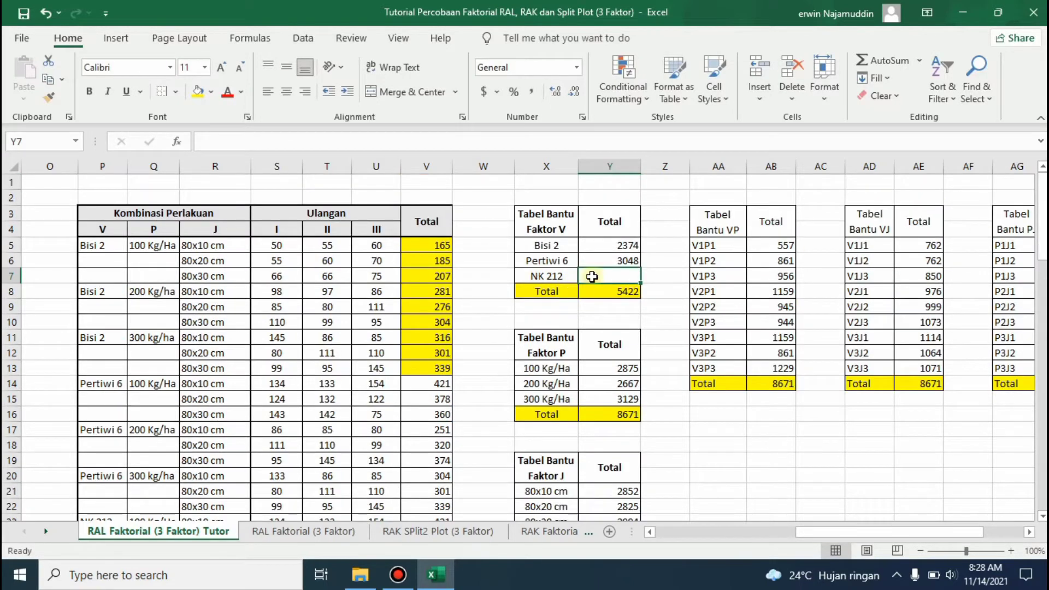
pyautogui.write('=sum(')
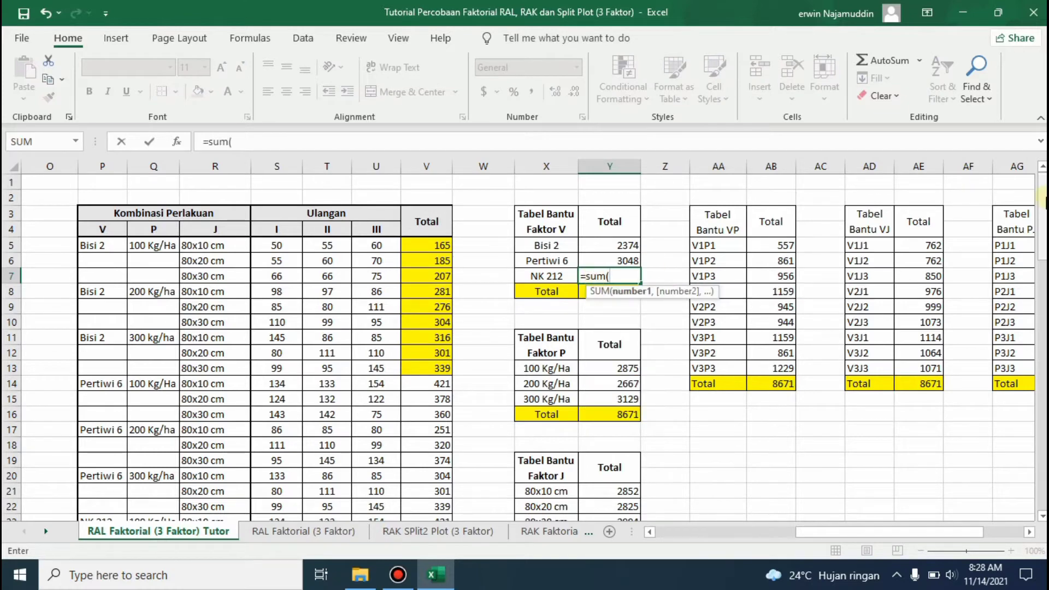
pyautogui.scroll(-4, 600, 339)
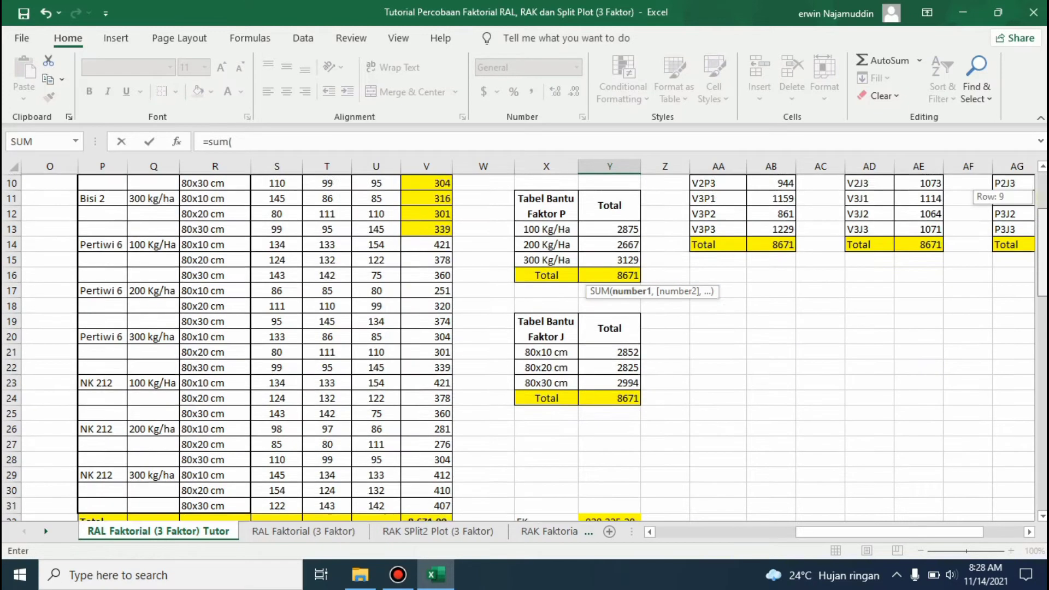
pyautogui.click(437, 356)
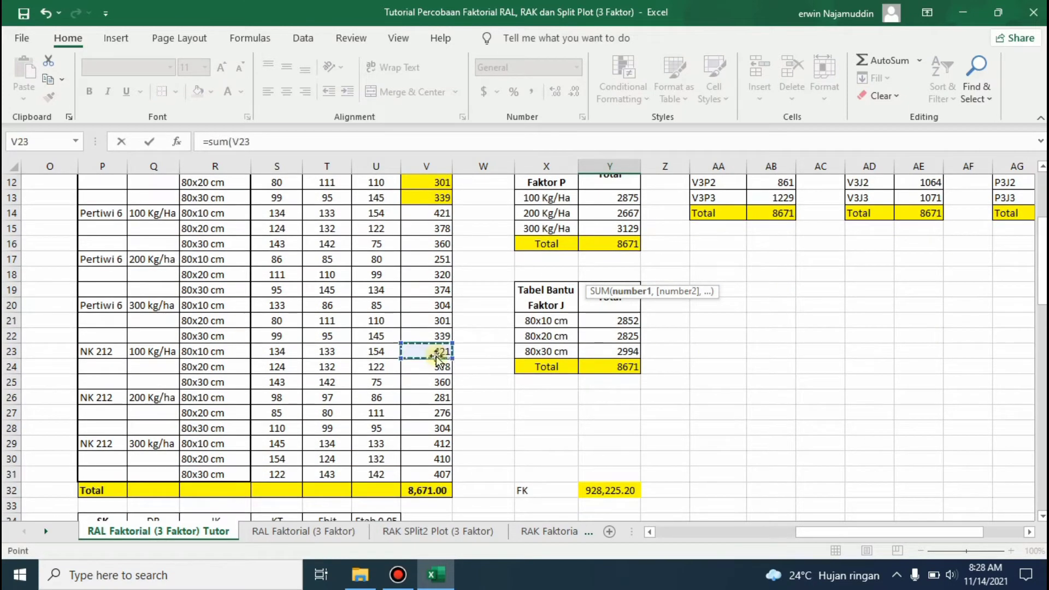
pyautogui.hotkey('shift', 'Down')
pyautogui.hotkey('shift', 'Down')
pyautogui.hotkey('shift', 'Down')
pyautogui.hotkey('shift', 'Down')
pyautogui.hotkey('shift', 'Down')
pyautogui.hotkey('shift', 'Down')
pyautogui.hotkey('shift', 'Down')
pyautogui.hotkey('shift', 'Down')
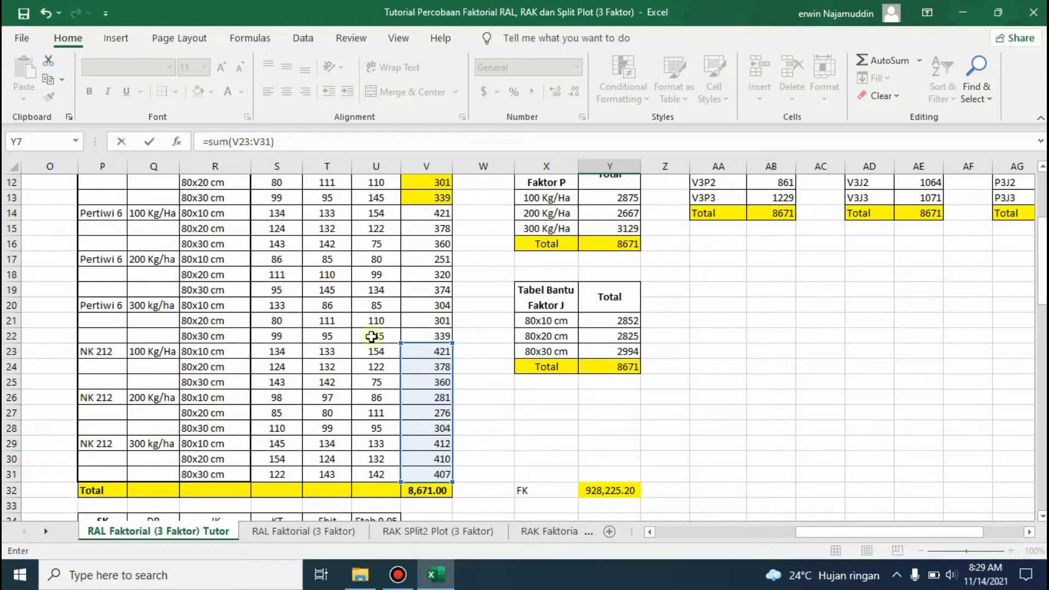
pyautogui.press('Return')
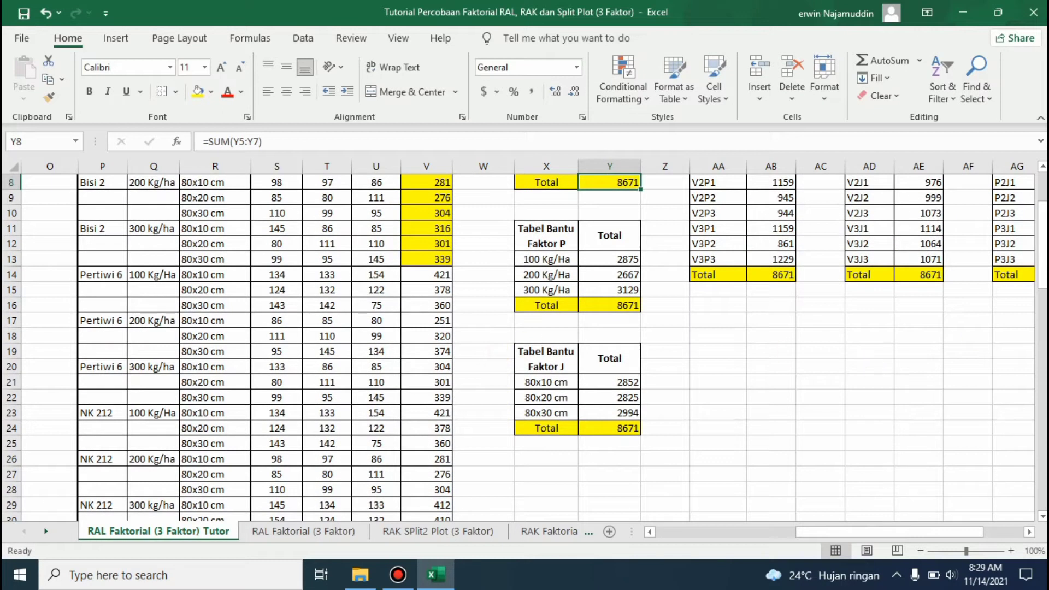
# Check the Faktor V totals Y5:Y7 and their sum in Y8 against the grand total in V32 of the data table
pyautogui.moveTo(1042, 275); pyautogui.dragTo(1044, 252)
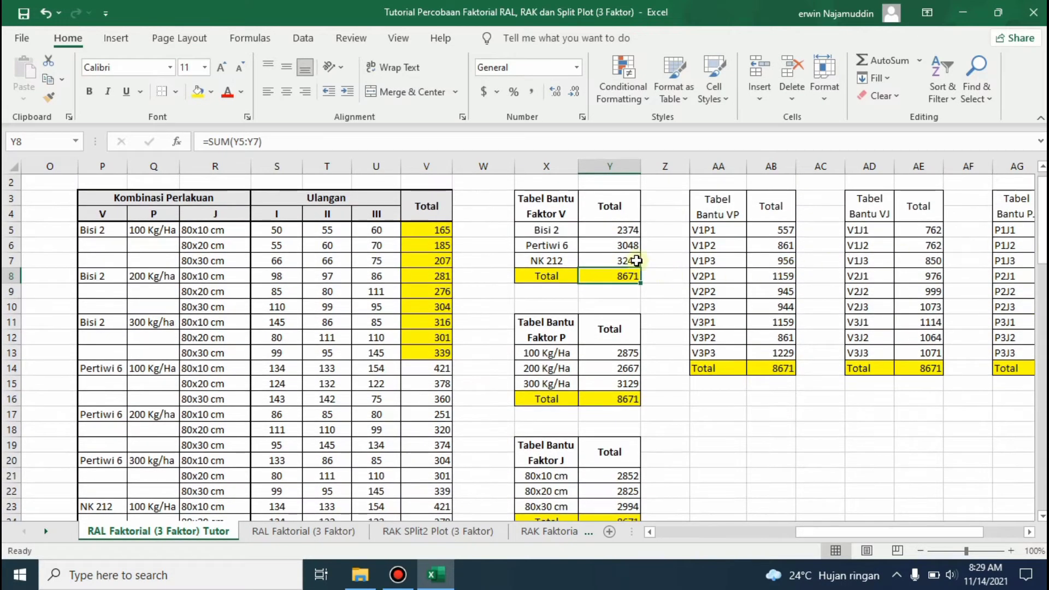
pyautogui.click(635, 261)
pyautogui.moveTo(624, 225); pyautogui.dragTo(624, 259)
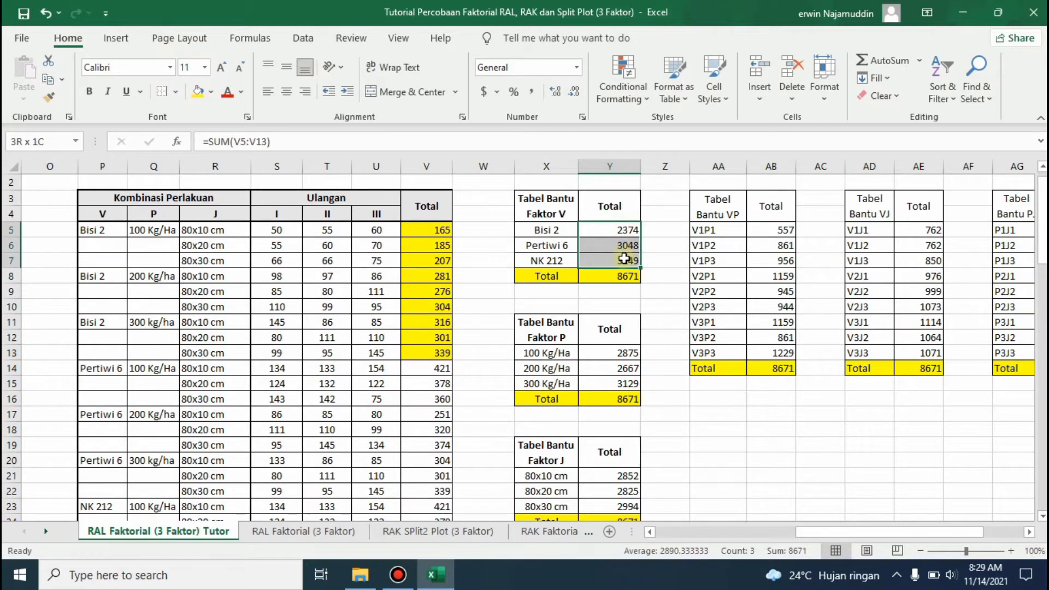
pyautogui.click(613, 307)
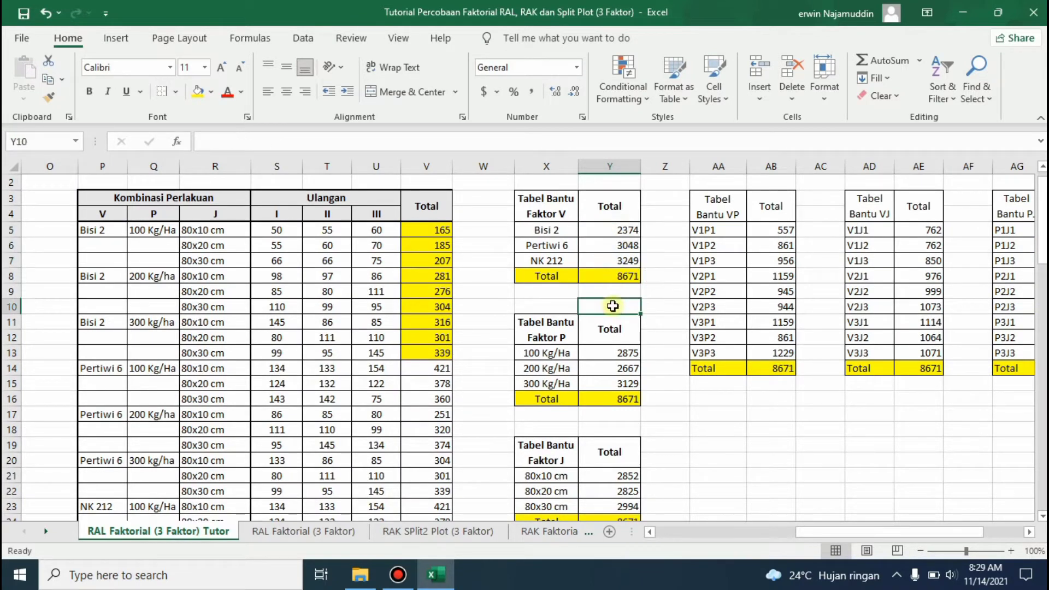
pyautogui.moveTo(621, 234); pyautogui.dragTo(624, 260)
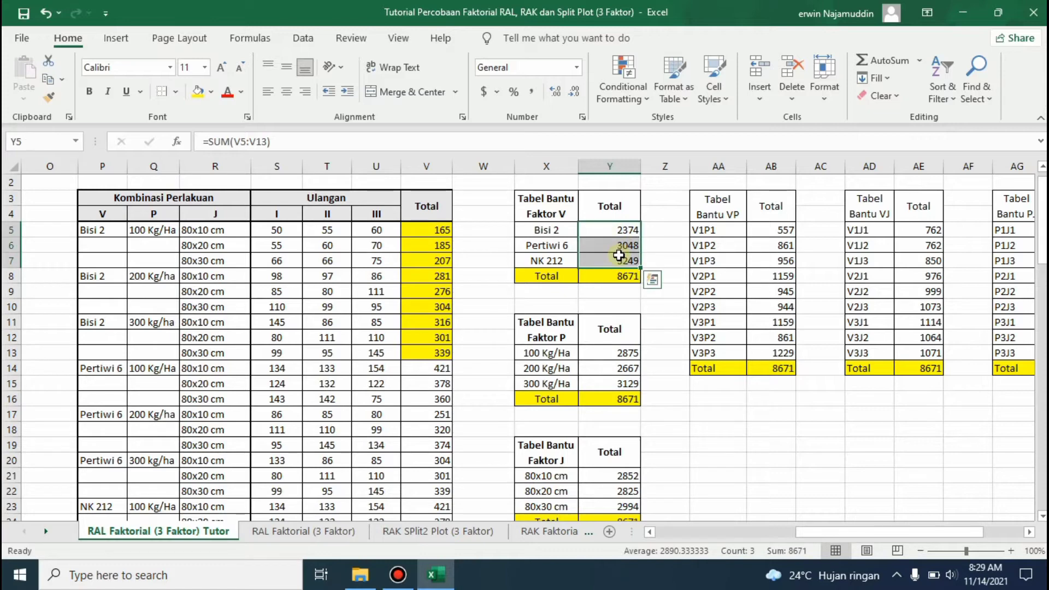
pyautogui.click(658, 246)
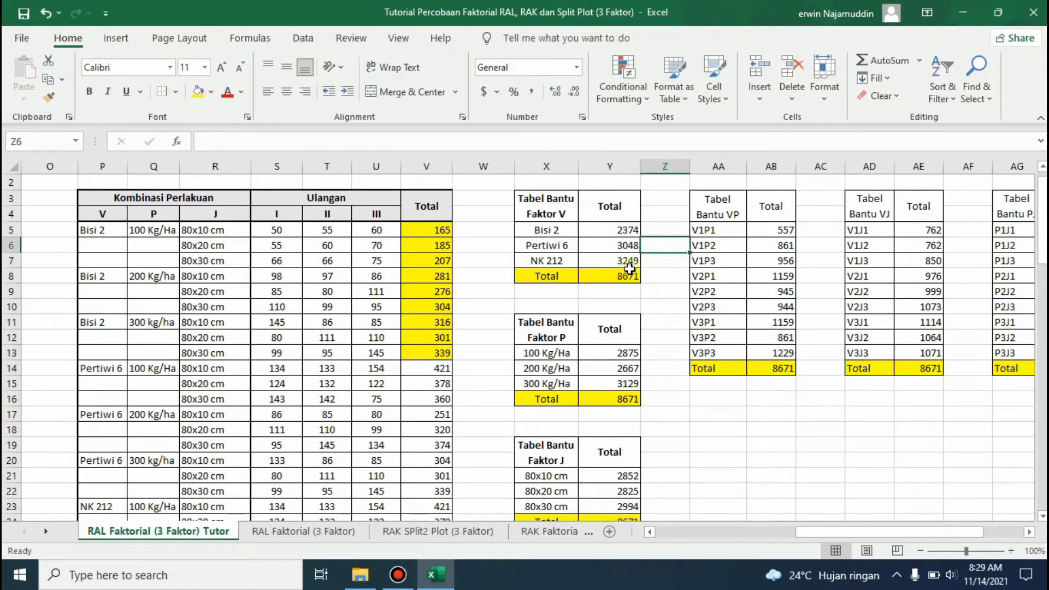
pyautogui.click(611, 281)
pyautogui.moveTo(1043, 218); pyautogui.dragTo(1042, 287)
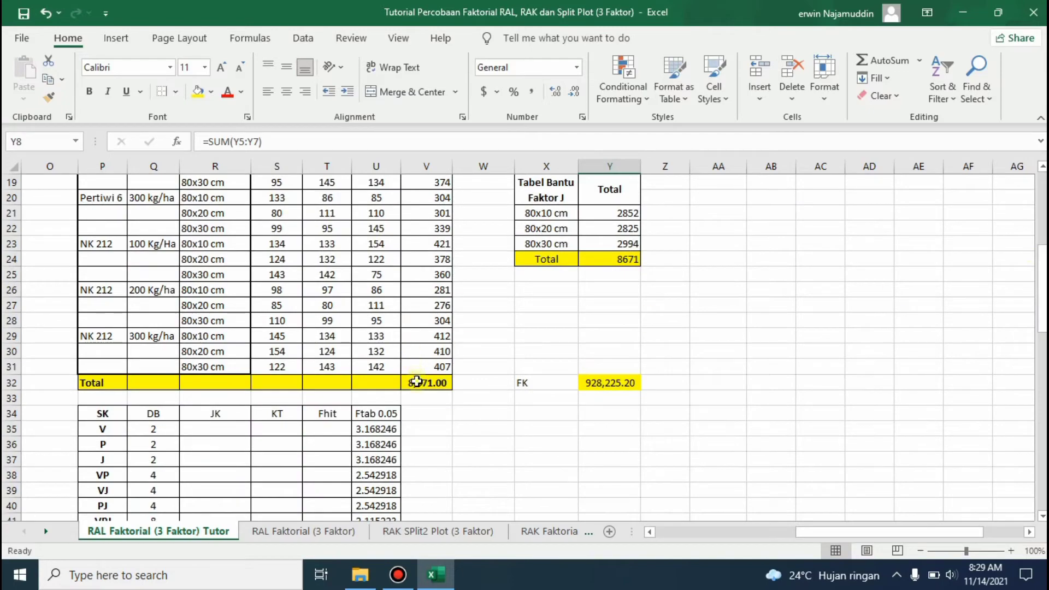
pyautogui.click(416, 382)
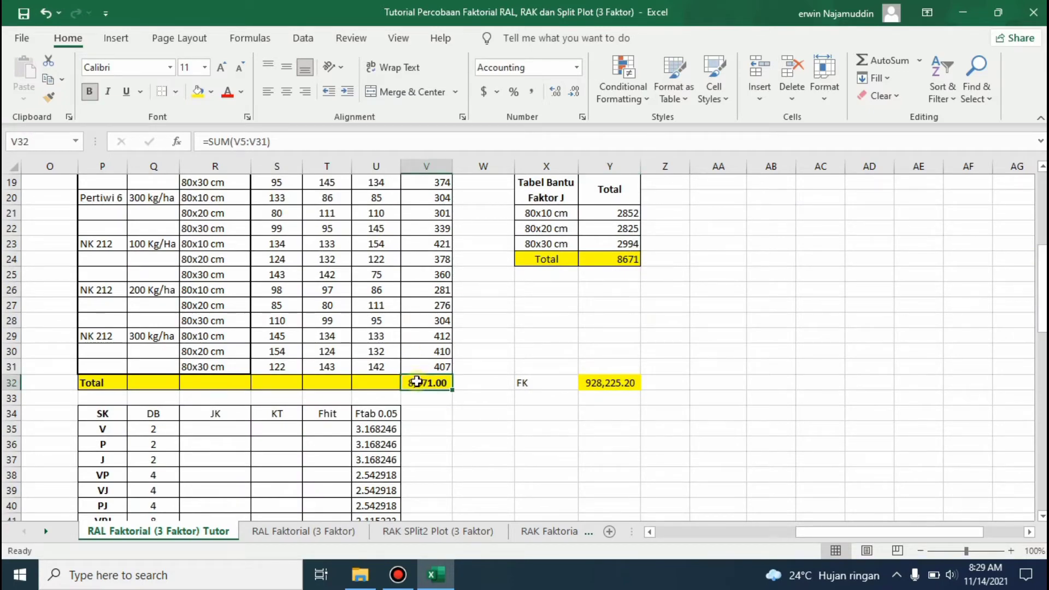
pyautogui.moveTo(1041, 290); pyautogui.dragTo(1039, 234)
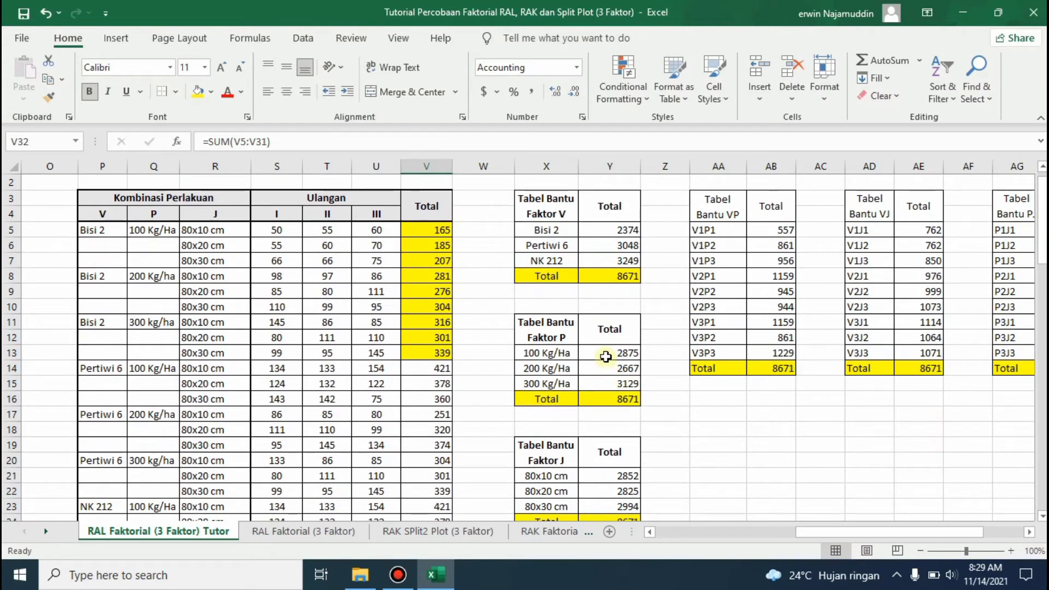
# Begin the 100 Kg/Ha total in Y13 of the Faktor P helper table with a SUM formula over V5:V7
pyautogui.click(605, 355)
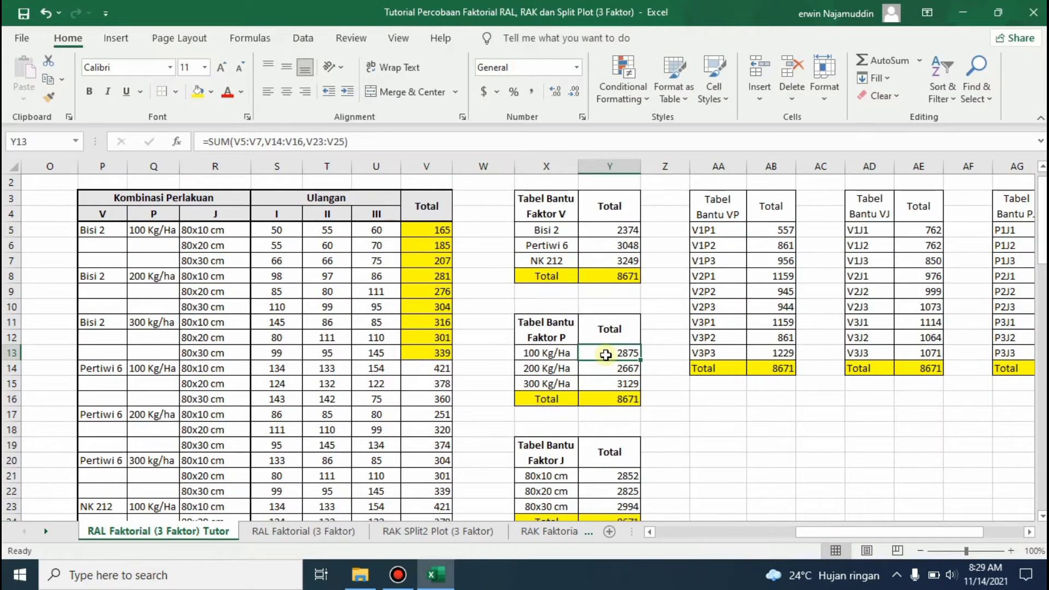
pyautogui.write('=sum(')
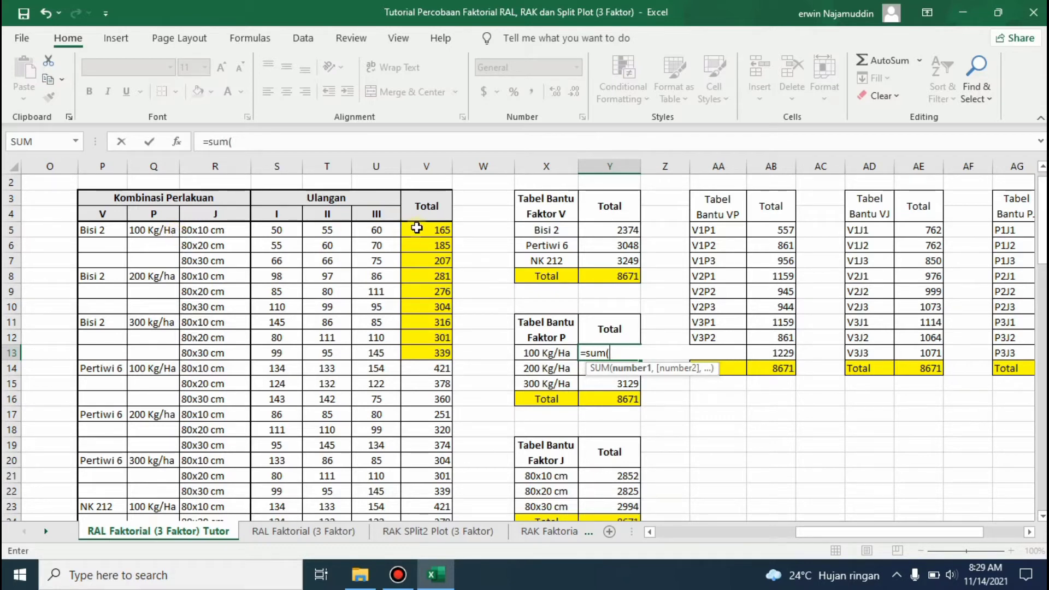
pyautogui.moveTo(417, 228); pyautogui.dragTo(415, 262)
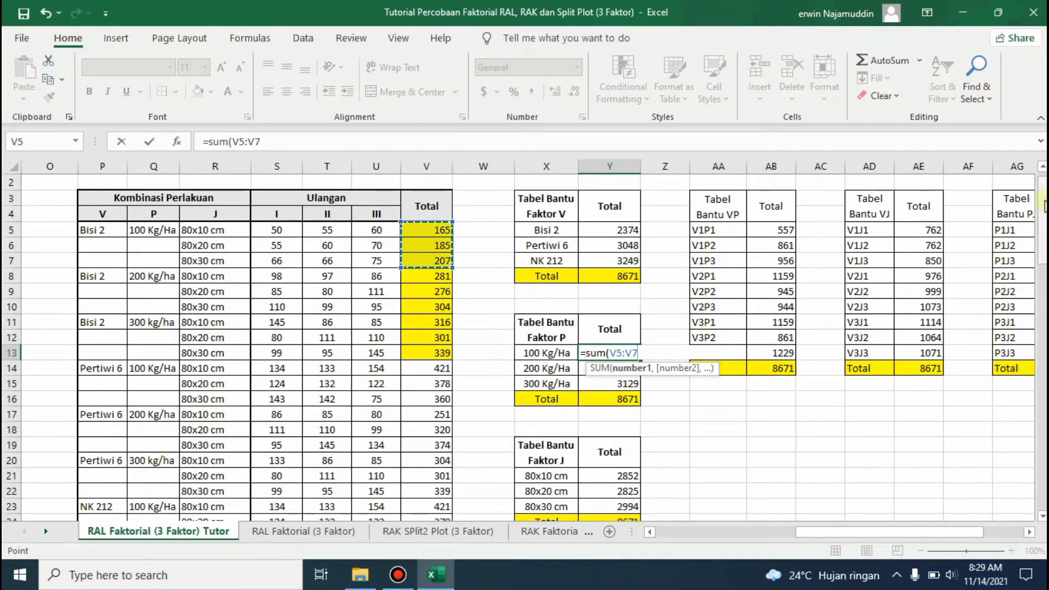
pyautogui.moveTo(1043, 203); pyautogui.dragTo(1042, 230)
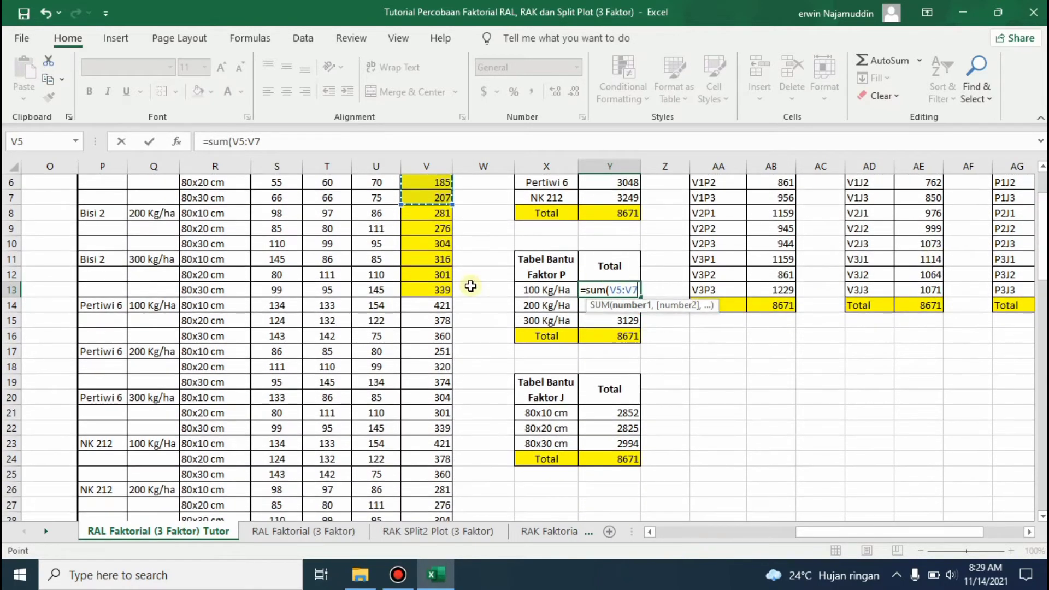
pyautogui.keyDown('ctrl'); pyautogui.click(437, 307); pyautogui.keyUp('ctrl')
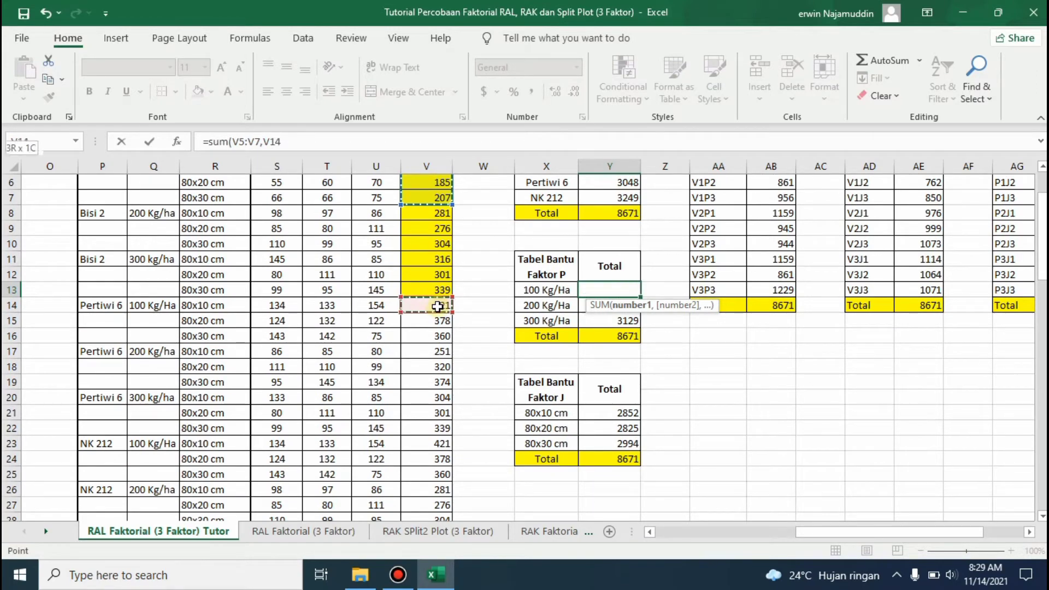
pyautogui.hotkey('ctrl', 'shift', 'Down')
pyautogui.hotkey('ctrl', 'shift', 'Up')
pyautogui.hotkey('ctrl', 'shift', 'Up')
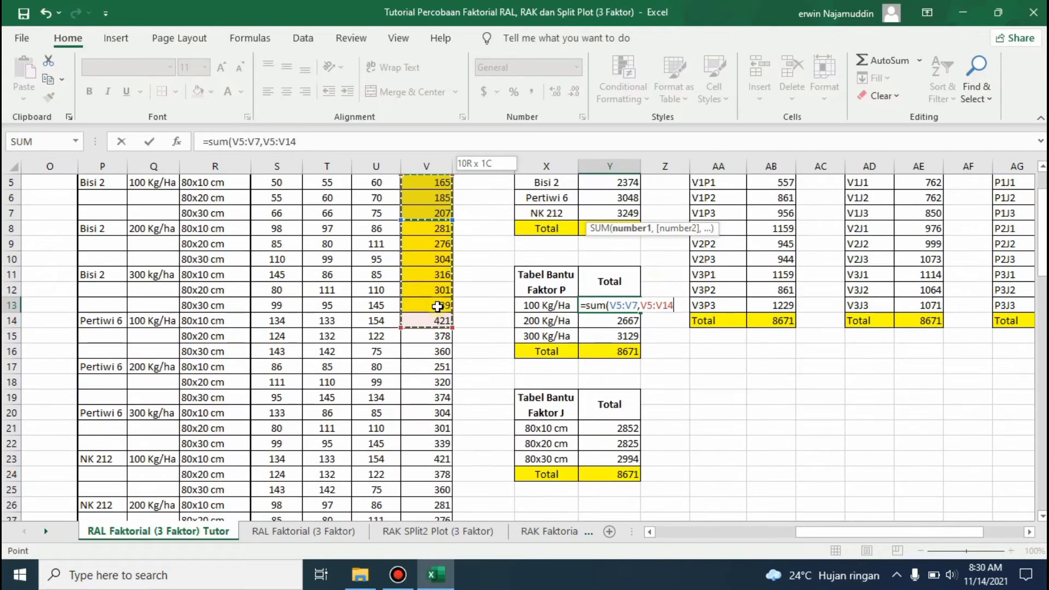
pyautogui.hotkey('ctrl', 'shift', 'Up')
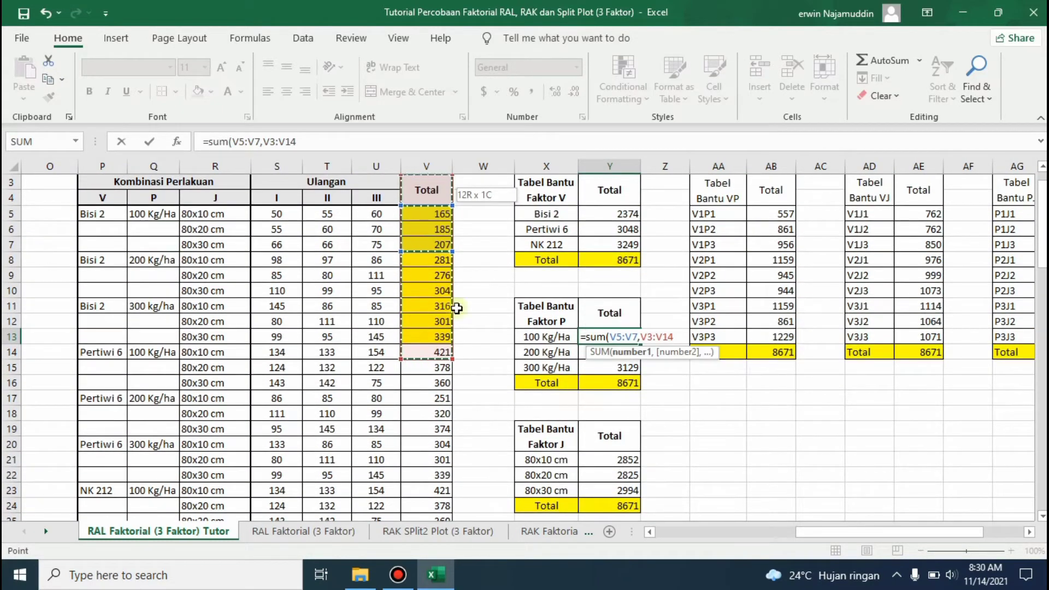
pyautogui.click(708, 381)
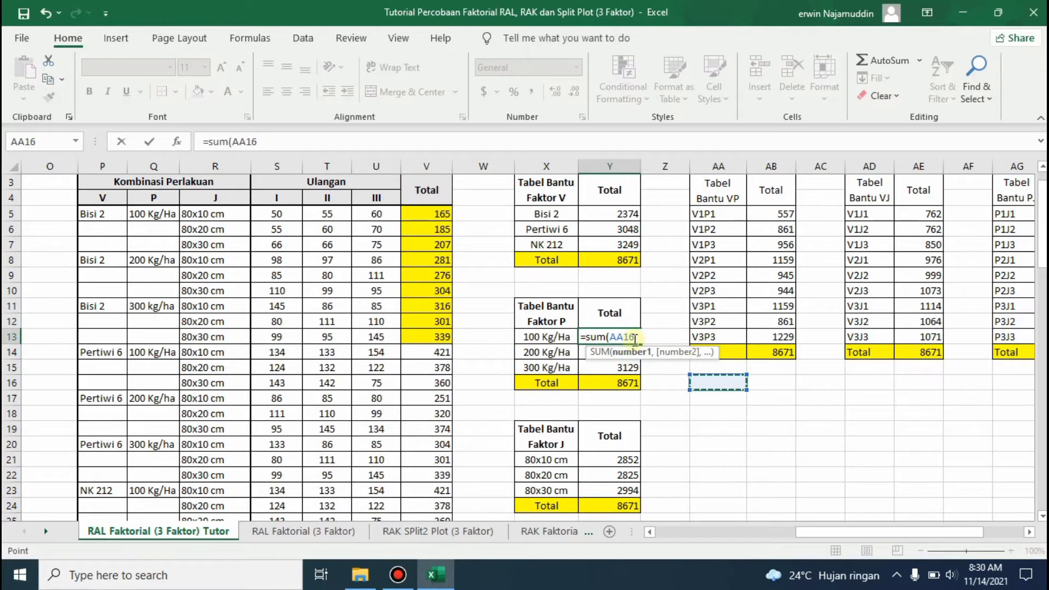
pyautogui.press('BackSpace')
pyautogui.press('BackSpace')
pyautogui.press('BackSpace')
pyautogui.press('BackSpace')
pyautogui.press('BackSpace')
pyautogui.press('BackSpace')
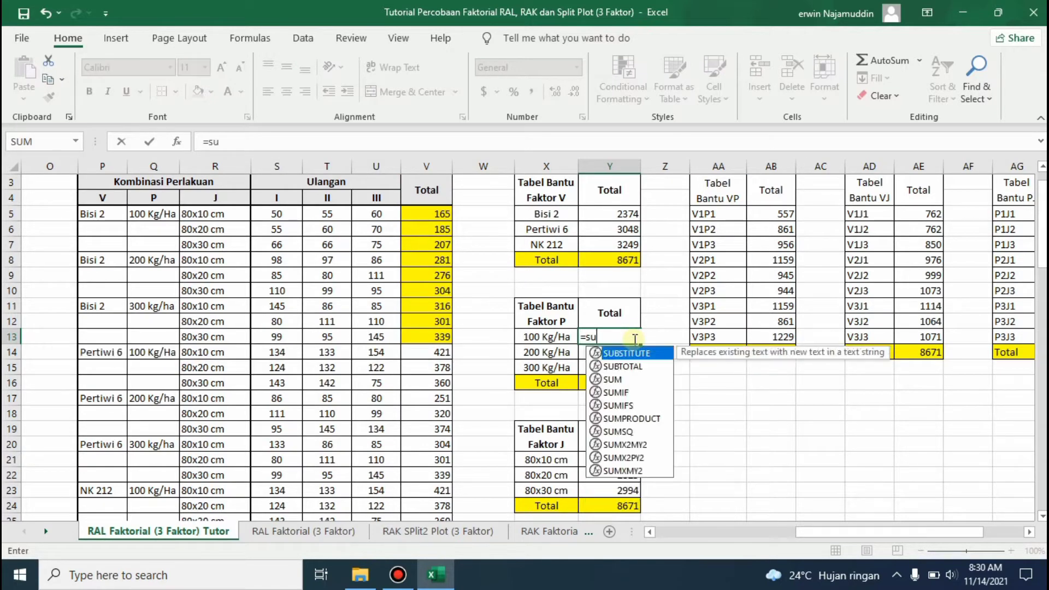
pyautogui.write('m(')
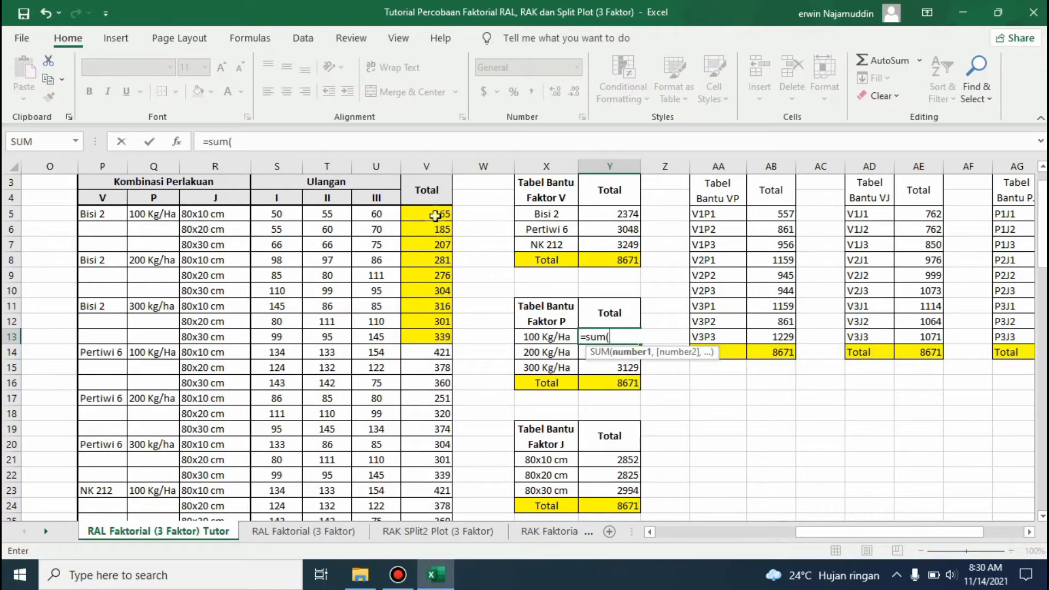
pyautogui.click(435, 216)
pyautogui.hotkey('shift', 'Down')
pyautogui.hotkey('shift', 'Down')
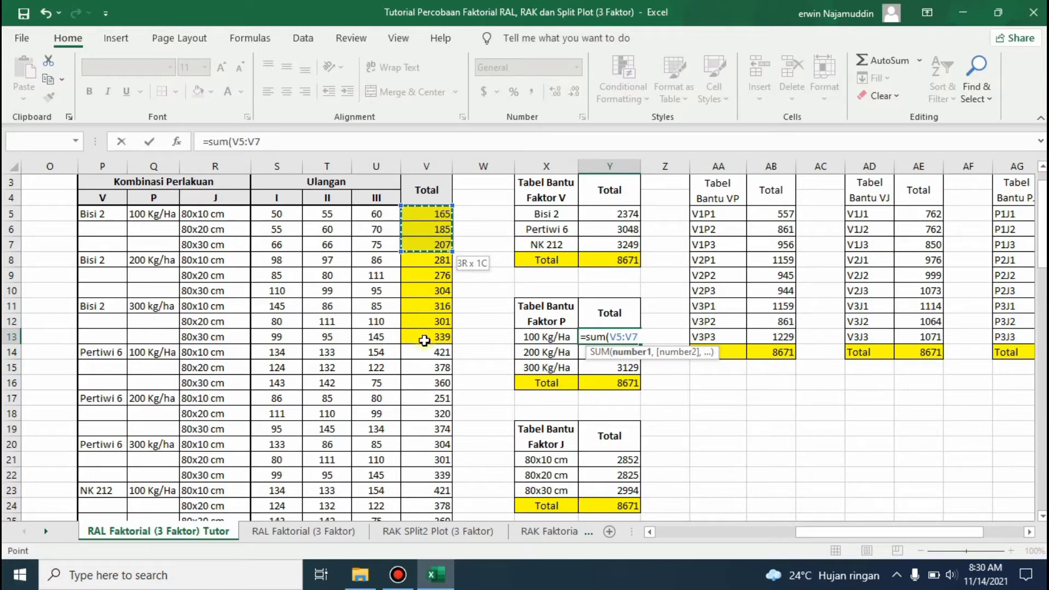
# Add the ranges V14:V16 and V23:V25 to complete the 100 Kg/Ha formula in Y13 as =SUM(V5:V7,V14:V16,V23:V25)
pyautogui.write(',')
pyautogui.click(421, 356)
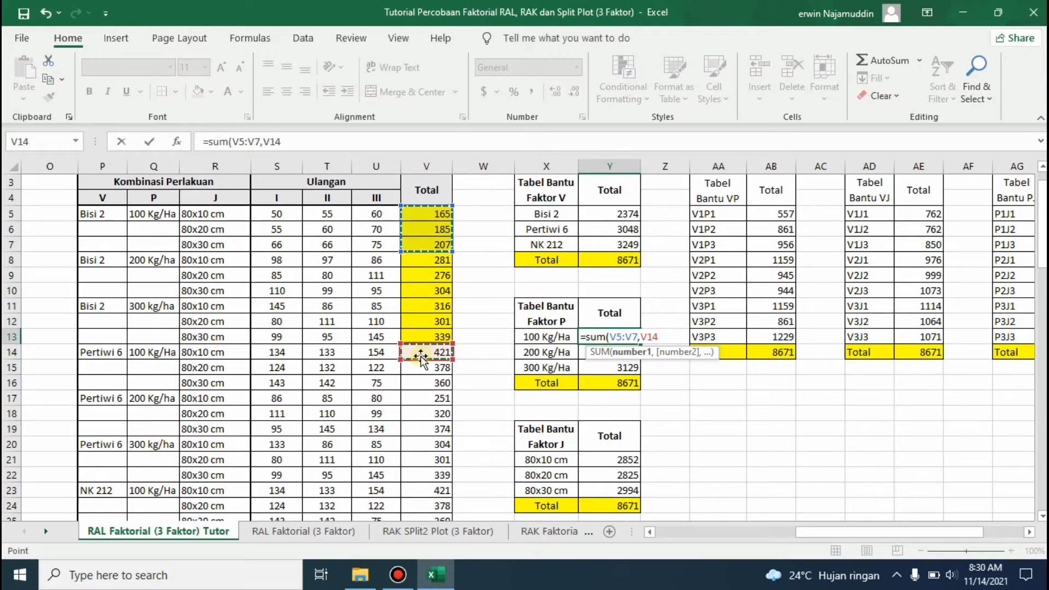
pyautogui.moveTo(421, 356); pyautogui.dragTo(427, 382)
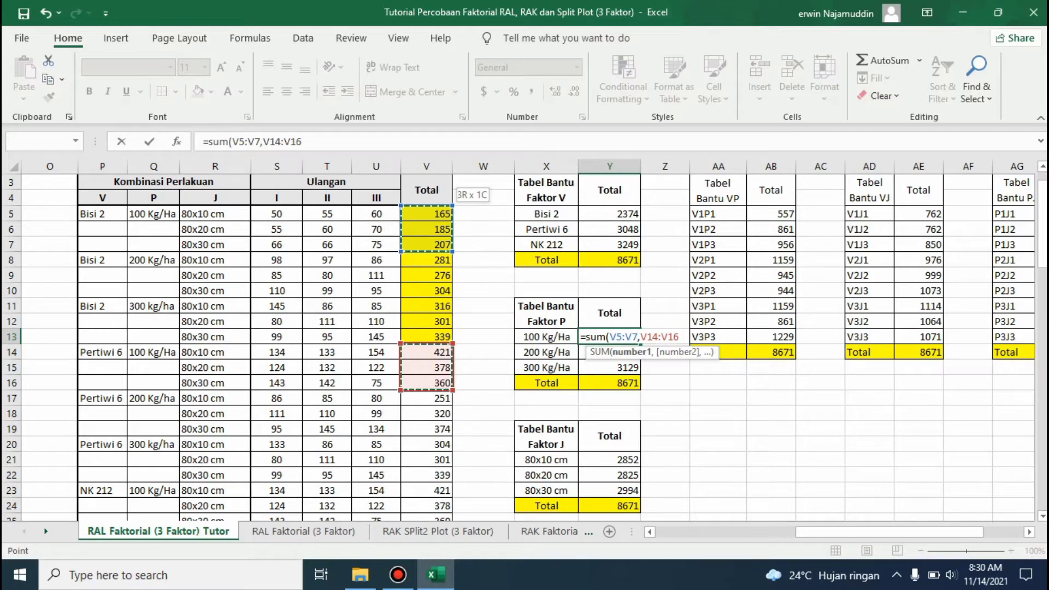
pyautogui.scroll(-3, 1026, 277)
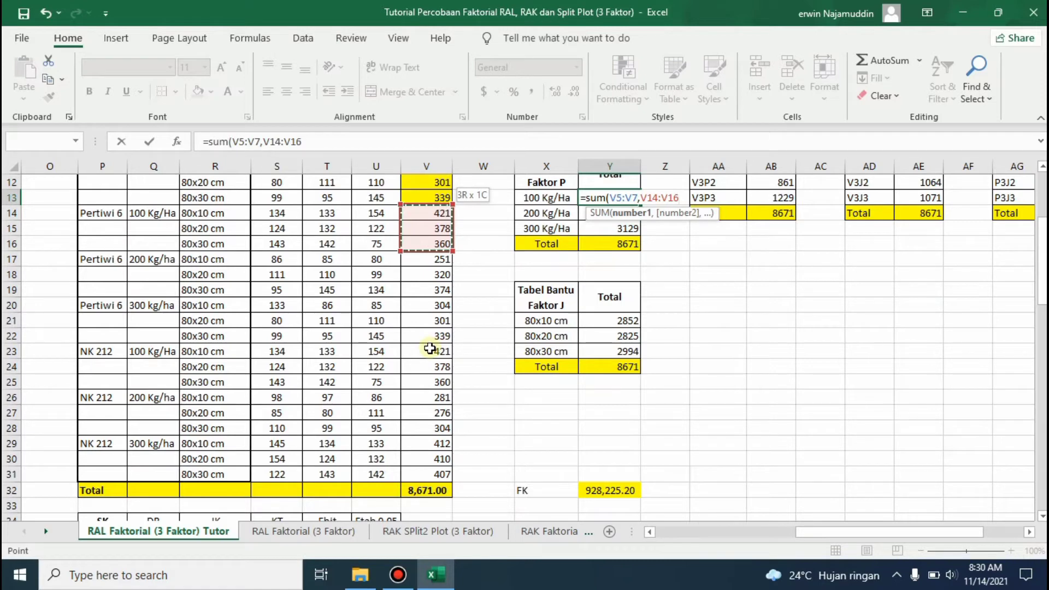
pyautogui.write(',')
pyautogui.click(430, 348)
pyautogui.hotkey('shift', 'Down')
pyautogui.hotkey('shift', 'Down')
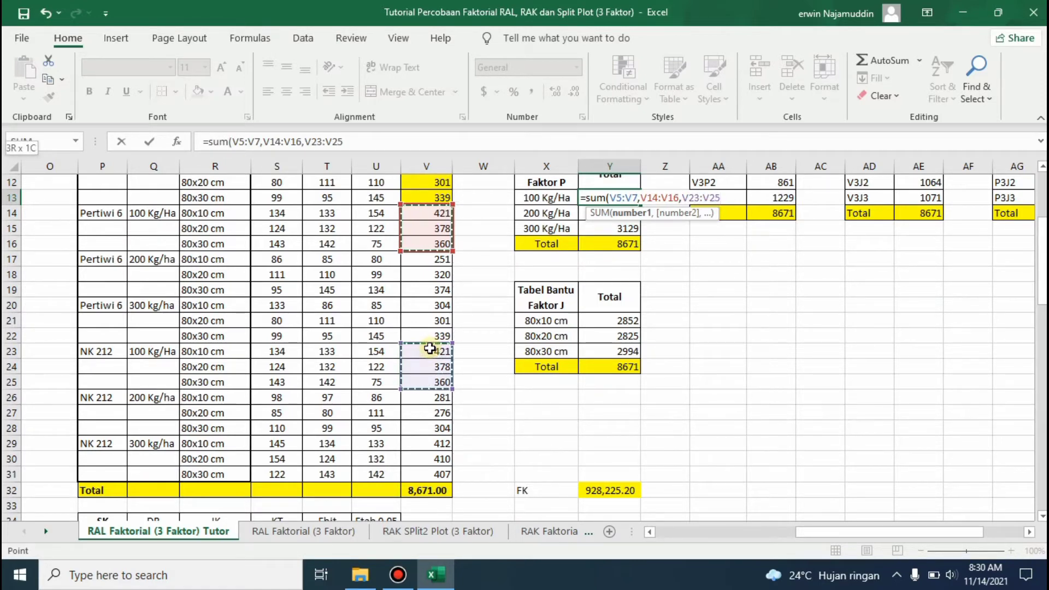
pyautogui.write(')')
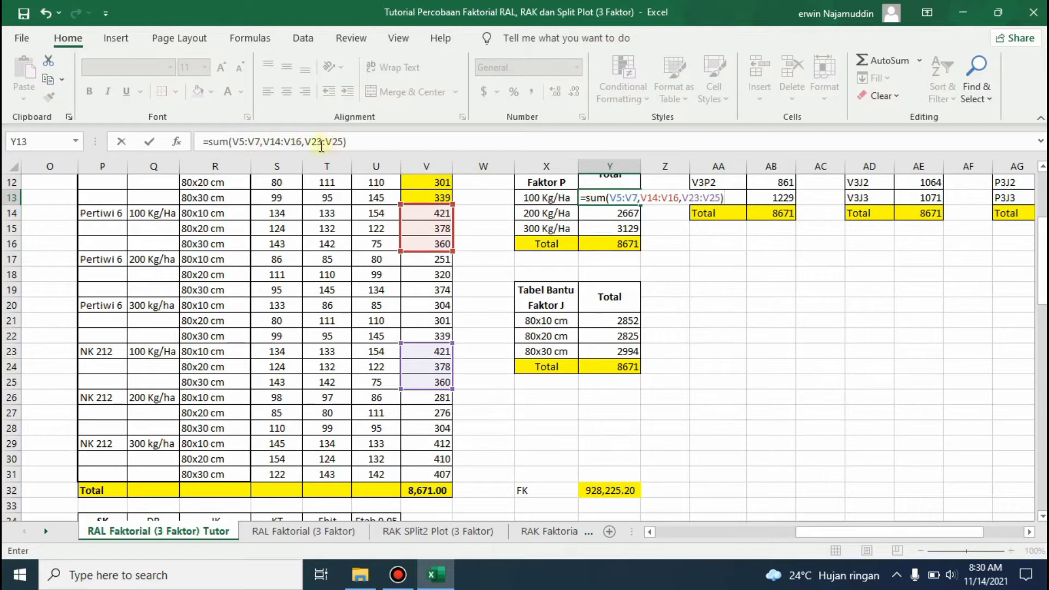
pyautogui.press('Return')
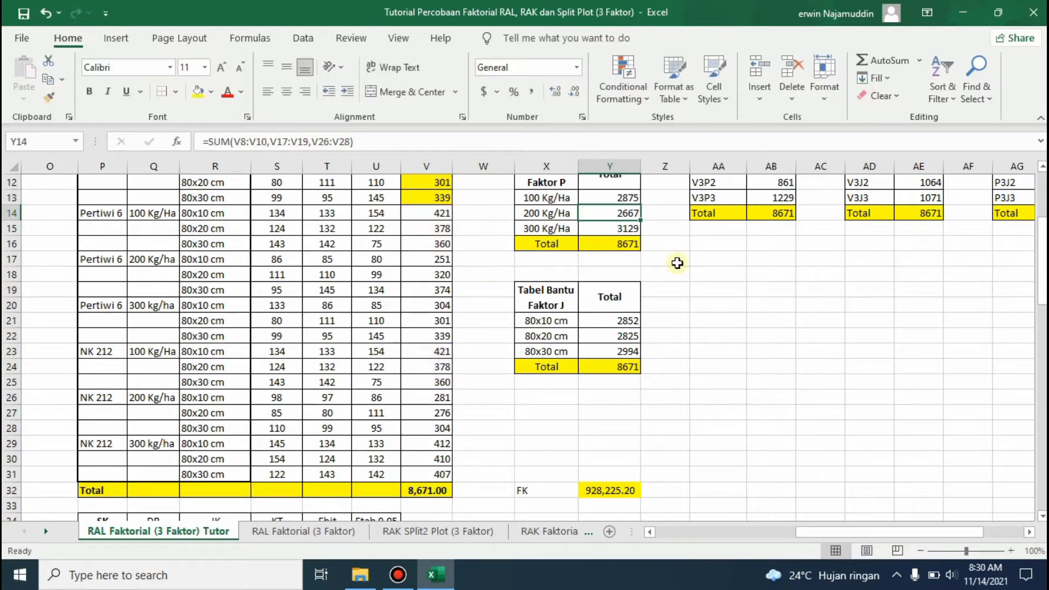
# Check the 200 Kg/Ha and 300 Kg/Ha rows and the sum formula in Y16 of the Faktor P helper table
pyautogui.scroll(2, 1041, 257)
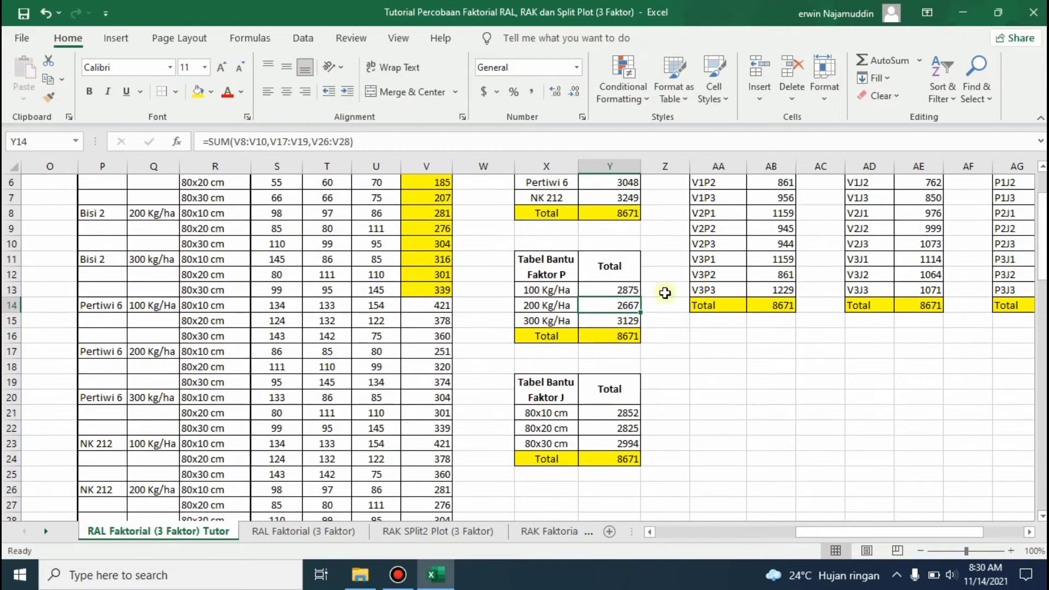
pyautogui.click(547, 309)
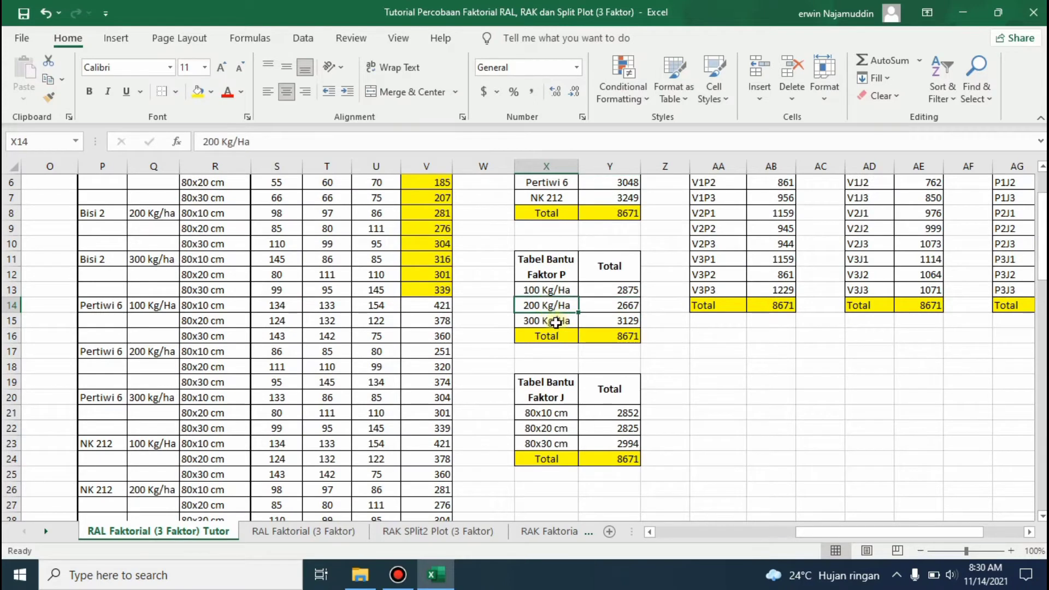
pyautogui.click(554, 322)
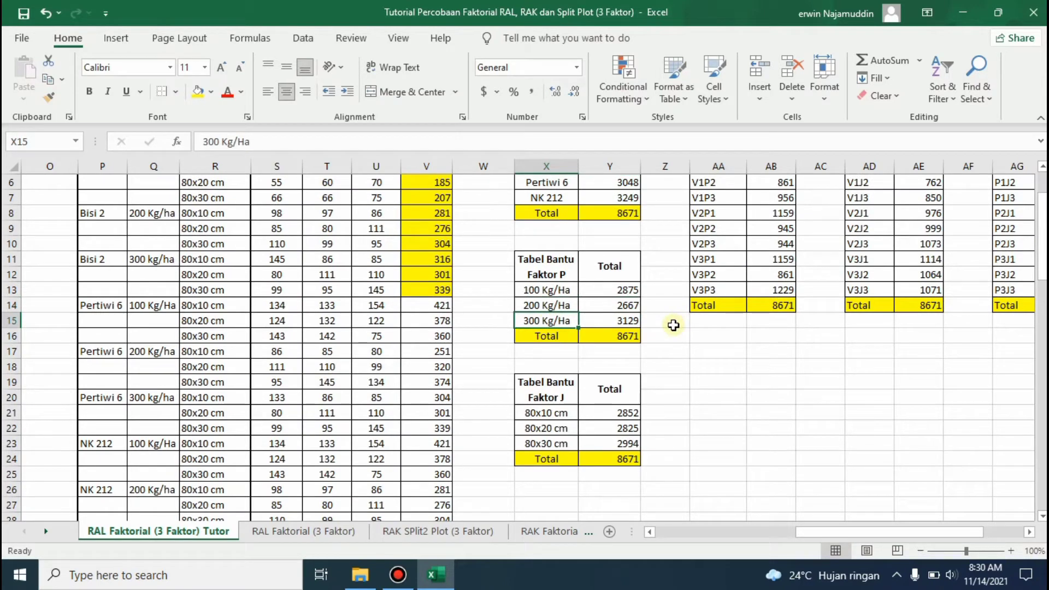
pyautogui.click(626, 334)
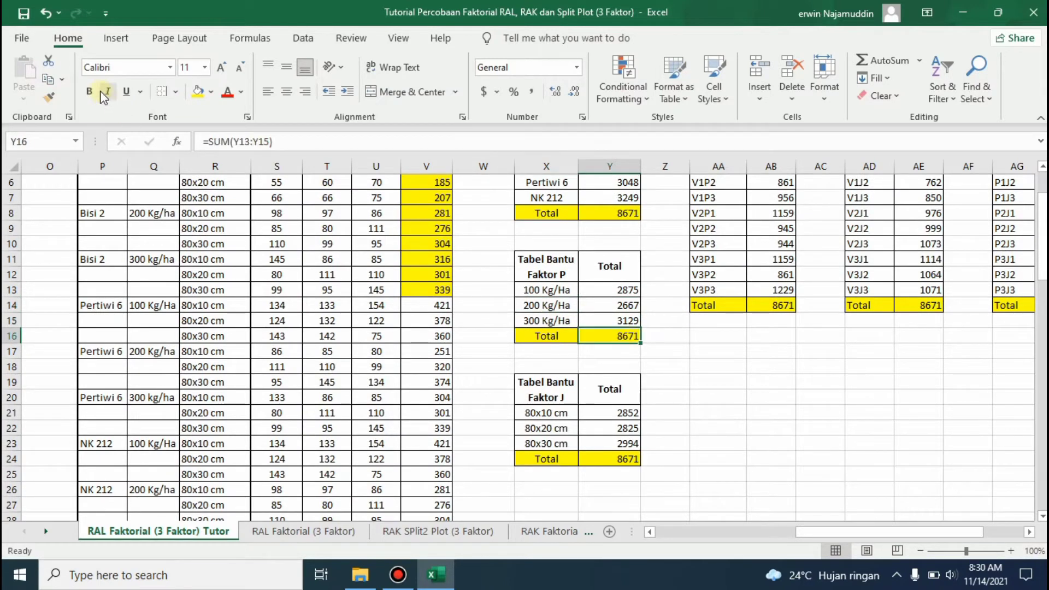
# Make the Total rows X8:Y8 of the Faktor V helper table and X16:Y16 of the Faktor P helper table bold
pyautogui.click(603, 216)
pyautogui.moveTo(546, 213); pyautogui.dragTo(603, 214)
pyautogui.click(89, 91)
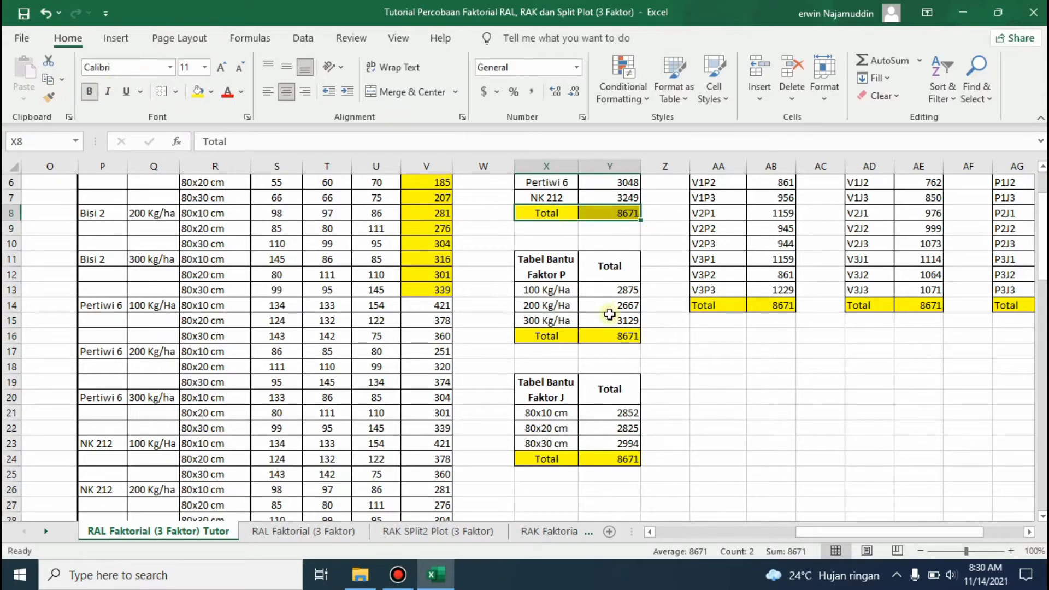
pyautogui.click(548, 338)
pyautogui.scroll(2, 549, 339)
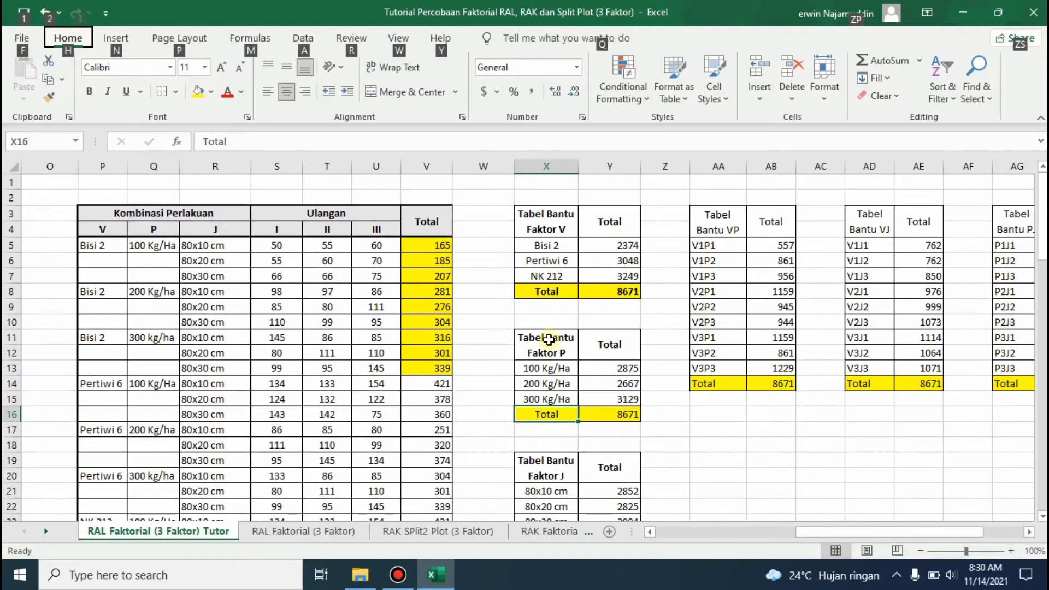
pyautogui.moveTo(553, 411); pyautogui.dragTo(606, 413)
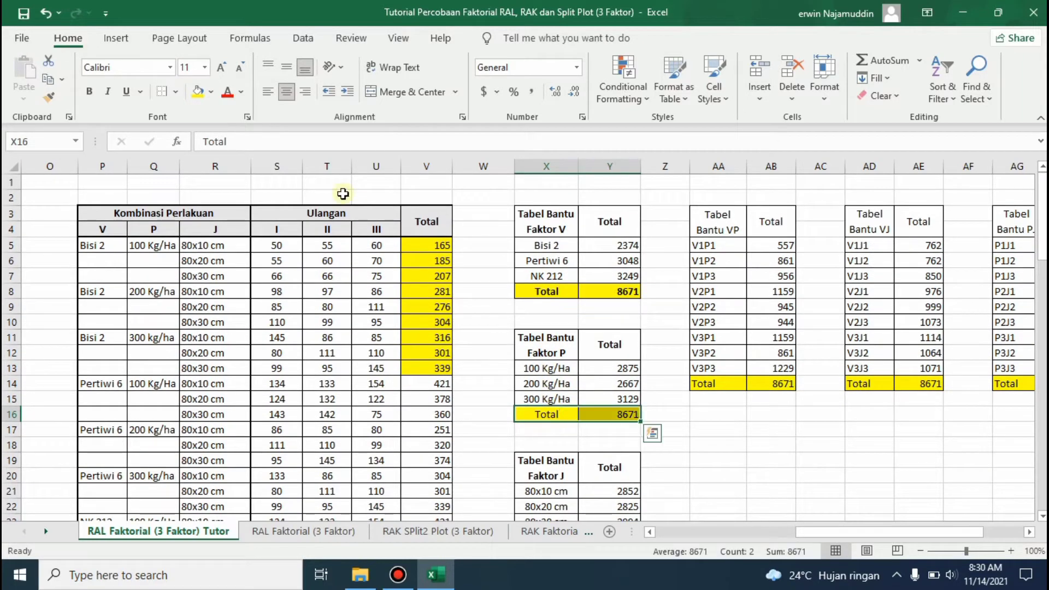
pyautogui.click(90, 91)
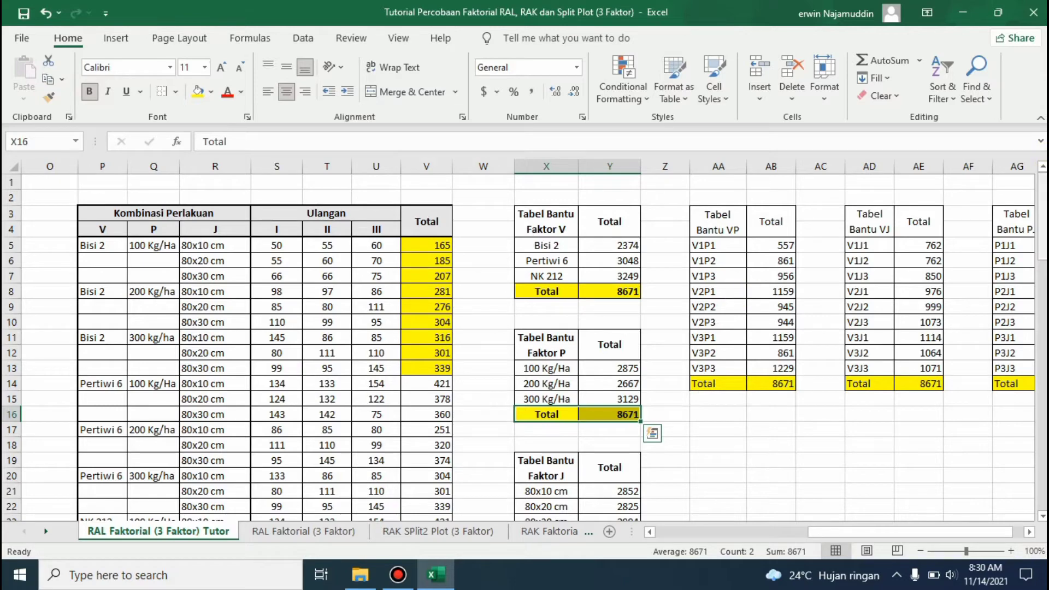
# Begin the 80x10 cm total in Y21 of the Faktor J helper table with a SUM formula over the Bisi 2 cells V5, V8 and V11
pyautogui.moveTo(1043, 215); pyautogui.dragTo(1043, 261)
pyautogui.click(555, 308)
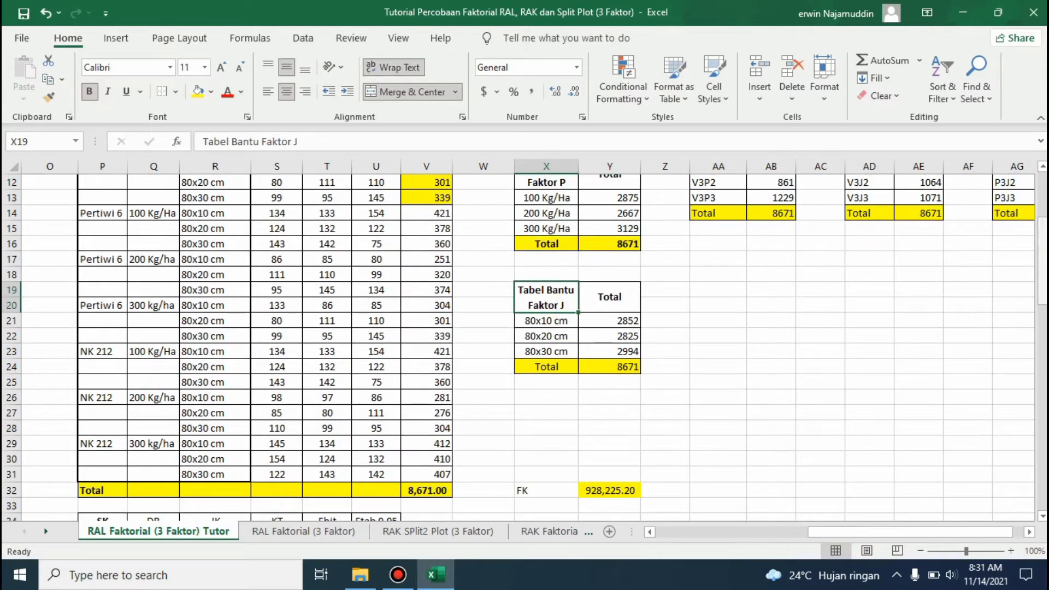
pyautogui.click(541, 325)
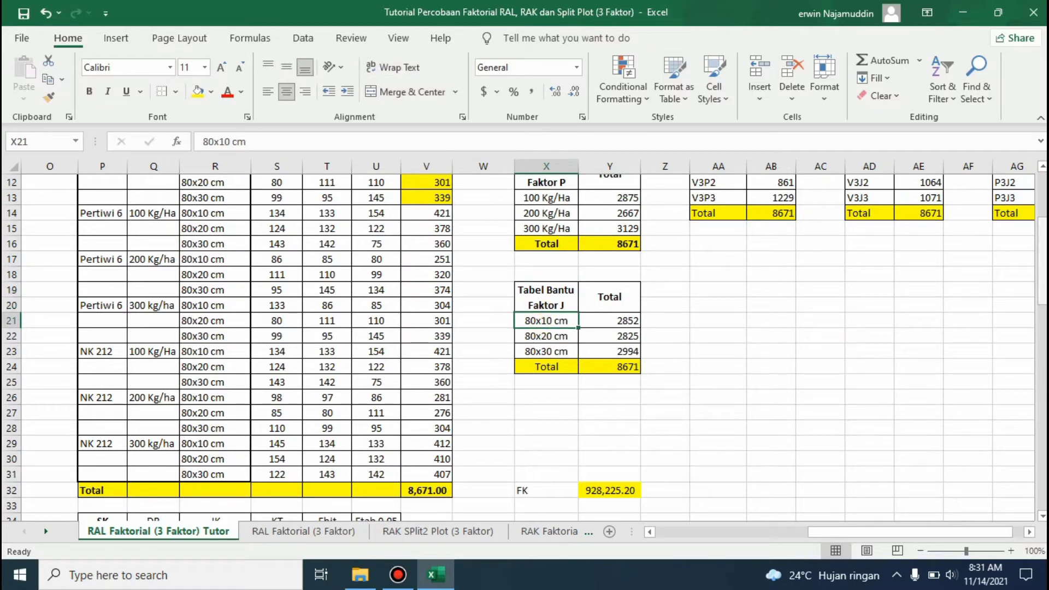
pyautogui.click(621, 323)
pyautogui.write('=')
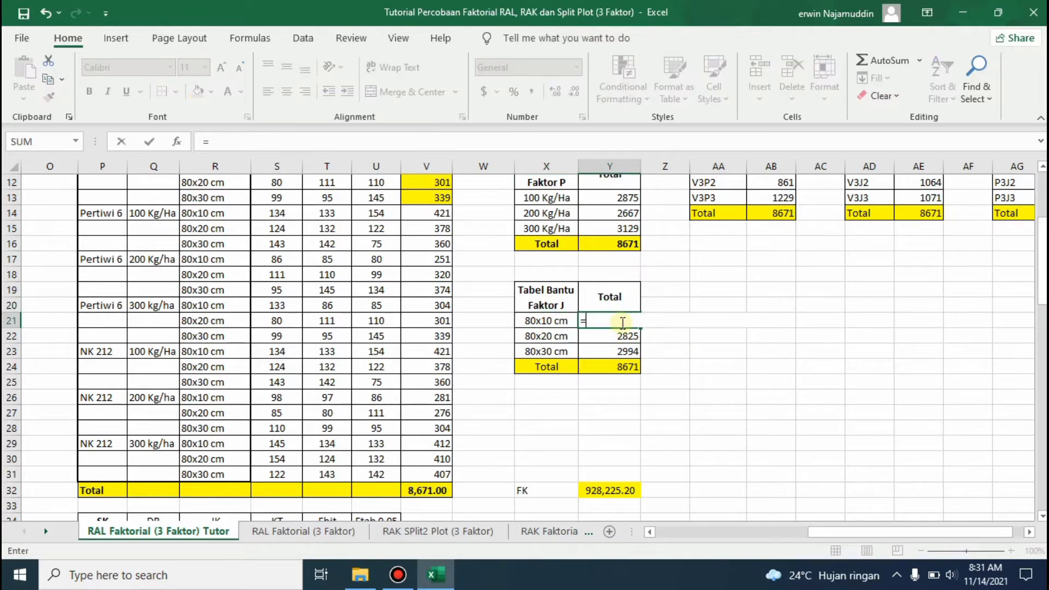
pyautogui.write('sum(')
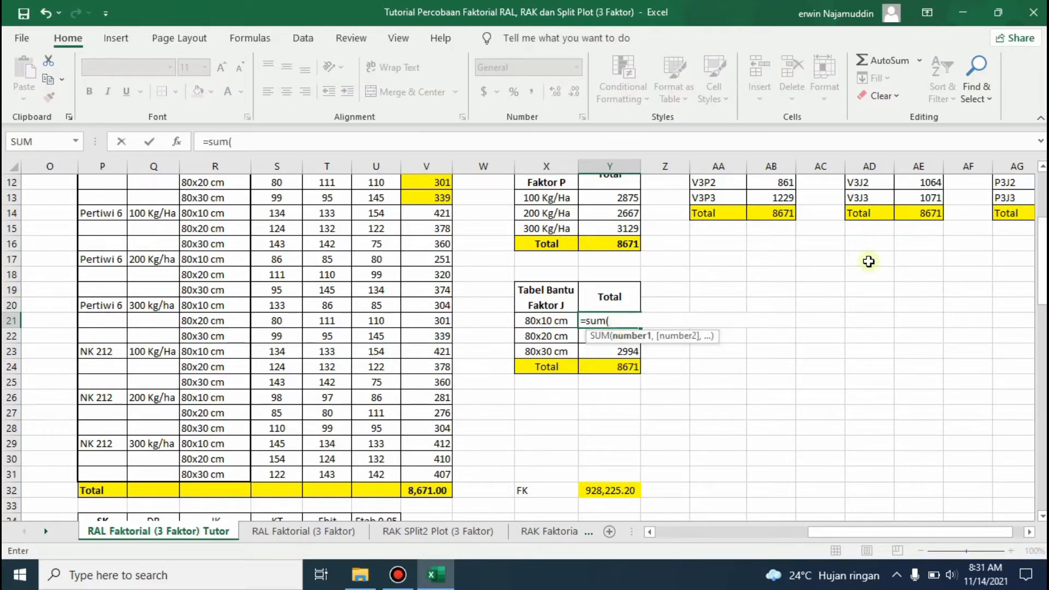
pyautogui.moveTo(1041, 285); pyautogui.dragTo(1040, 243)
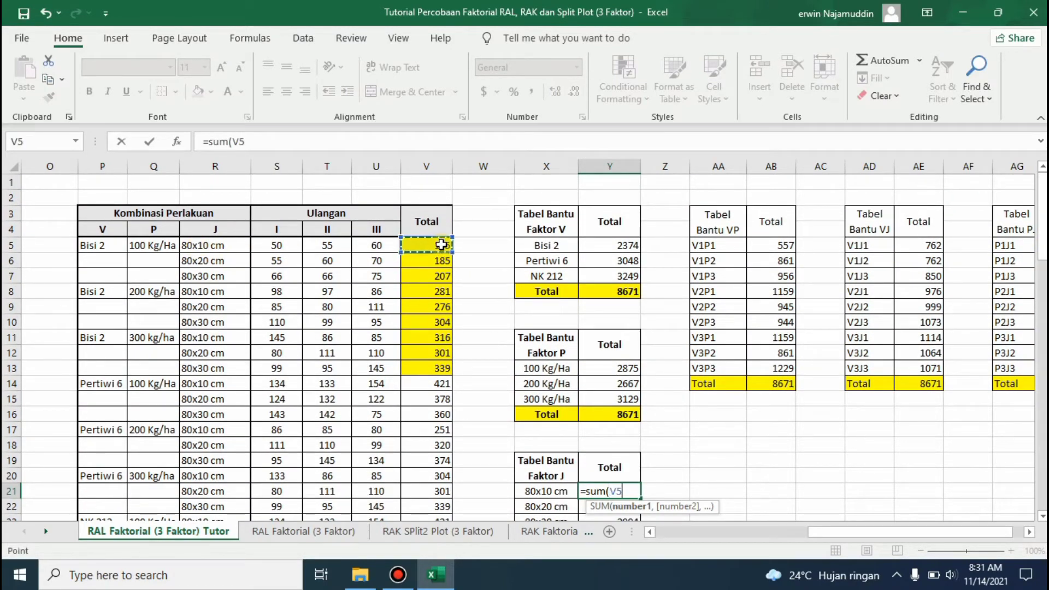
pyautogui.write(',')
pyautogui.click(435, 292)
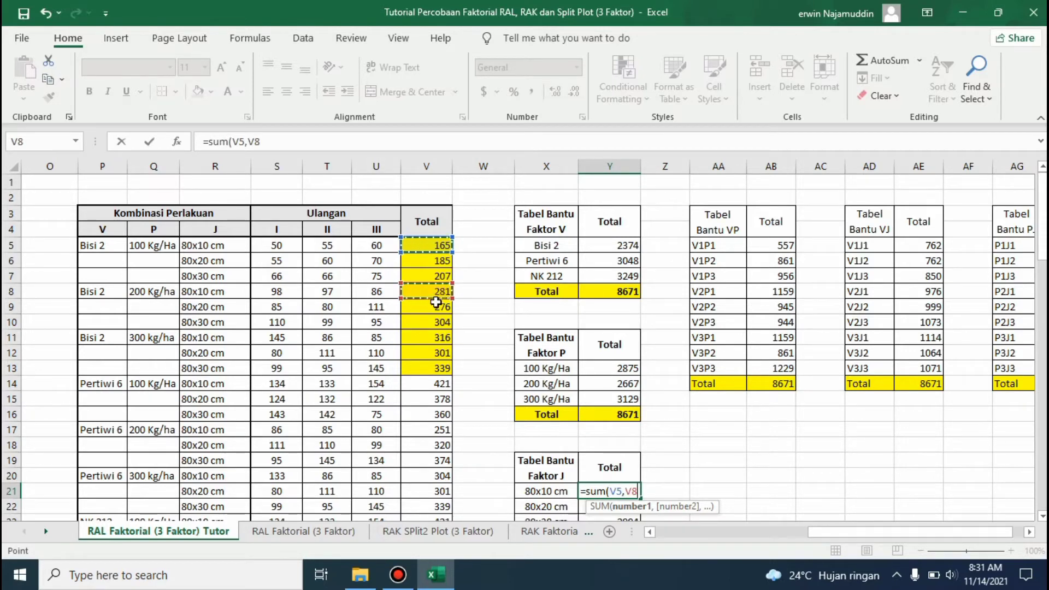
pyautogui.write(',')
pyautogui.click(427, 339)
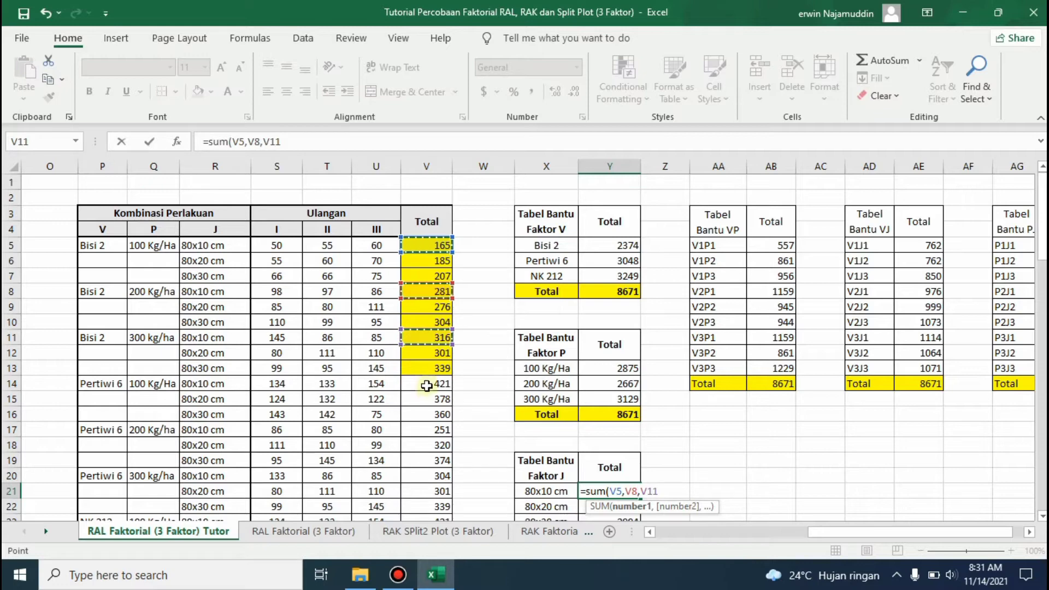
# Add the Pertiwi 6 cells V14, V17 and V20 to the 80x10 cm SUM formula in Y21
pyautogui.write(',')
pyautogui.click(426, 385)
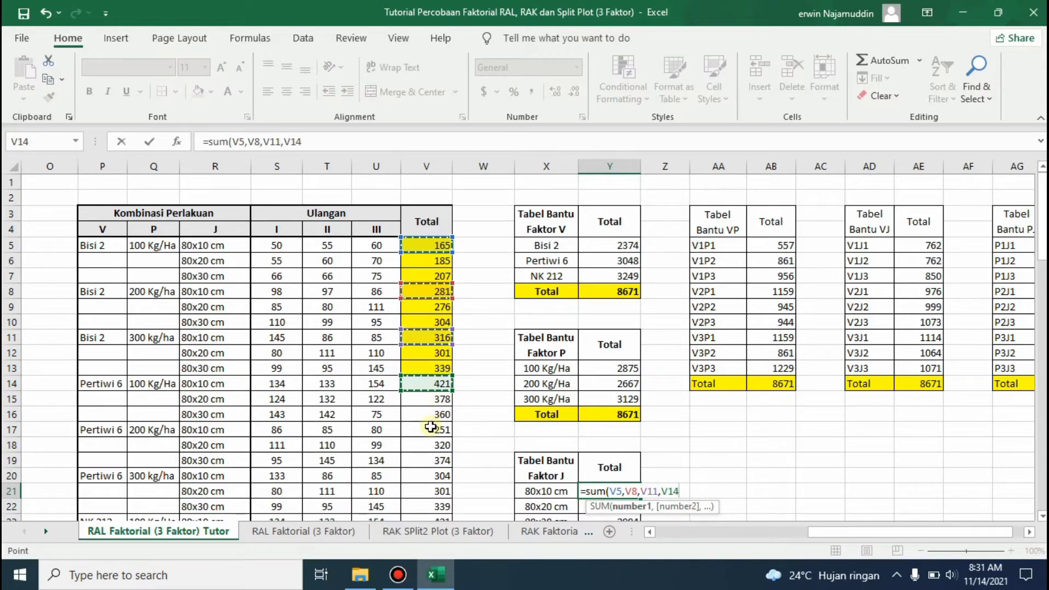
pyautogui.write(',')
pyautogui.click(430, 429)
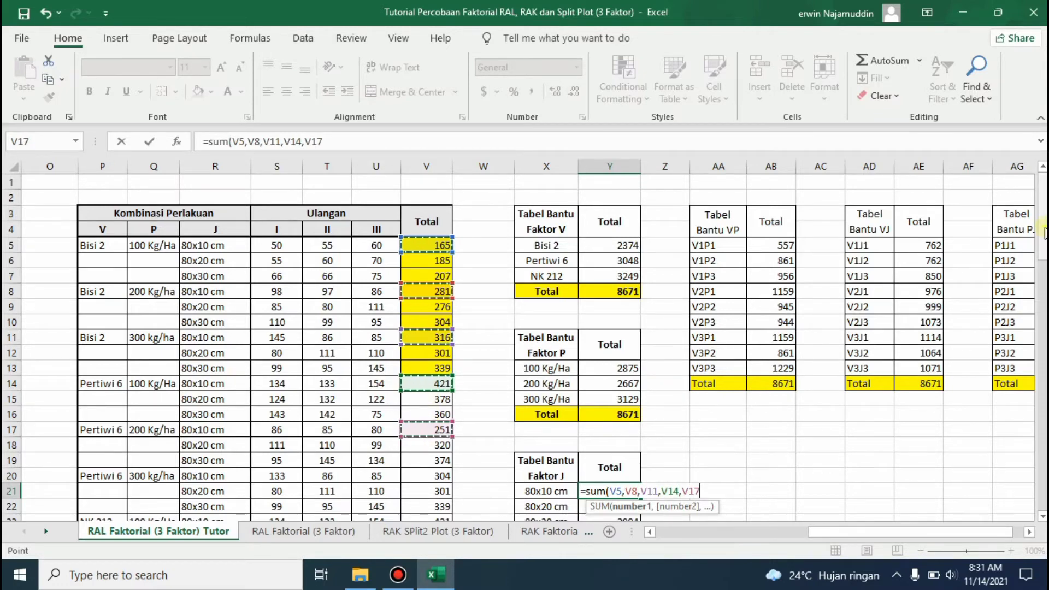
pyautogui.moveTo(1043, 235); pyautogui.dragTo(1043, 280)
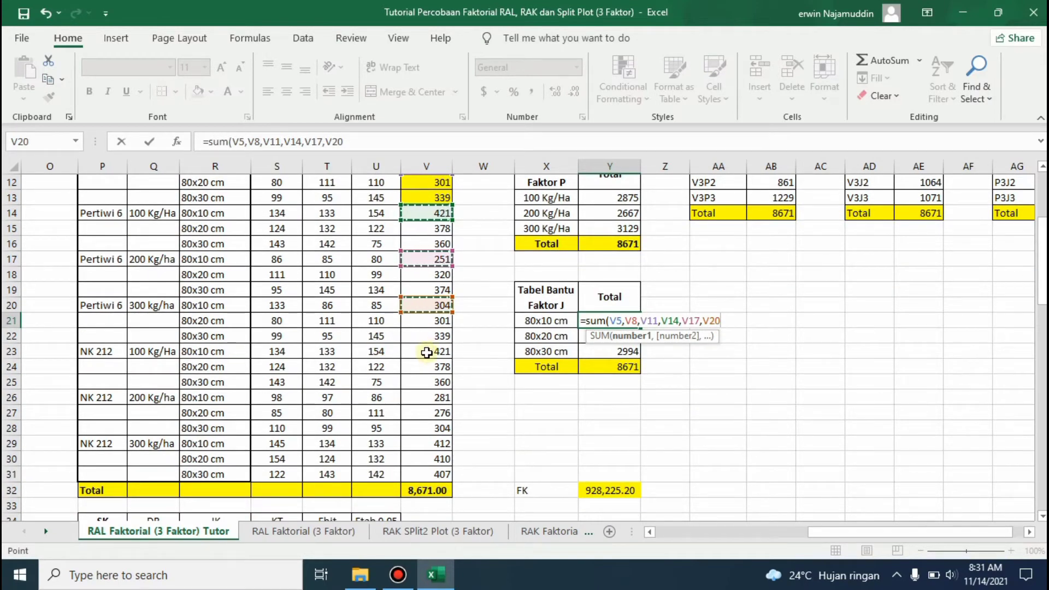
# Add the NK 212 cells V23, V26 and V29 to complete the formula in Y21 as =SUM(V5,V8,V11,V14,V17,V20,V23,V26,V29)
pyautogui.write(',')
pyautogui.click(427, 352)
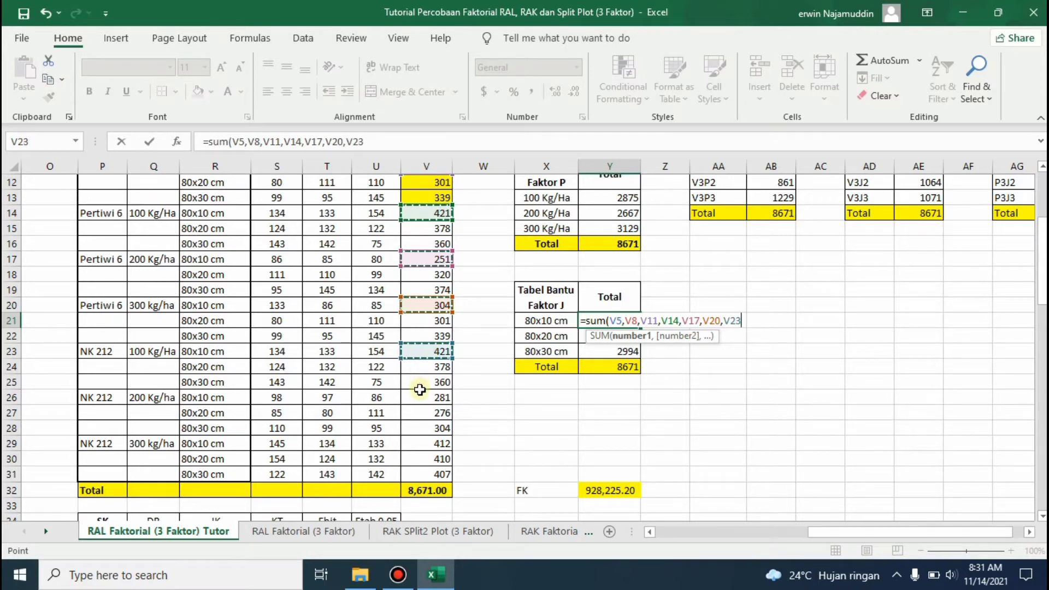
pyautogui.write(',')
pyautogui.click(421, 398)
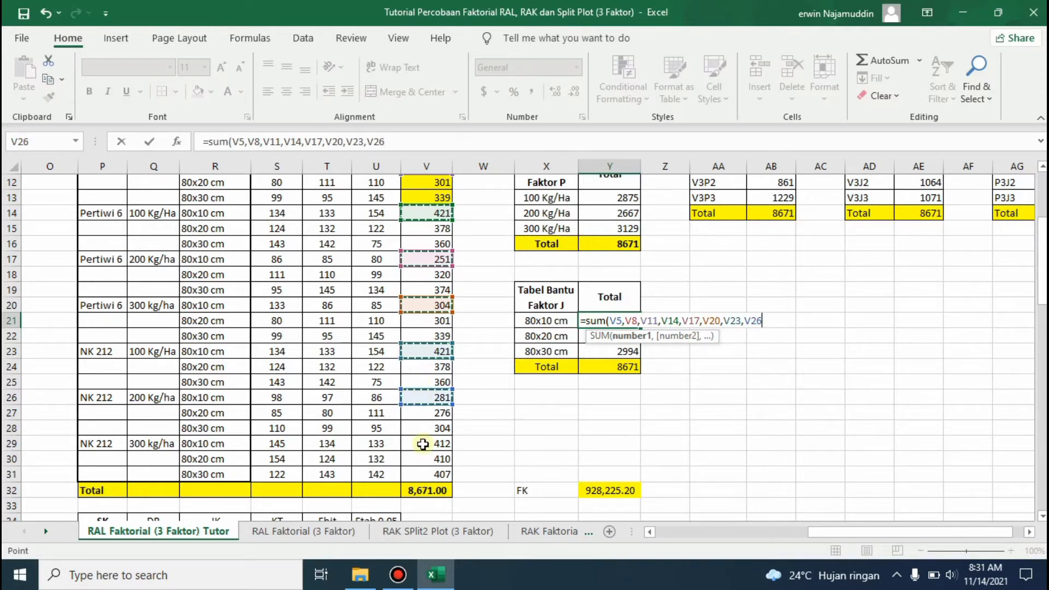
pyautogui.write(',')
pyautogui.click(422, 444)
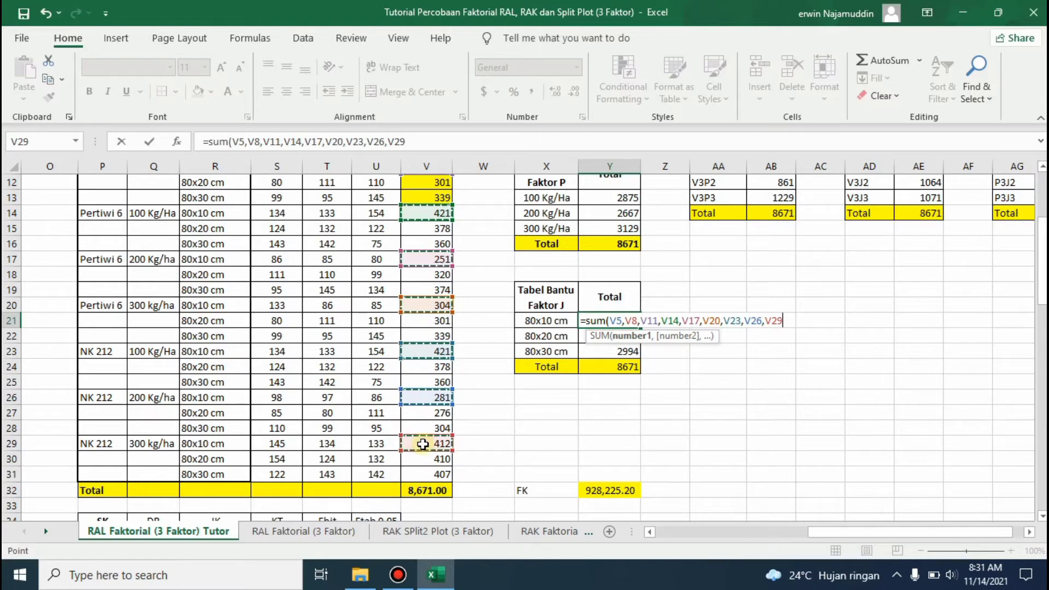
pyautogui.write(')')
pyautogui.press('Return')
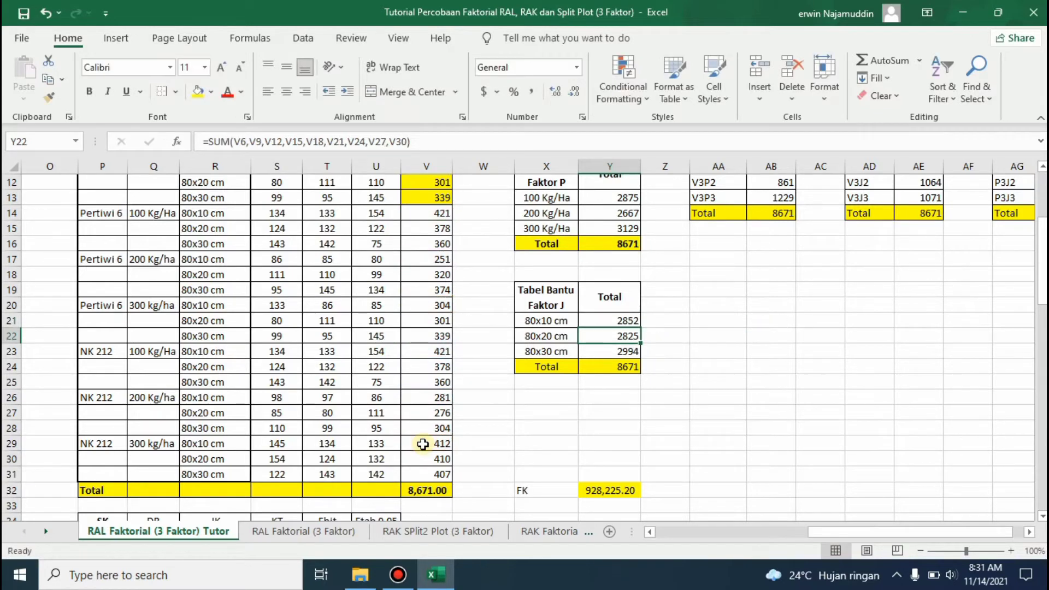
# Make the Total row X24:Y24 of the Faktor J helper table bold
pyautogui.click(614, 366)
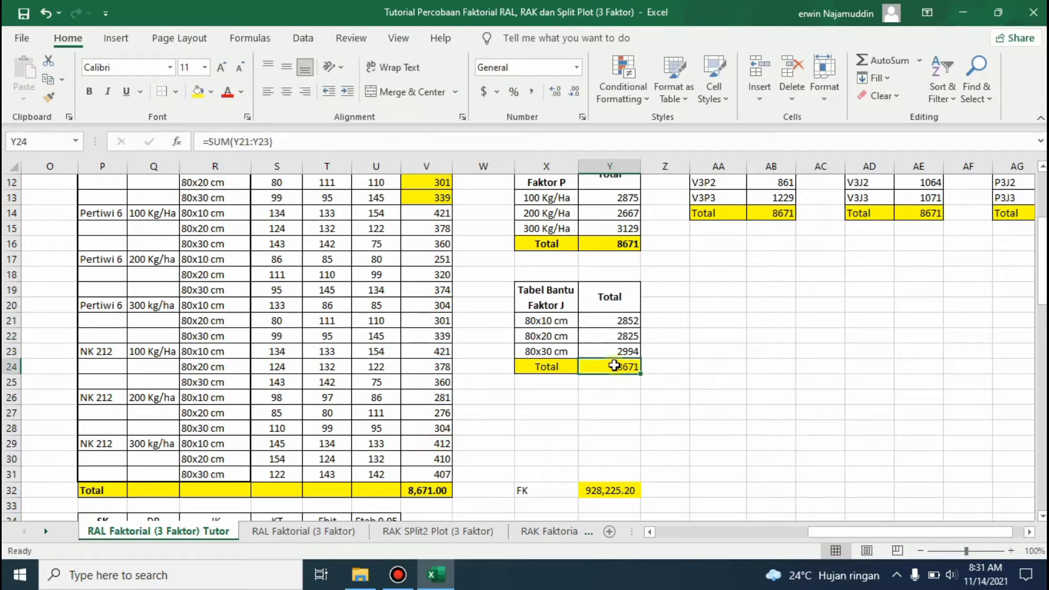
pyautogui.moveTo(546, 366); pyautogui.dragTo(611, 366)
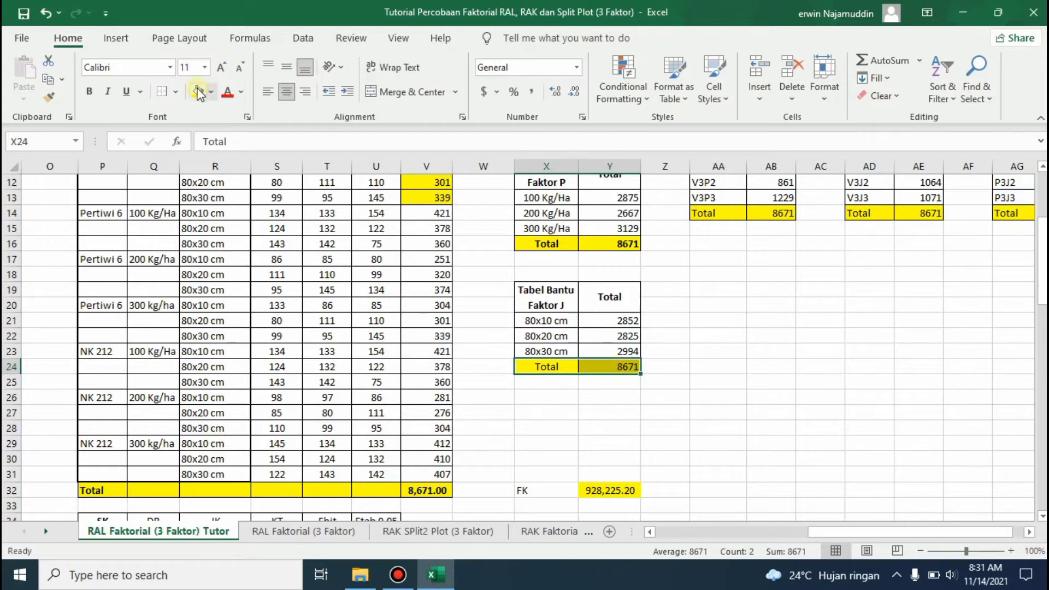
pyautogui.click(89, 92)
# Review the single-factor helper tables for V, P and J, and examine the V1P1 formula in AB5 of the VP helper table
pyautogui.click(558, 336)
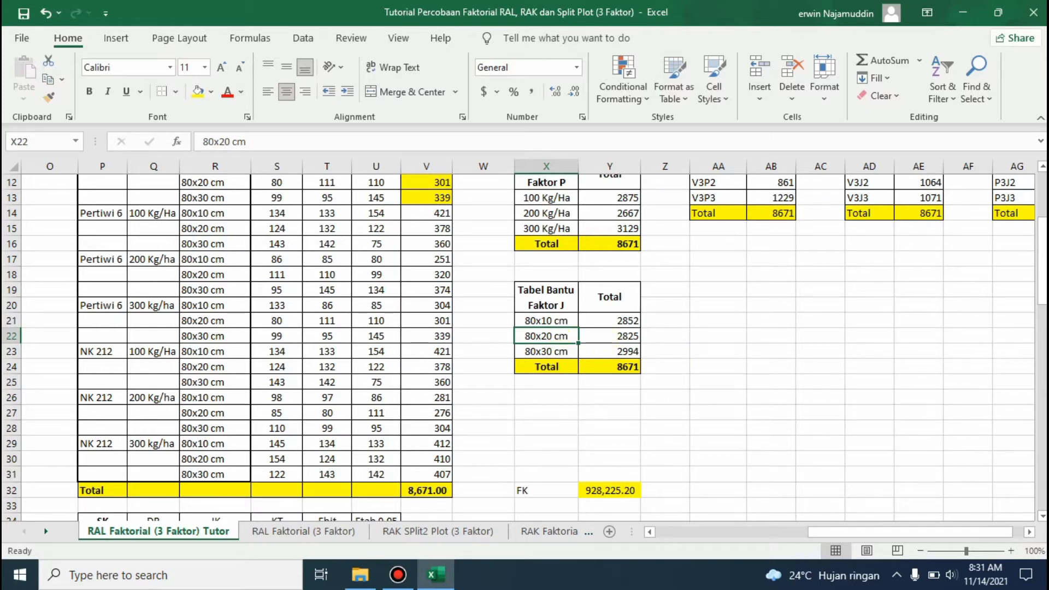
pyautogui.moveTo(1043, 303); pyautogui.dragTo(1044, 265)
pyautogui.moveTo(541, 197); pyautogui.dragTo(615, 437)
pyautogui.moveTo(1042, 240); pyautogui.dragTo(1042, 222)
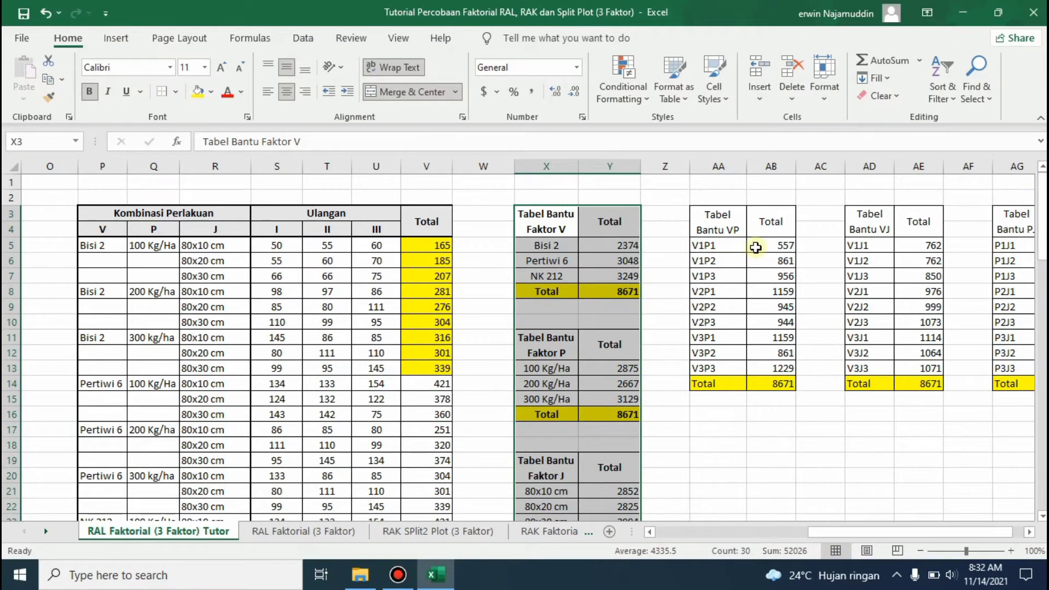
pyautogui.click(733, 245)
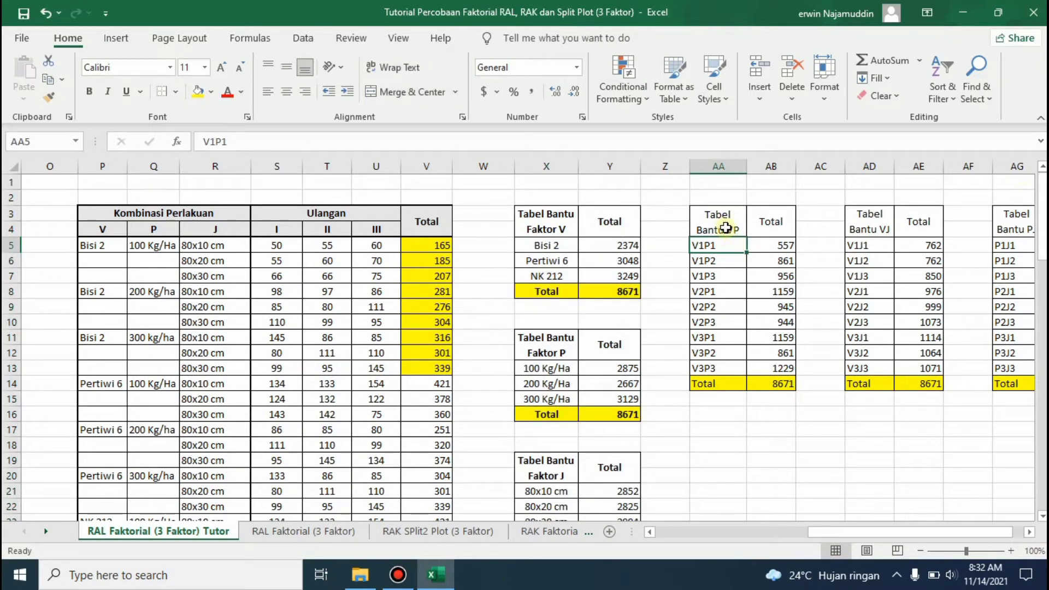
pyautogui.click(724, 228)
pyautogui.click(722, 245)
pyautogui.click(757, 245)
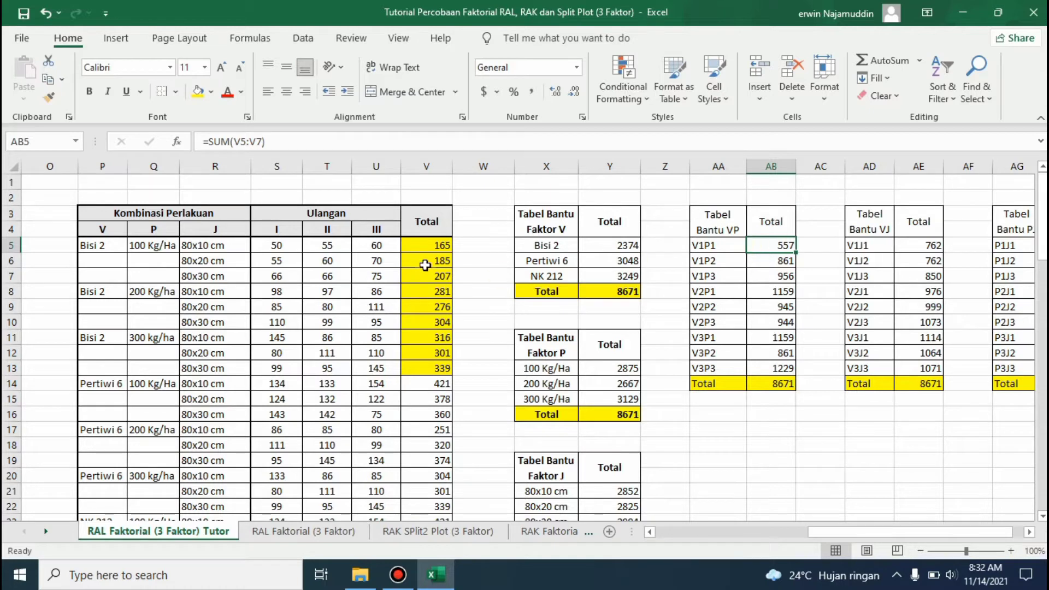
# Remove the yellow fill from the treatment totals V5:V13 in the data table
pyautogui.moveTo(425, 245); pyautogui.dragTo(440, 367)
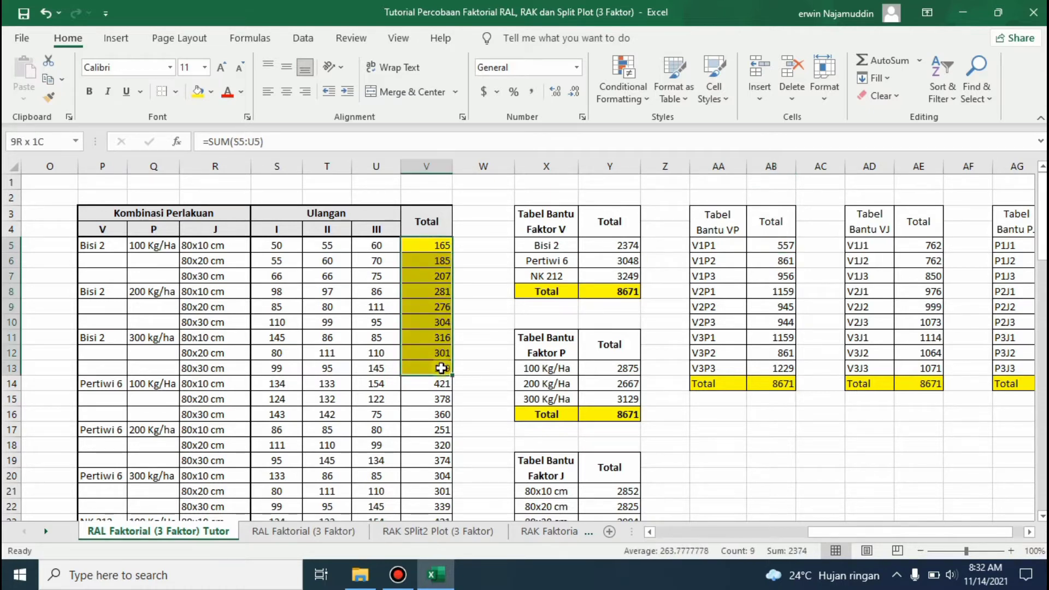
pyautogui.click(213, 92)
pyautogui.click(244, 257)
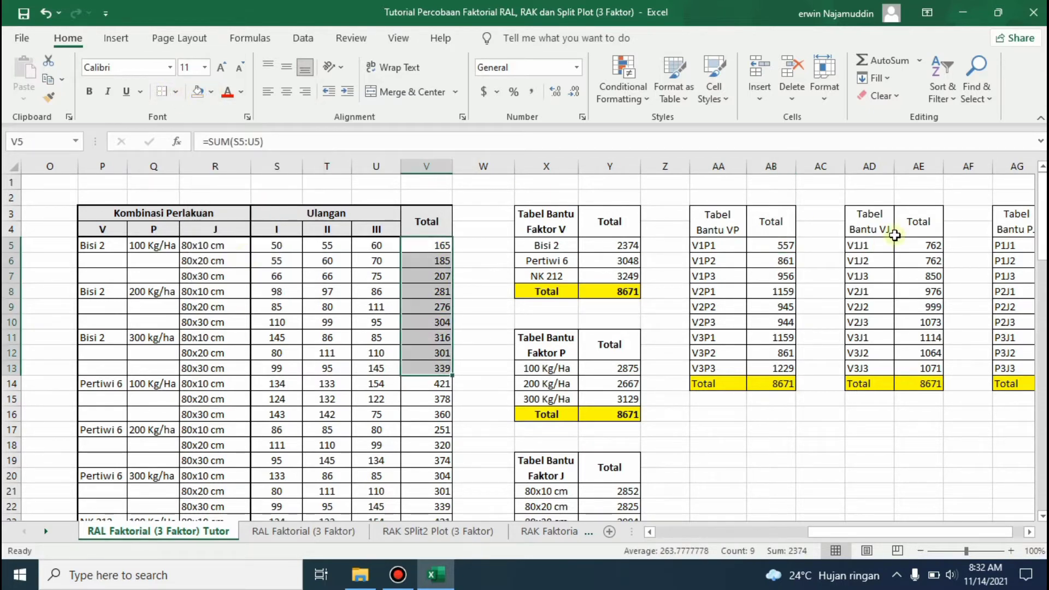
# Locate the Bisi 2, 100 Kg/Ha rows that make up V1P1 and fill their totals V5:V7 with yellow
pyautogui.click(713, 243)
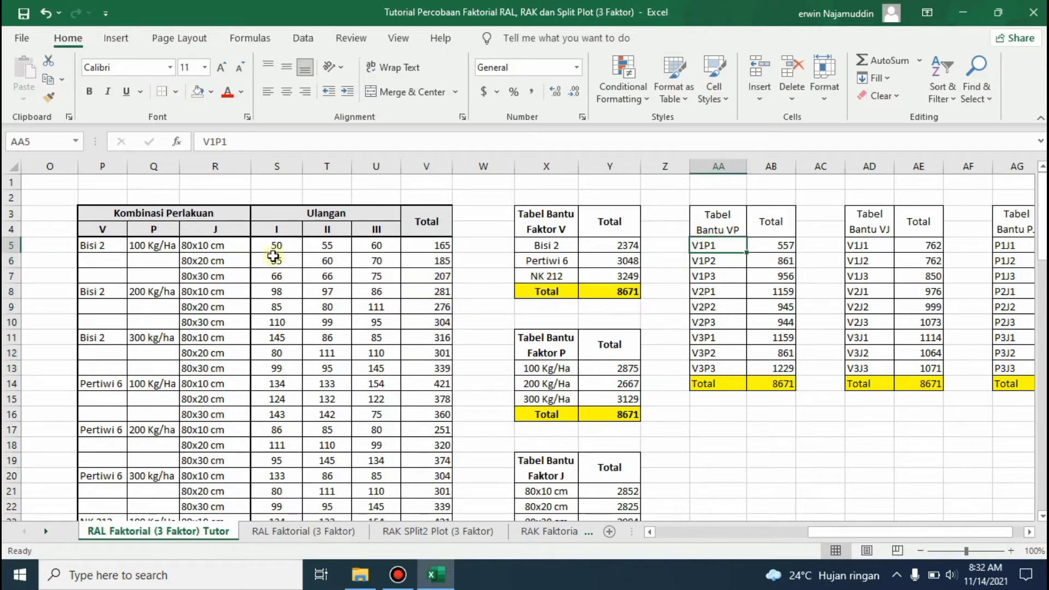
pyautogui.click(107, 246)
pyautogui.click(153, 245)
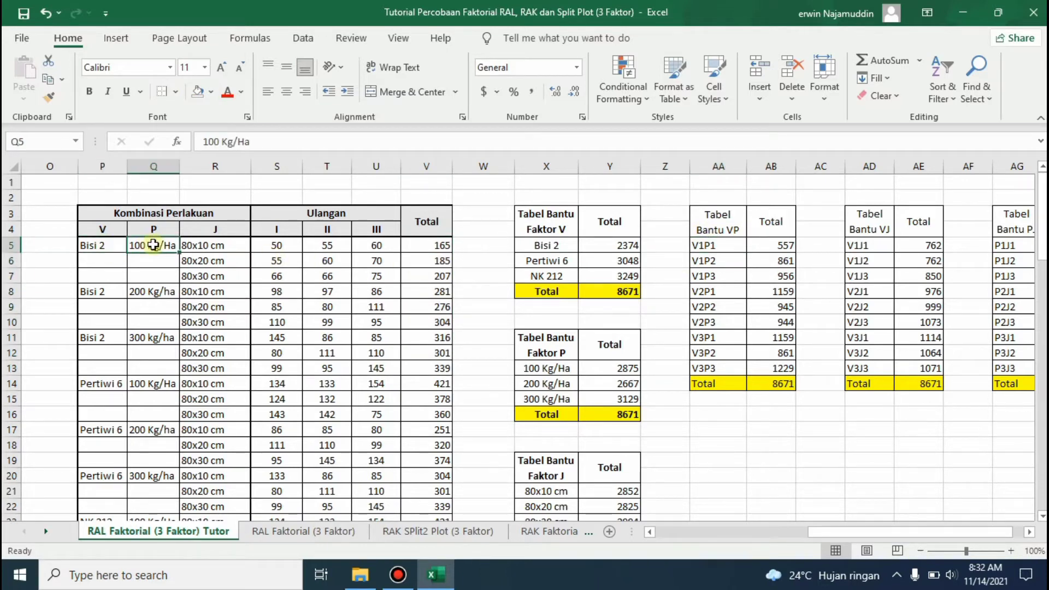
pyautogui.moveTo(207, 245); pyautogui.dragTo(211, 276)
pyautogui.moveTo(409, 245); pyautogui.dragTo(410, 276)
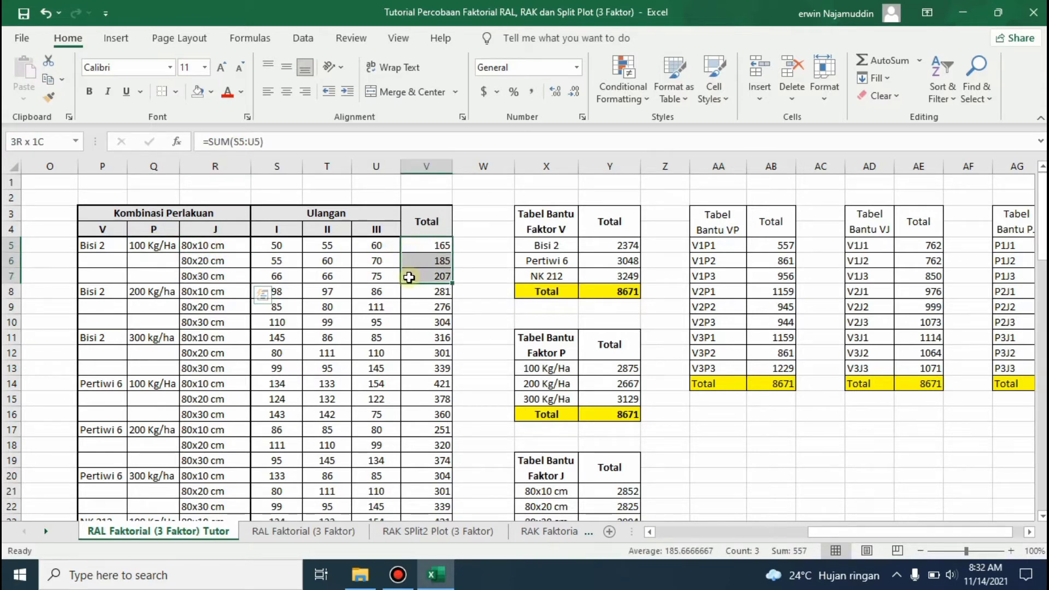
pyautogui.click(210, 93)
pyautogui.click(236, 235)
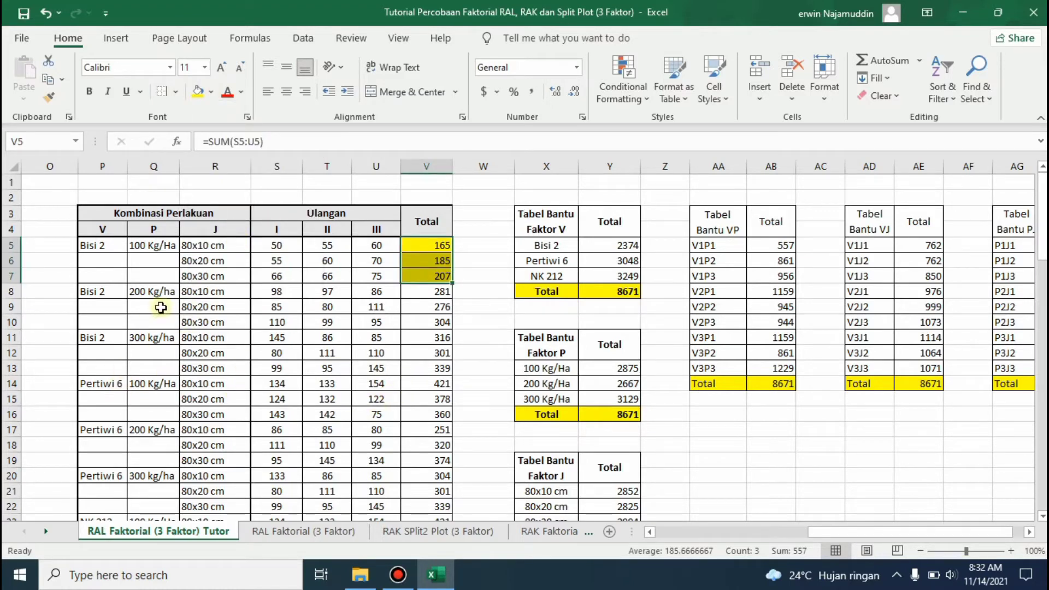
pyautogui.click(727, 247)
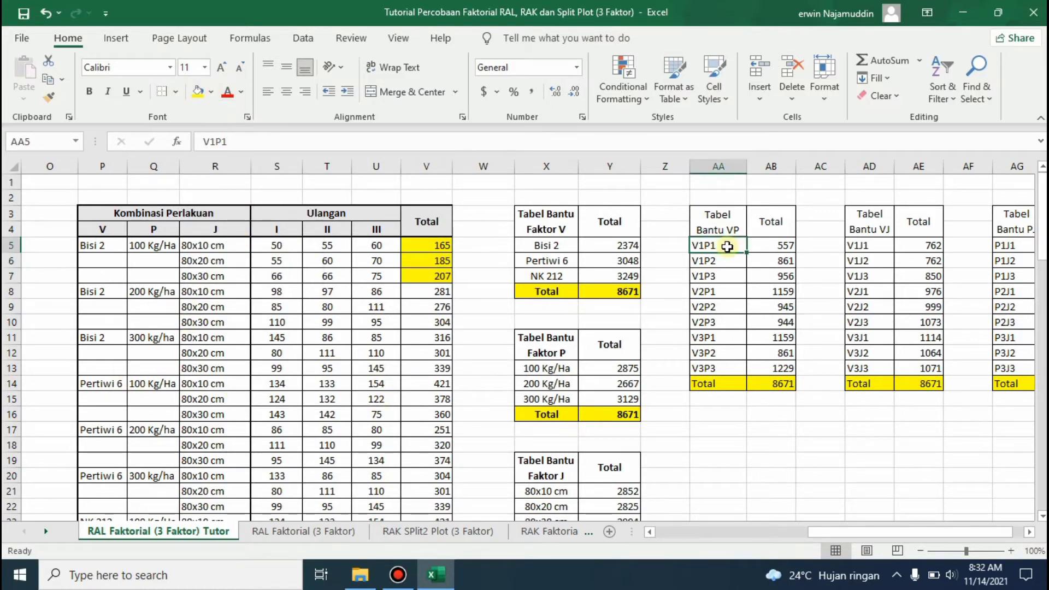
# Match the V1P2 and V1P3 labels of the VP helper table to the Bisi 2 rows with 200 and 300 Kg/Ha
pyautogui.click(717, 260)
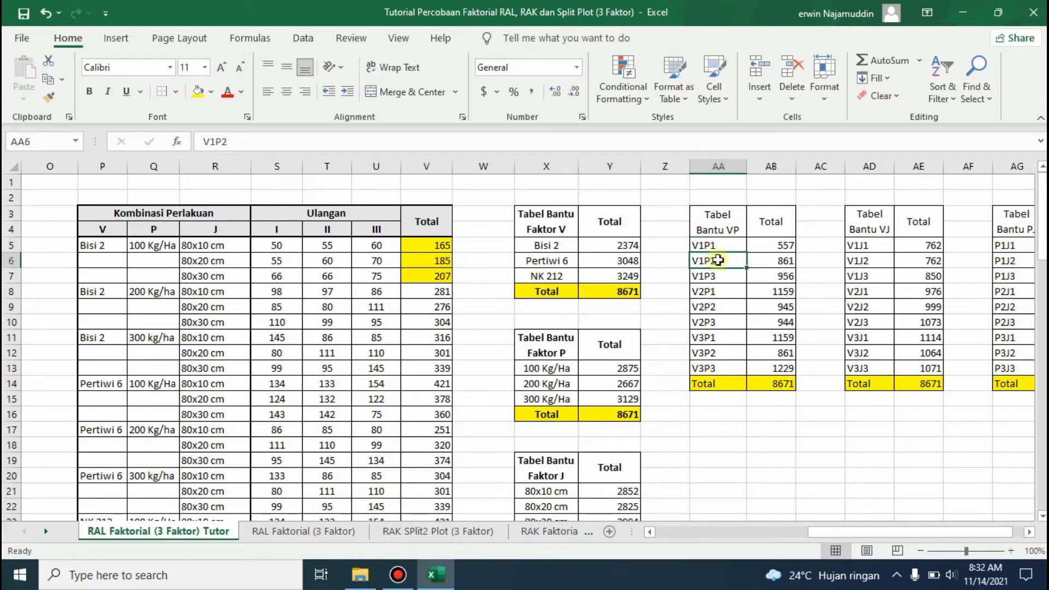
pyautogui.click(713, 275)
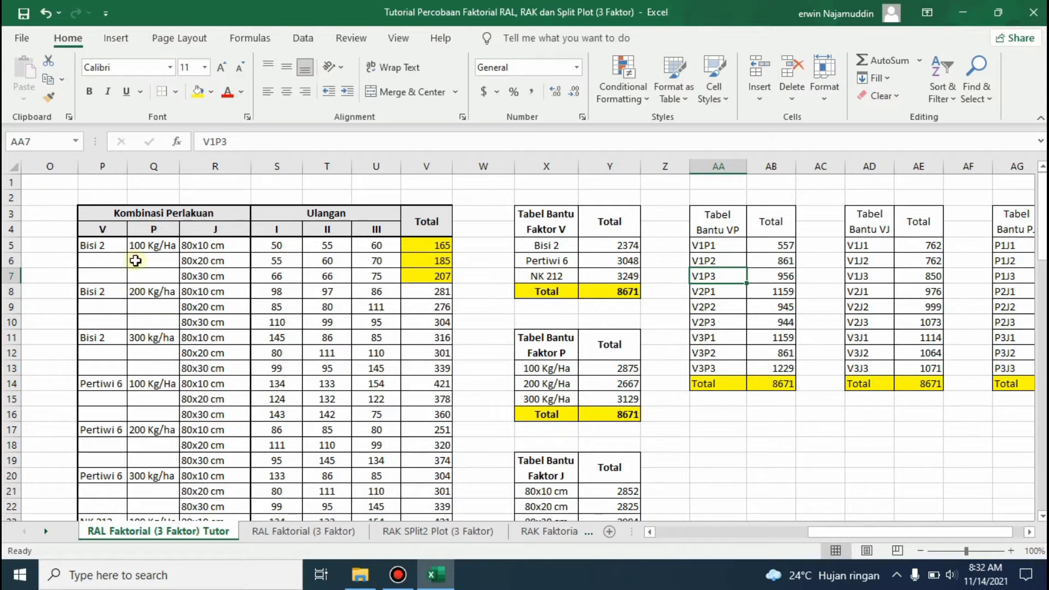
pyautogui.moveTo(115, 245); pyautogui.dragTo(145, 246)
pyautogui.moveTo(111, 301); pyautogui.dragTo(143, 295)
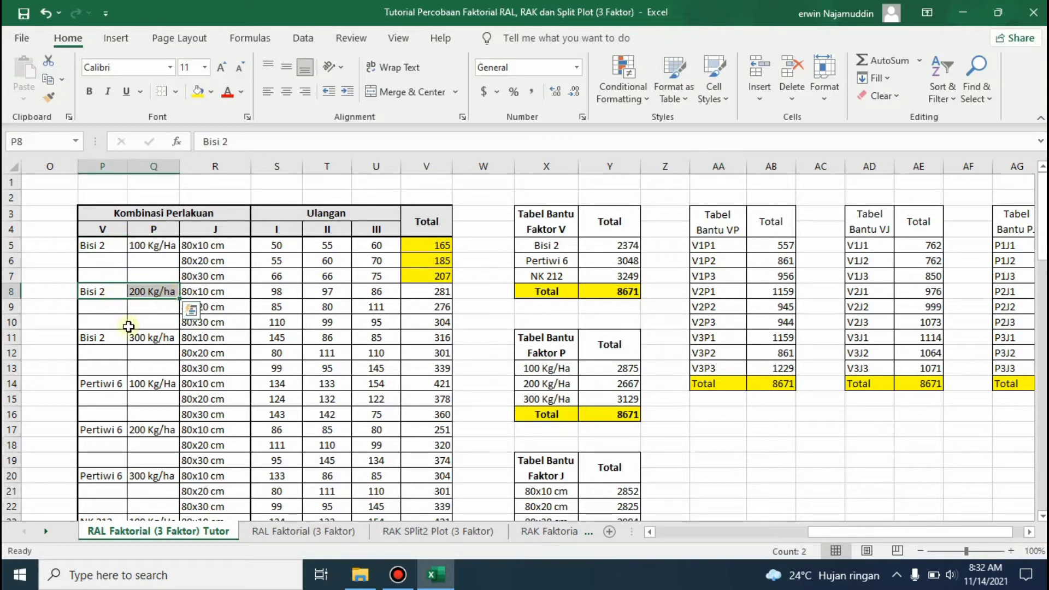
pyautogui.moveTo(109, 340); pyautogui.dragTo(141, 342)
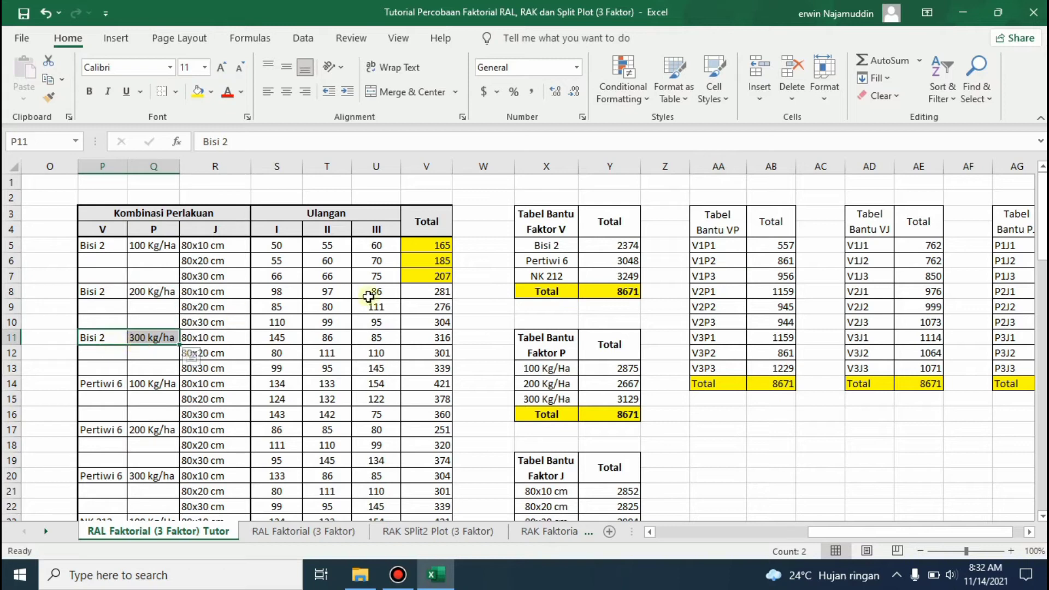
pyautogui.click(418, 295)
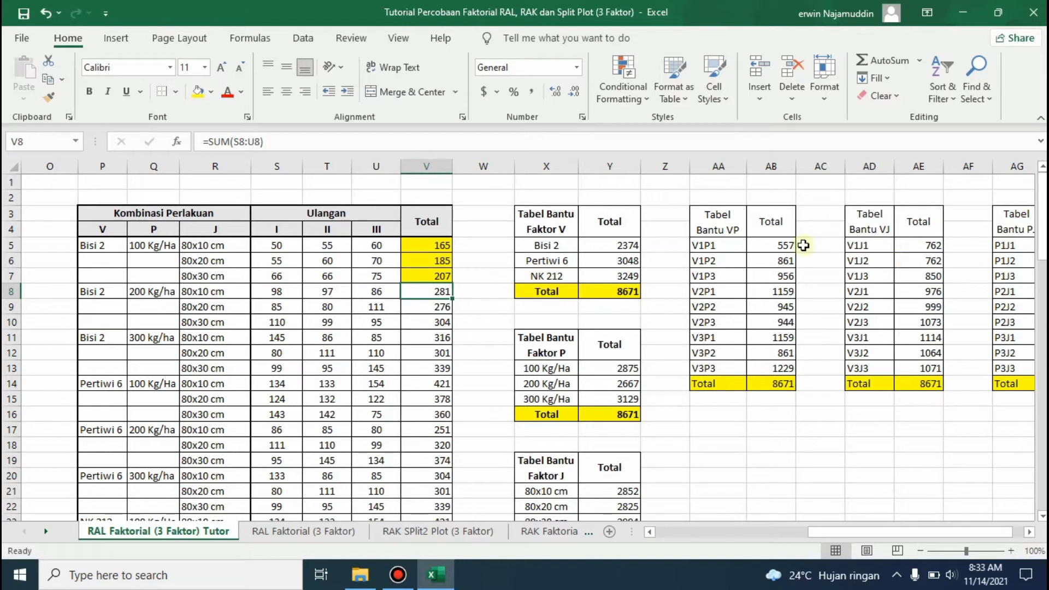
# Enter the V1P1 total in AB5 of the VP helper table as =SUM(V5:V7)
pyautogui.click(704, 245)
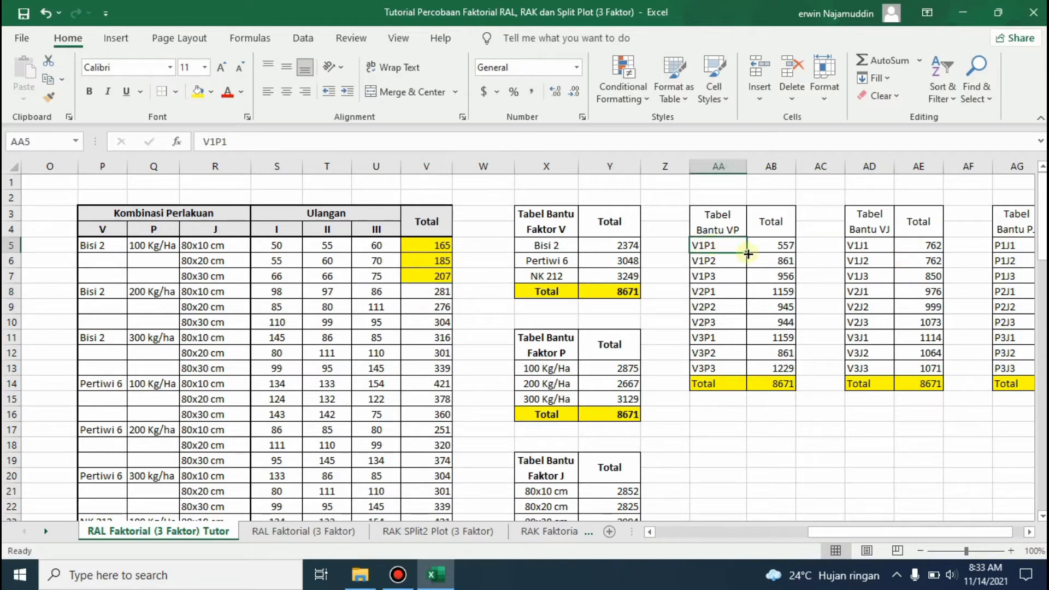
pyautogui.click(767, 249)
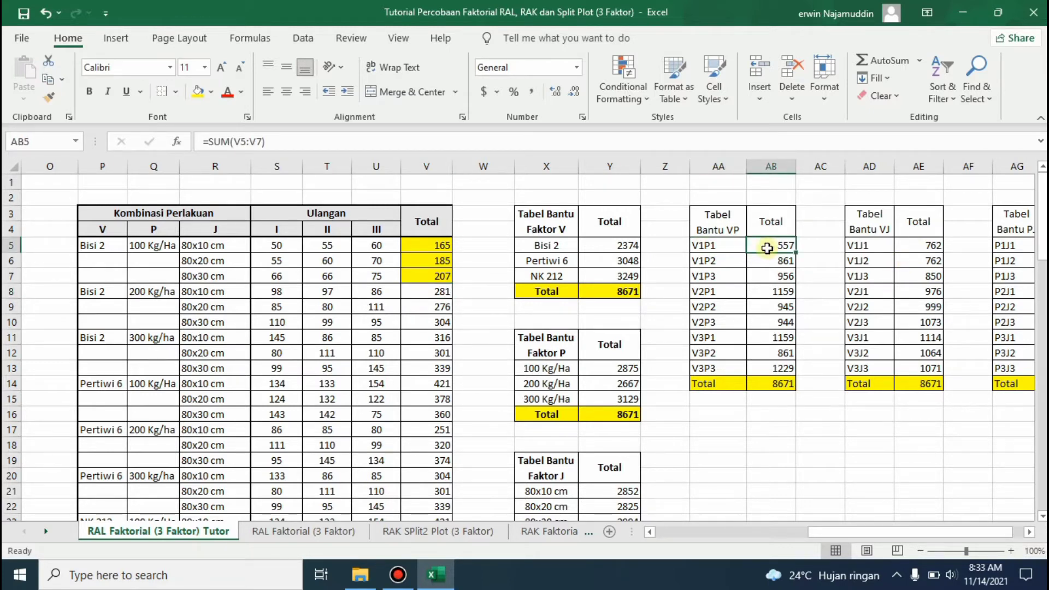
pyautogui.write('=sum(')
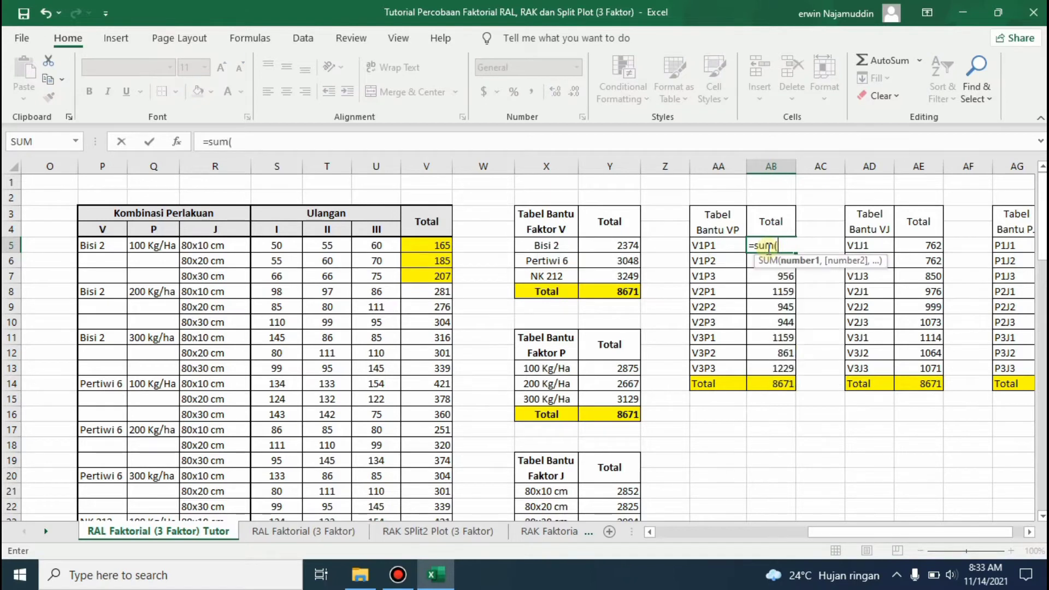
pyautogui.moveTo(441, 242); pyautogui.dragTo(442, 275)
pyautogui.press('Return')
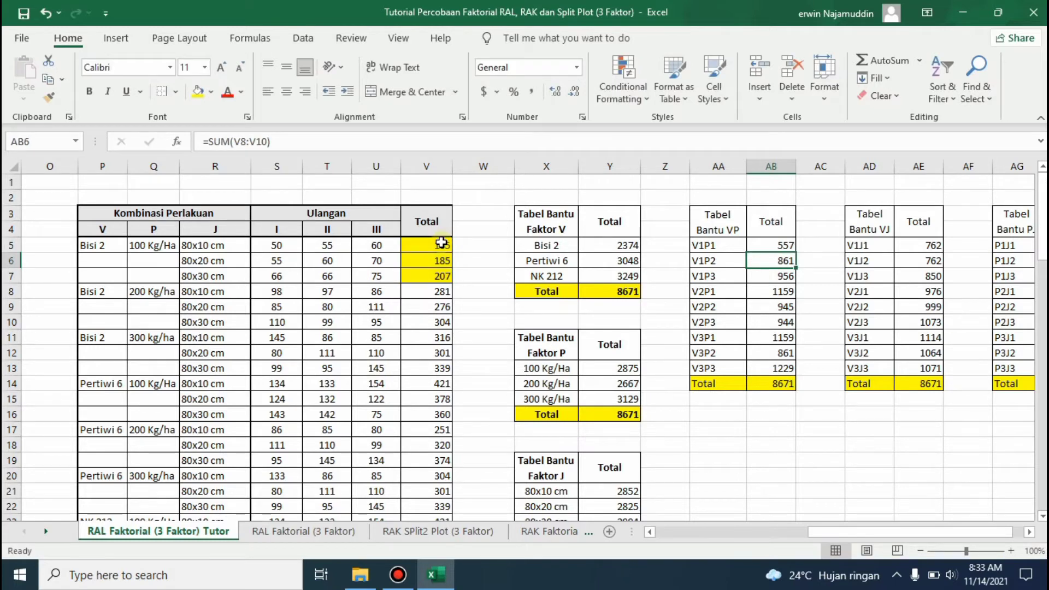
# Enter the V1P2 total in AB6 as =SUM(V8:V10), and check the VP table's Total formula in AB14
pyautogui.write('=sum(')
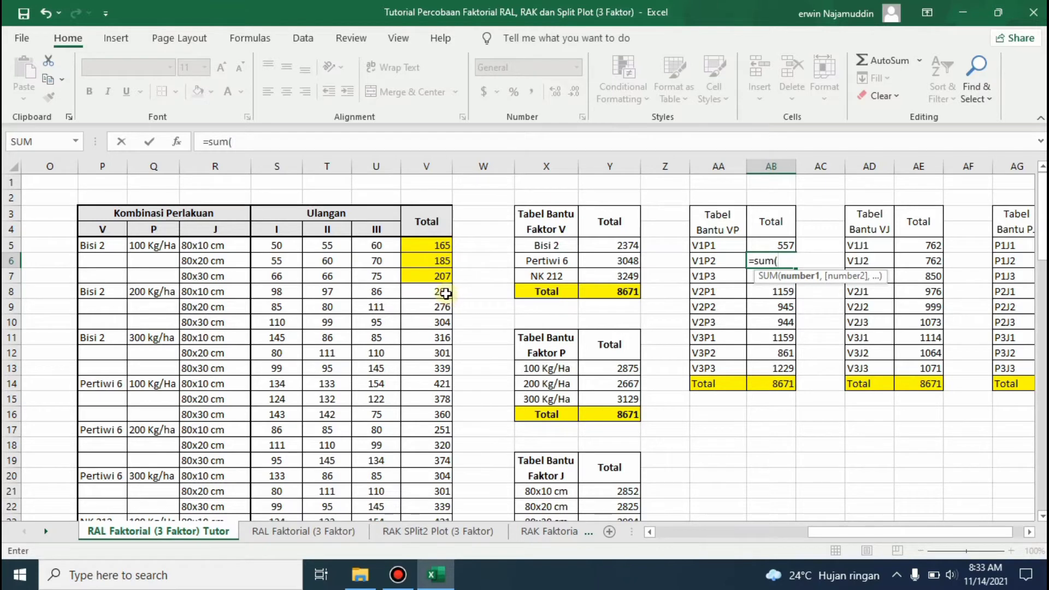
pyautogui.moveTo(440, 294); pyautogui.dragTo(440, 323)
pyautogui.press('Return')
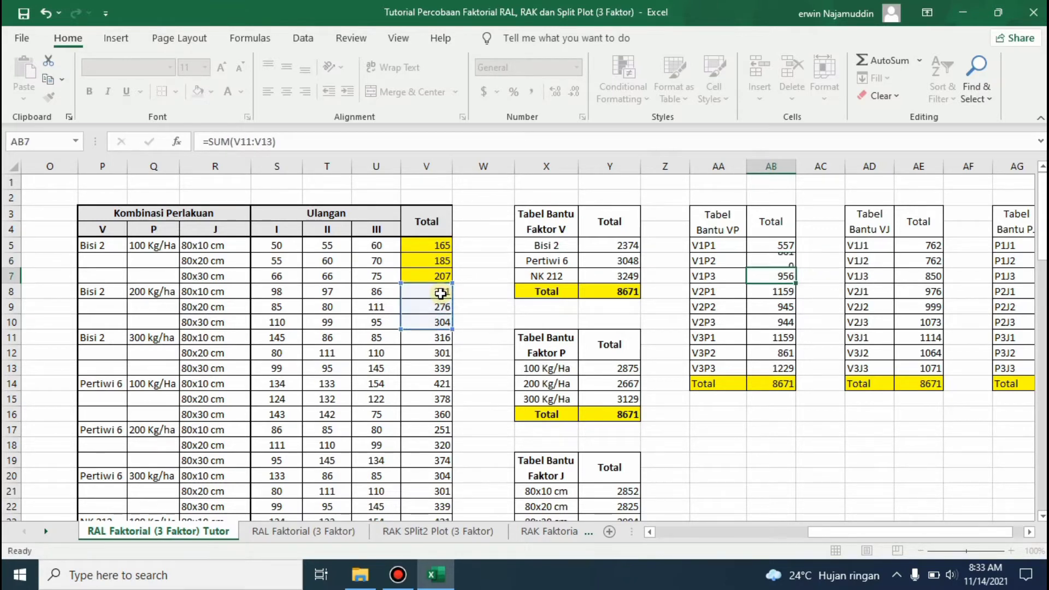
pyautogui.click(775, 383)
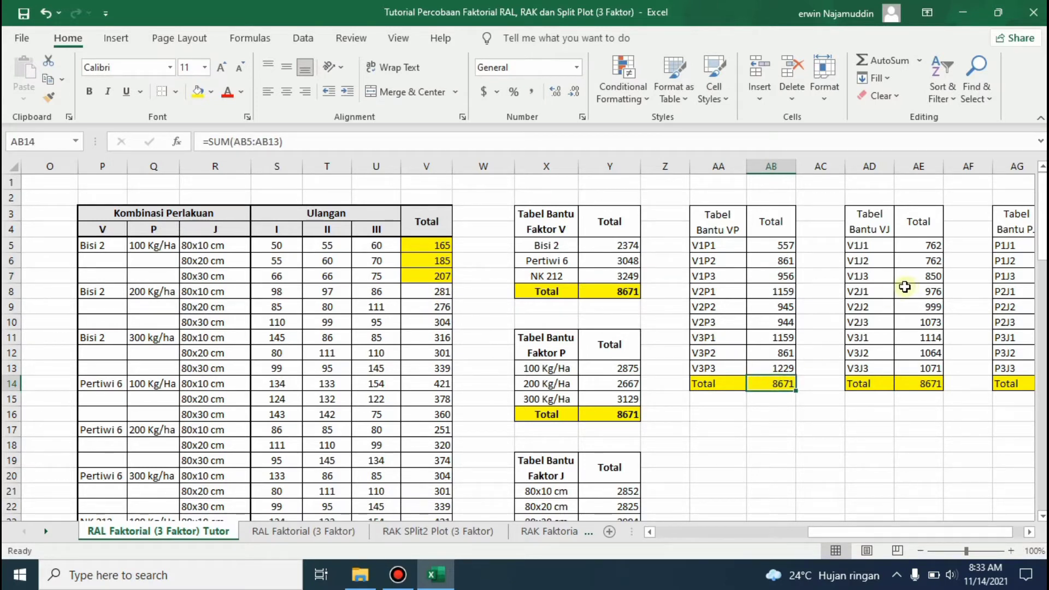
# Check the V1J1 formula in AE5 of the VJ helper table, and remove the yellow fill from totals V5:V7
pyautogui.click(878, 245)
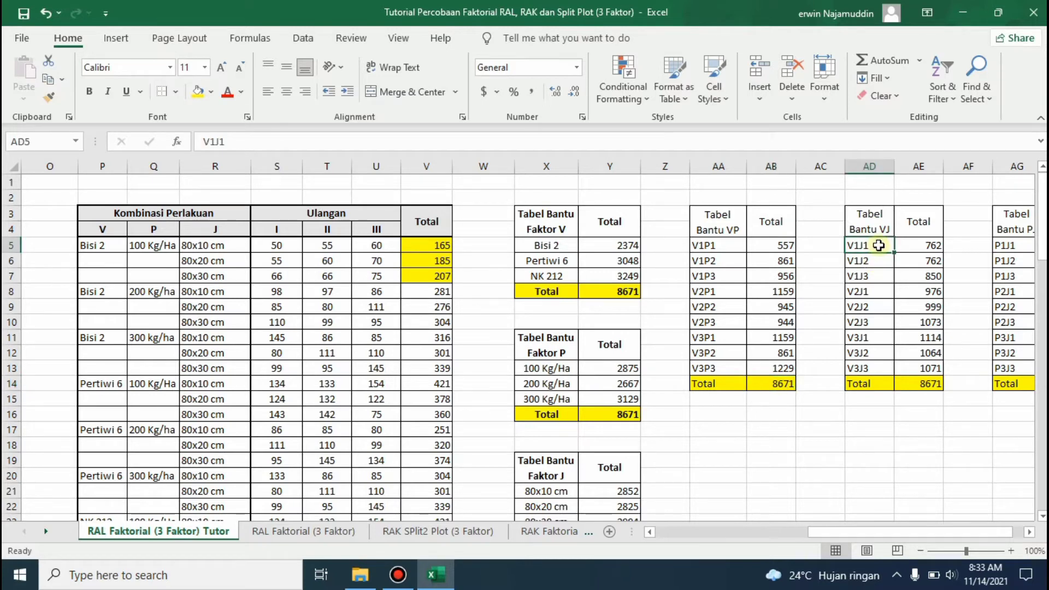
pyautogui.click(912, 250)
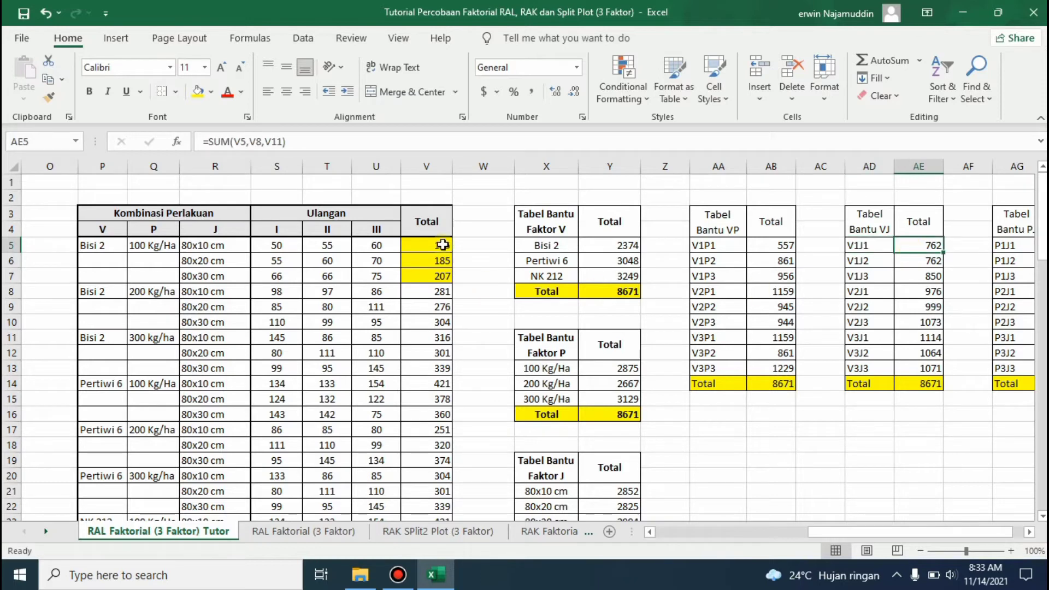
pyautogui.moveTo(442, 244); pyautogui.dragTo(442, 274)
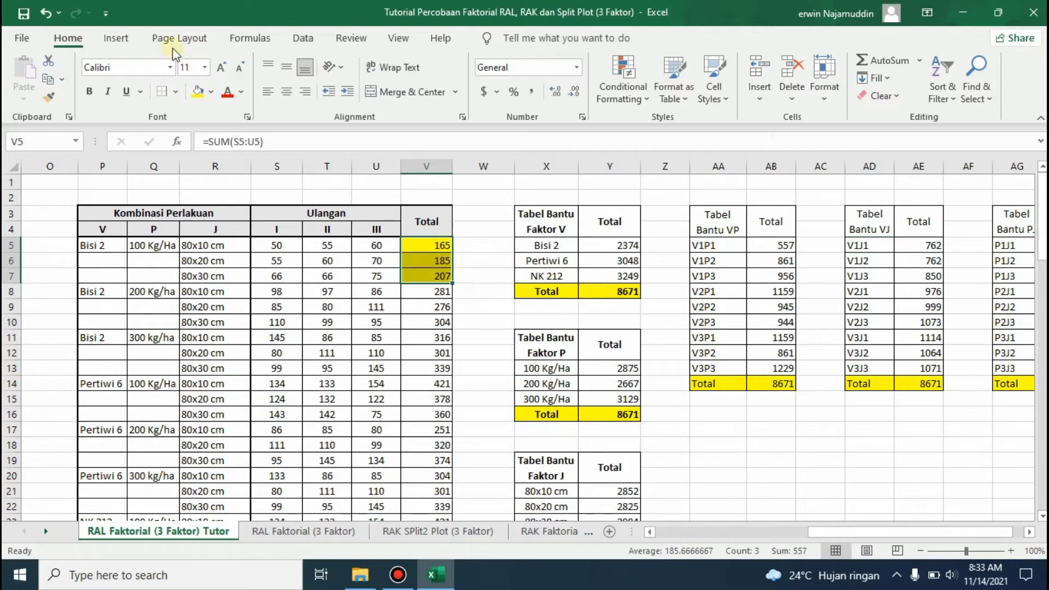
pyautogui.click(212, 96)
pyautogui.click(231, 257)
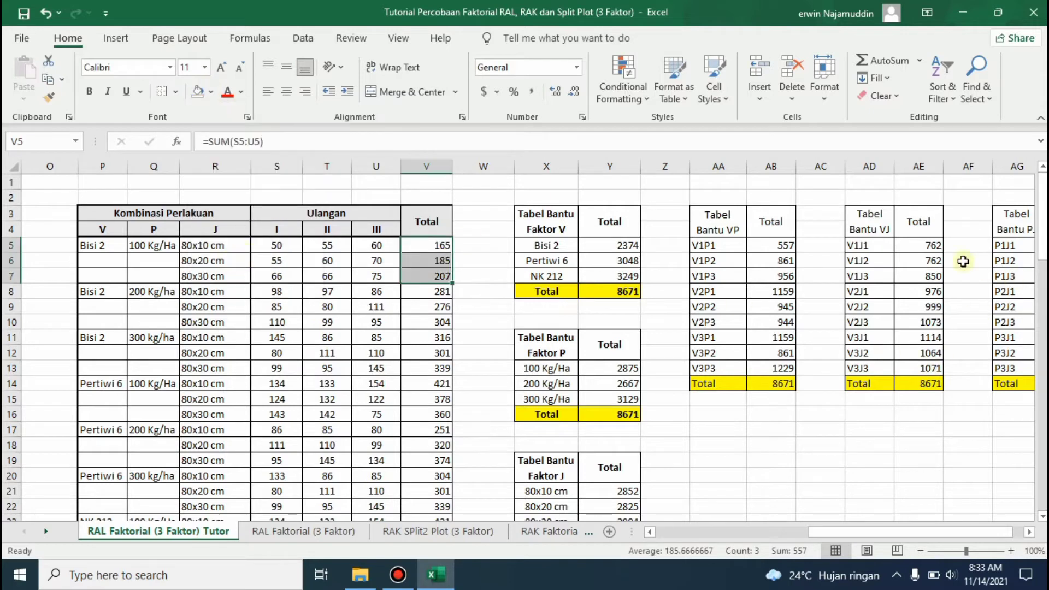
# Locate the Bisi 2, 80x10 cm rows that make up V1J1 and fill their totals V5, V8 and V11 with yellow
pyautogui.click(878, 246)
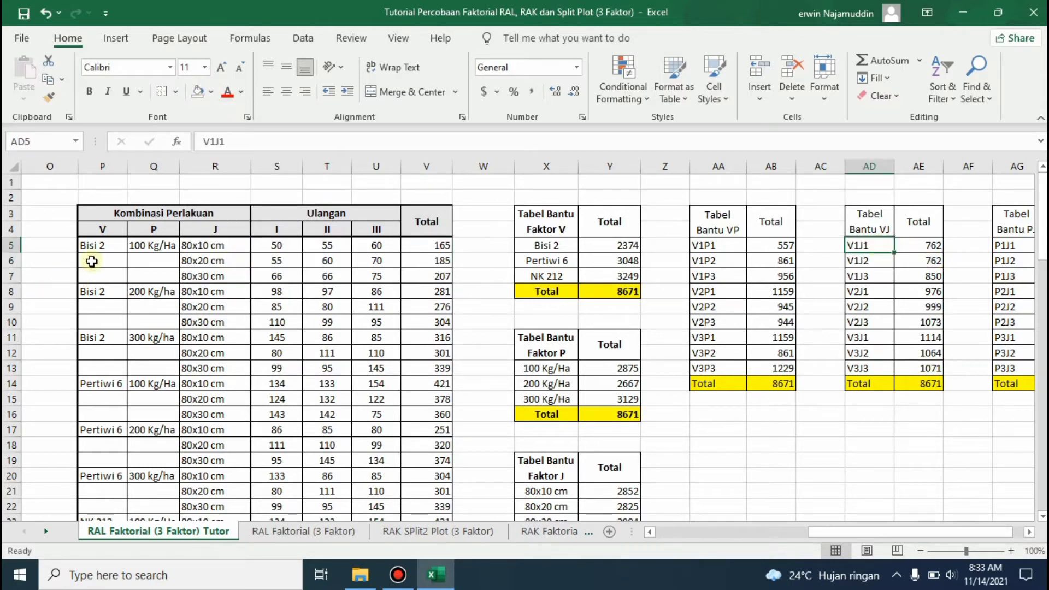
pyautogui.click(116, 246)
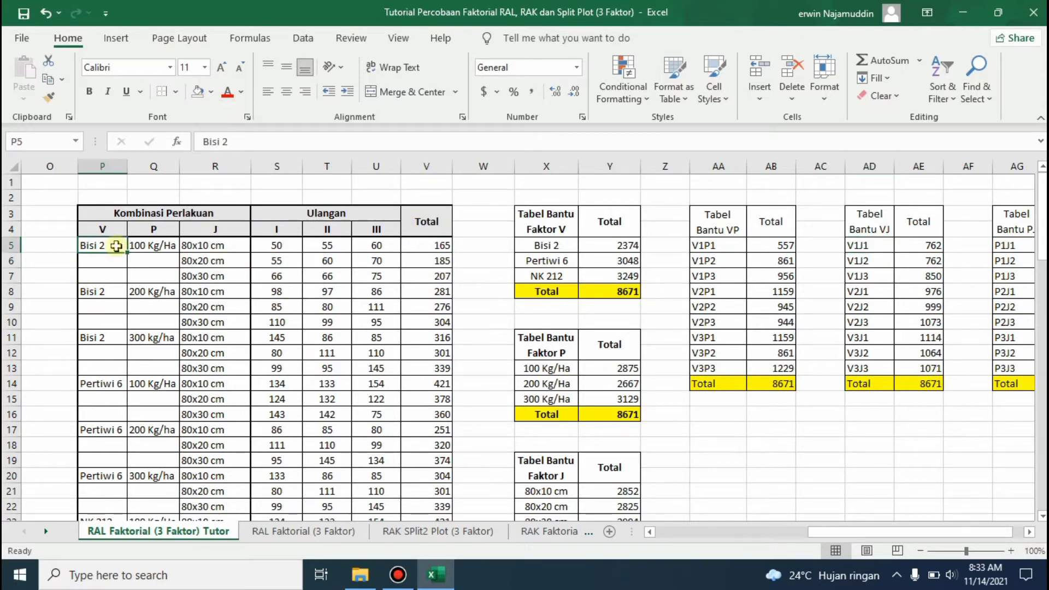
pyautogui.click(204, 244)
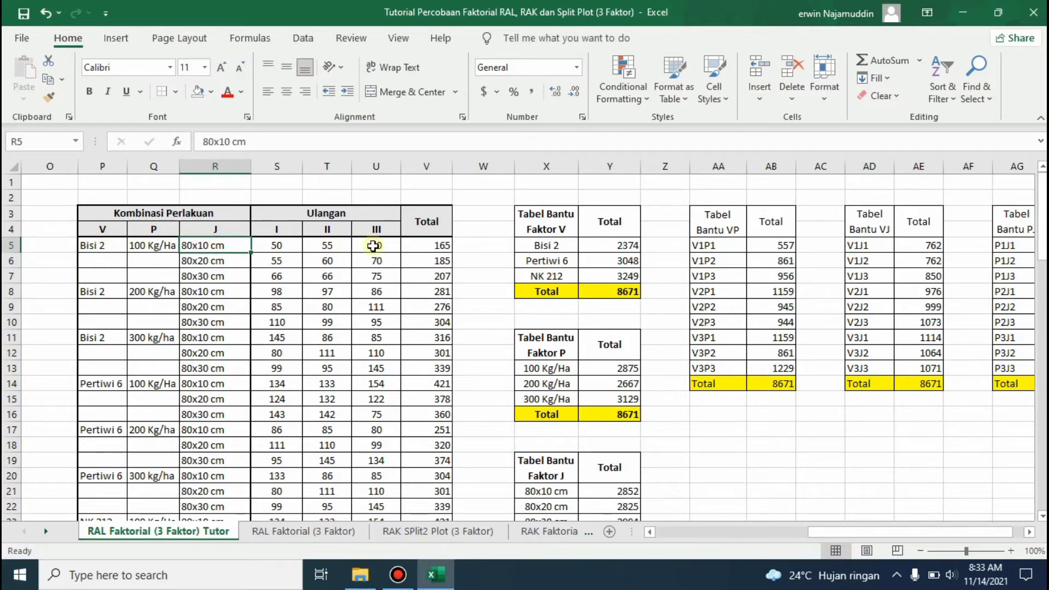
pyautogui.click(421, 245)
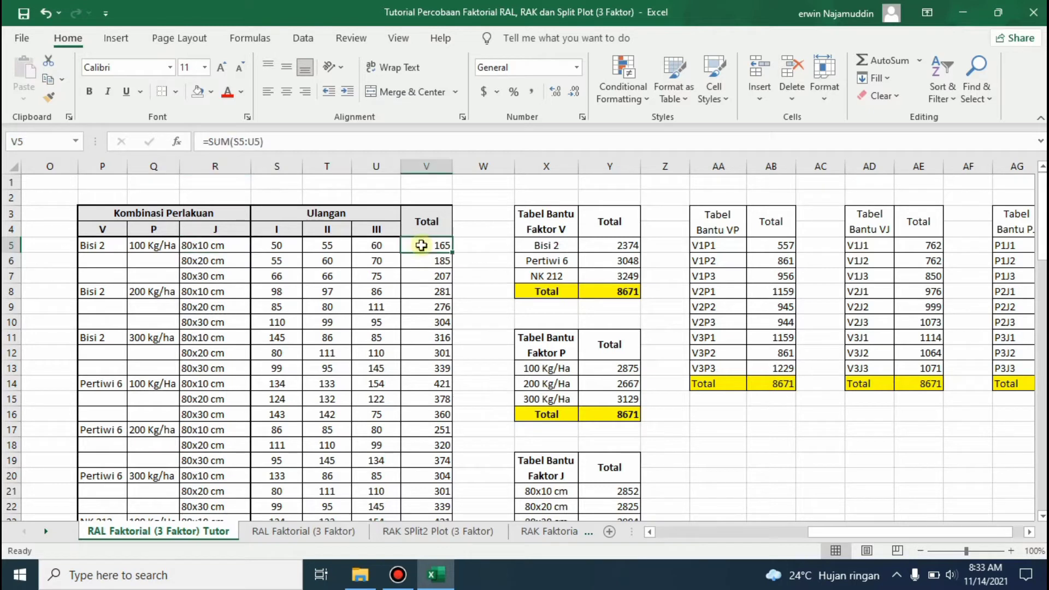
pyautogui.click(210, 92)
pyautogui.click(239, 236)
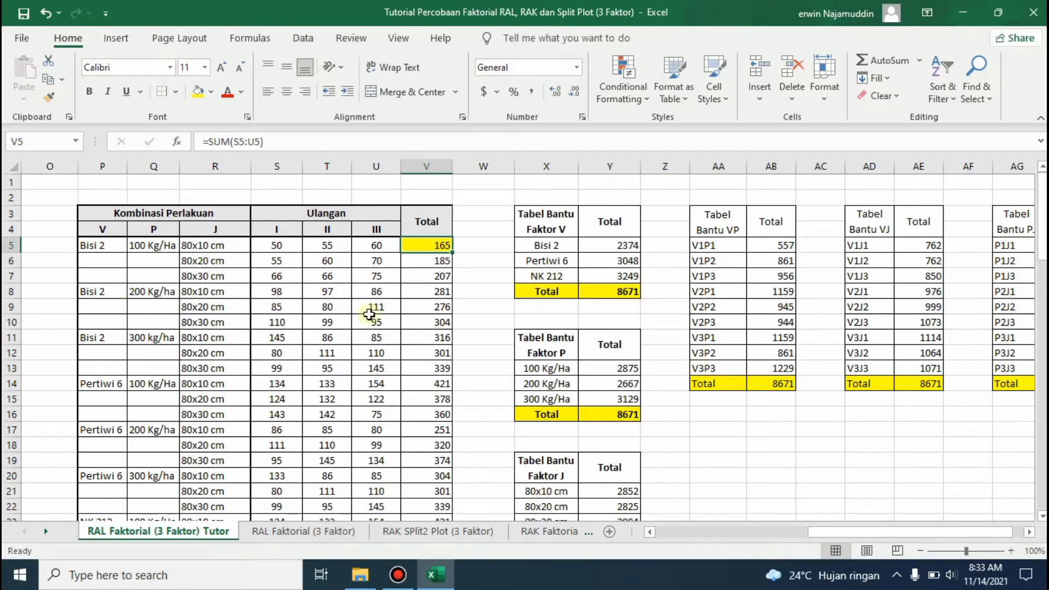
pyautogui.click(426, 289)
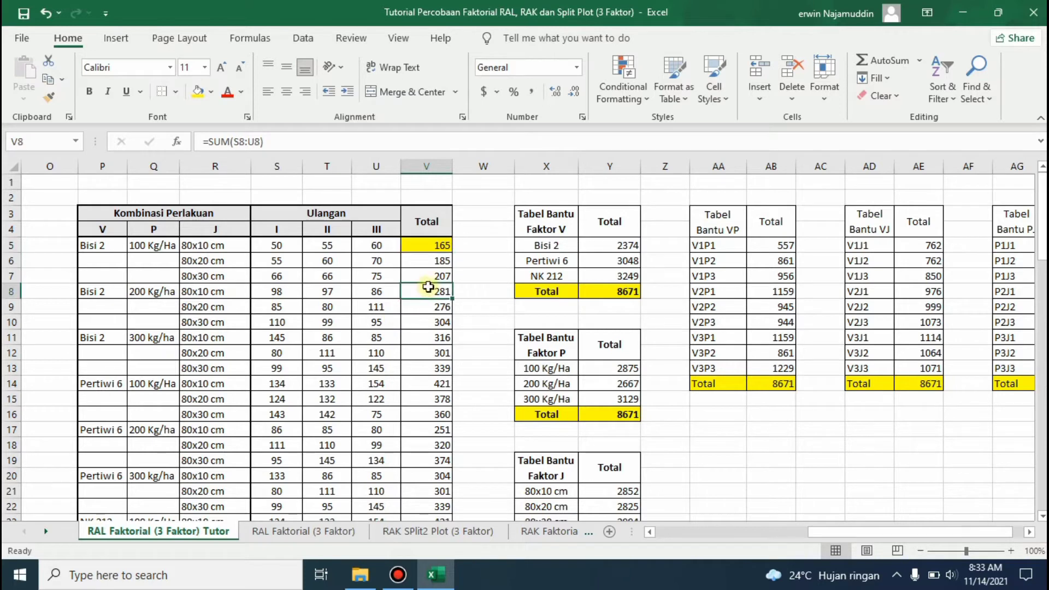
pyautogui.click(197, 93)
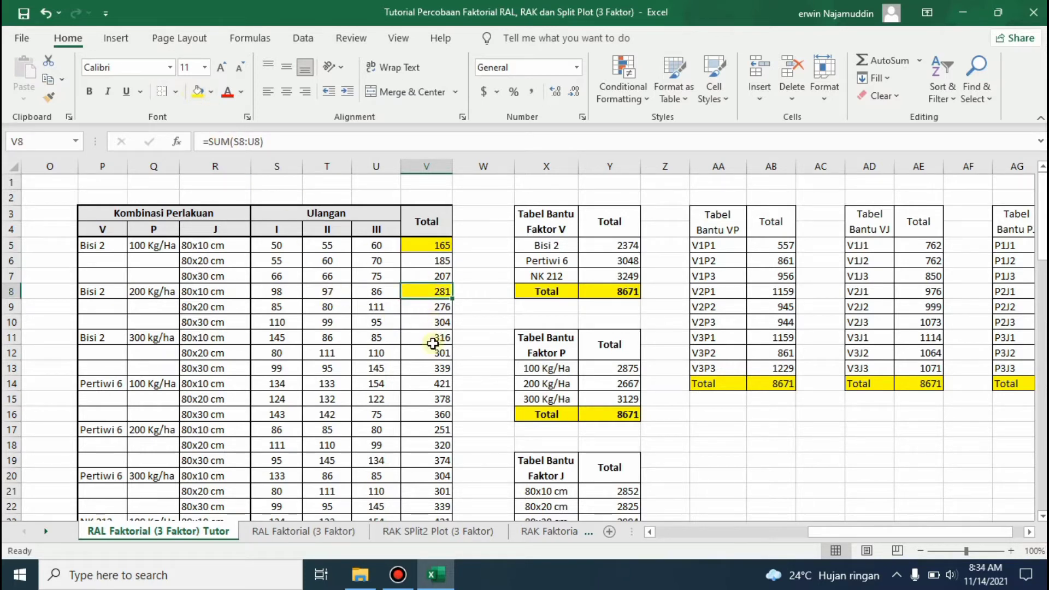
pyautogui.click(433, 339)
pyautogui.click(198, 93)
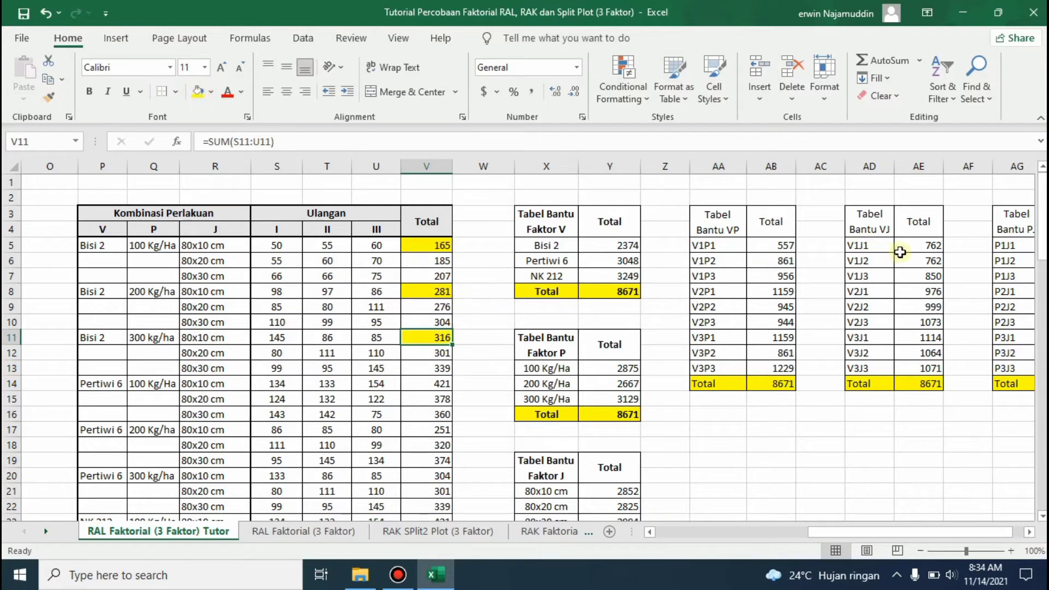
# Enter the V1J1 total in AE5 of the VJ helper table as =SUM(V5,V8,V11) and check the formula
pyautogui.click(920, 245)
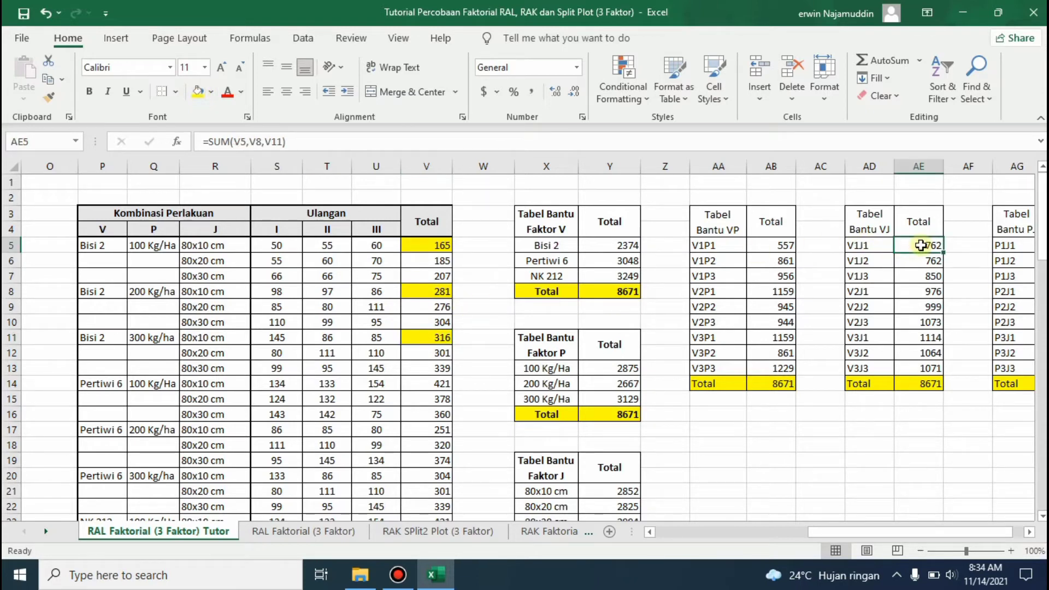
pyautogui.write('=sum(')
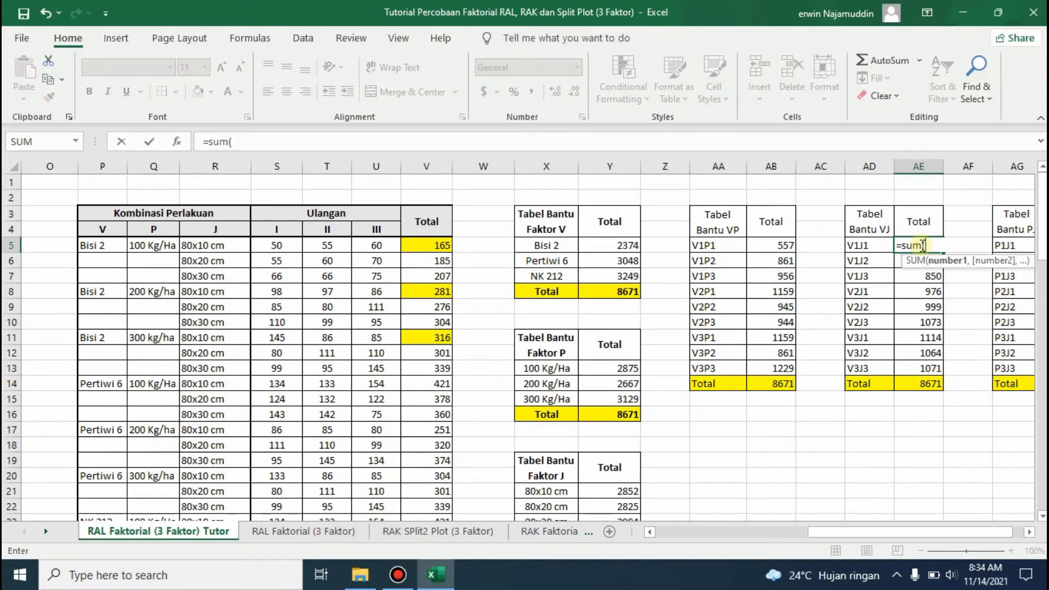
pyautogui.click(445, 243)
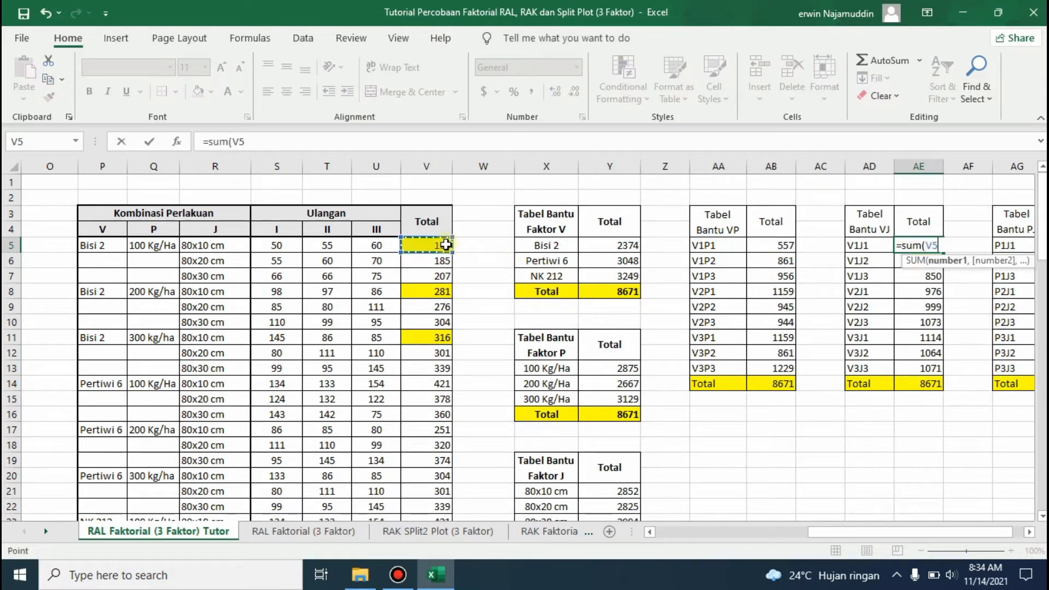
pyautogui.keyDown('ctrl'); pyautogui.click(433, 292); pyautogui.keyUp('ctrl')
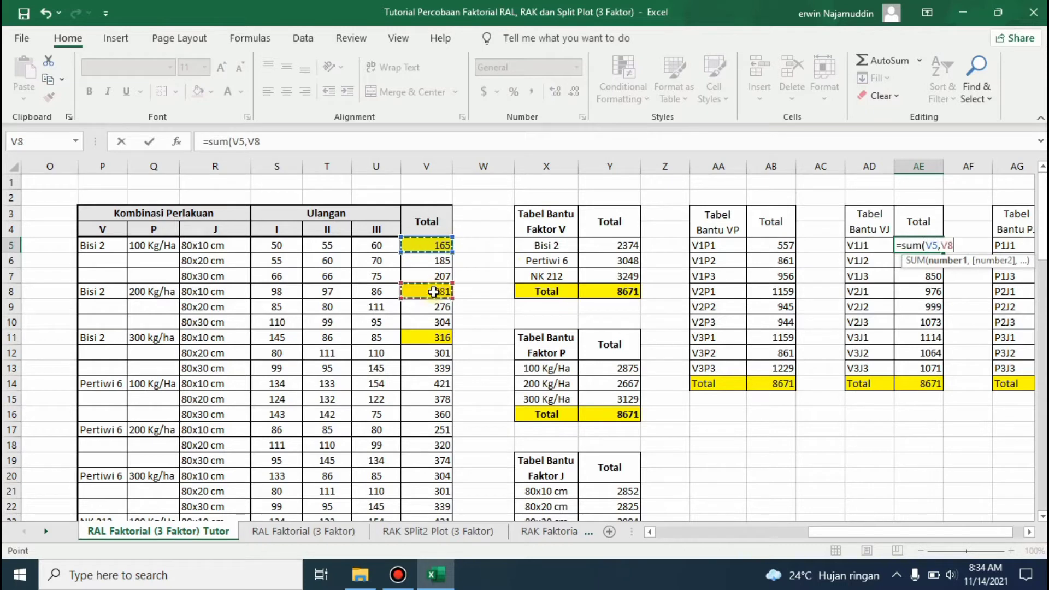
pyautogui.keyDown('ctrl'); pyautogui.click(426, 339); pyautogui.keyUp('ctrl')
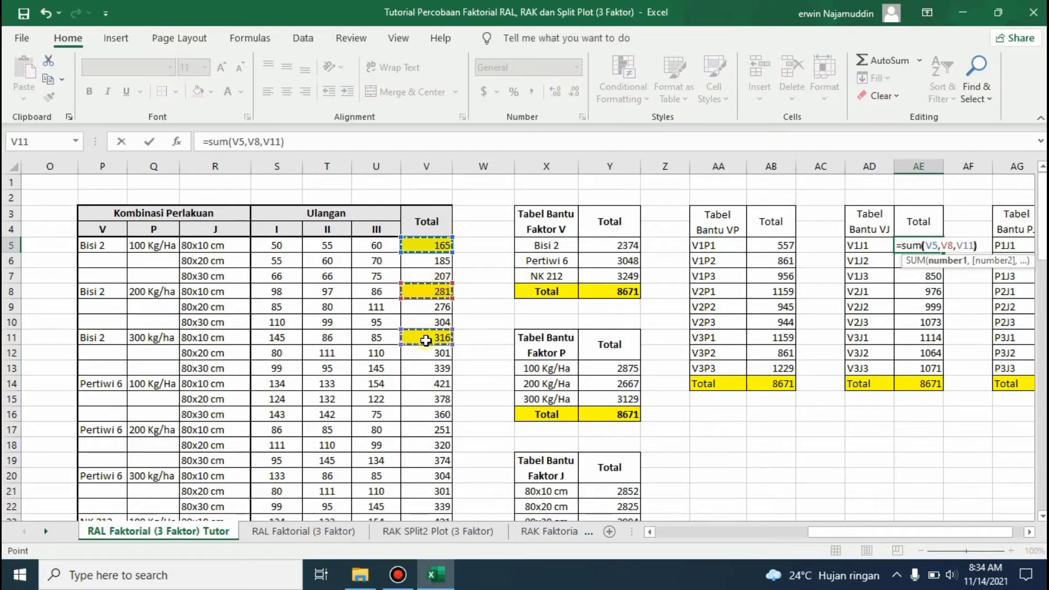
pyautogui.press('Return')
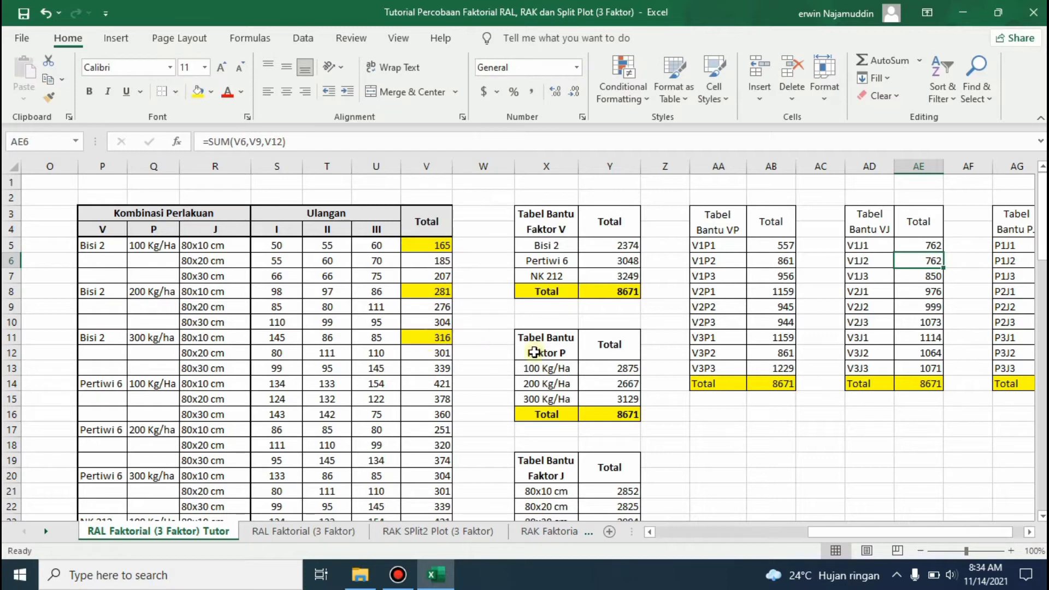
pyautogui.click(911, 249)
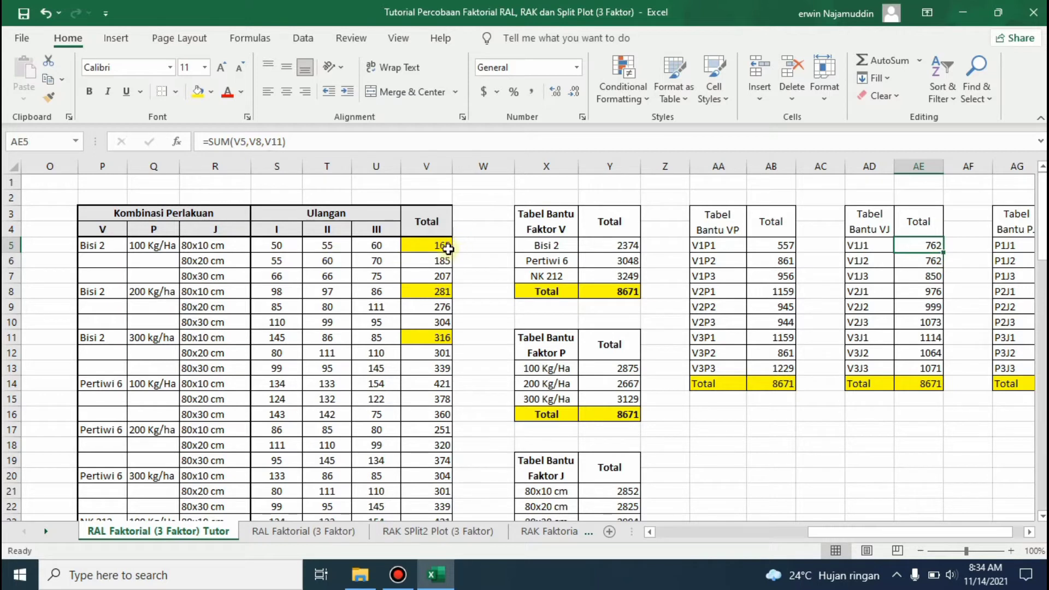
# Check the V1J2 and V1J3 formulas in the VJ helper table, and re-enter the V1J2 total in AE6 as =SUM(V6,V9,V12)
pyautogui.click(935, 262)
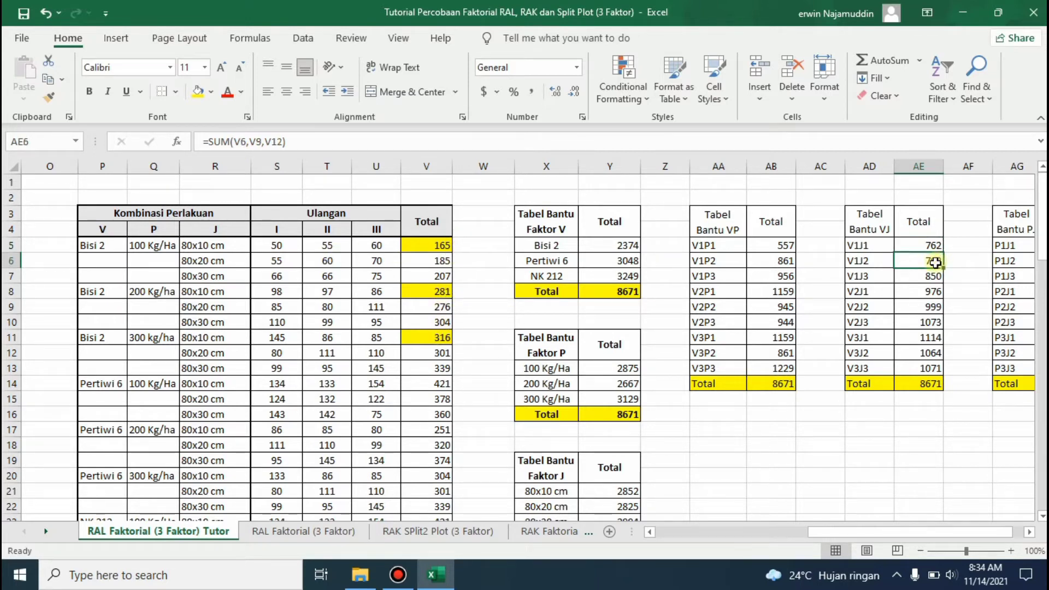
pyautogui.click(927, 279)
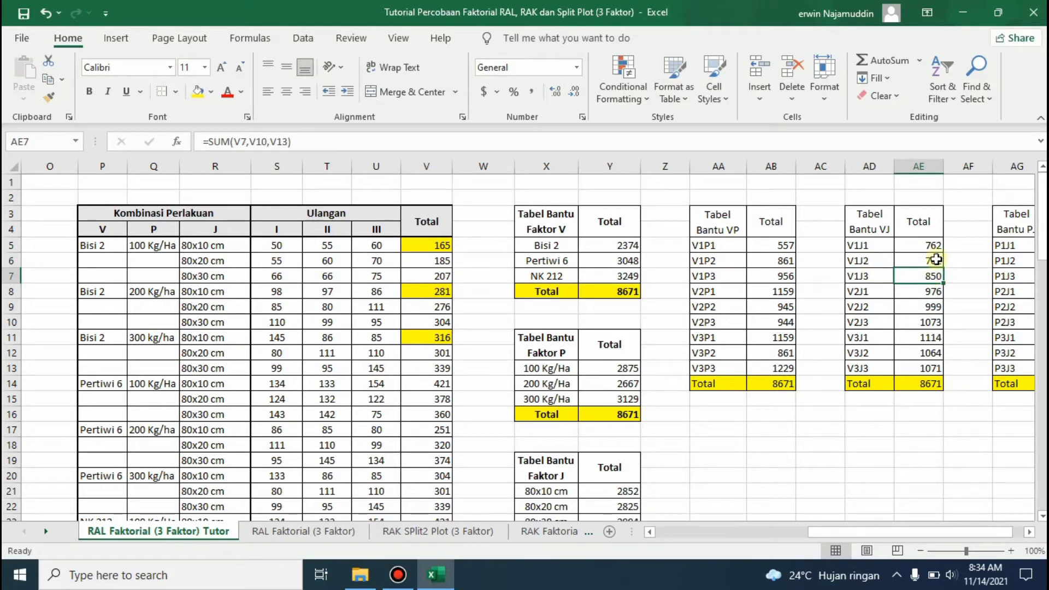
pyautogui.click(936, 260)
pyautogui.write('=sum(')
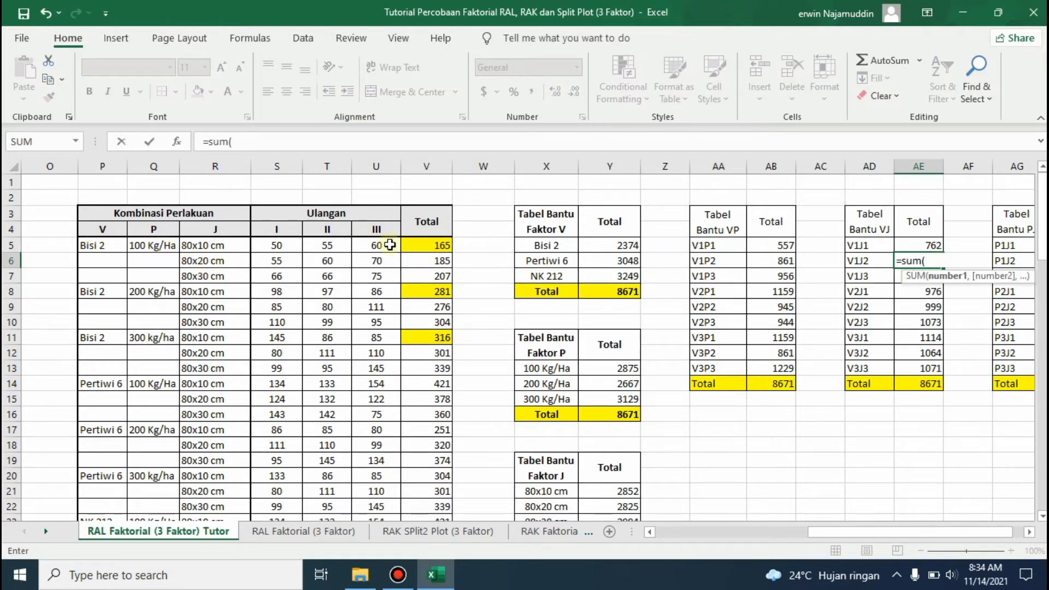
pyautogui.click(423, 261)
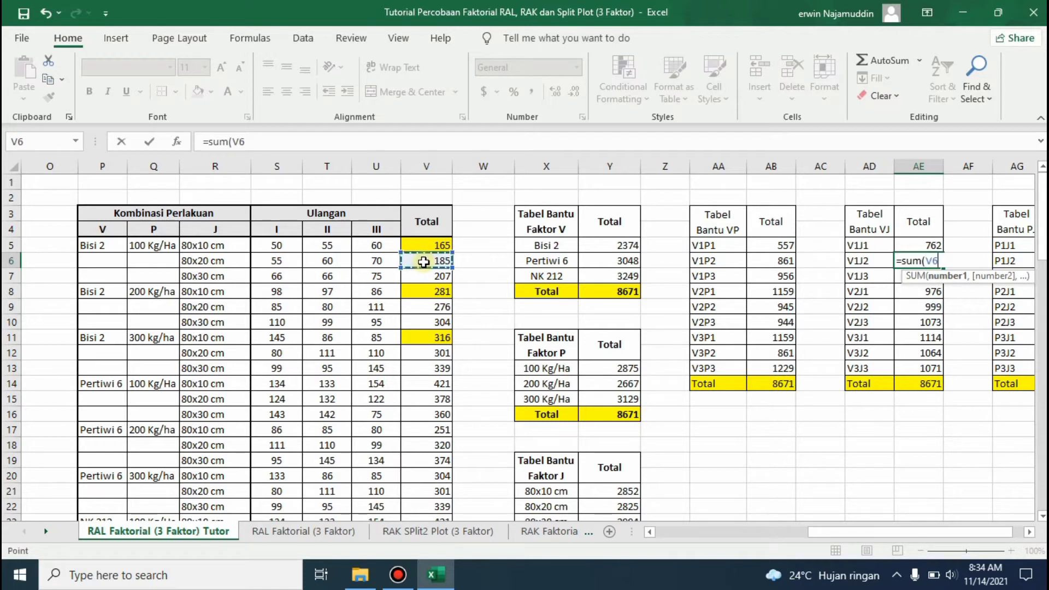
pyautogui.keyDown('ctrl'); pyautogui.click(433, 307); pyautogui.keyUp('ctrl')
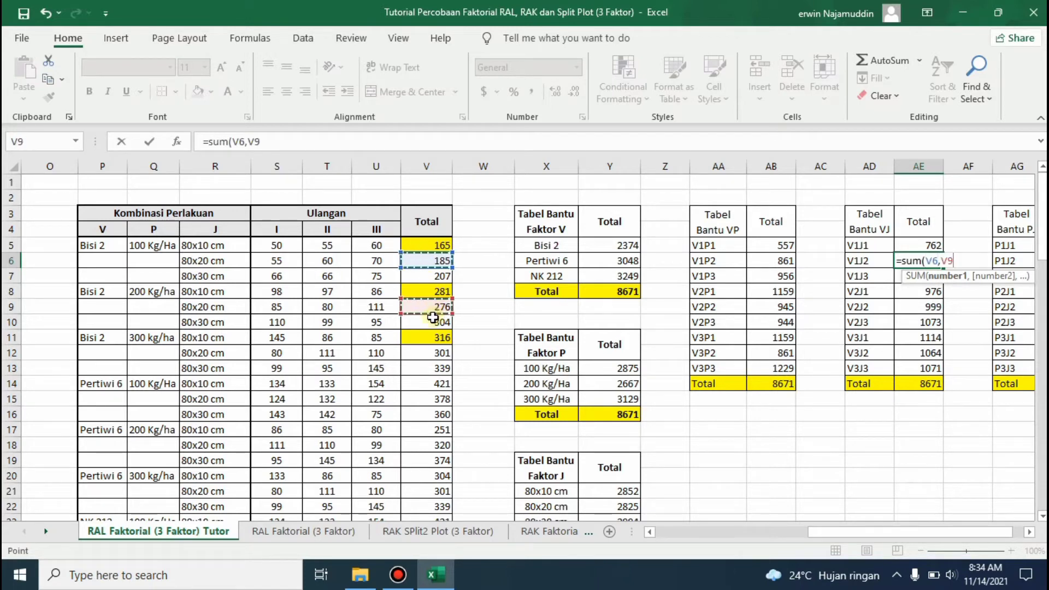
pyautogui.keyDown('ctrl'); pyautogui.click(437, 353); pyautogui.keyUp('ctrl')
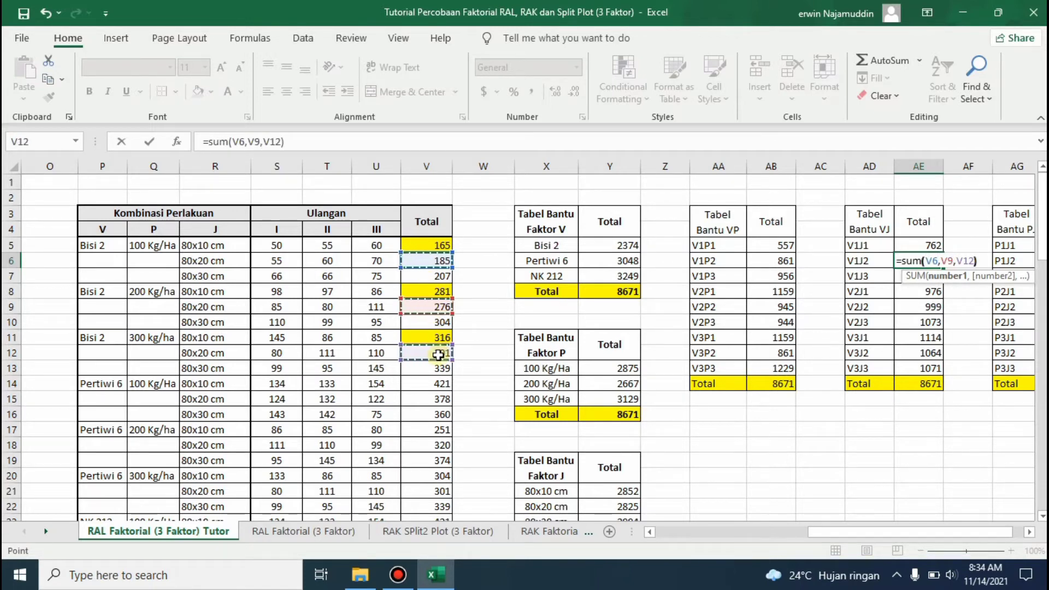
pyautogui.press('Return')
pyautogui.click(939, 260)
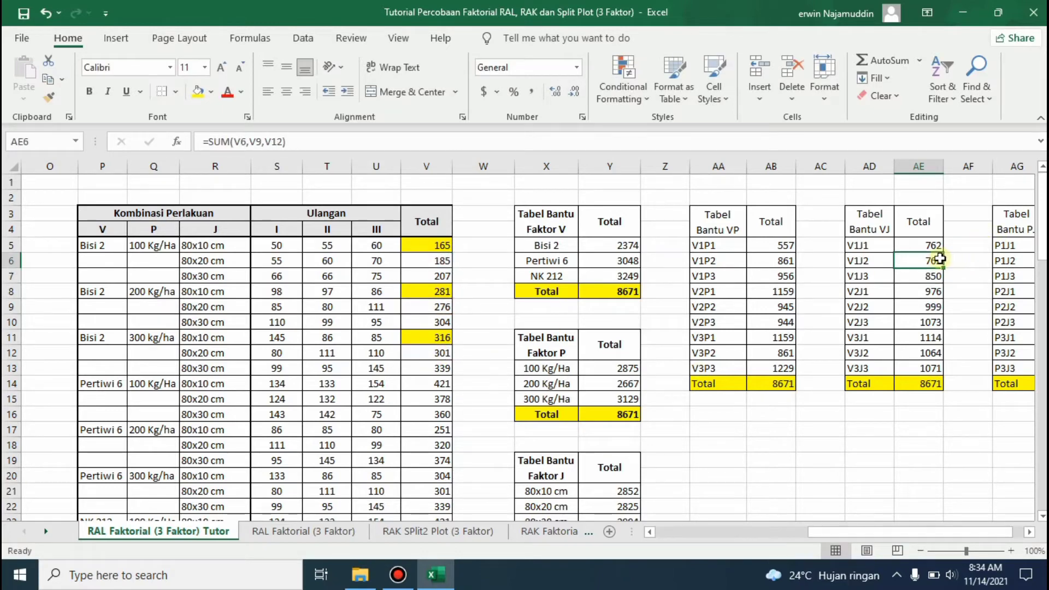
# Examine the P1J1 entry of the PJ helper table and the P and J treatment columns that it combines
pyautogui.press('Right')
pyautogui.press('Right')
pyautogui.press('Right')
pyautogui.press('Right')
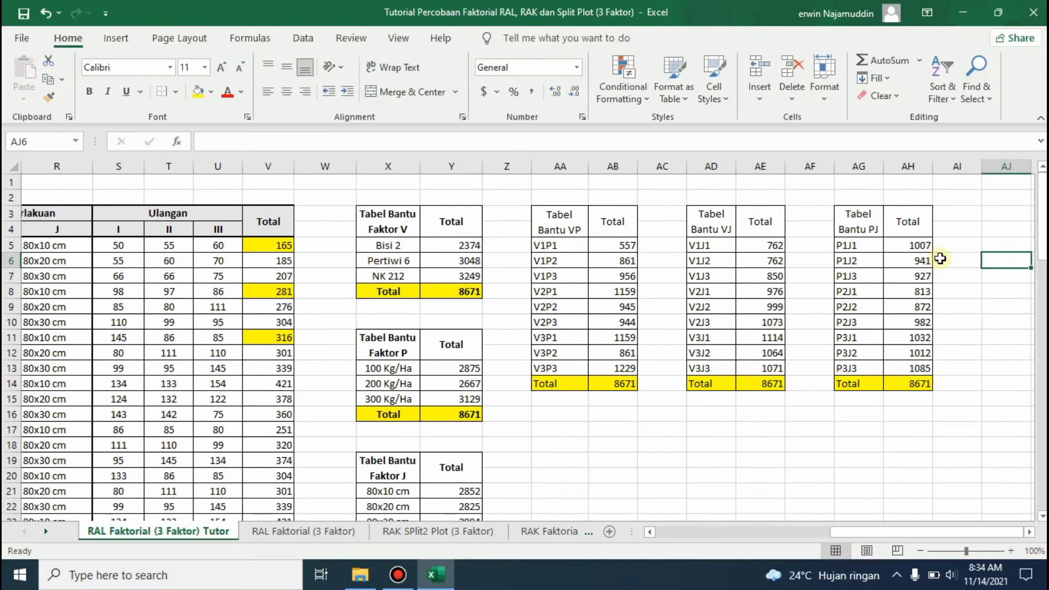
pyautogui.click(878, 244)
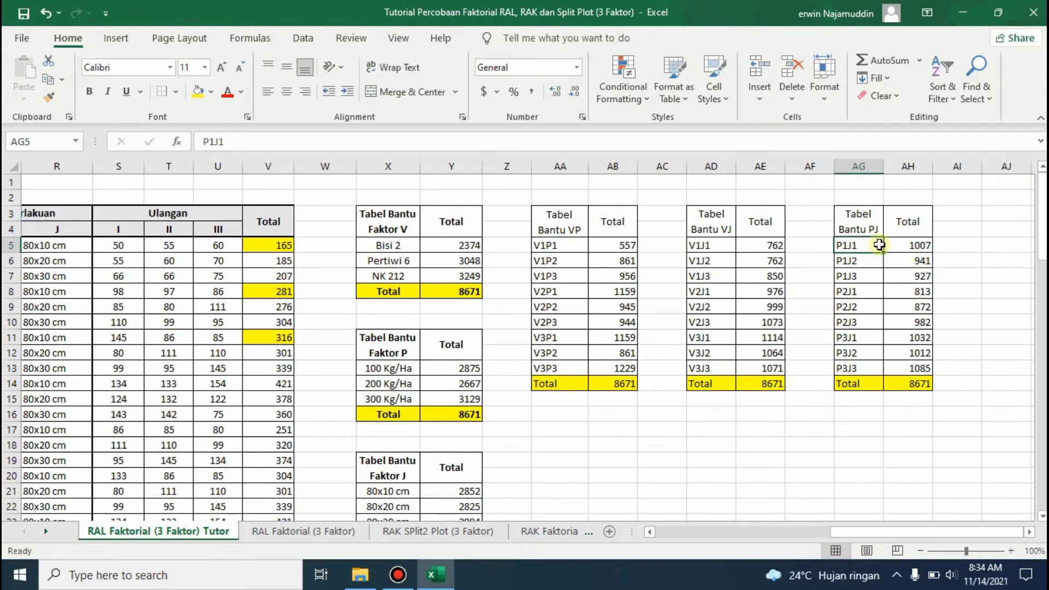
pyautogui.click(60, 244)
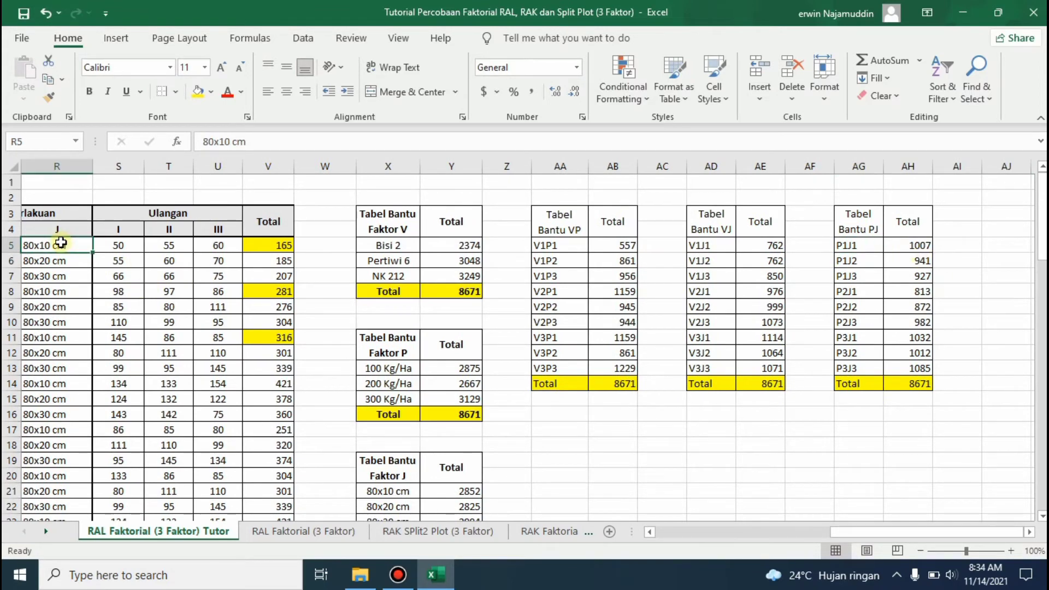
pyautogui.press('Left')
pyautogui.hscroll(-2, 60, 244)
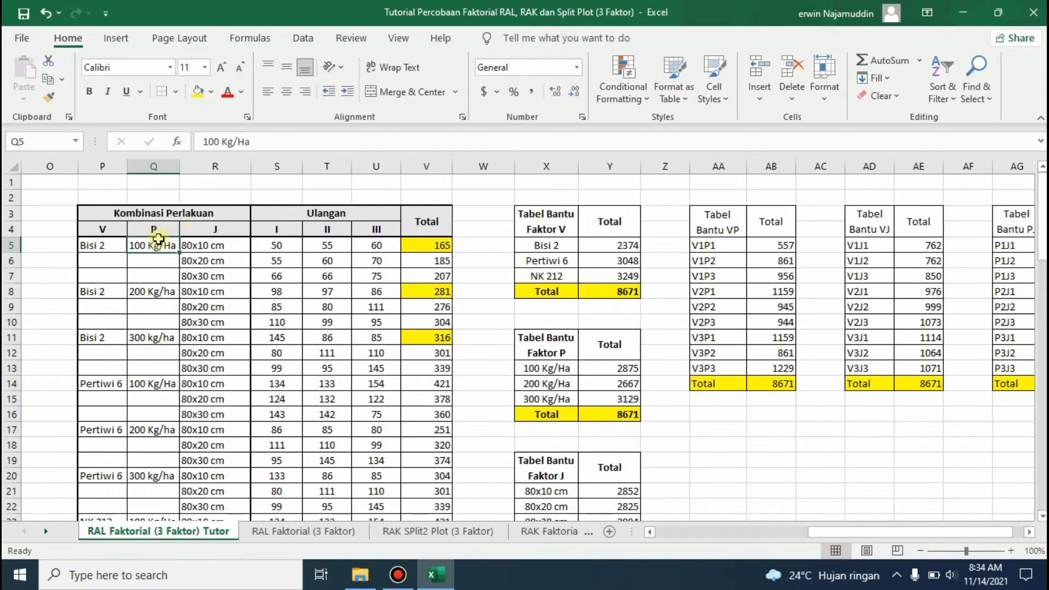
pyautogui.click(197, 252)
pyautogui.moveTo(165, 232); pyautogui.dragTo(196, 229)
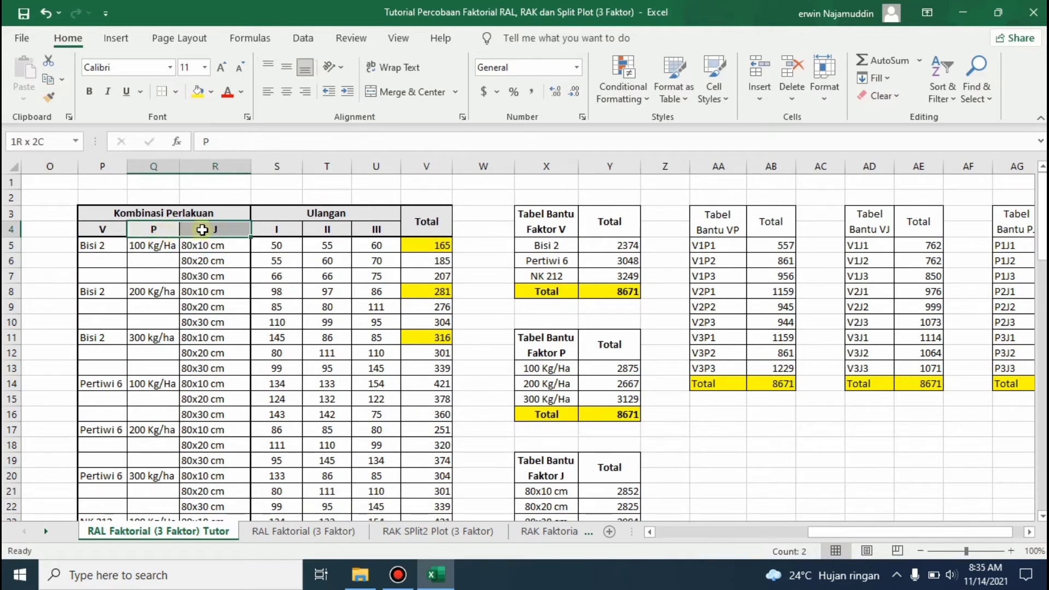
# Remove the yellow fill from the treatment totals V5:V11
pyautogui.moveTo(432, 253); pyautogui.dragTo(431, 341)
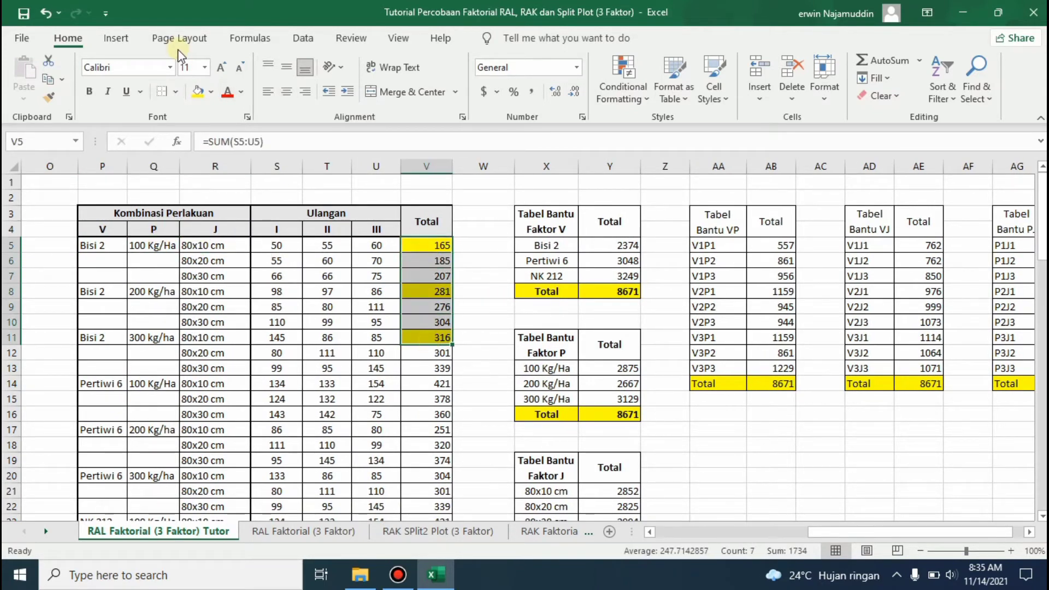
pyautogui.click(211, 92)
pyautogui.click(226, 257)
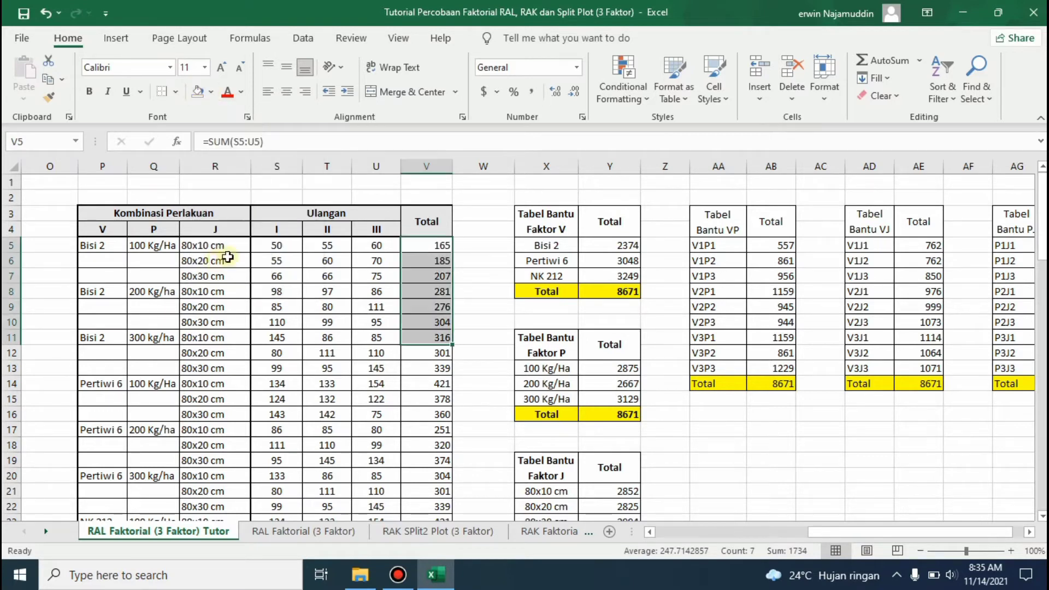
pyautogui.click(458, 269)
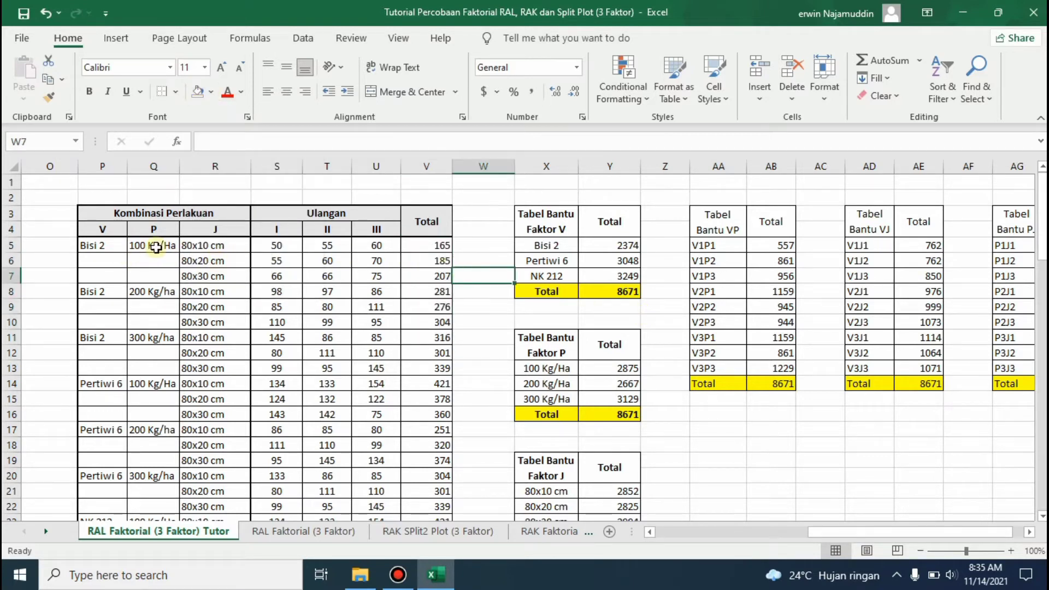
# Clear the P1J1 total in AH5 of the PJ helper table, and check the table's Total formula in AH14
pyautogui.moveTo(942, 531); pyautogui.dragTo(959, 530)
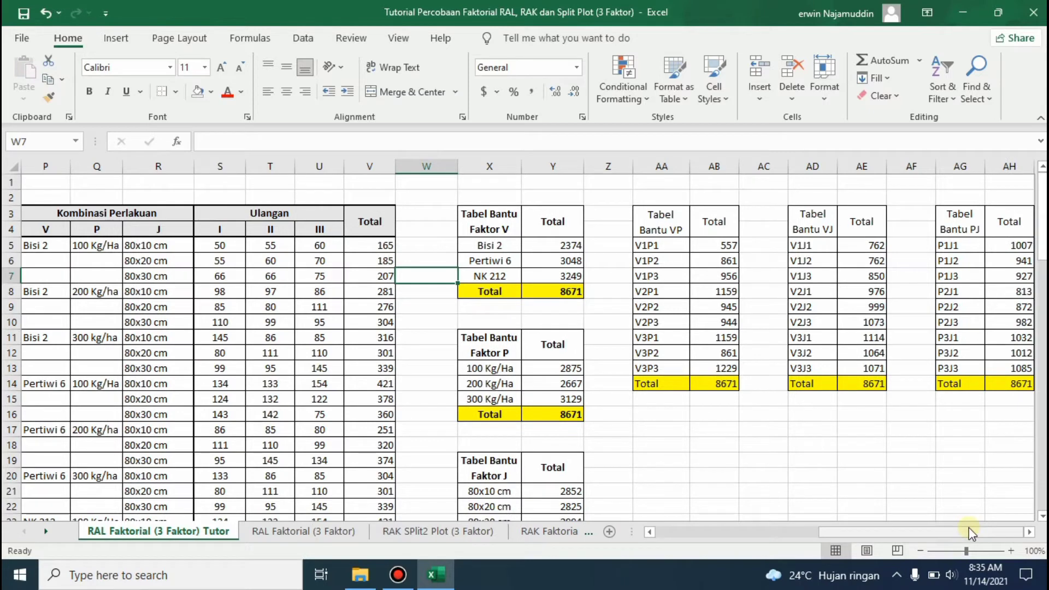
pyautogui.click(1022, 246)
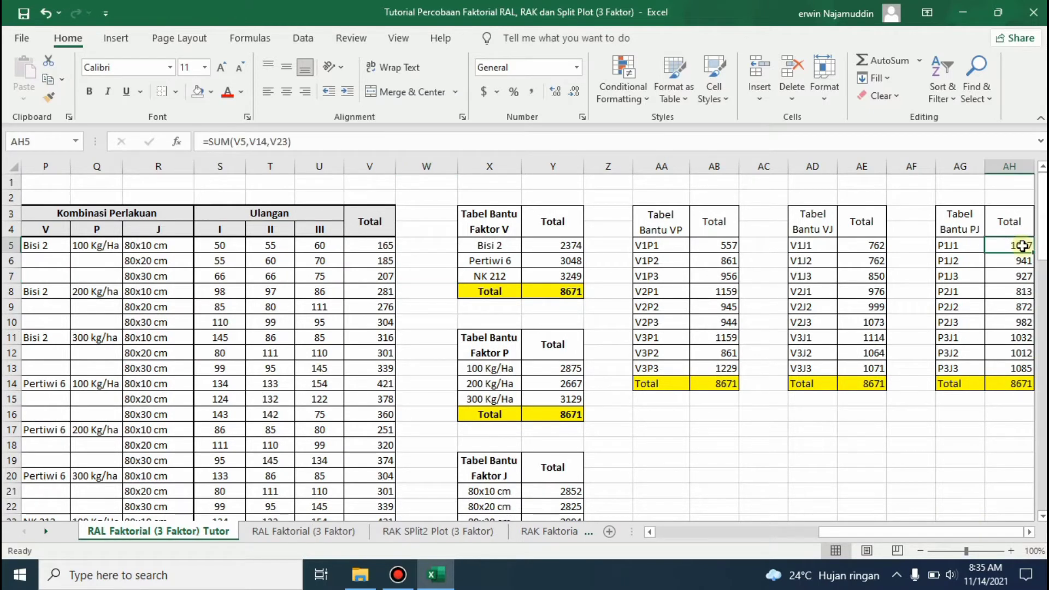
pyautogui.press('Delete')
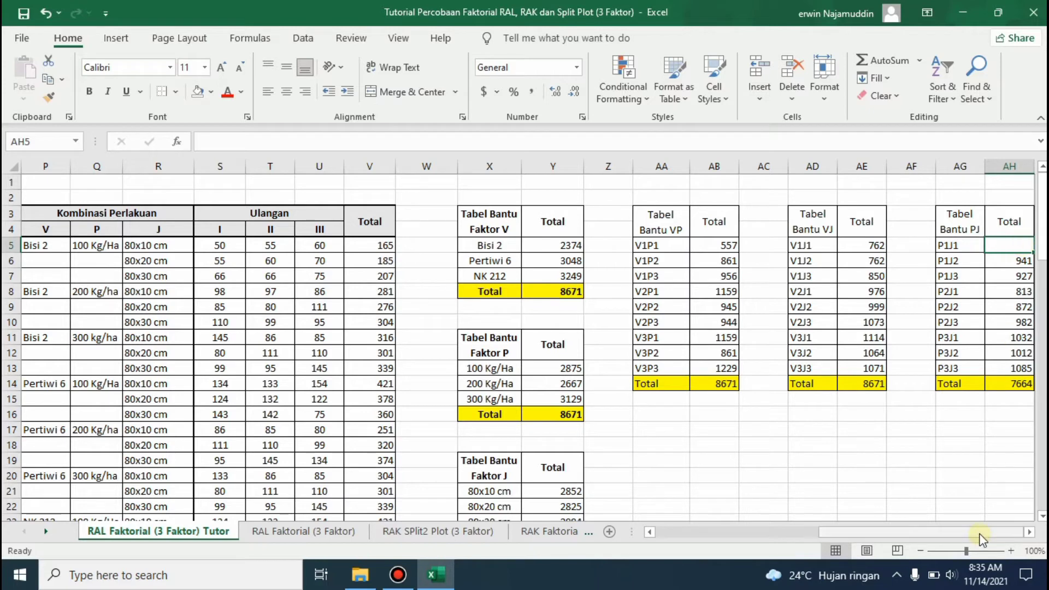
pyautogui.click(1016, 383)
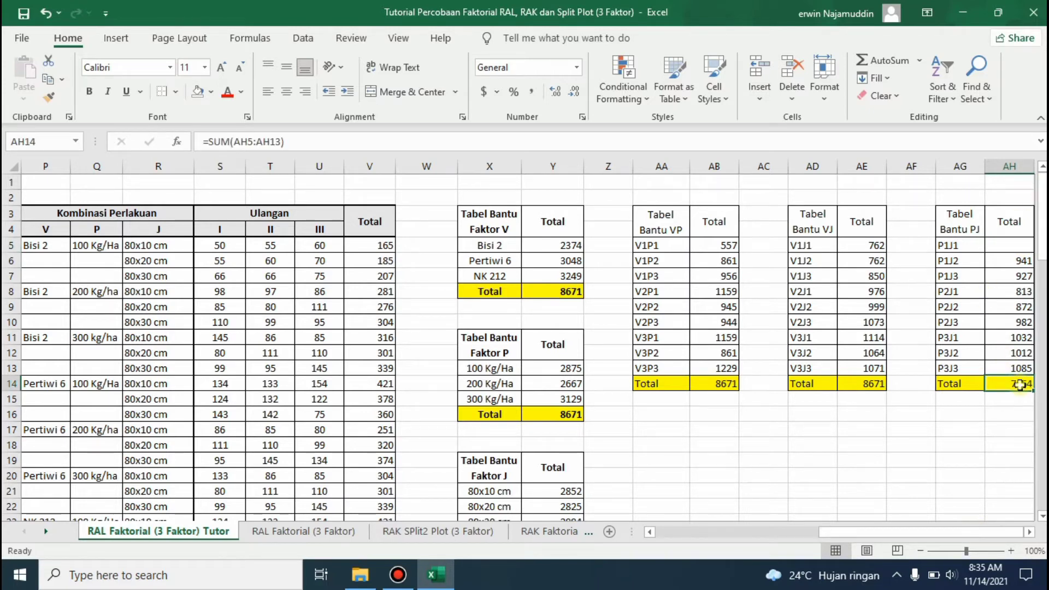
pyautogui.click(1010, 246)
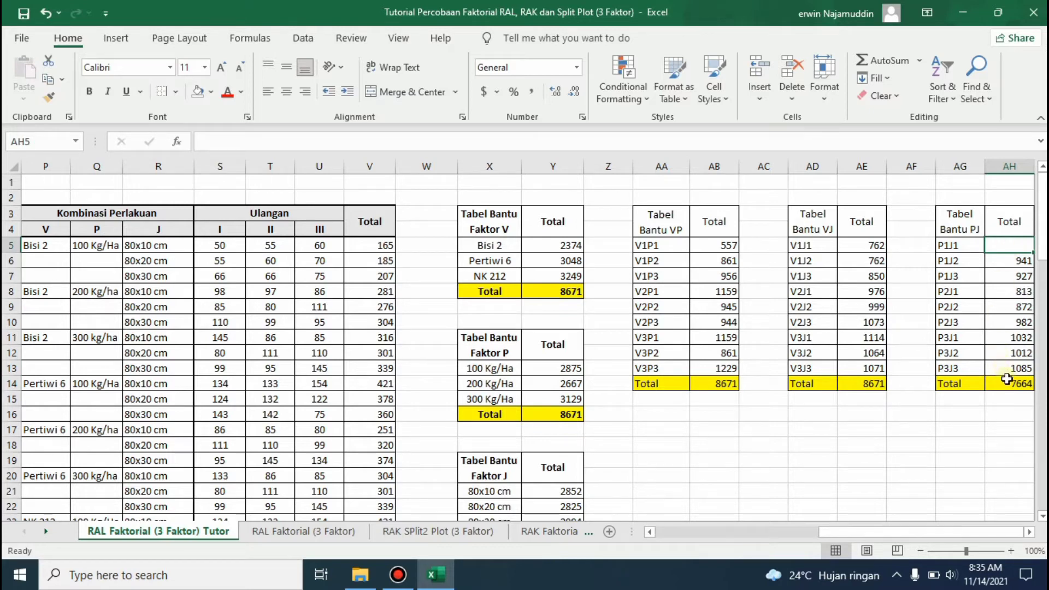
pyautogui.click(874, 384)
pyautogui.click(997, 245)
pyautogui.press('Left')
pyautogui.press('Left')
pyautogui.press('Left')
pyautogui.press('Left')
pyautogui.press('Left')
pyautogui.press('Left')
pyautogui.press('Left')
pyautogui.press('Left')
pyautogui.press('Left')
pyautogui.press('Left')
pyautogui.press('Left')
pyautogui.press('Left')
pyautogui.press('Left')
pyautogui.press('Left')
pyautogui.press('Left')
pyautogui.press('Left')
pyautogui.press('Left')
pyautogui.press('Left')
pyautogui.press('Left')
pyautogui.press('Left')
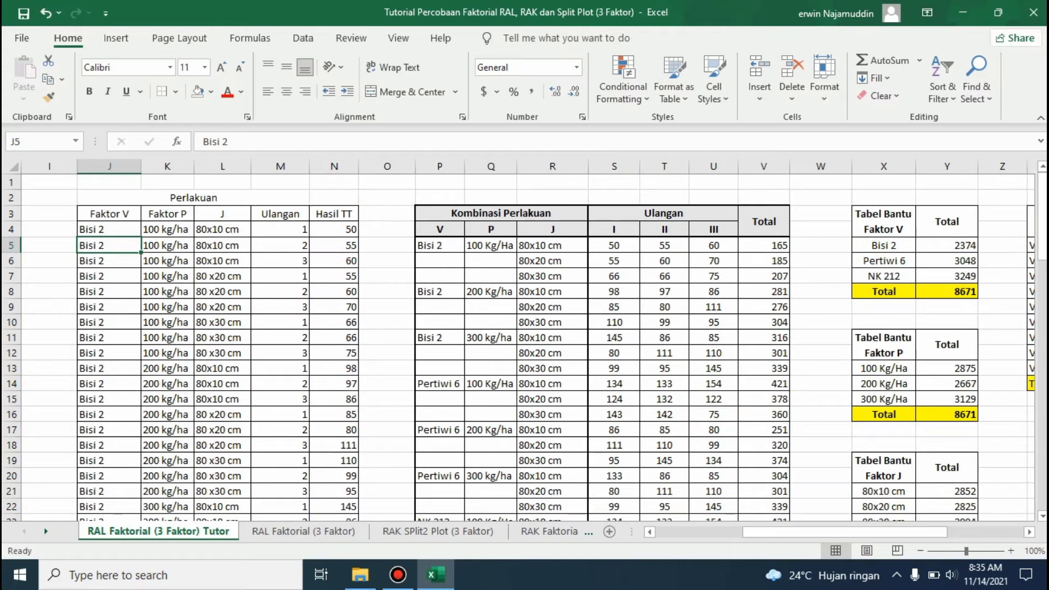
pyautogui.press('Right')
pyautogui.press('Right')
pyautogui.press('Right')
pyautogui.press('Right')
pyautogui.press('Right')
pyautogui.press('Right')
pyautogui.press('Right')
pyautogui.press('Right')
pyautogui.press('Right')
pyautogui.press('Right')
pyautogui.press('Right')
pyautogui.press('Right')
pyautogui.press('Right')
pyautogui.press('Right')
pyautogui.press('Right')
pyautogui.press('Right')
pyautogui.press('Right')
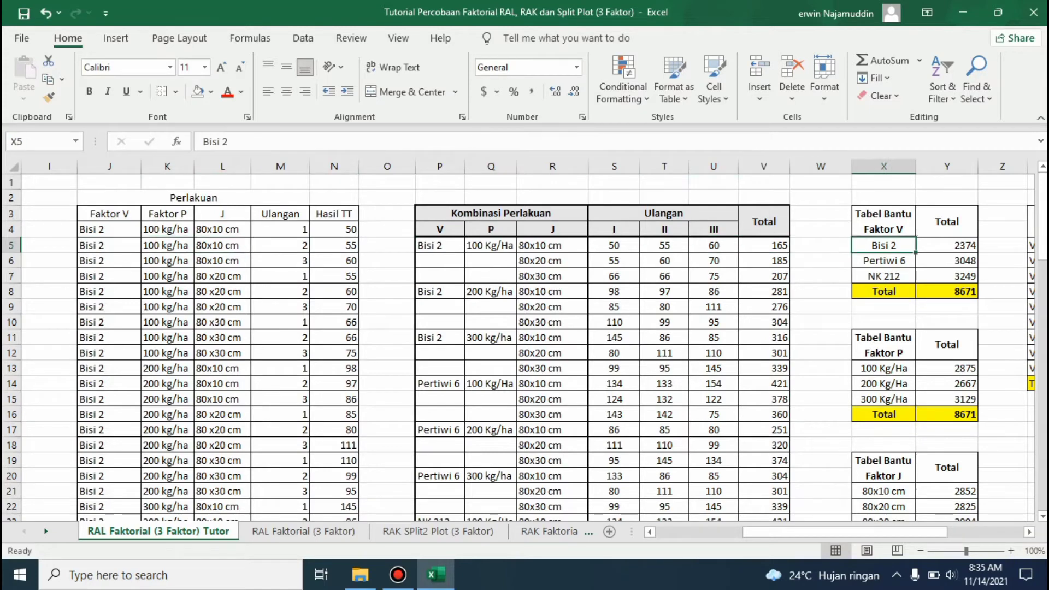
pyautogui.press('Right')
pyautogui.press('Right')
pyautogui.press('Right')
pyautogui.press('Right')
pyautogui.press('Right')
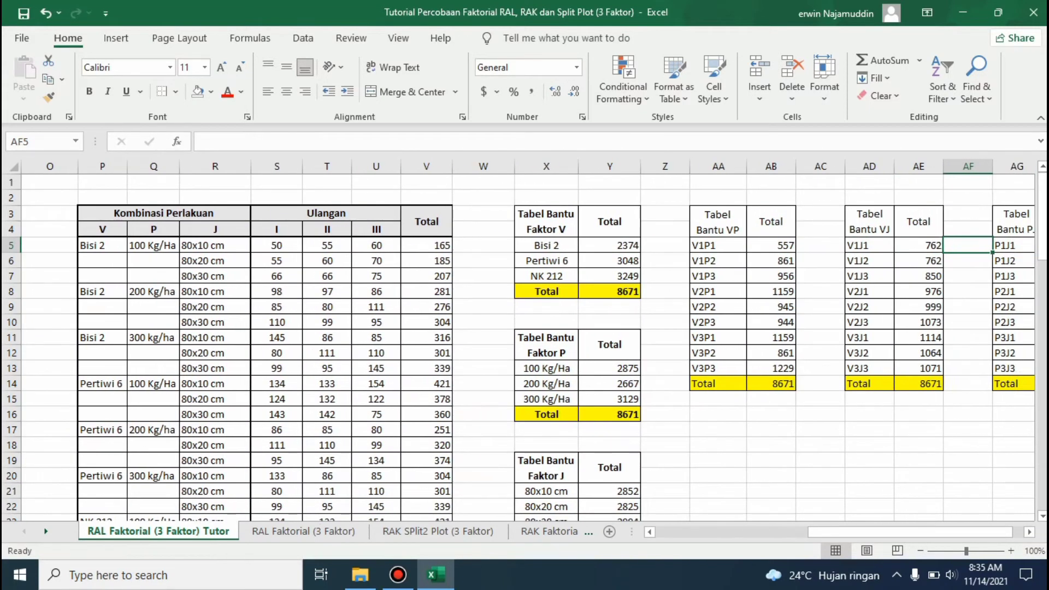
# Fill the 100 Kg/Ha, 80x10 cm totals of Bisi 2 in V5 and Pertiwi 6 in V14 with yellow
pyautogui.click(170, 245)
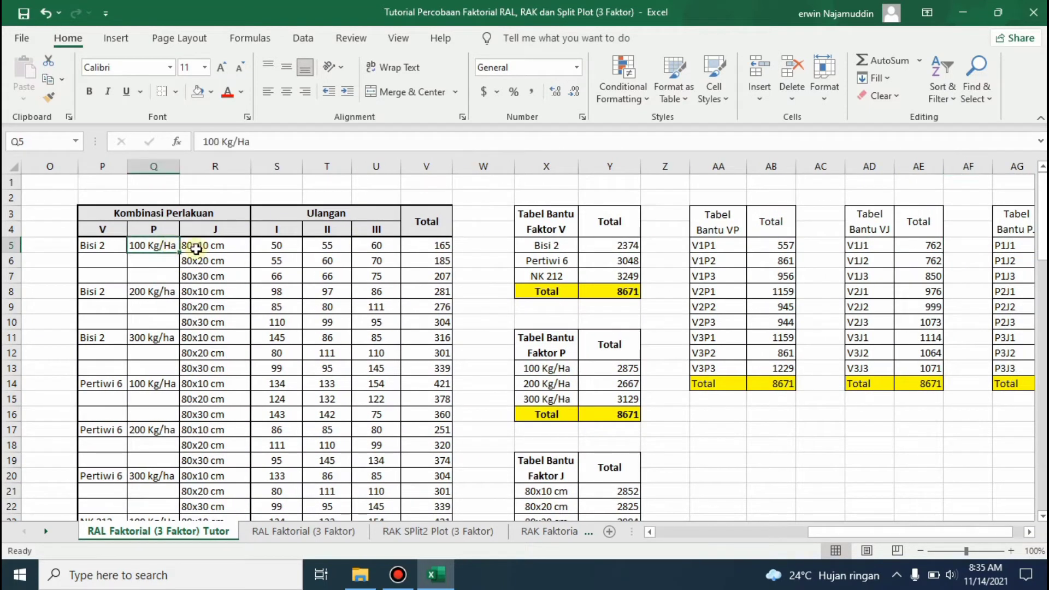
pyautogui.click(195, 249)
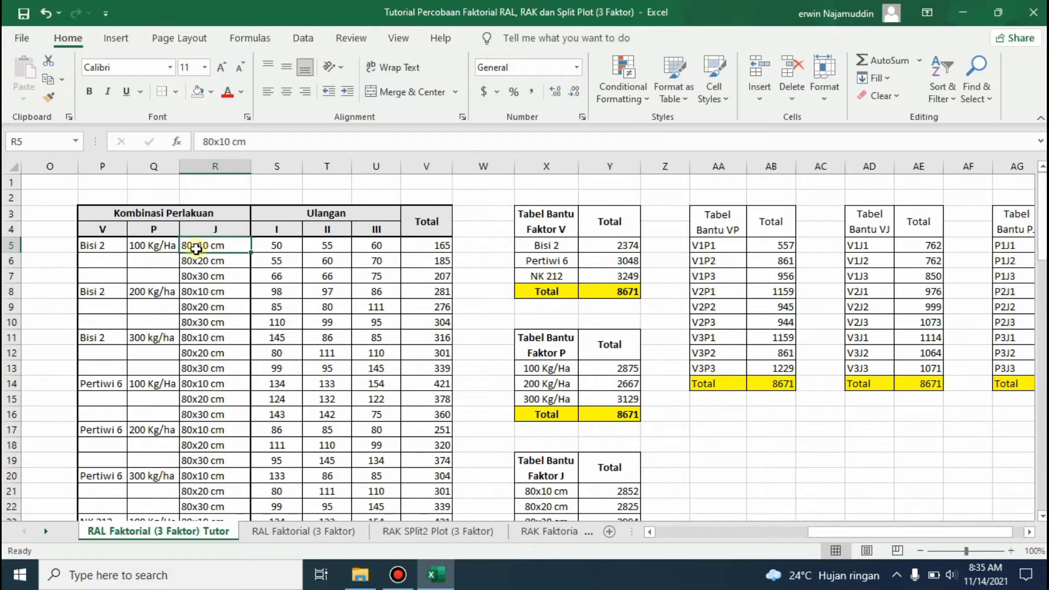
pyautogui.click(420, 245)
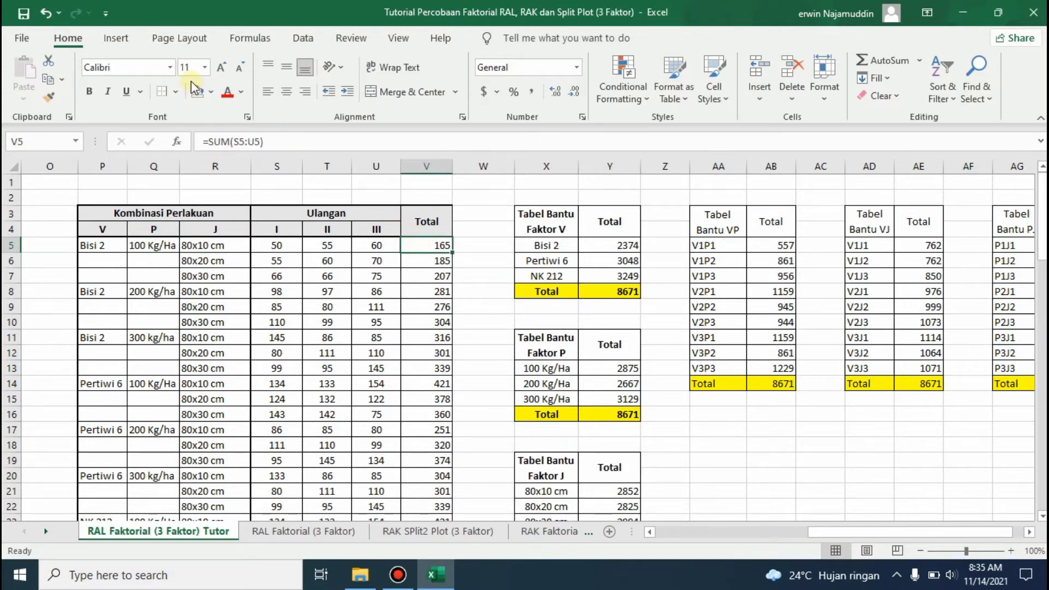
pyautogui.click(211, 93)
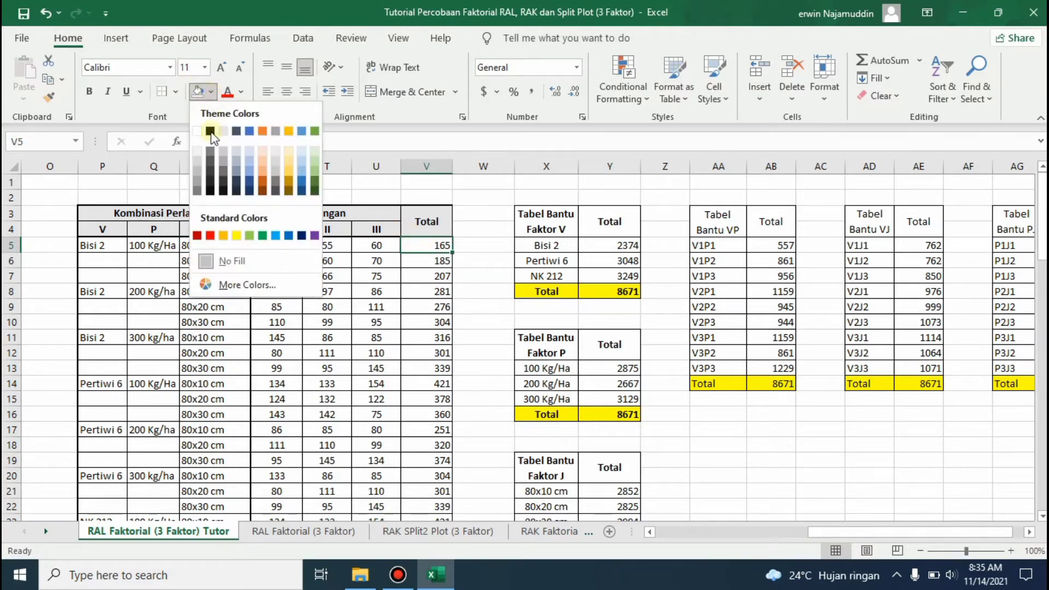
pyautogui.click(229, 226)
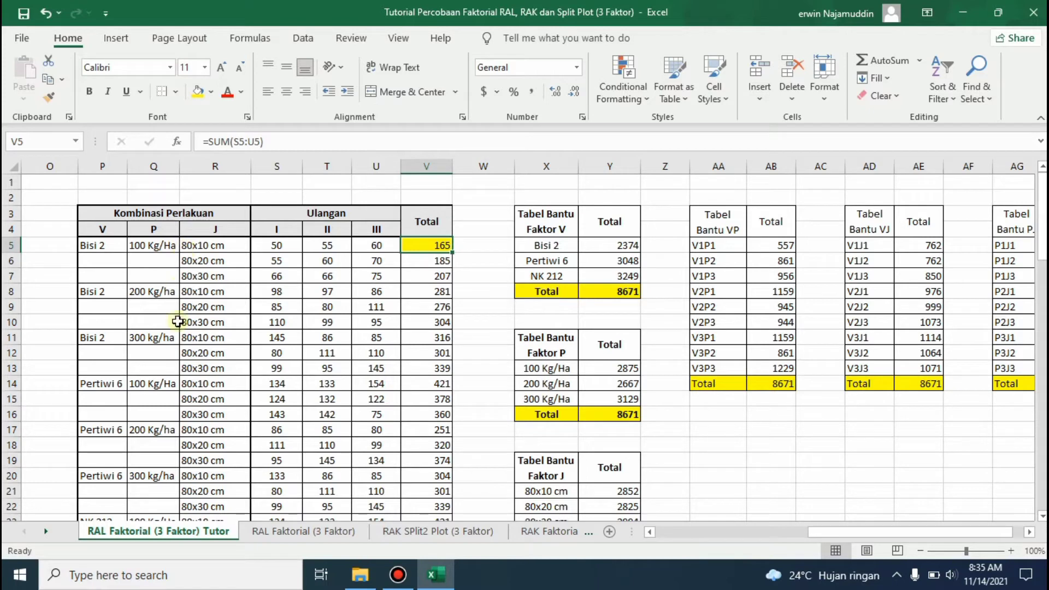
pyautogui.click(167, 383)
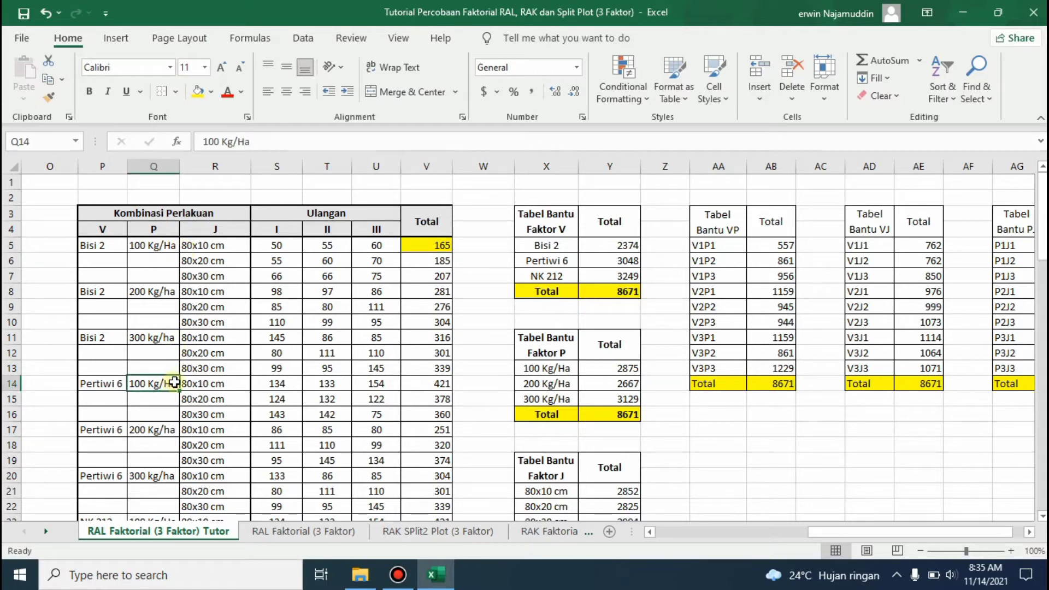
pyautogui.click(436, 384)
pyautogui.click(198, 93)
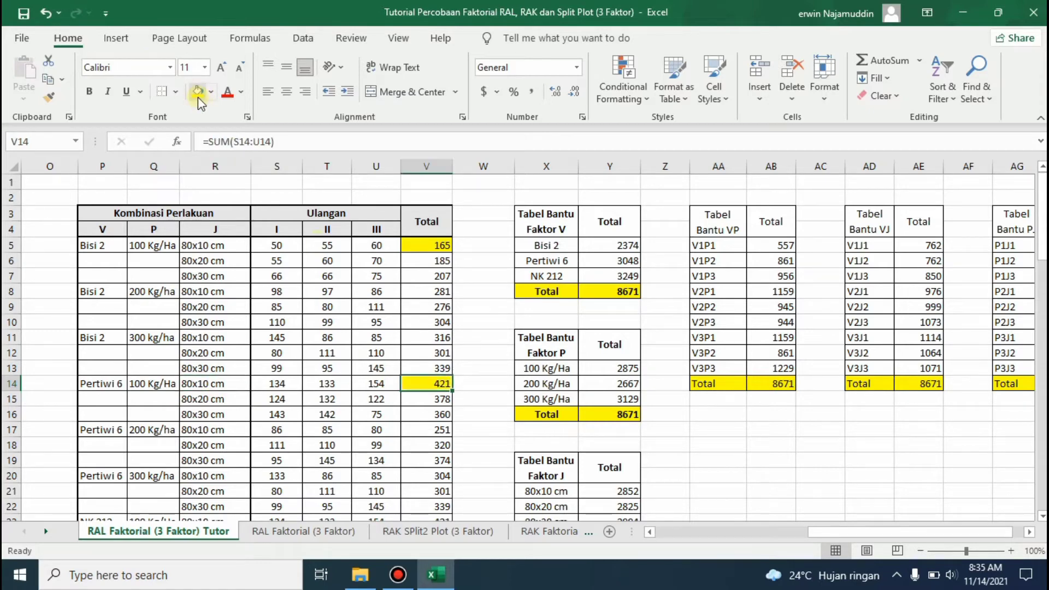
# Locate the NK 212 row with 100 Kg/Ha and 80x10 cm, and fill its total in V23 with yellow
pyautogui.press('Down')
pyautogui.press('Down')
pyautogui.press('Down')
pyautogui.press('Down')
pyautogui.press('Down')
pyautogui.press('Down')
pyautogui.press('Down')
pyautogui.press('Down')
pyautogui.press('Down')
pyautogui.press('Down')
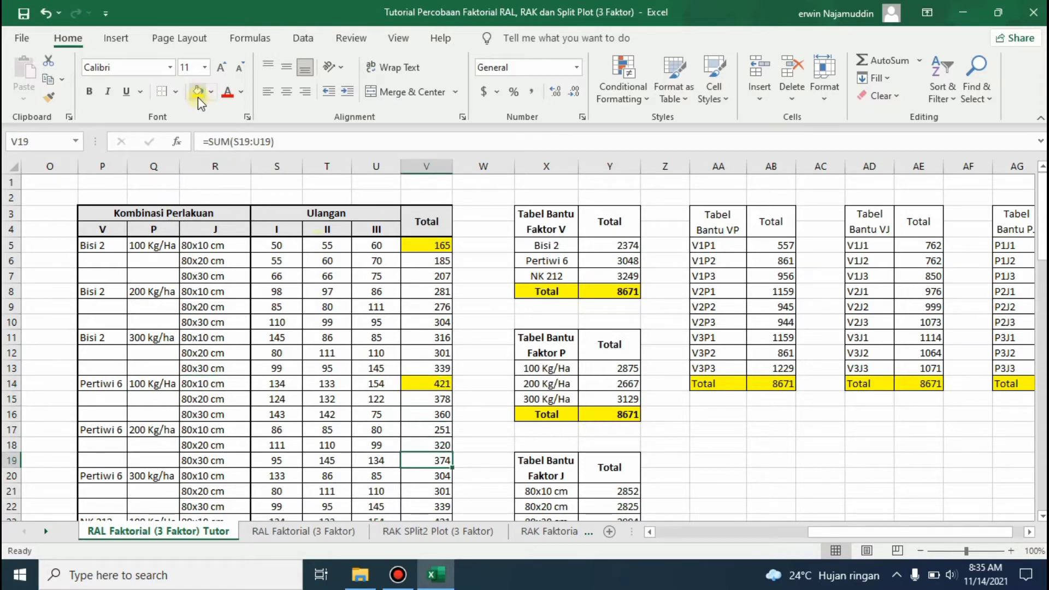
pyautogui.press('Down')
pyautogui.press('Down')
pyautogui.press('Down')
pyautogui.press('Down')
pyautogui.press('Down')
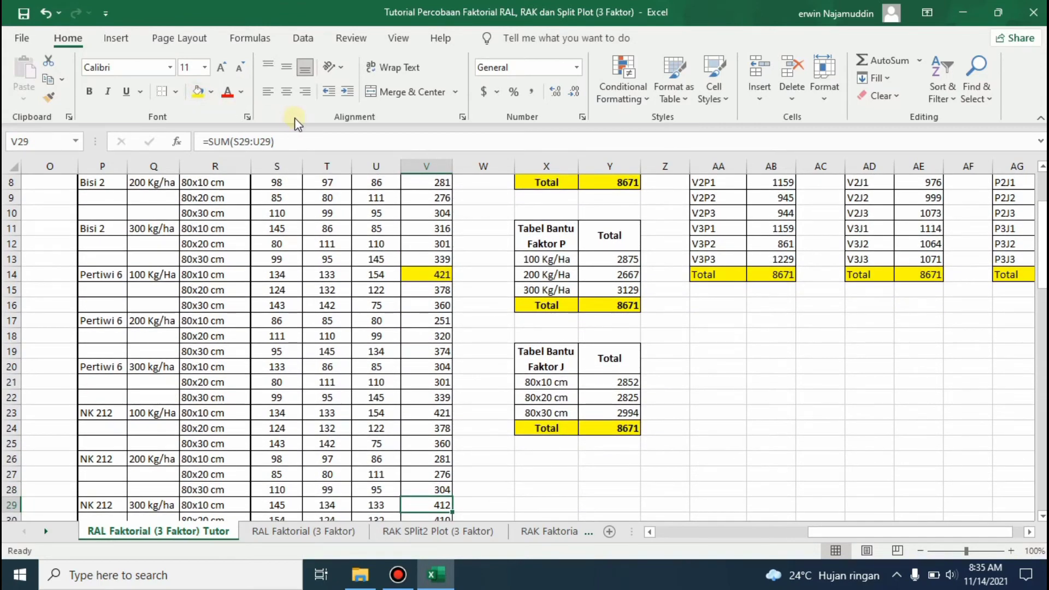
pyautogui.click(147, 413)
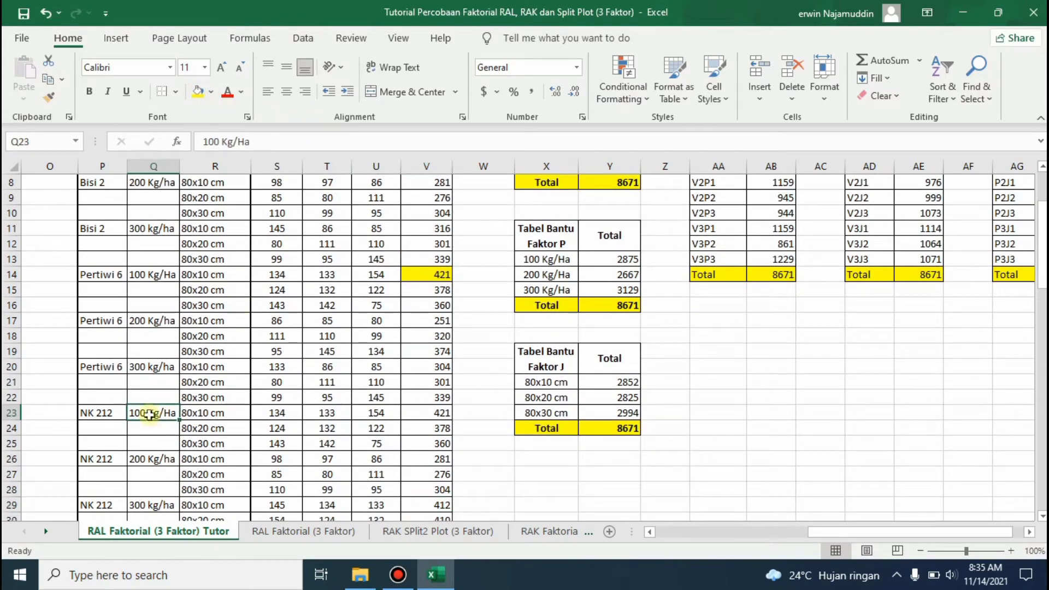
pyautogui.click(210, 414)
pyautogui.click(417, 416)
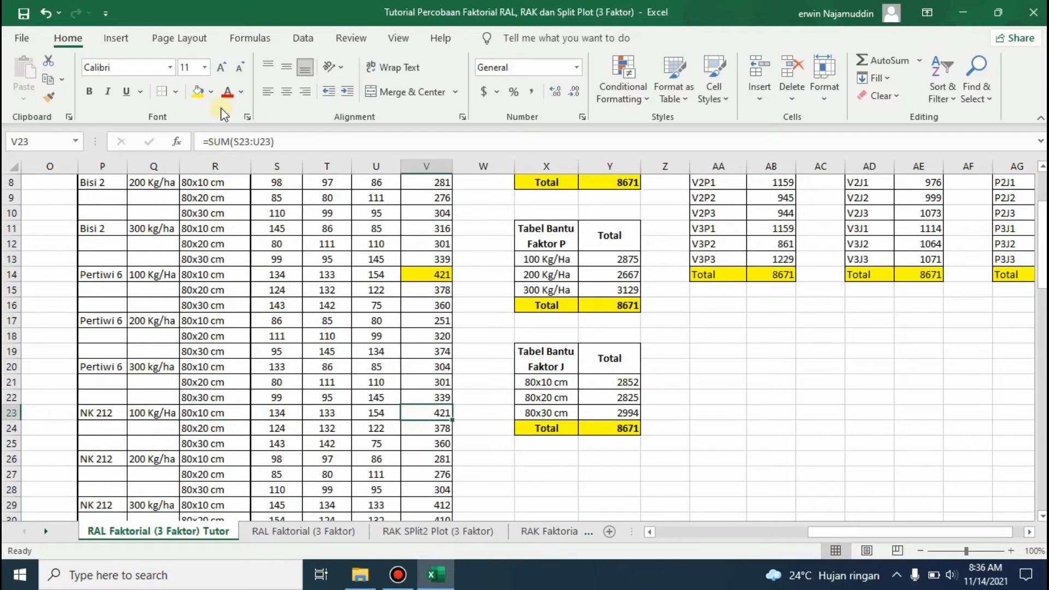
pyautogui.click(197, 93)
pyautogui.click(970, 254)
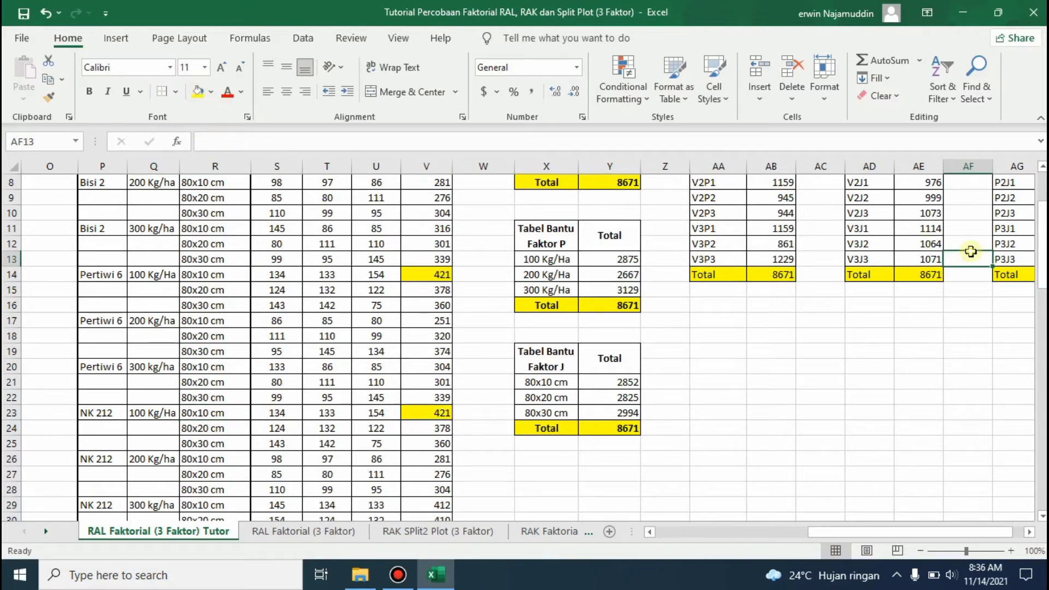
# Calculate the P1J1 total in cell AH5 of the PJ helper table as the sum of V5, V14 and V23
pyautogui.press('Right')
pyautogui.press('Right')
pyautogui.press('Right')
pyautogui.press('Right')
pyautogui.press('Up')
pyautogui.press('Up')
pyautogui.press('Up')
pyautogui.press('Up')
pyautogui.press('Up')
pyautogui.press('Up')
pyautogui.press('Up')
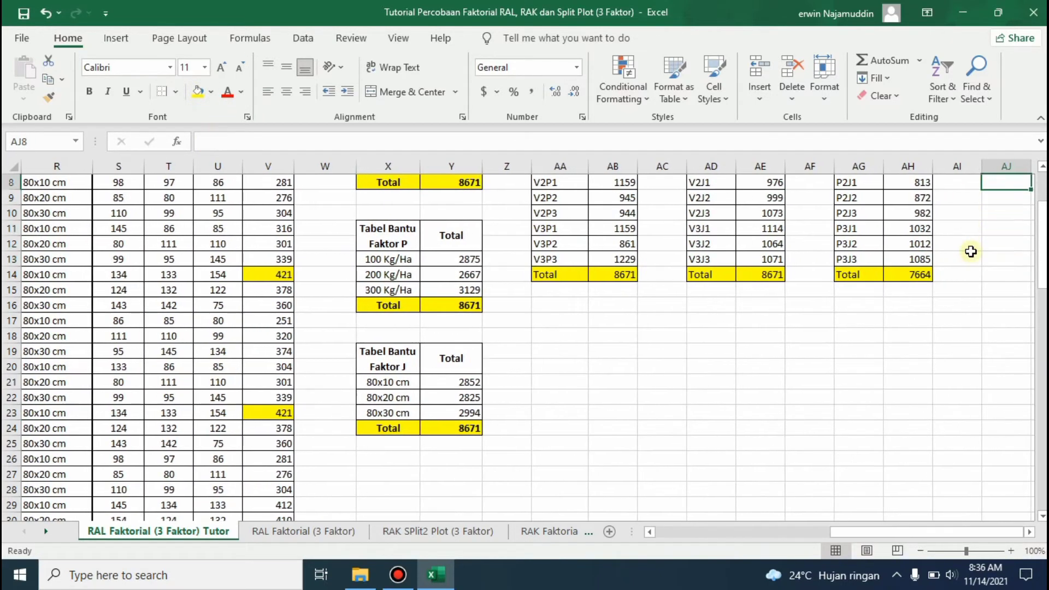
pyautogui.press('Up')
pyautogui.press('Left')
pyautogui.press('Left')
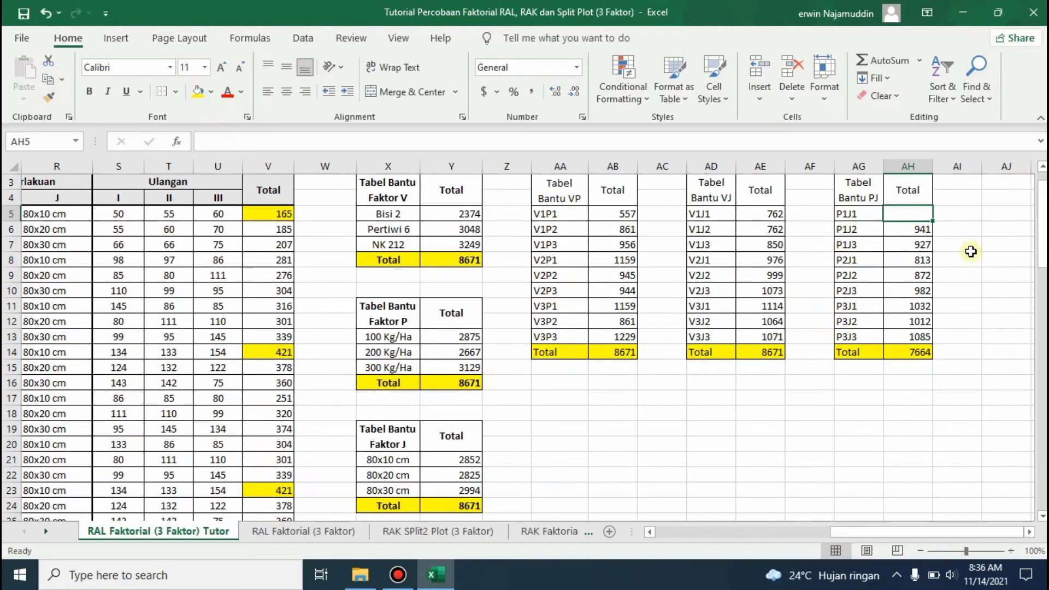
pyautogui.write('=sum(')
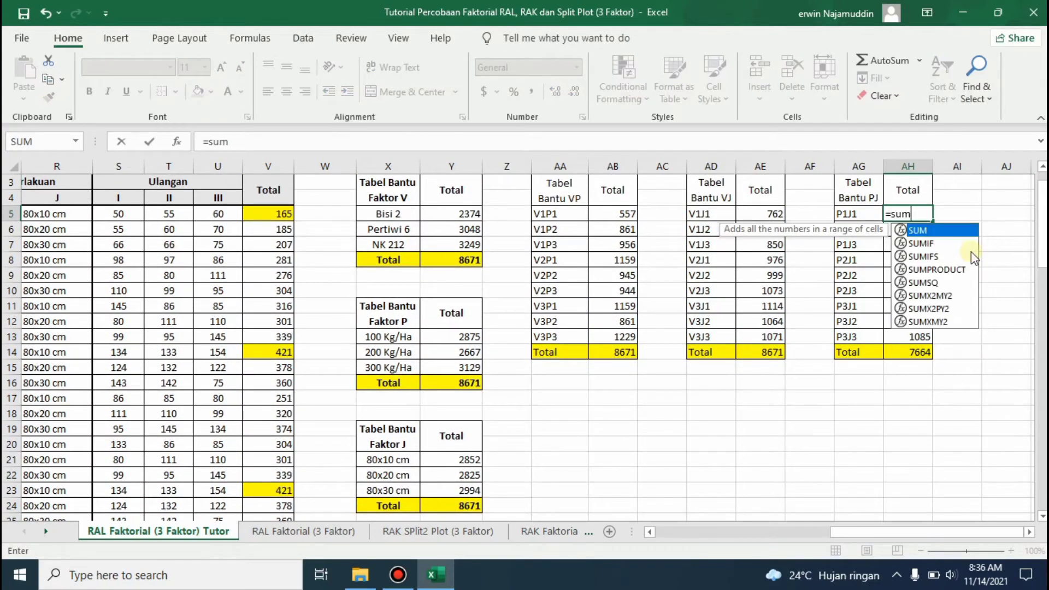
pyautogui.click(285, 213)
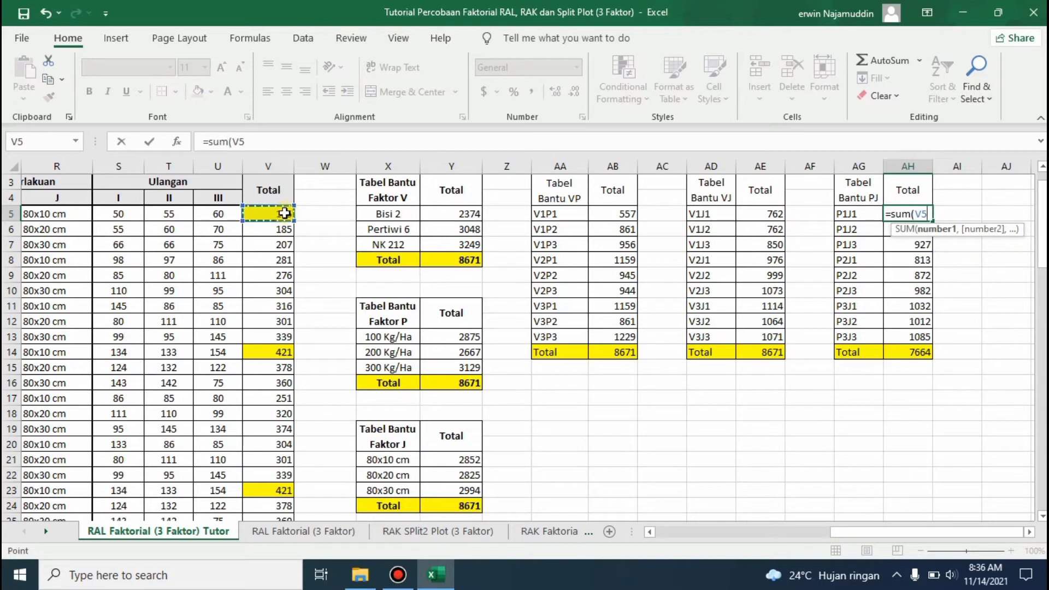
pyautogui.write(',')
pyautogui.click(273, 352)
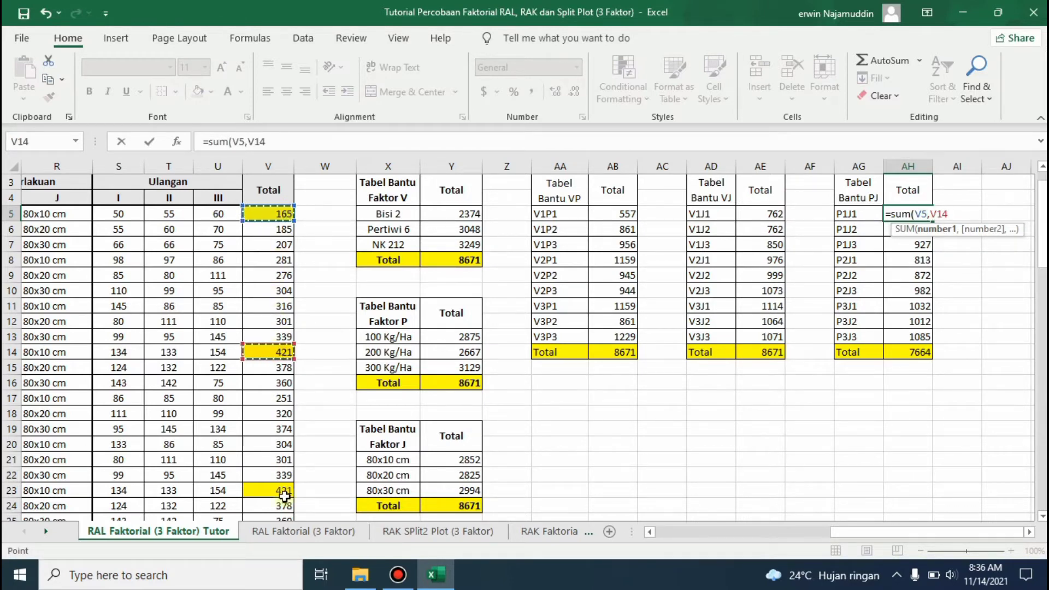
pyautogui.write(',')
pyautogui.click(284, 491)
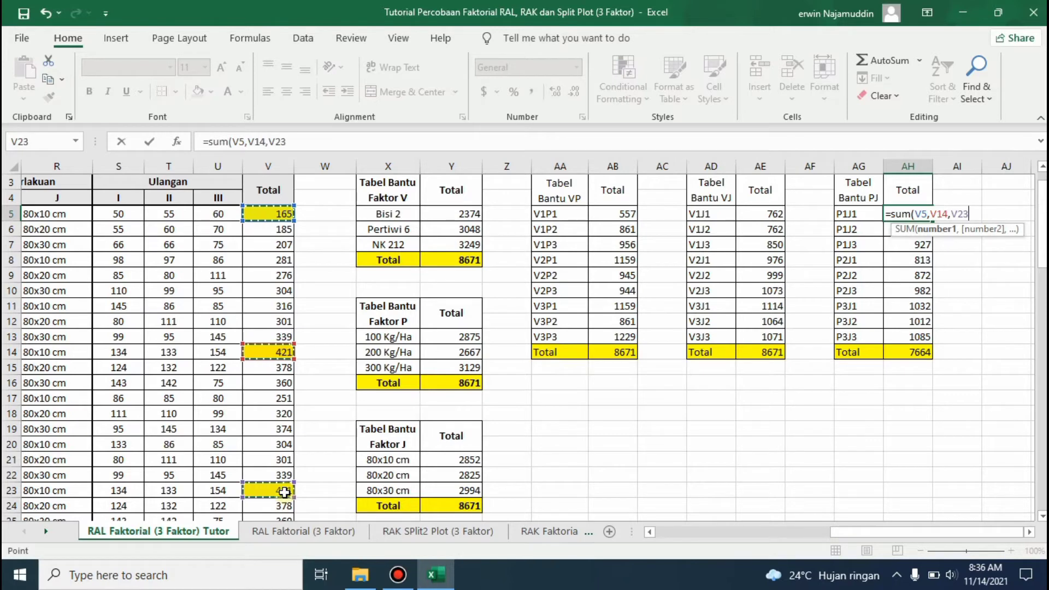
pyautogui.press('Return')
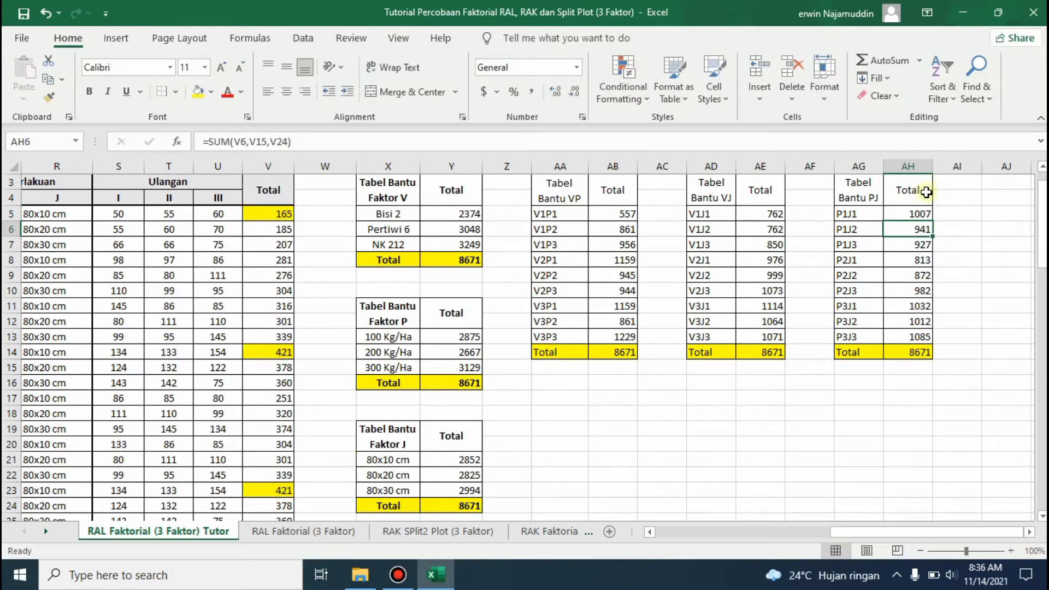
# Re-enter the P1J2 total in cell AH6 as the sum of V6, V15 and V24, and check the table's Total formula
pyautogui.click(919, 210)
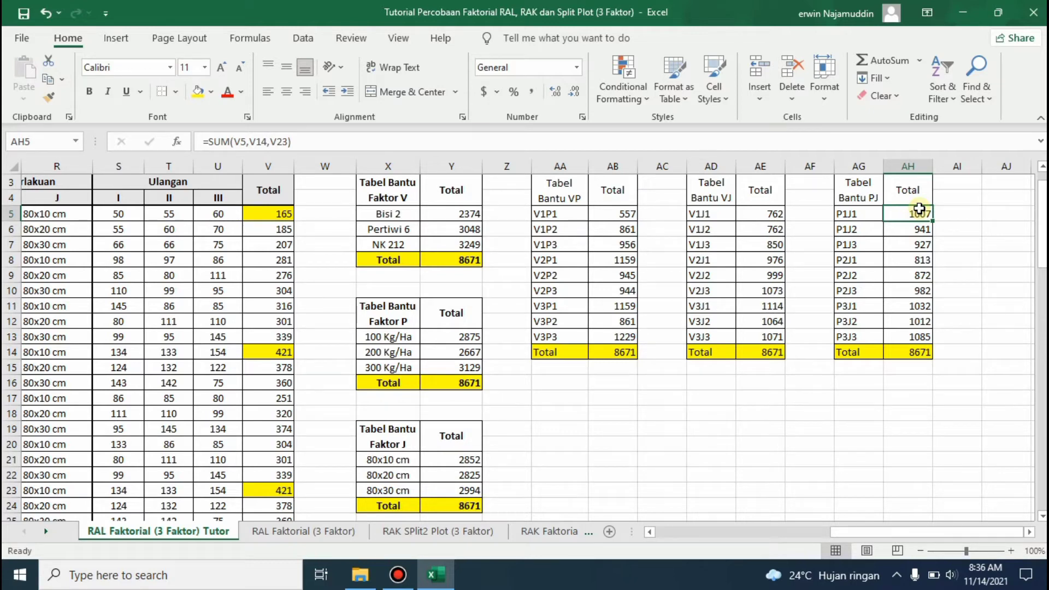
pyautogui.press('Down')
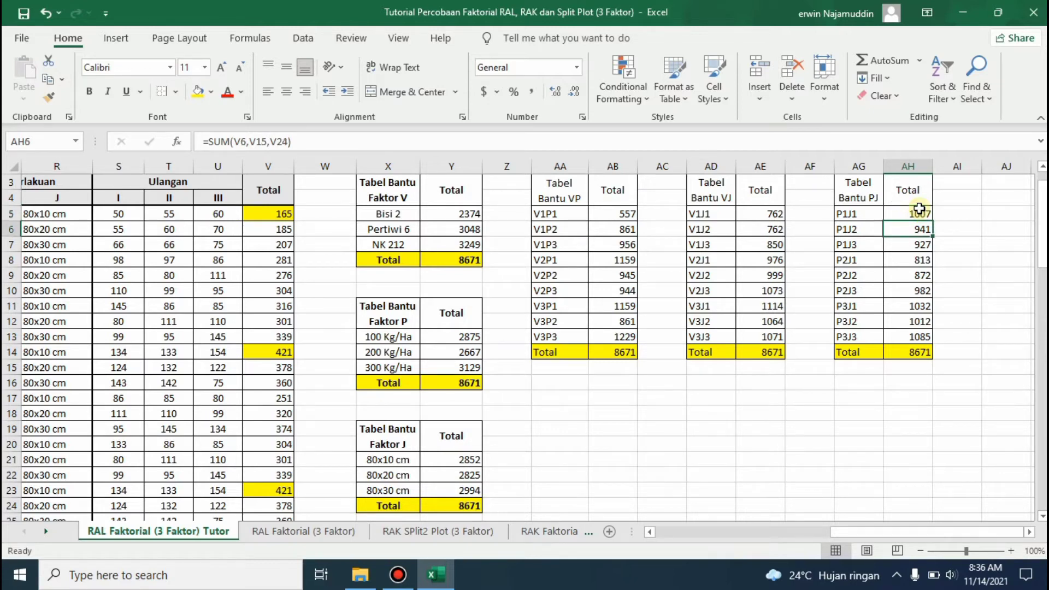
pyautogui.write('=')
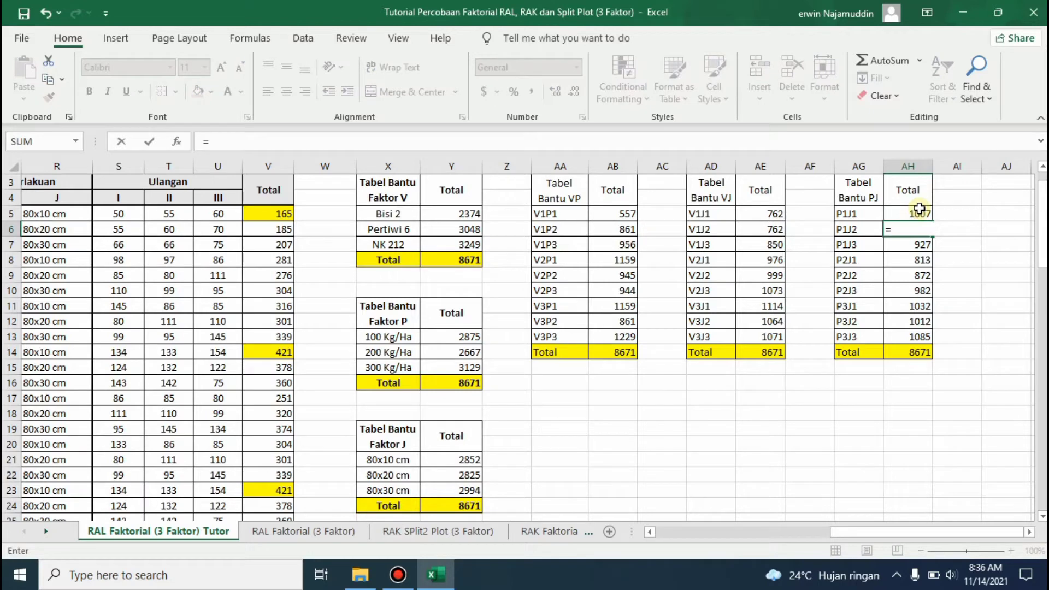
pyautogui.write('sum(')
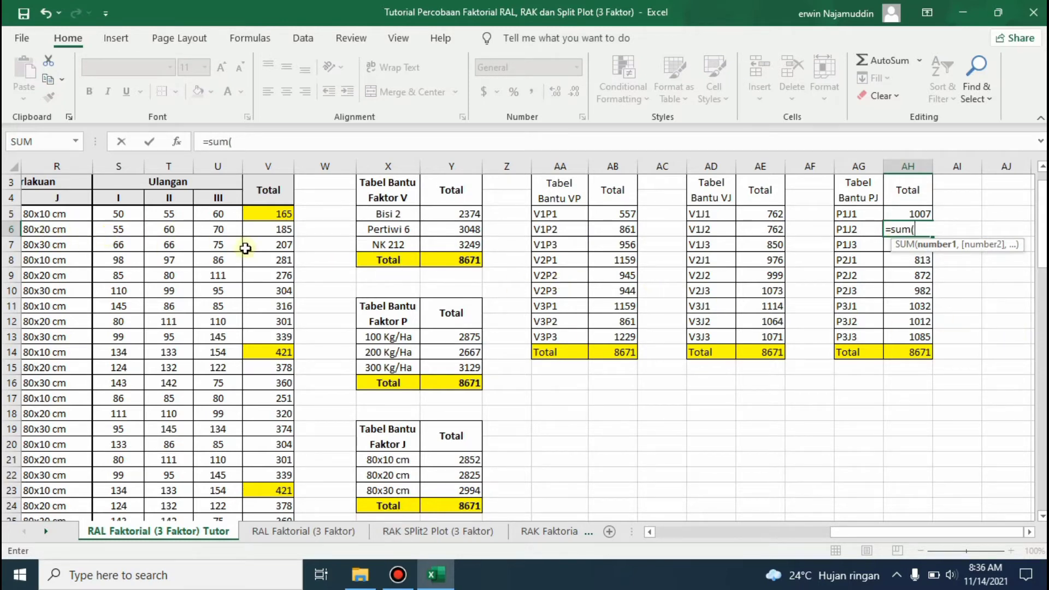
pyautogui.click(270, 230)
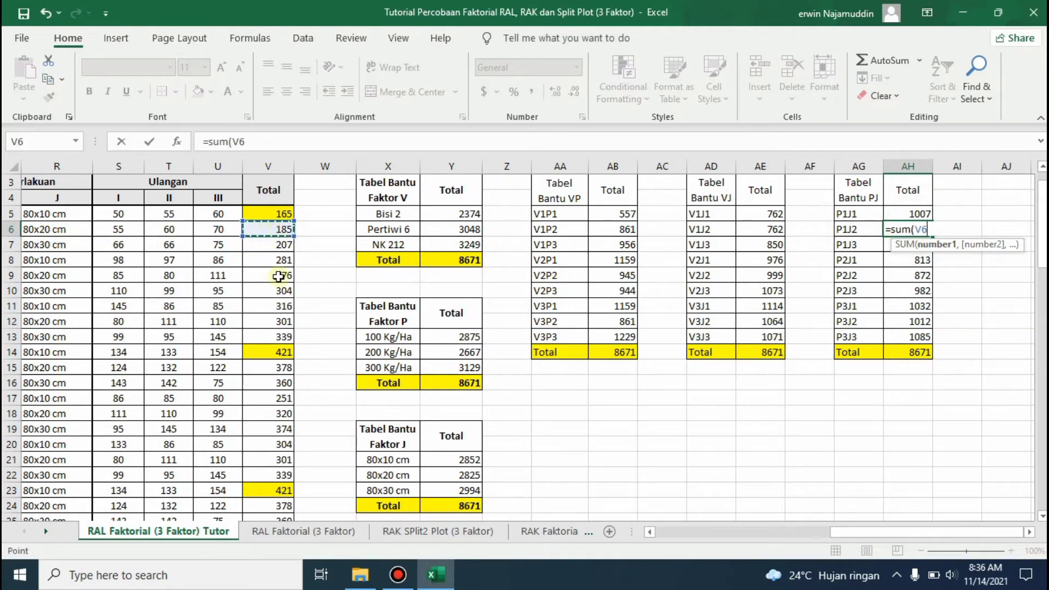
pyautogui.keyDown('ctrl'); pyautogui.click(282, 367); pyautogui.keyUp('ctrl')
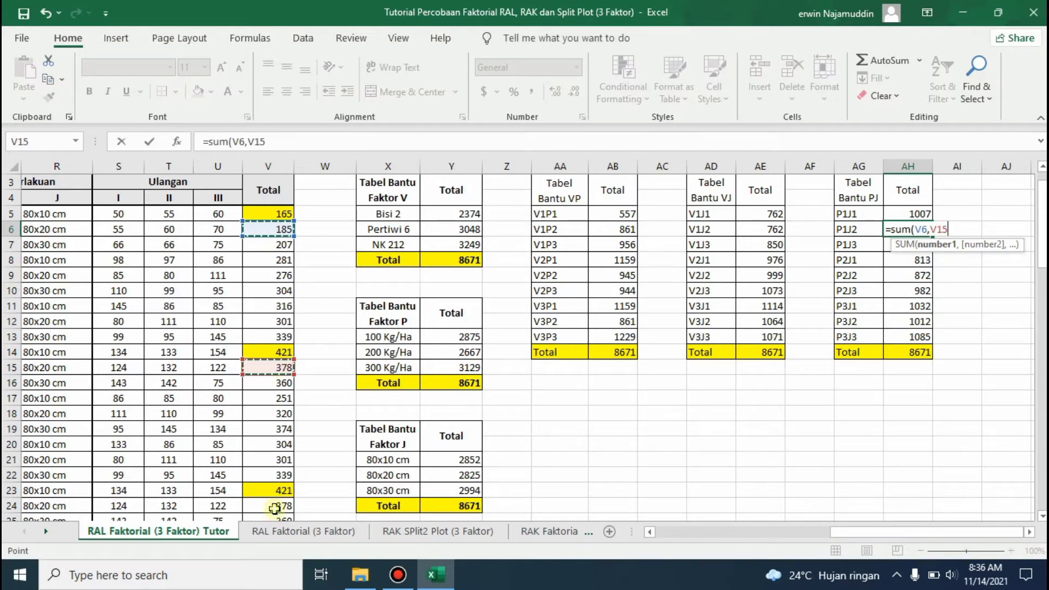
pyautogui.keyDown('ctrl'); pyautogui.click(274, 508); pyautogui.keyUp('ctrl')
pyautogui.moveTo(842, 531); pyautogui.dragTo(826, 532)
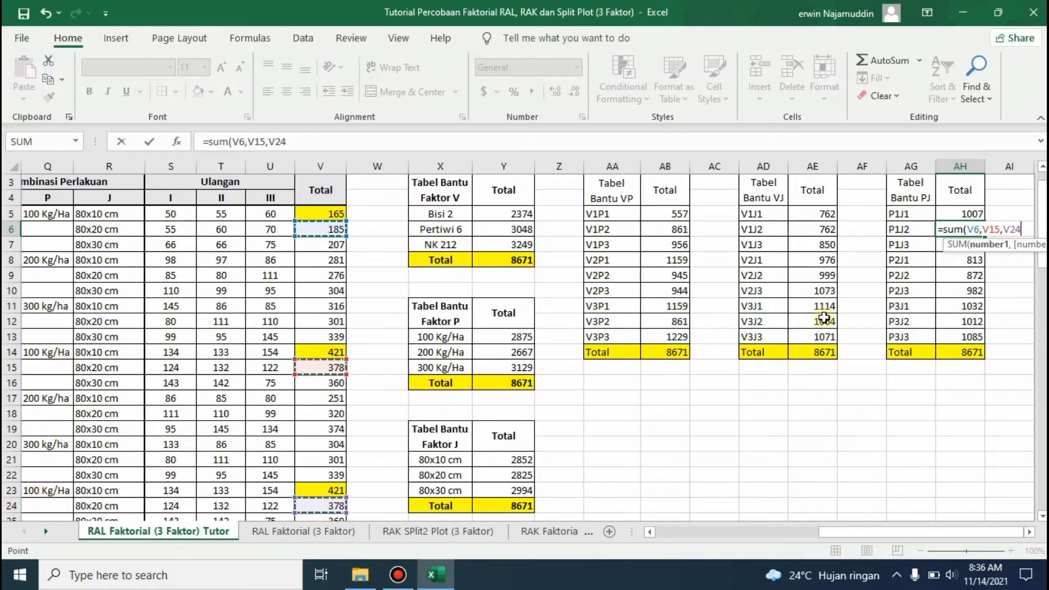
pyautogui.write(')')
pyautogui.press('Return')
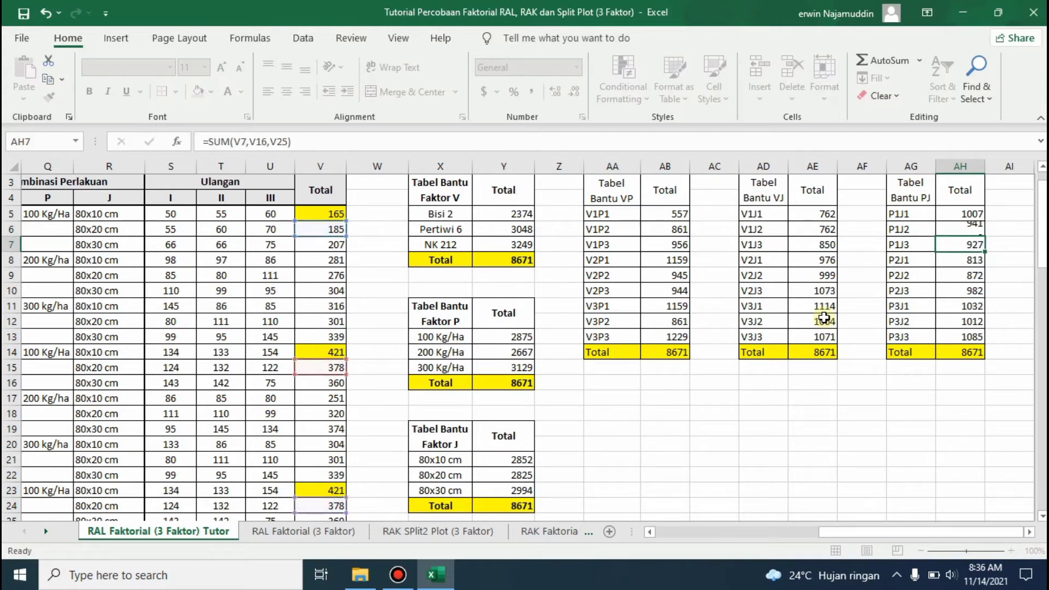
pyautogui.click(962, 231)
pyautogui.click(971, 353)
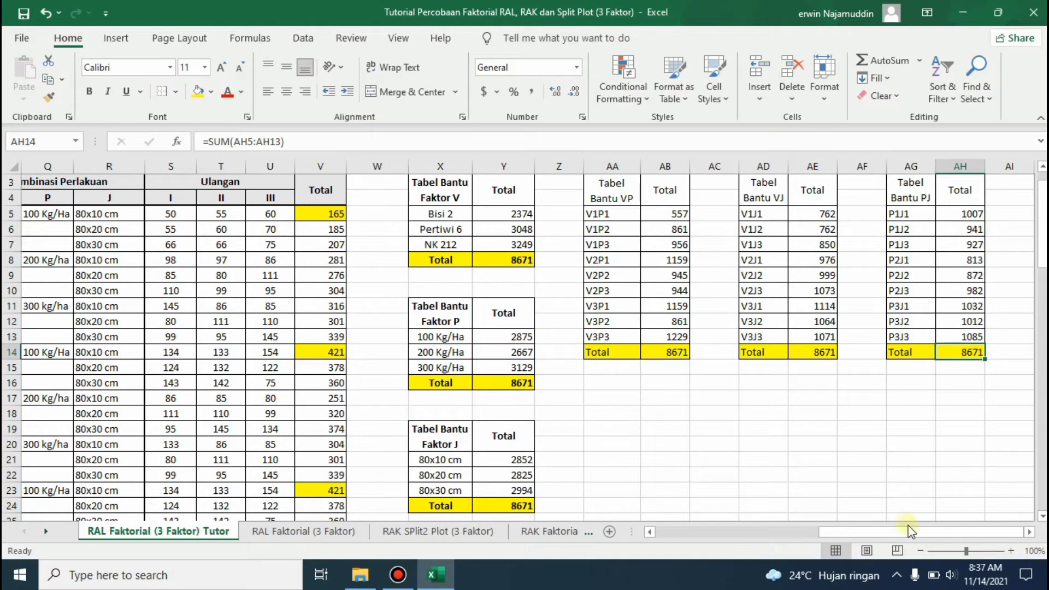
# Calculate the JK of factor V in cell R35 with =SUMSQ(Y5:Y7)/27-Y32
pyautogui.moveTo(910, 529); pyautogui.dragTo(889, 530)
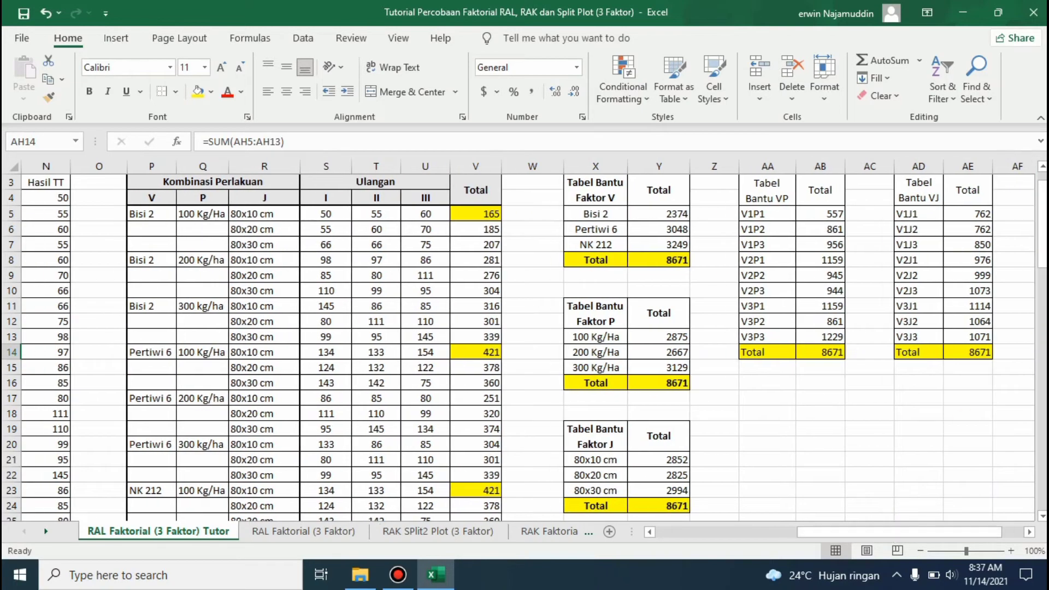
pyautogui.moveTo(1043, 224); pyautogui.dragTo(1045, 317)
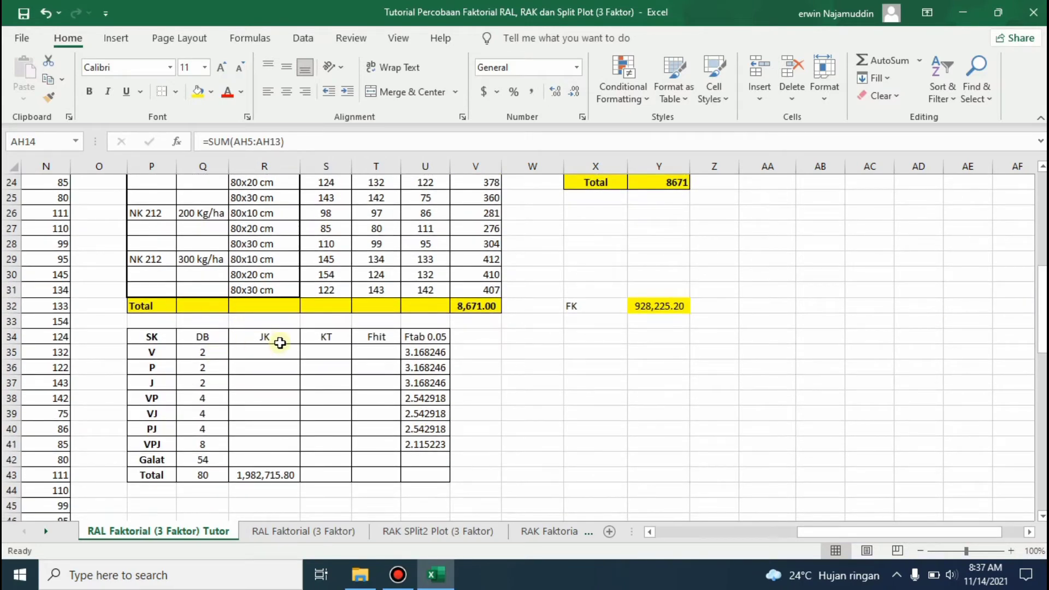
pyautogui.click(274, 354)
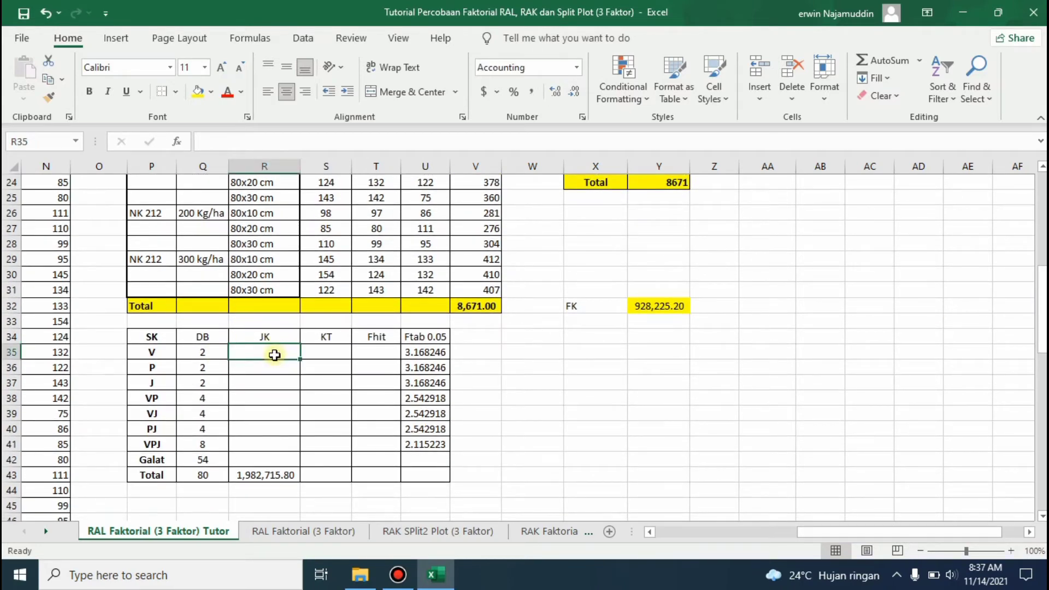
pyautogui.write('=sum')
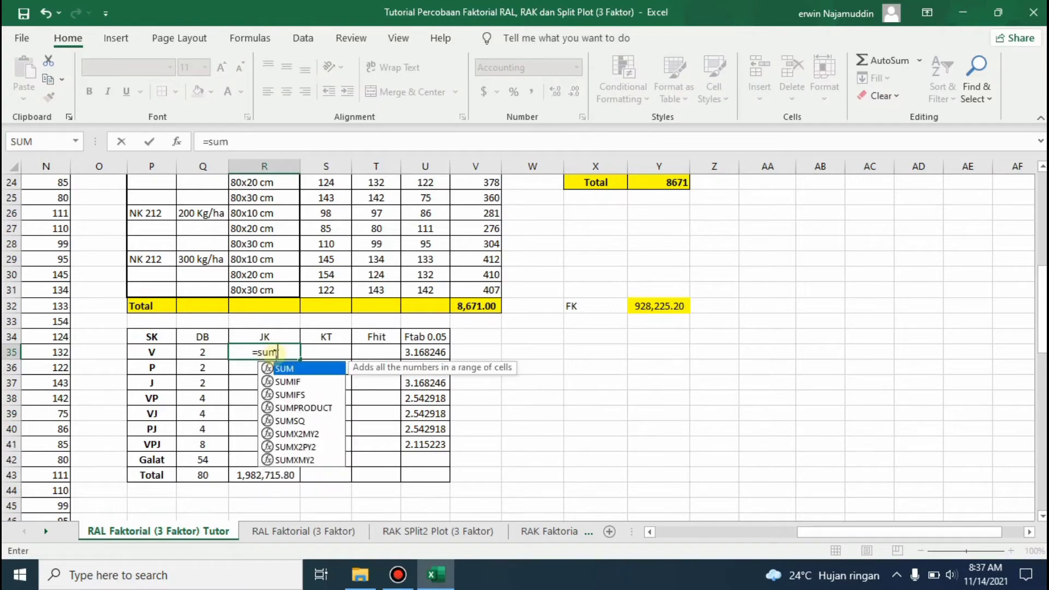
pyautogui.write('sq')
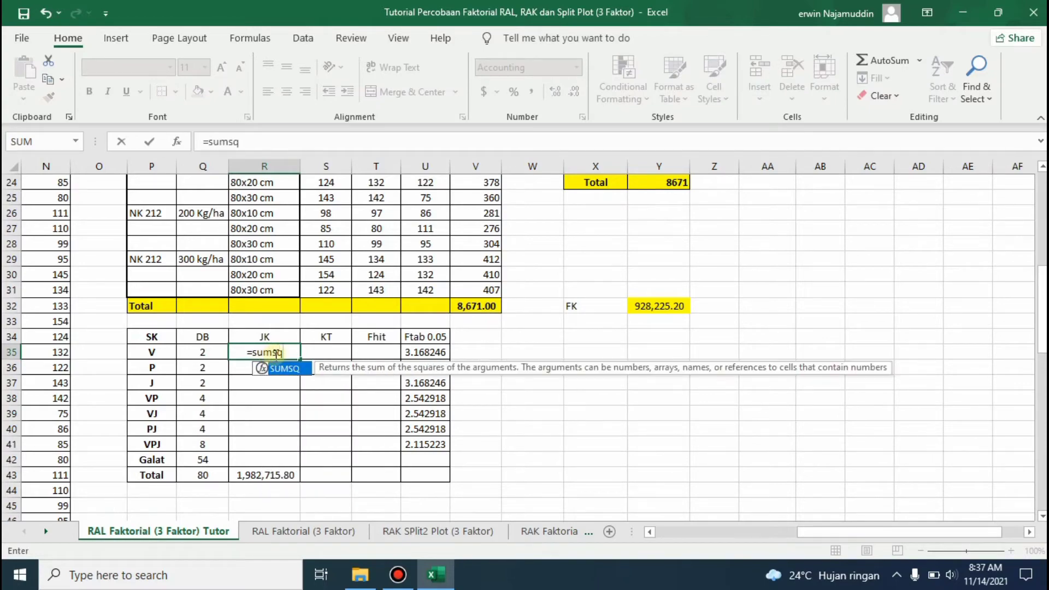
pyautogui.write('(')
pyautogui.moveTo(1042, 292); pyautogui.dragTo(1041, 198)
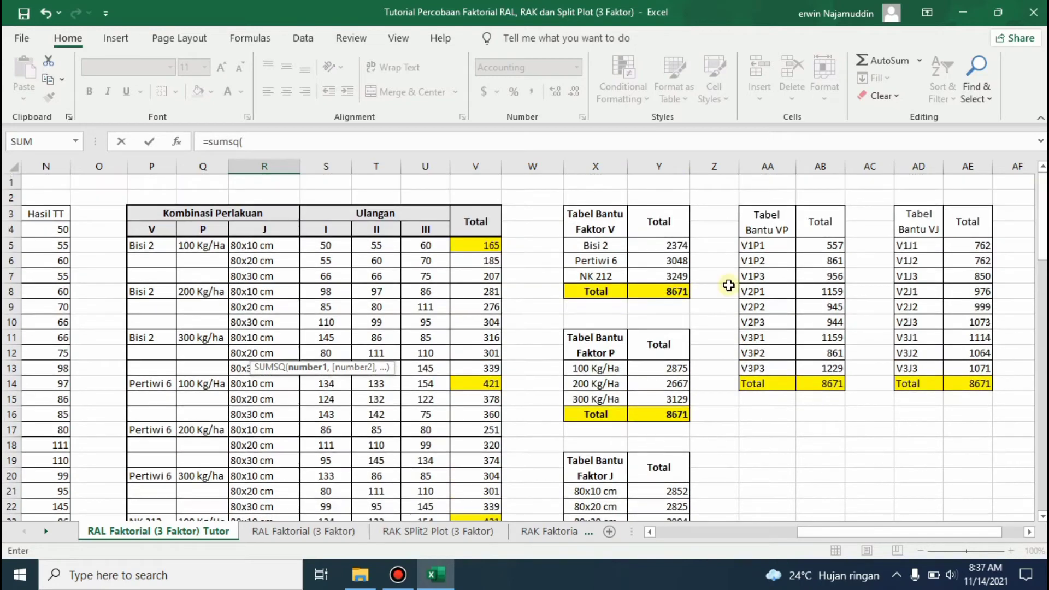
pyautogui.click(676, 249)
pyautogui.hotkey('shift', 'Down')
pyautogui.hotkey('shift', 'Down')
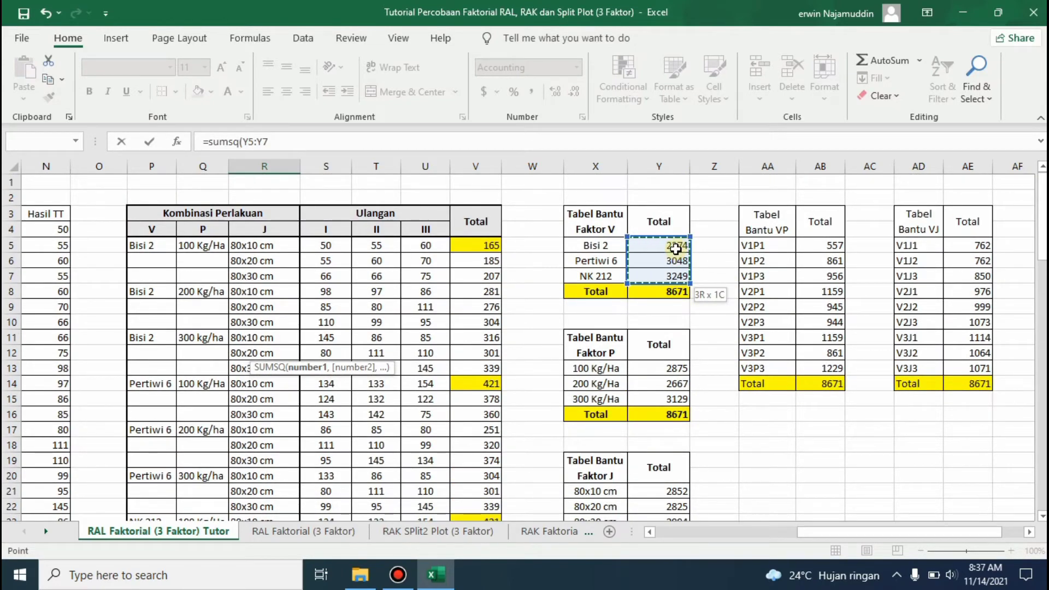
pyautogui.write(')/27-')
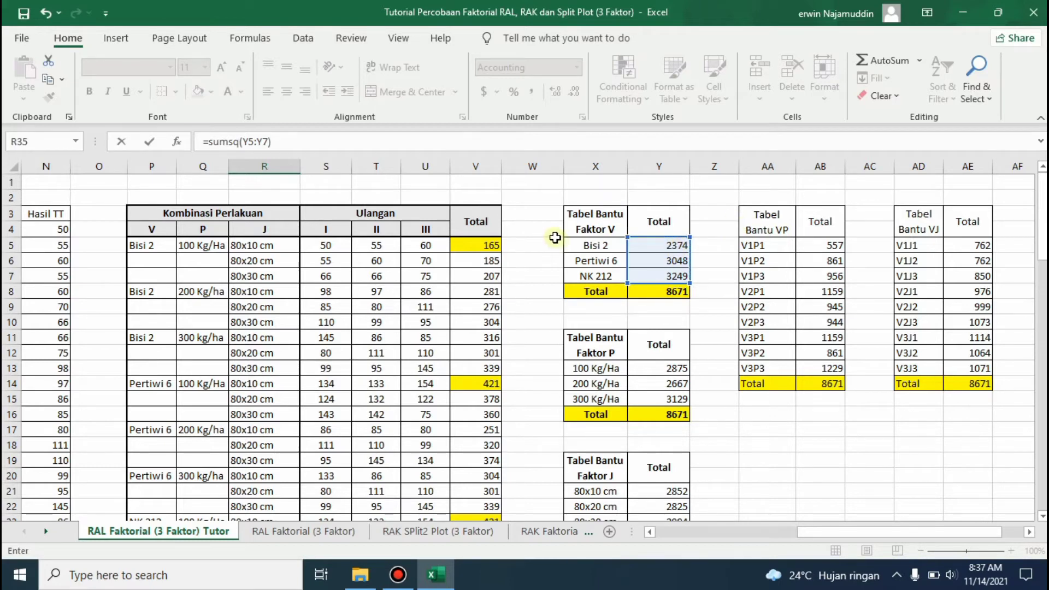
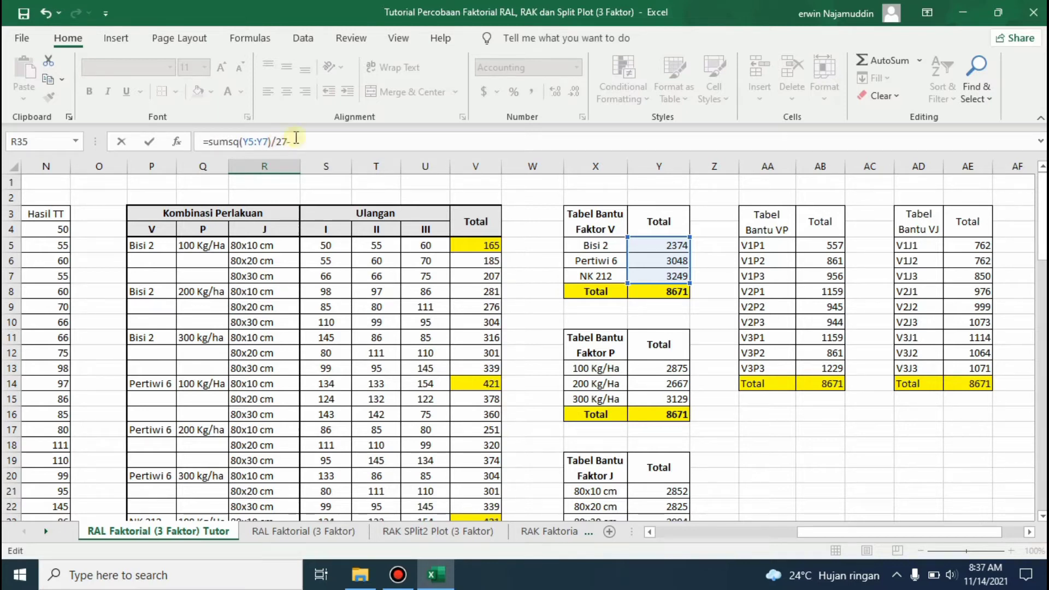
pyautogui.moveTo(1043, 216); pyautogui.dragTo(1044, 270)
pyautogui.click(662, 355)
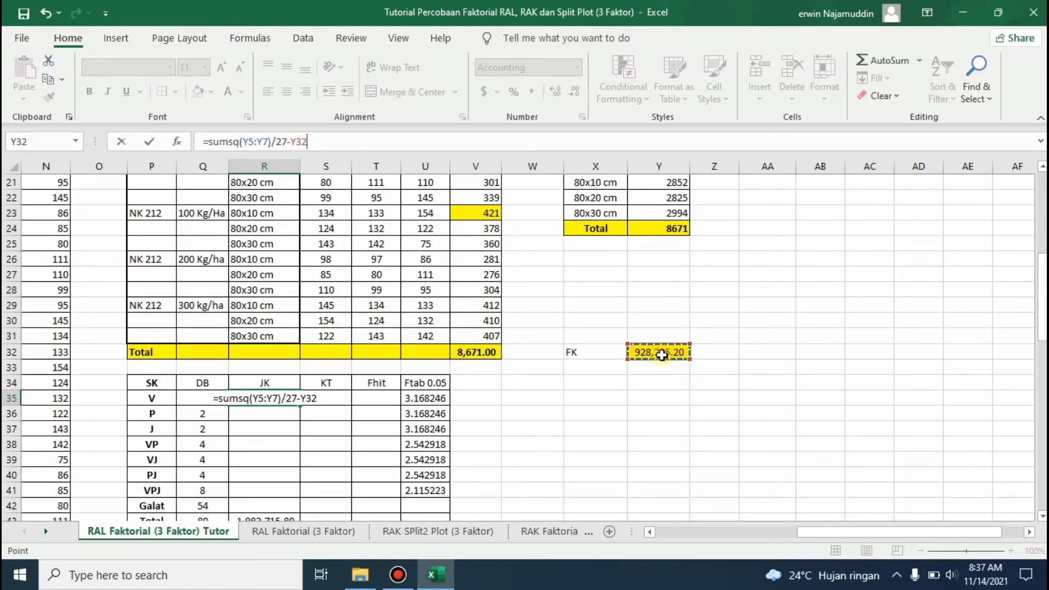
pyautogui.press('Return')
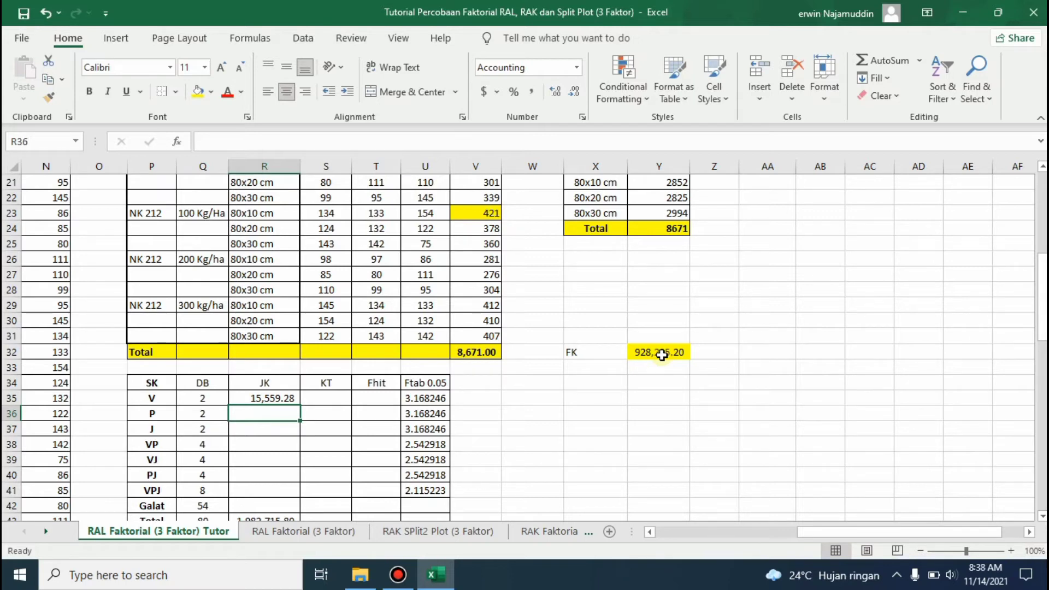
# Calculate the JK of factor P in cell R36 with =SUMSQ(Y13:Y15)/27-Y32
pyautogui.write('=sum')
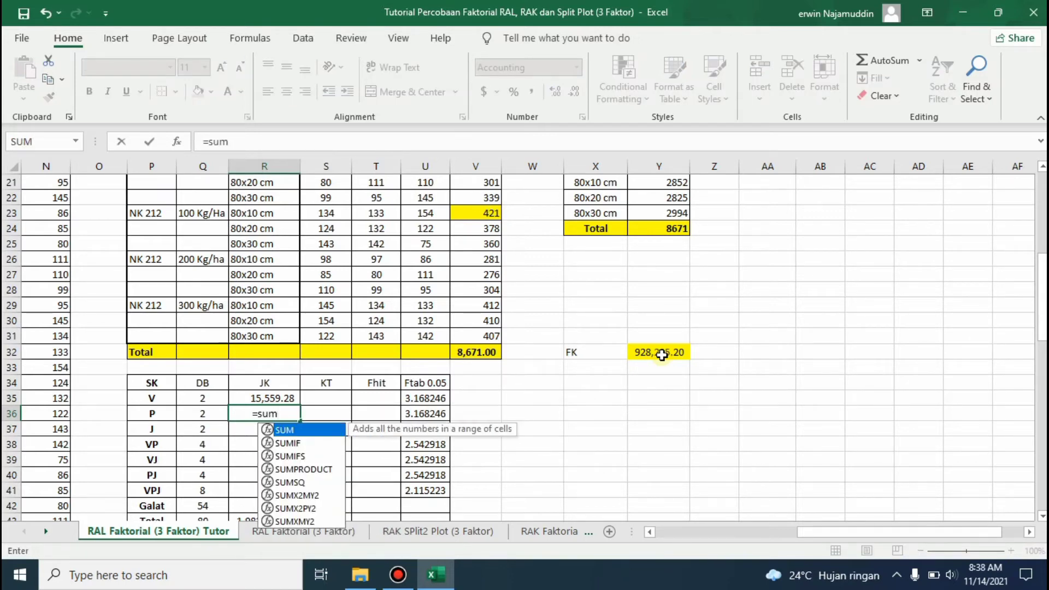
pyautogui.write('sq(')
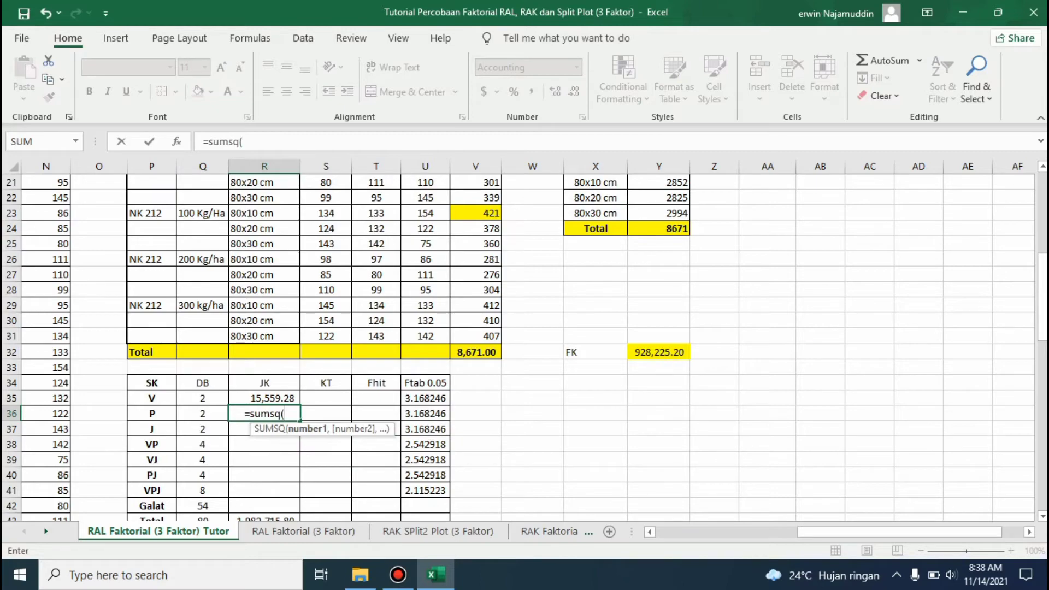
pyautogui.moveTo(1042, 322)
pyautogui.mouseDown()
pyautogui.moveTo(1042, 251)
pyautogui.moveTo(1042, 319)
pyautogui.mouseUp()
pyautogui.click(670, 320)
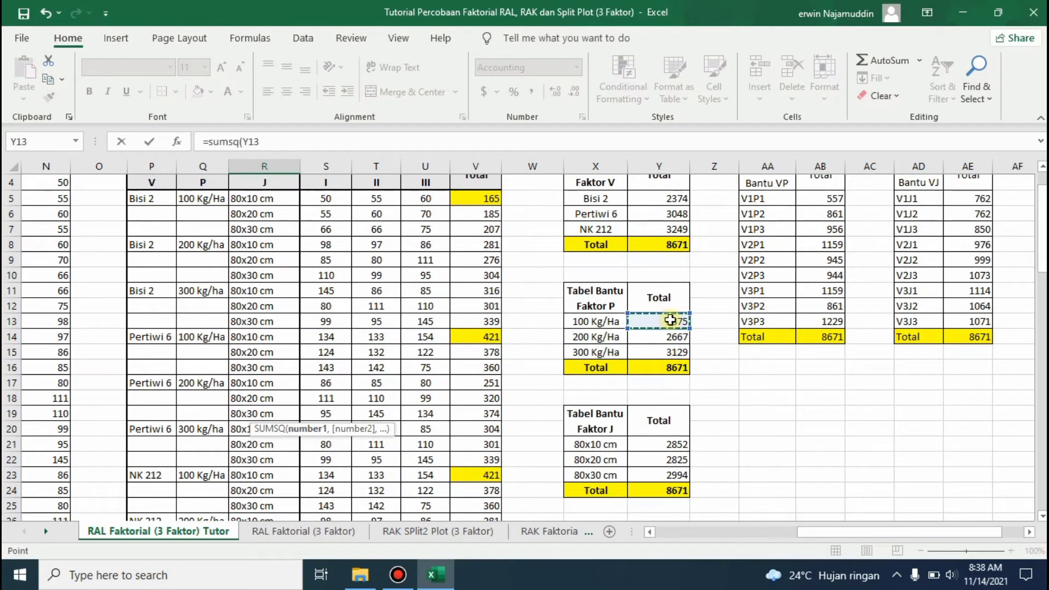
pyautogui.hotkey('shift', 'Down')
pyautogui.hotkey('shift', 'Down')
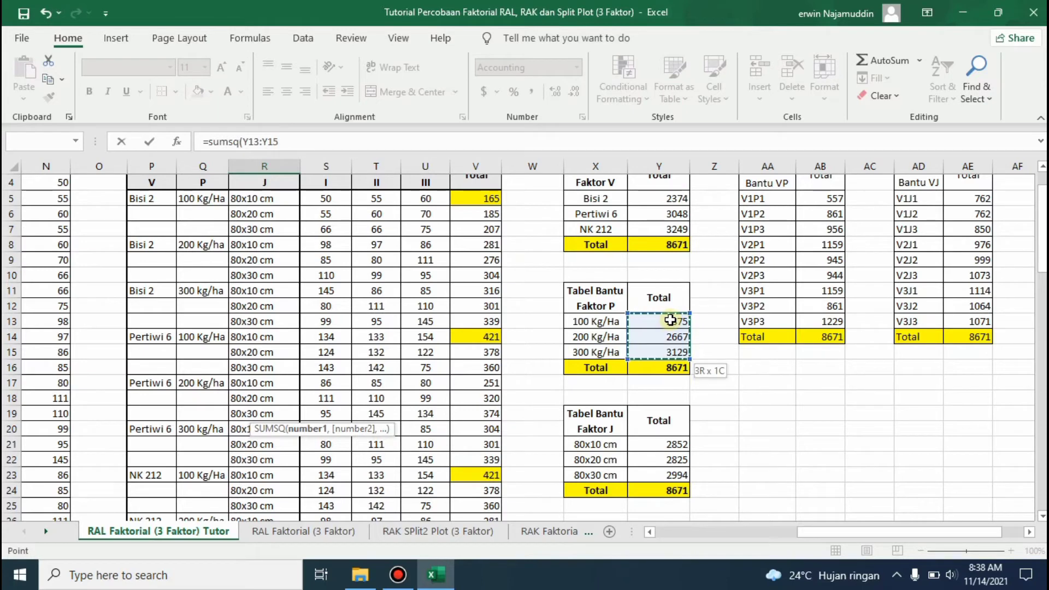
pyautogui.write(')/27-')
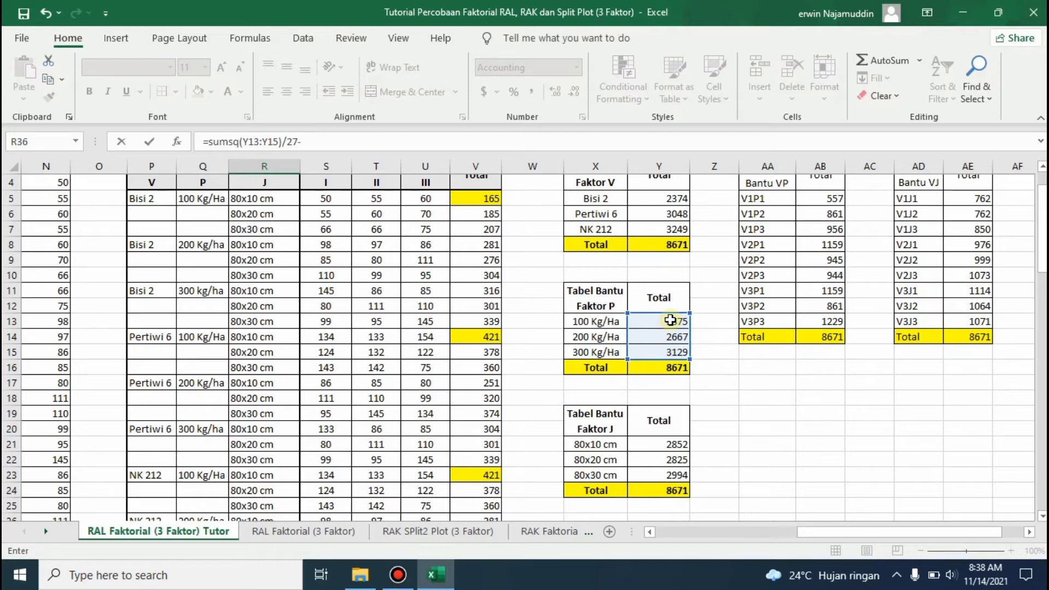
pyautogui.moveTo(1041, 210); pyautogui.dragTo(1041, 265)
pyautogui.click(655, 399)
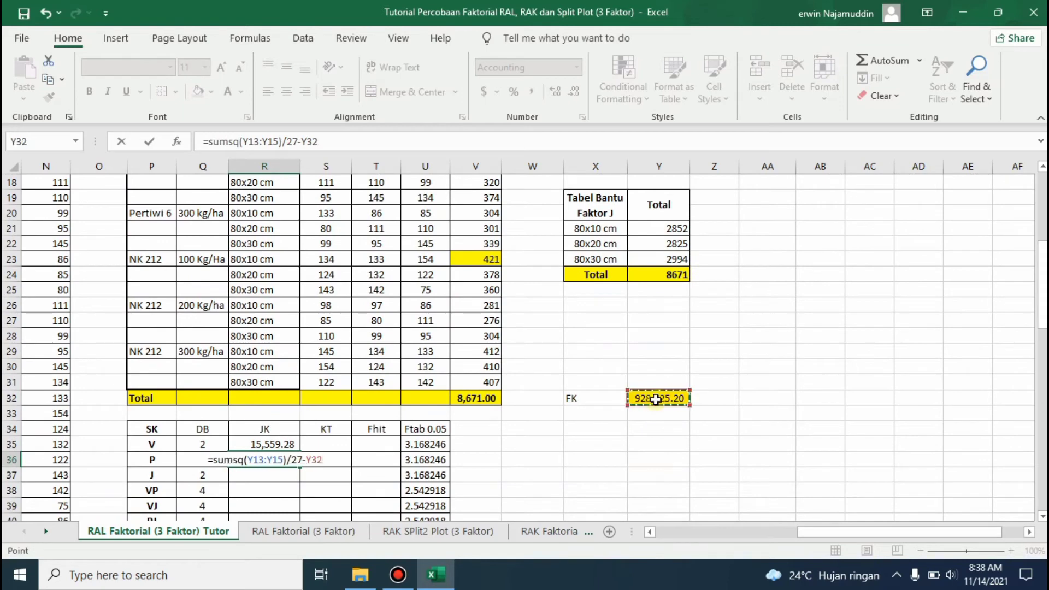
pyautogui.press('Return')
# Calculate the JK of factor J in cell R37 with =SUMSQ(Y21:Y23)/27-Y32
pyautogui.write('=')
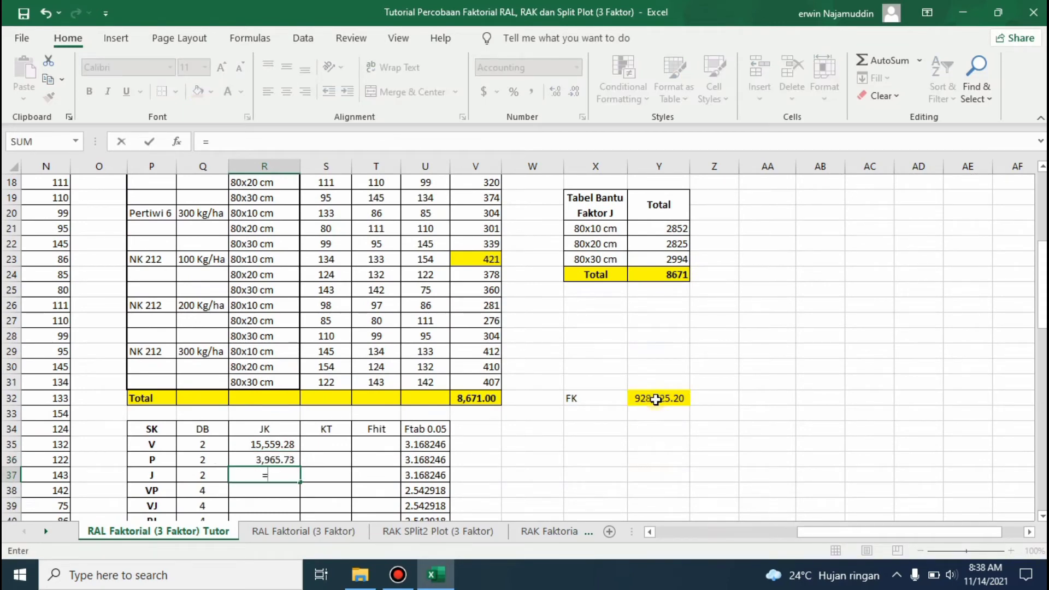
pyautogui.write('sum')
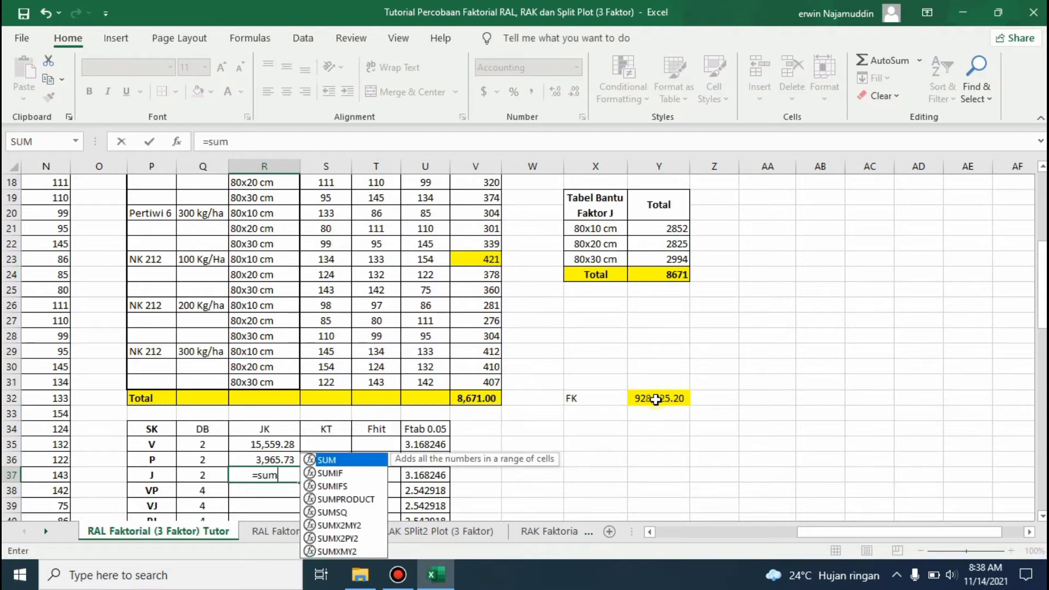
pyautogui.write('sq(')
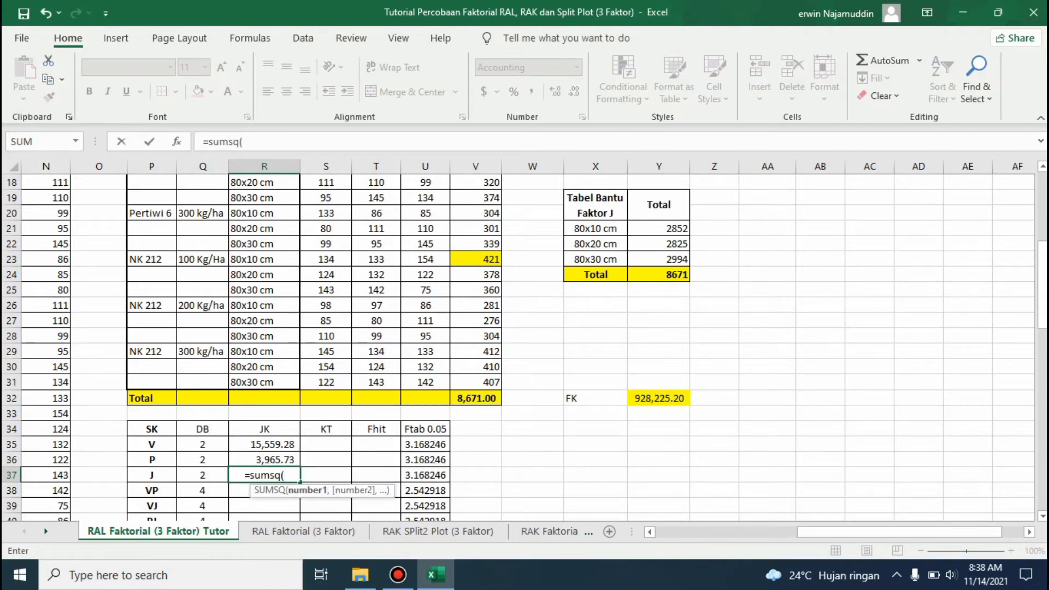
pyautogui.moveTo(1040, 322); pyautogui.dragTo(1040, 306)
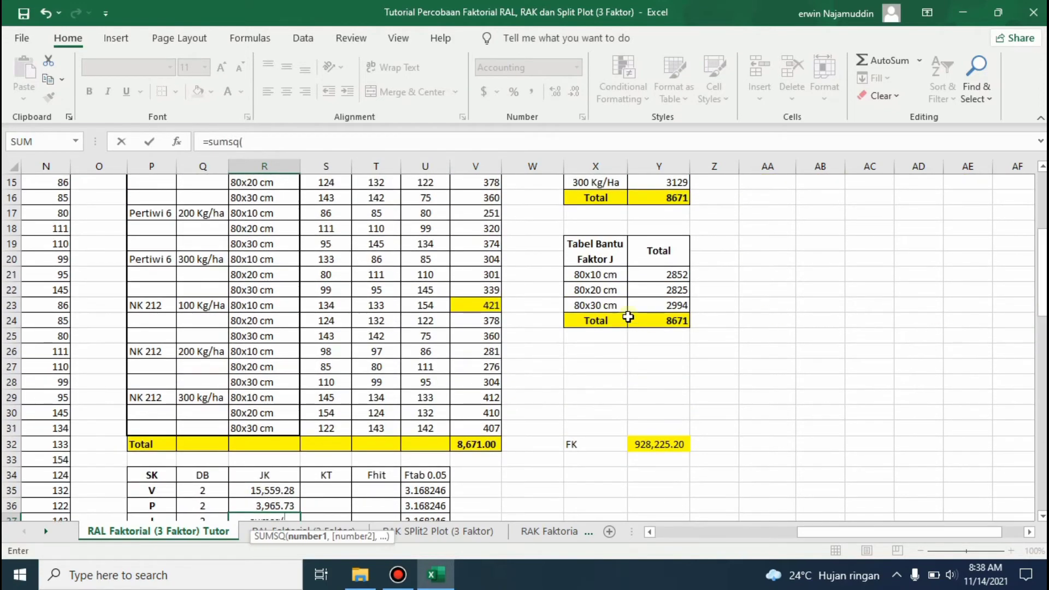
pyautogui.click(645, 275)
pyautogui.hotkey('shift', 'Down')
pyautogui.hotkey('shift', 'Down')
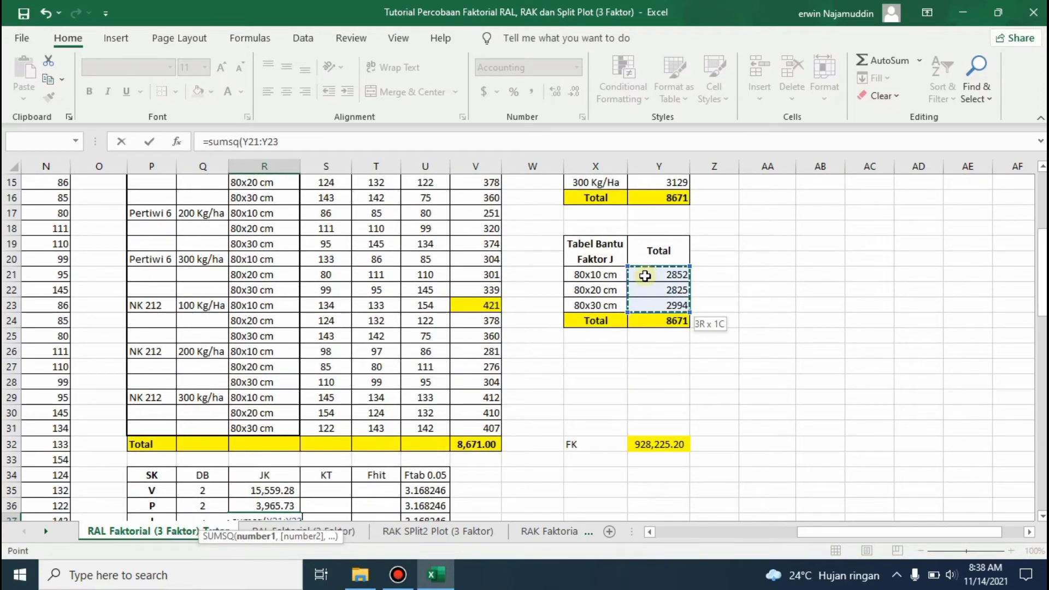
pyautogui.write(')/')
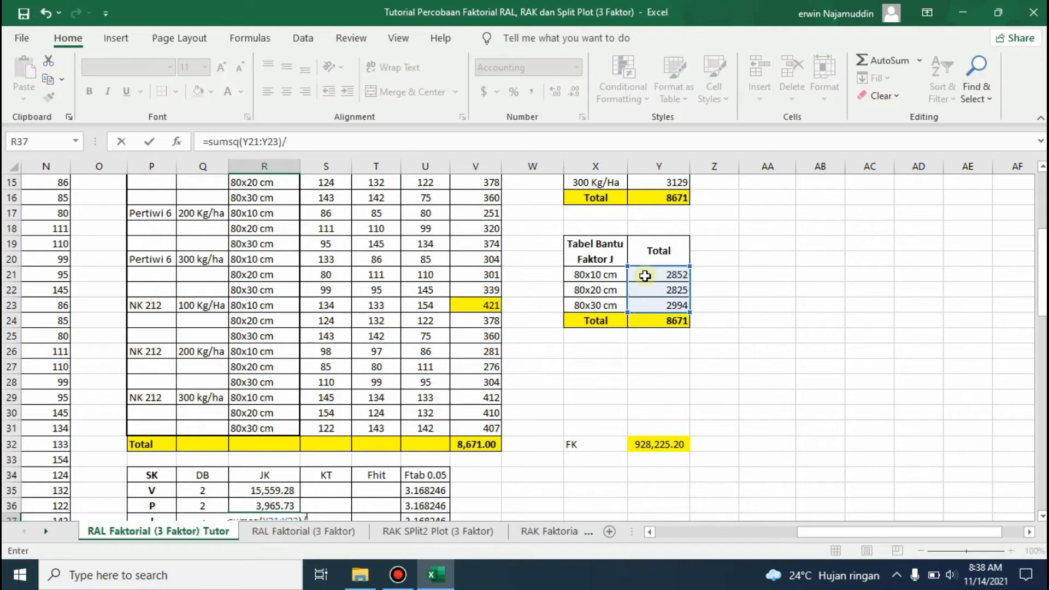
pyautogui.write('27-')
pyautogui.click(664, 441)
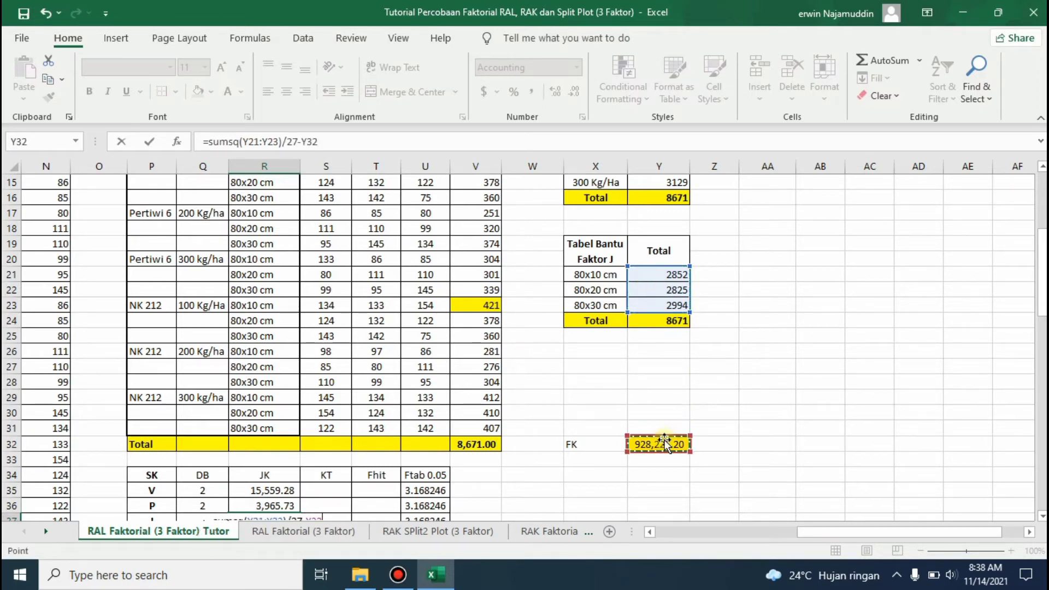
pyautogui.press('Return')
# Calculate the JK of the VP interaction in cell R38 with =SUMSQ(AB5:AB13)/9-Y32-R35-R36
pyautogui.press('Down')
pyautogui.press('Down')
pyautogui.press('Down')
pyautogui.press('Down')
pyautogui.press('Down')
pyautogui.press('Down')
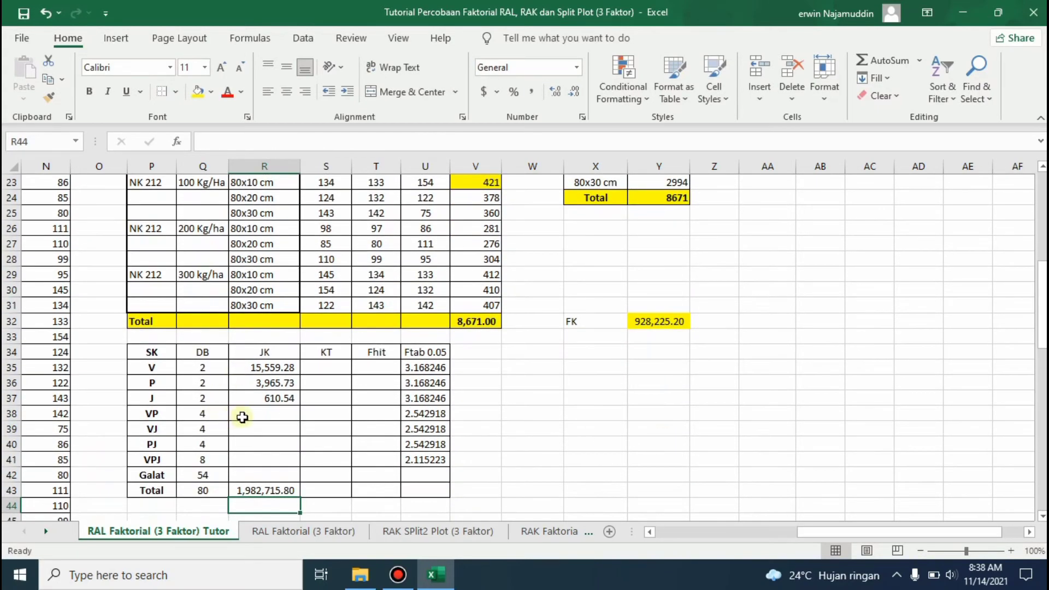
pyautogui.click(242, 416)
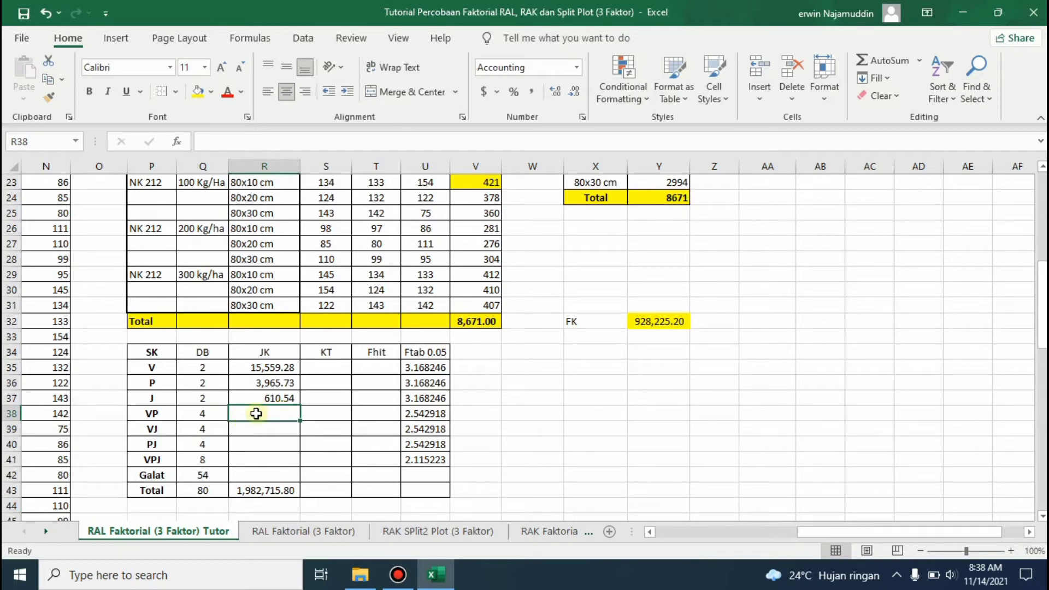
pyautogui.write('=')
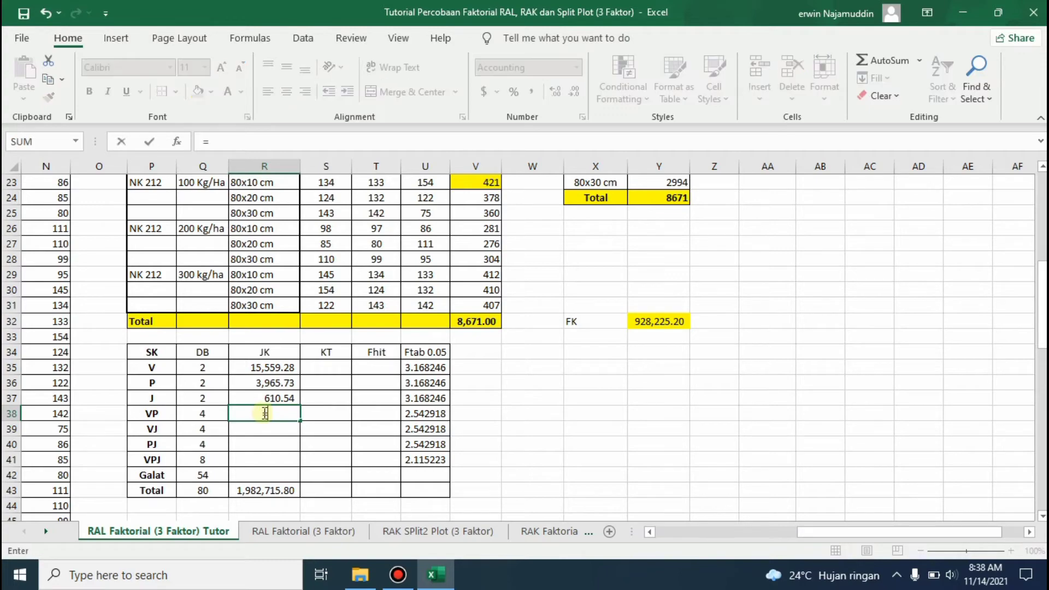
pyautogui.write('sumsq(')
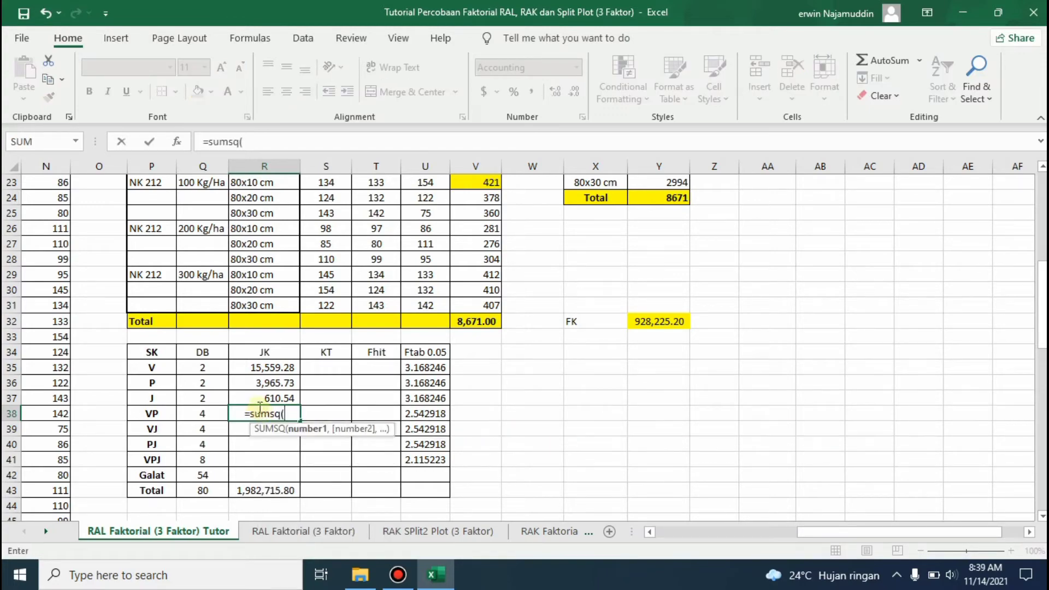
pyautogui.moveTo(1045, 316); pyautogui.dragTo(1042, 219)
pyautogui.click(810, 249)
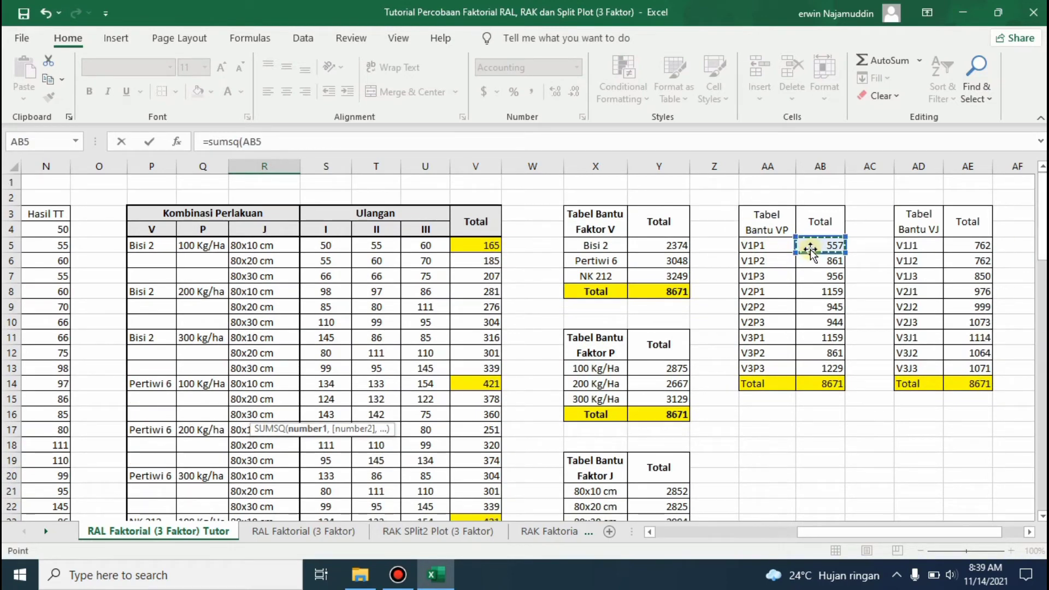
pyautogui.hotkey('shift', 'Down')
pyautogui.hotkey('shift', 'Down')
pyautogui.hotkey('shift', 'Down')
pyautogui.hotkey('shift', 'Down')
pyautogui.hotkey('shift', 'Down')
pyautogui.hotkey('shift', 'Down')
pyautogui.hotkey('shift', 'Down')
pyautogui.hotkey('shift', 'Down')
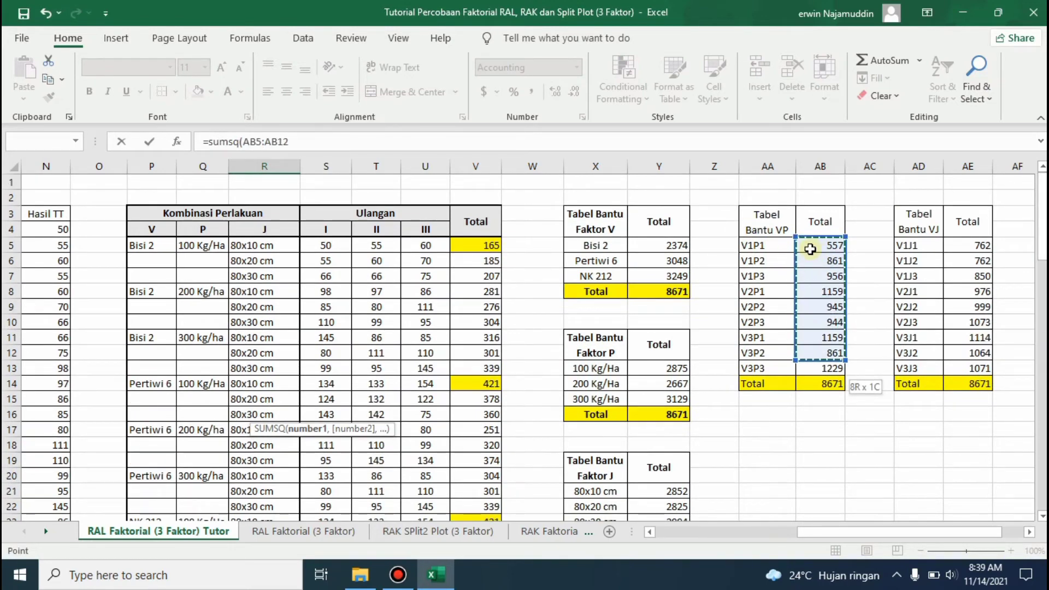
pyautogui.write(')/')
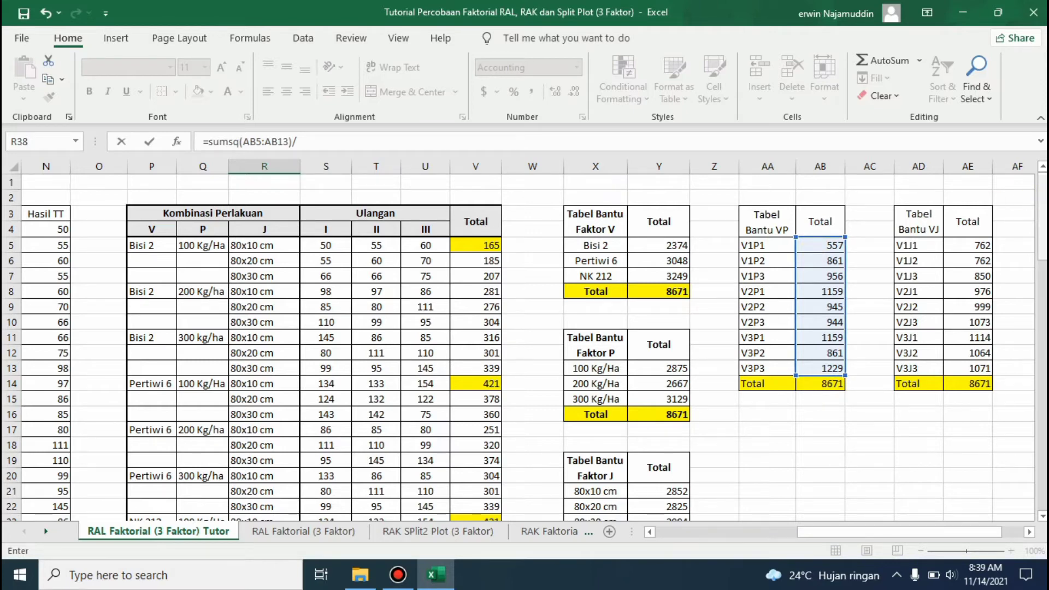
pyautogui.click(327, 143)
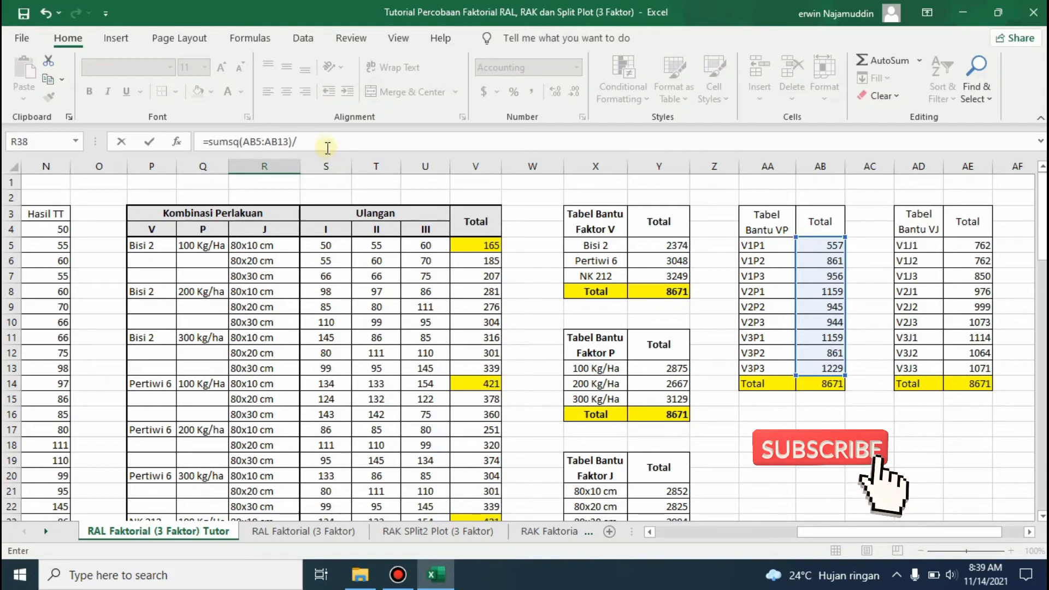
pyautogui.write('9-')
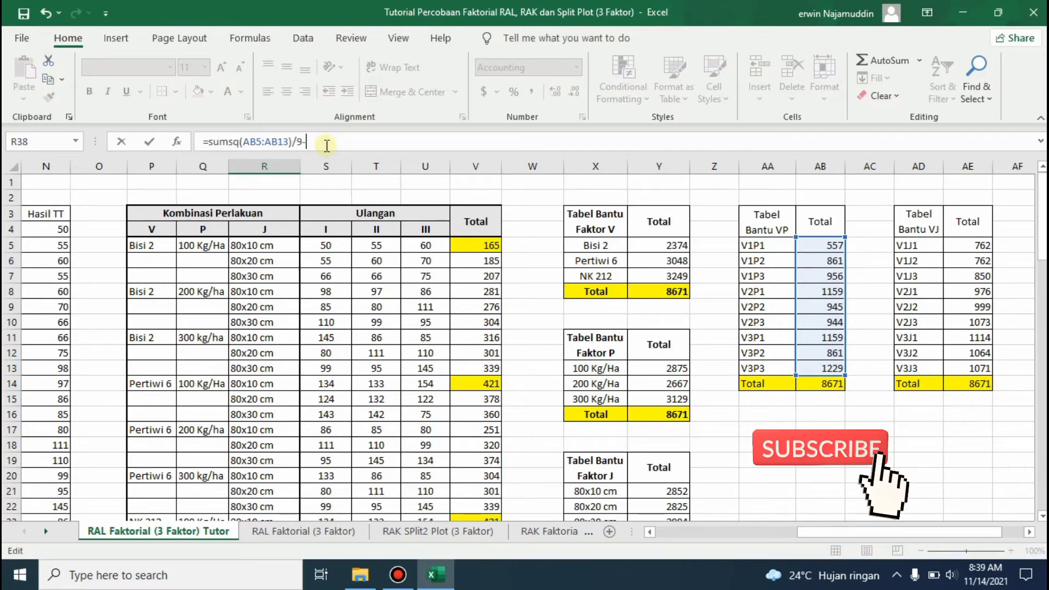
pyautogui.moveTo(1043, 218); pyautogui.dragTo(1042, 312)
pyautogui.click(645, 309)
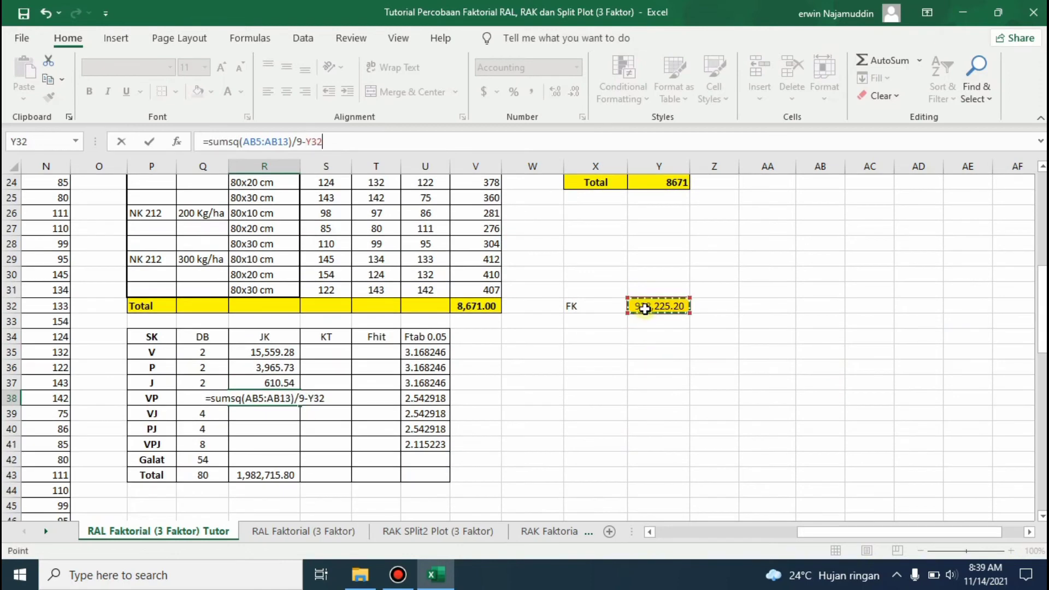
pyautogui.write('-')
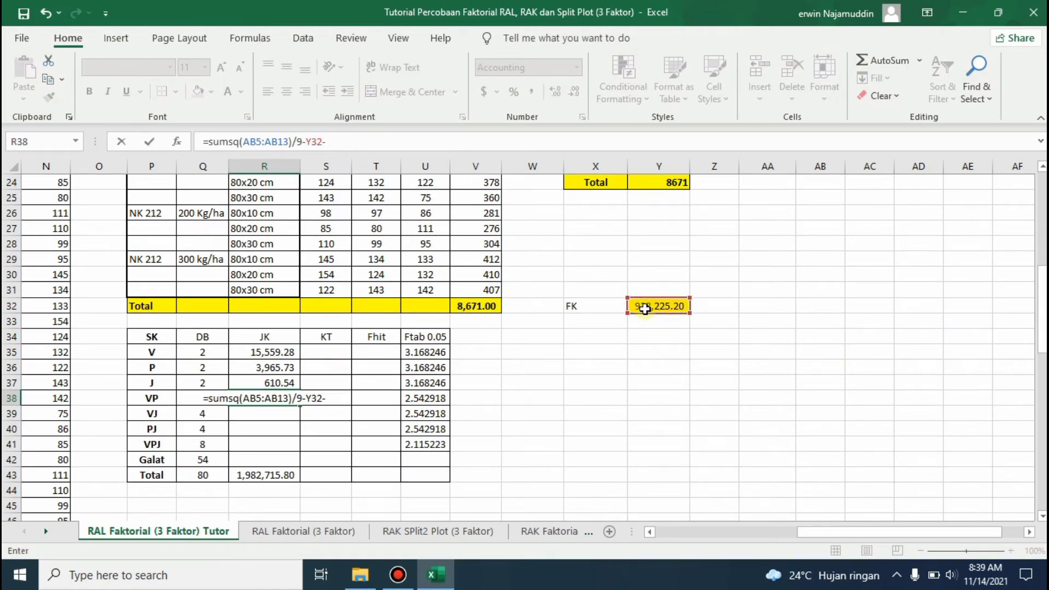
pyautogui.click(280, 351)
pyautogui.write('-')
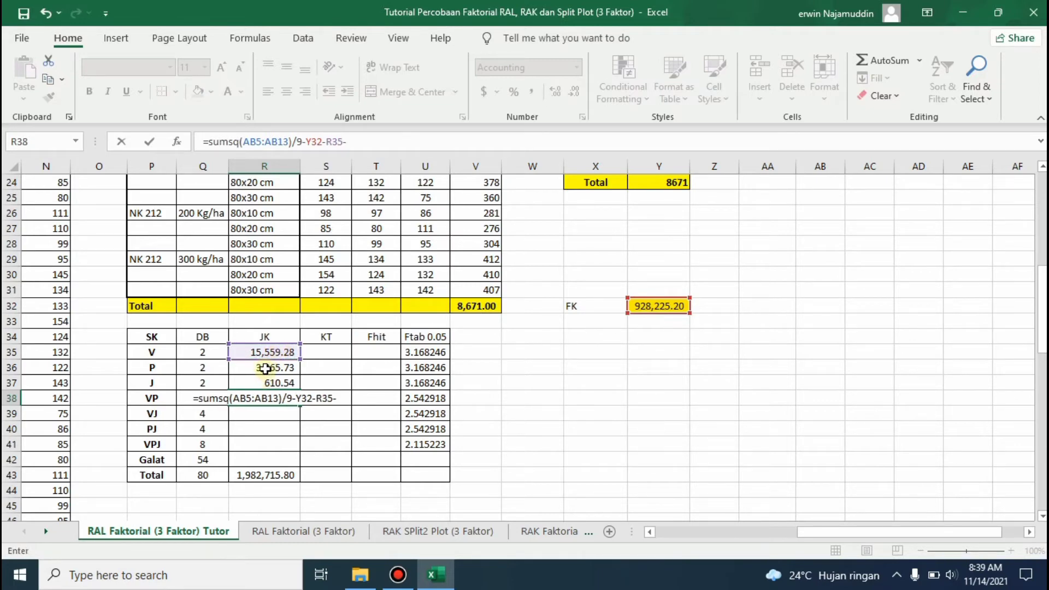
pyautogui.click(265, 369)
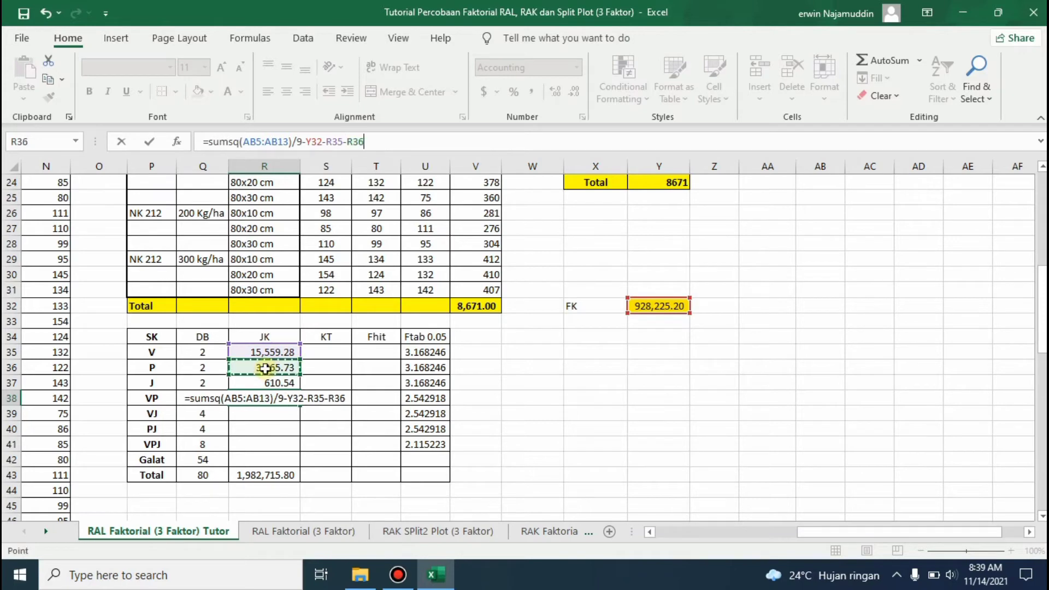
pyautogui.press('Return')
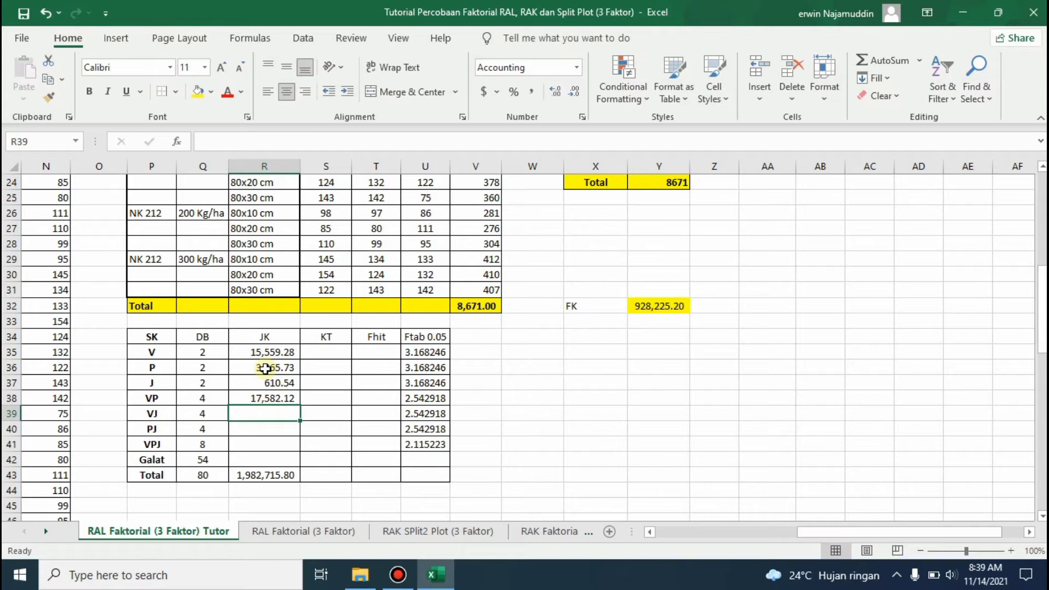
# Calculate the JK of the VJ interaction in cell R39 with =SUMSQ(AE5:AE13)/9-Y32-R35-R37
pyautogui.write('=')
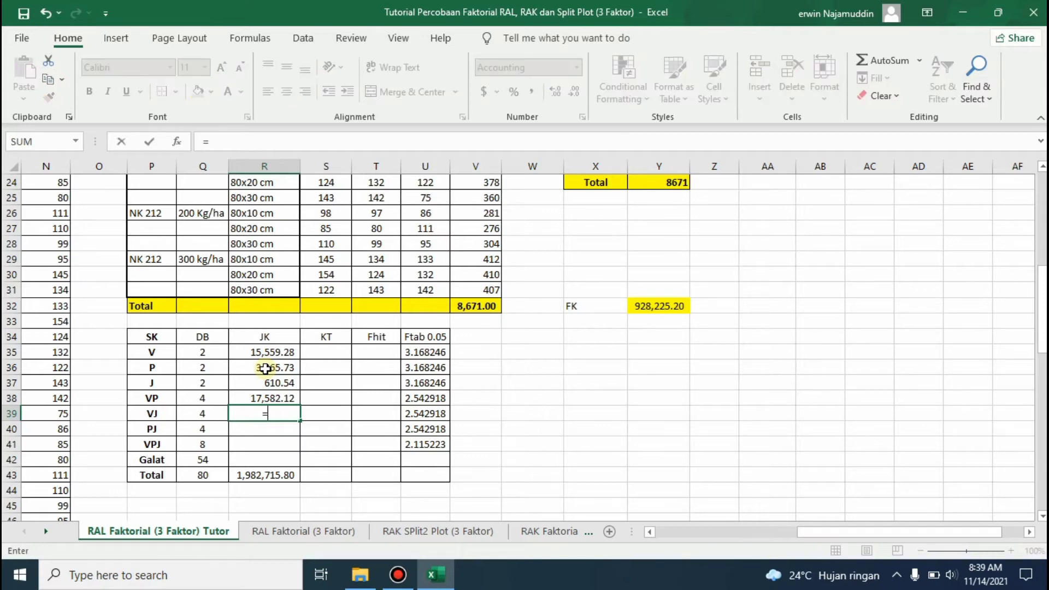
pyautogui.write('sumsq(')
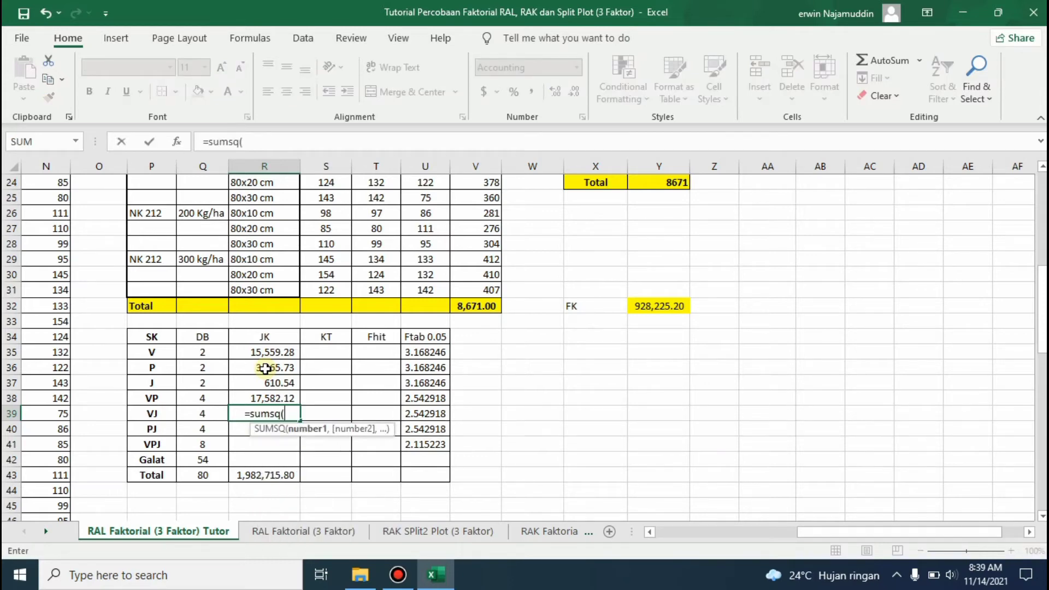
pyautogui.moveTo(1041, 323); pyautogui.dragTo(1042, 218)
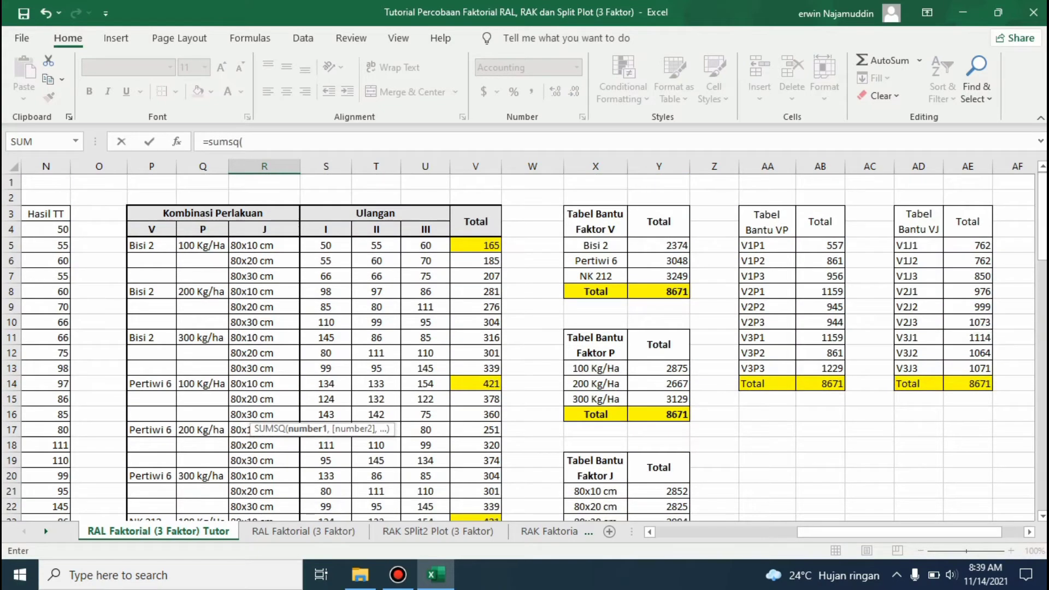
pyautogui.click(975, 243)
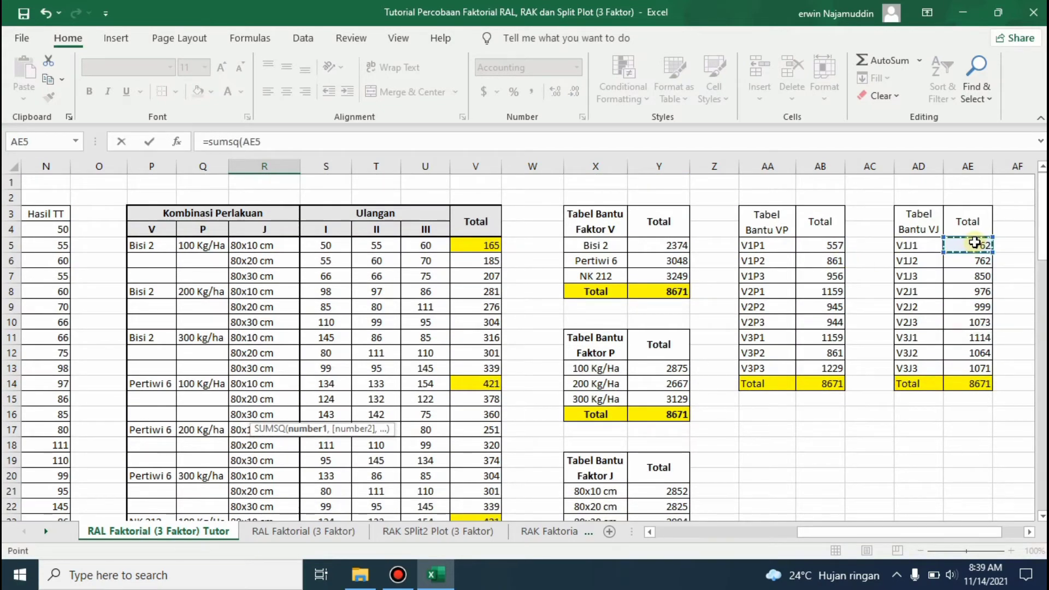
pyautogui.moveTo(974, 243); pyautogui.dragTo(977, 368)
pyautogui.write(')/9-')
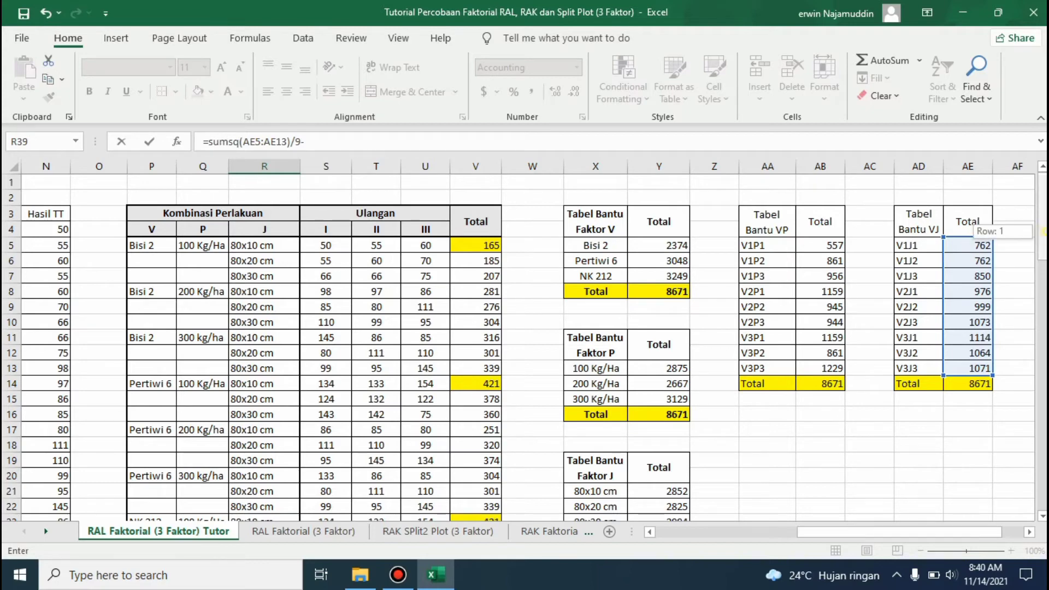
pyautogui.scroll(-5, 691, 416)
pyautogui.write('/9-')
pyautogui.click(666, 427)
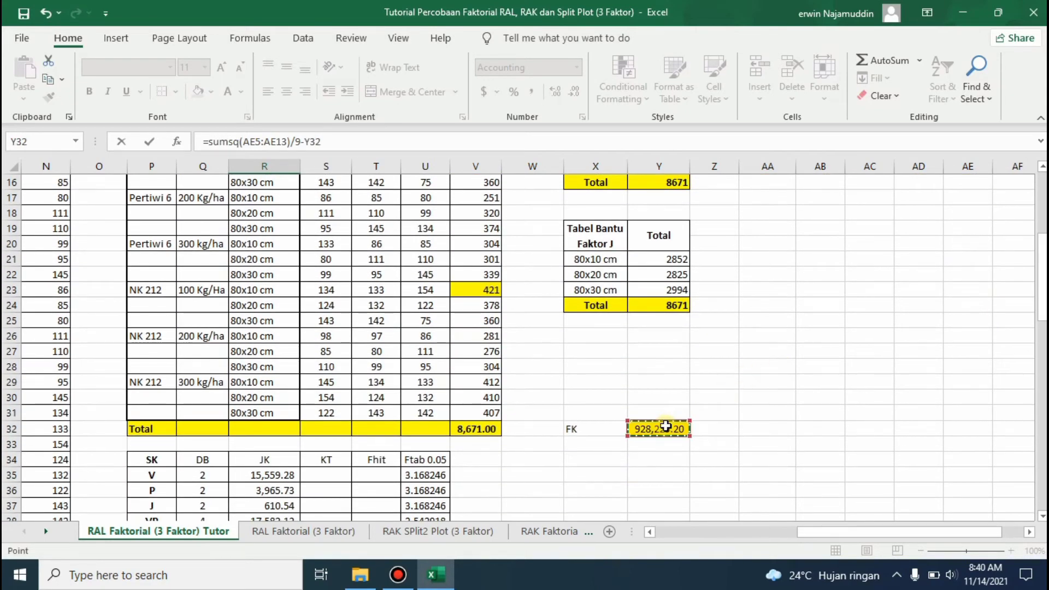
pyautogui.write('-')
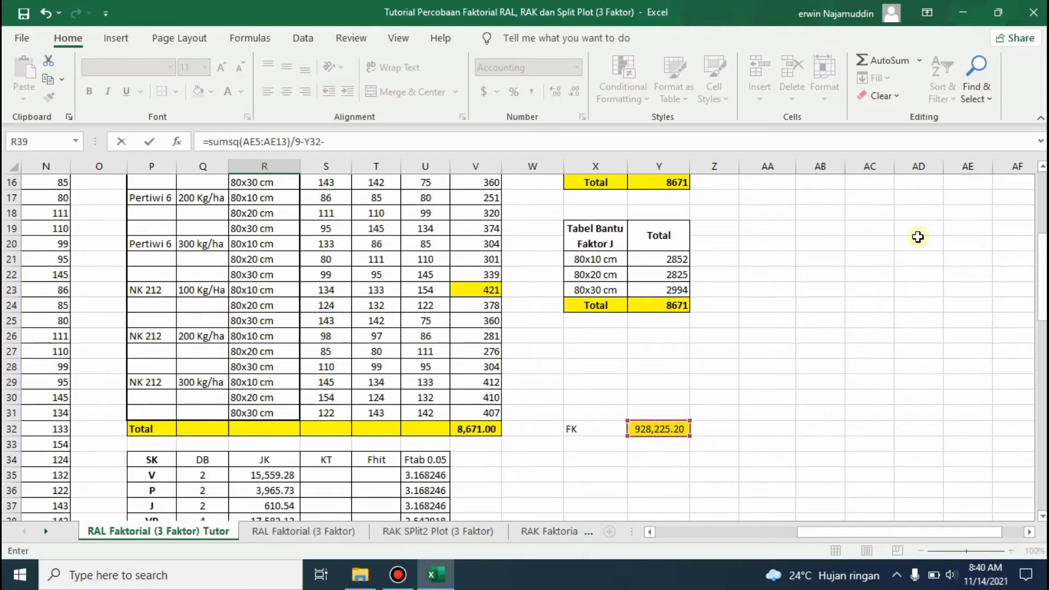
pyautogui.moveTo(1042, 251); pyautogui.dragTo(1043, 289)
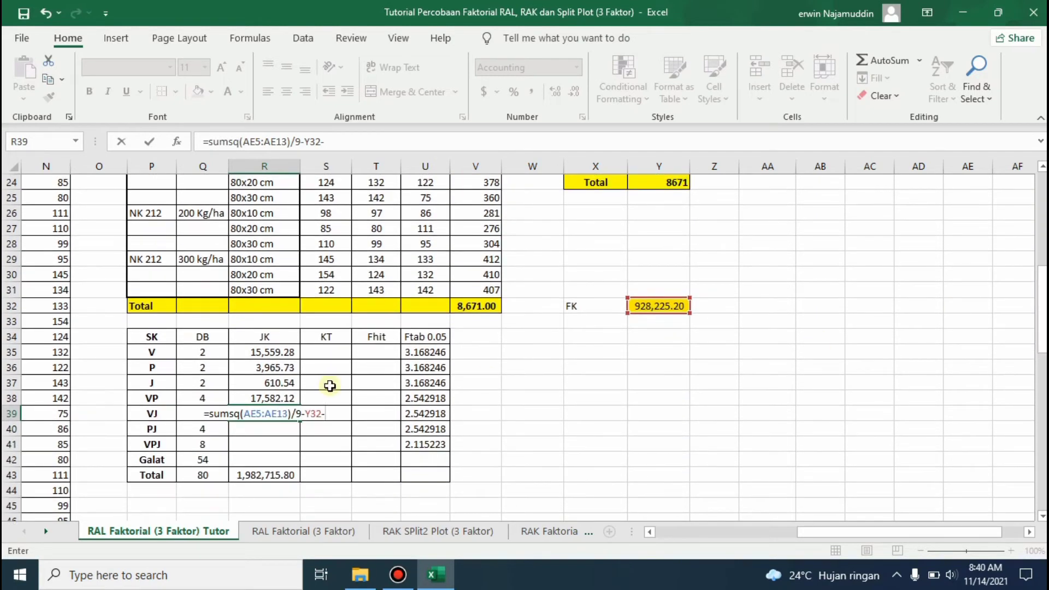
pyautogui.click(271, 353)
pyautogui.write('-')
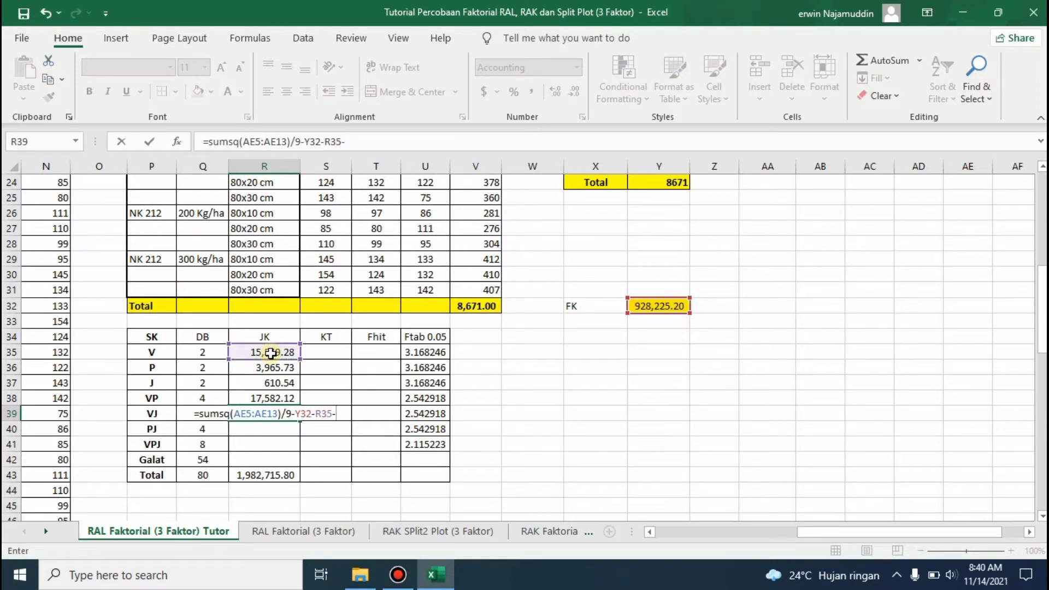
pyautogui.click(260, 384)
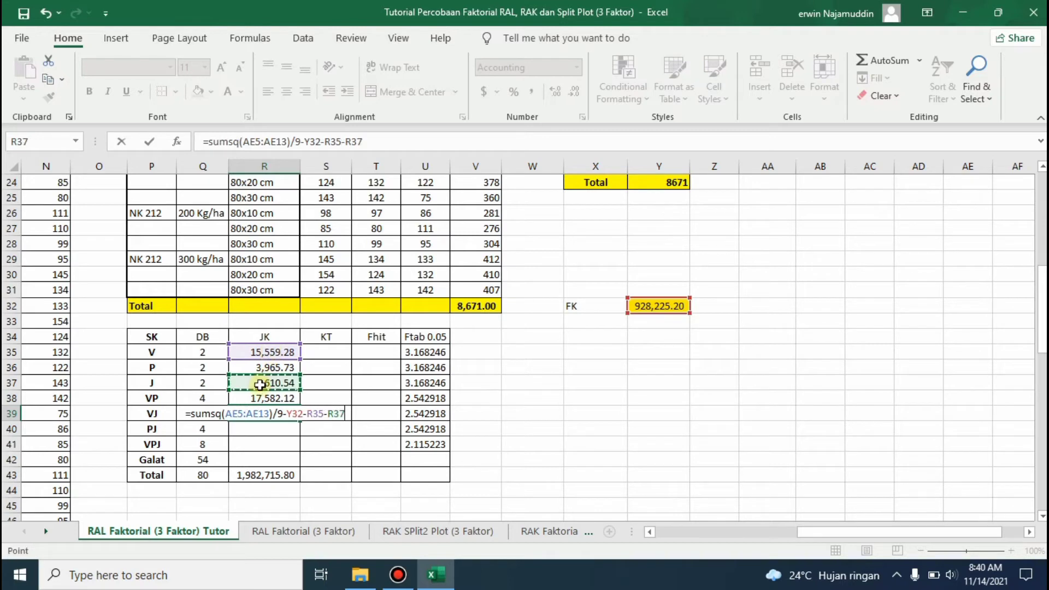
pyautogui.press('Return')
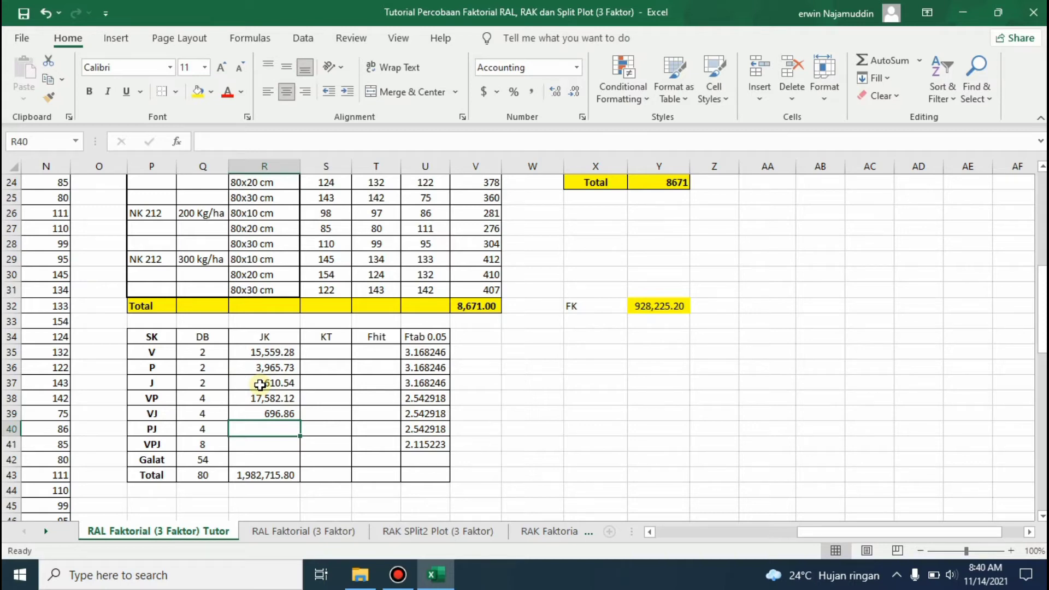
# Calculate the JK of the PJ interaction in cell R40 with =SUMSQ(AH5:AH13)/9-Y32-R36-R37
pyautogui.write('=sumsq(')
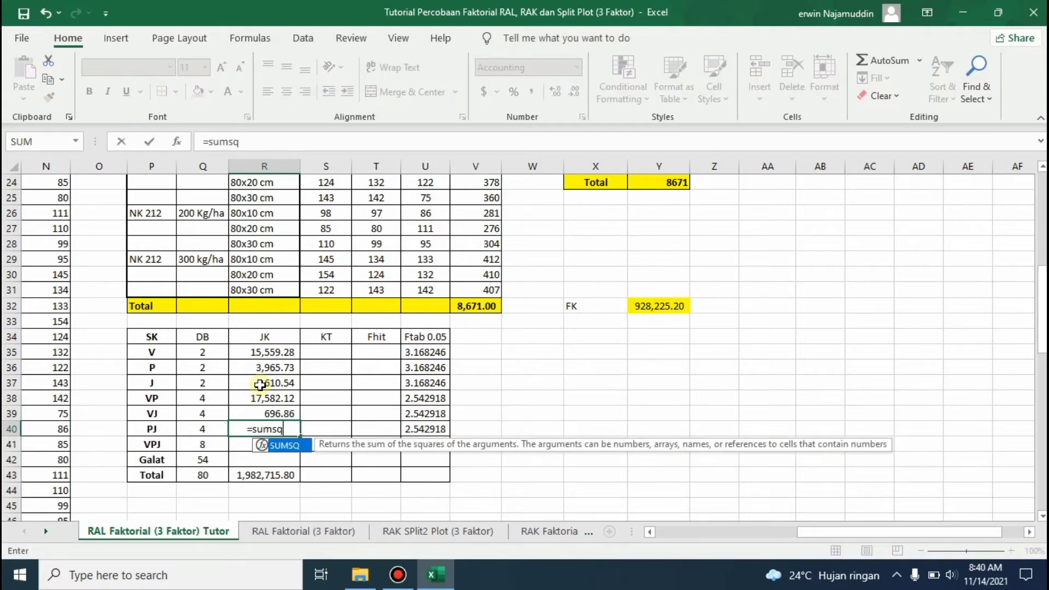
pyautogui.moveTo(1042, 306); pyautogui.dragTo(1042, 218)
pyautogui.moveTo(885, 533); pyautogui.dragTo(906, 532)
pyautogui.moveTo(1015, 246); pyautogui.dragTo(1015, 250)
pyautogui.hotkey('shift', 'Down')
pyautogui.hotkey('shift', 'Down')
pyautogui.hotkey('shift', 'Down')
pyautogui.hotkey('shift', 'Down')
pyautogui.hotkey('shift', 'Down')
pyautogui.hotkey('shift', 'Down')
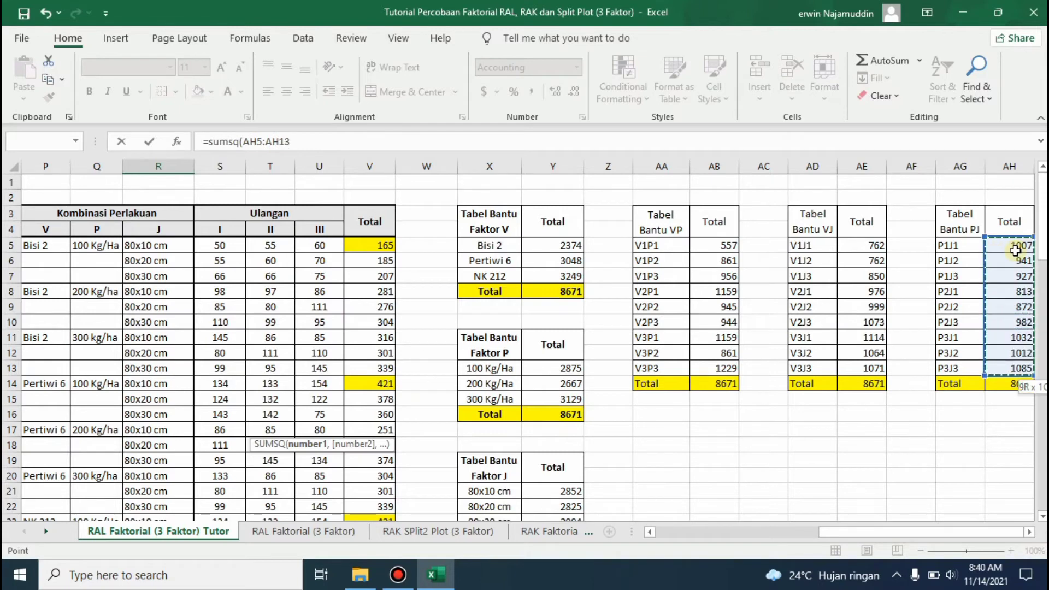
pyautogui.write(')/9-')
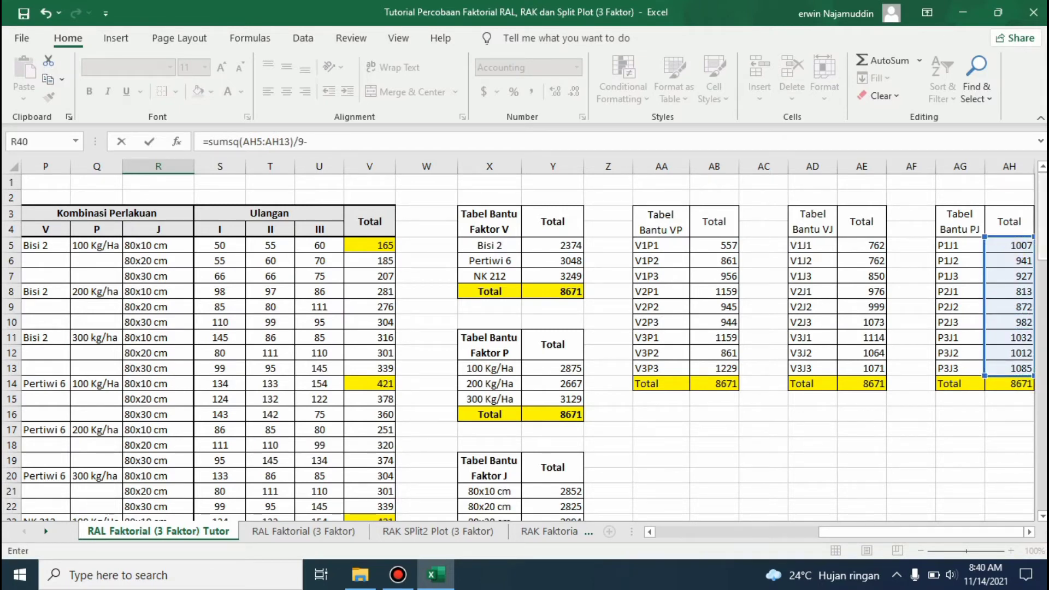
pyautogui.scroll(-6, 540, 379)
pyautogui.write('/9-')
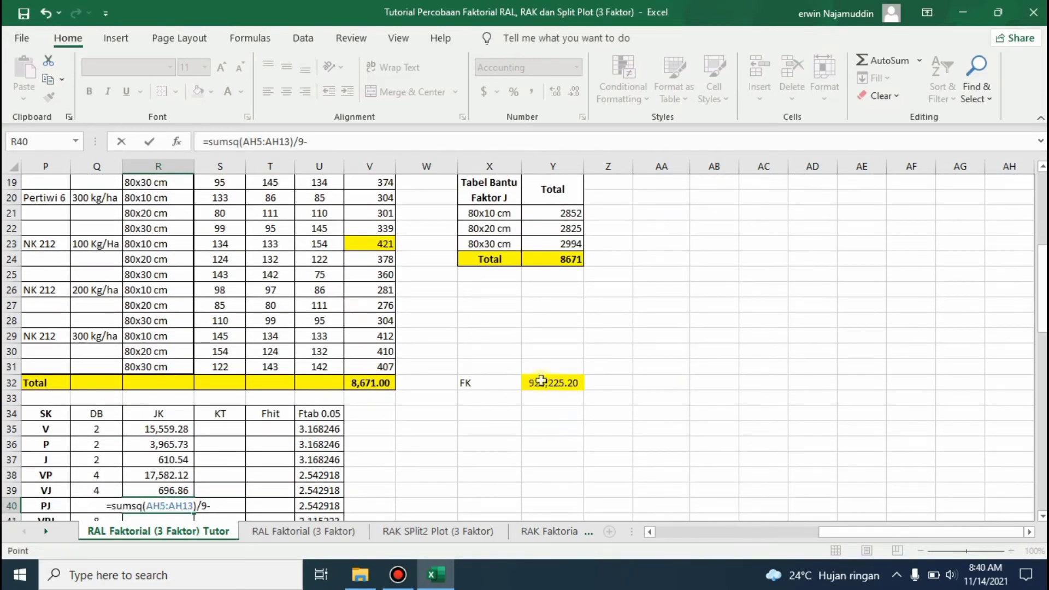
pyautogui.click(539, 380)
pyautogui.write('-')
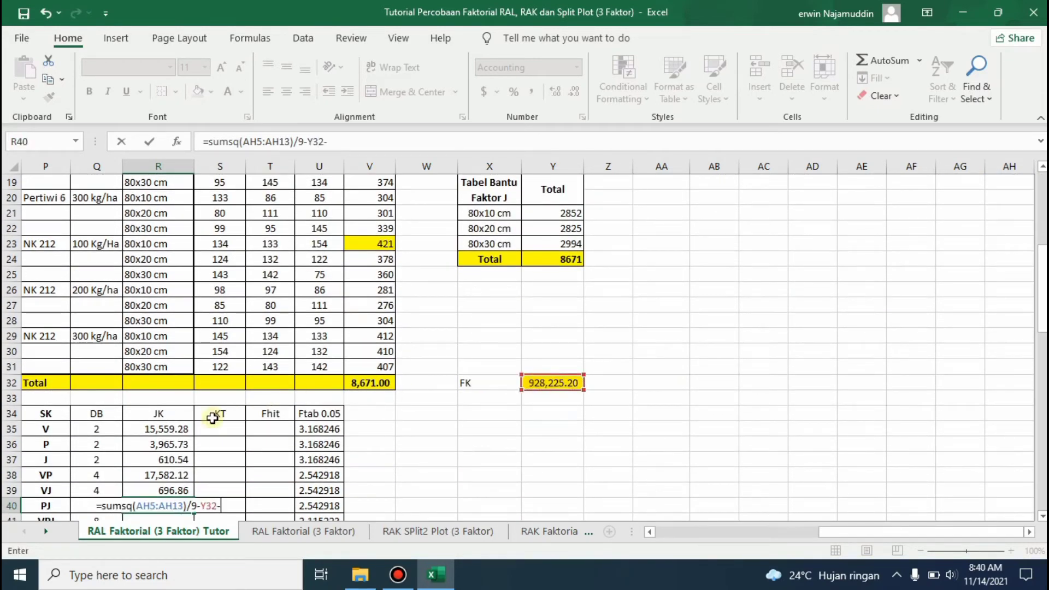
pyautogui.click(157, 445)
pyautogui.write('-')
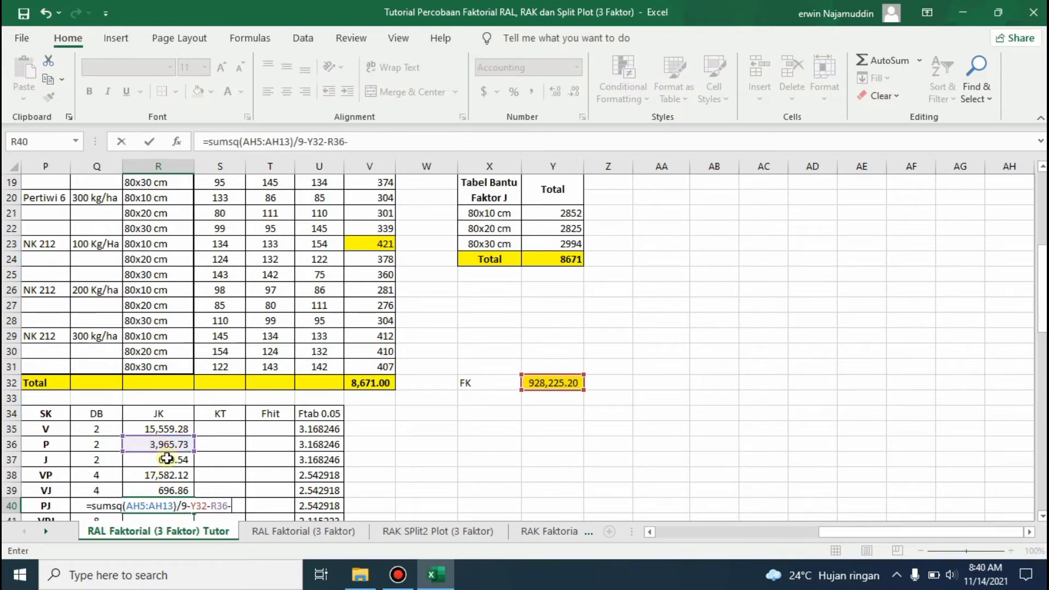
pyautogui.click(166, 458)
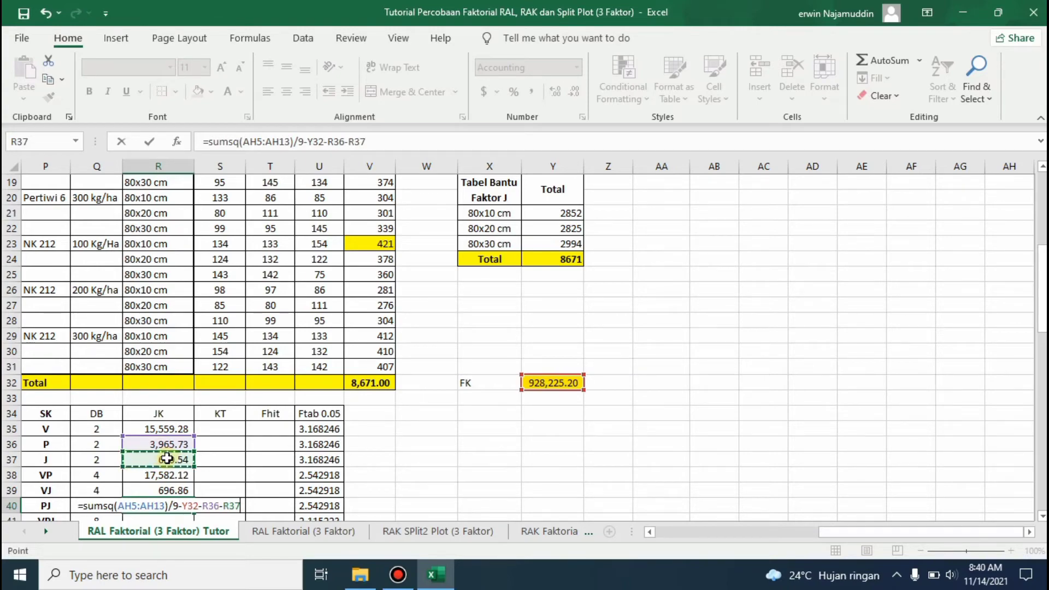
pyautogui.press('Return')
# Calculate the JK of the VPJ interaction in cell R41 with =SUMSQ(V5:V31)/3-Y32-R35-R36-R37-R38-R39-R40
pyautogui.moveTo(1044, 288); pyautogui.dragTo(1044, 316)
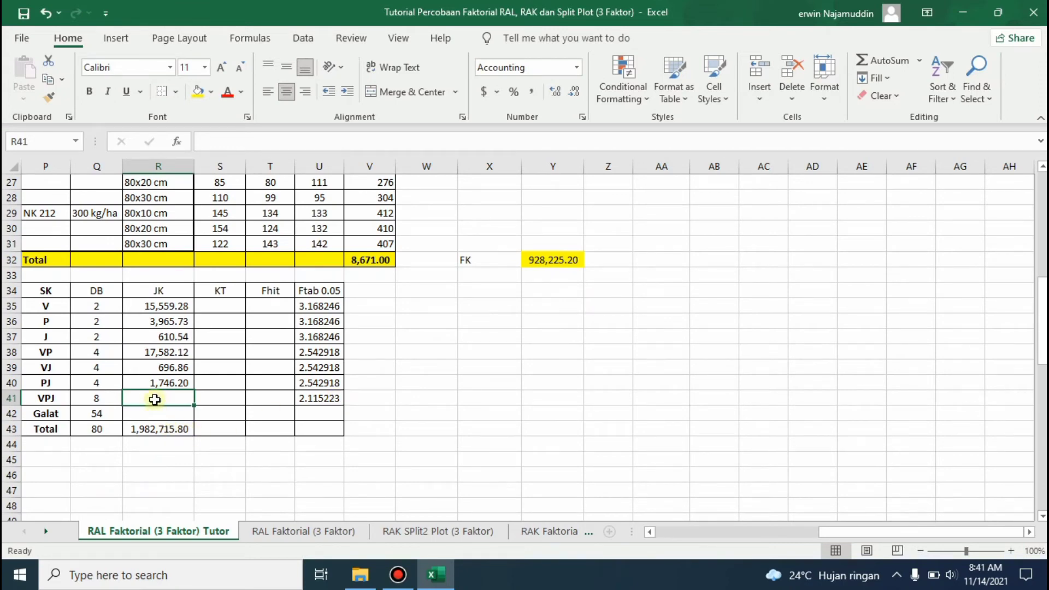
pyautogui.write('=sumsq(')
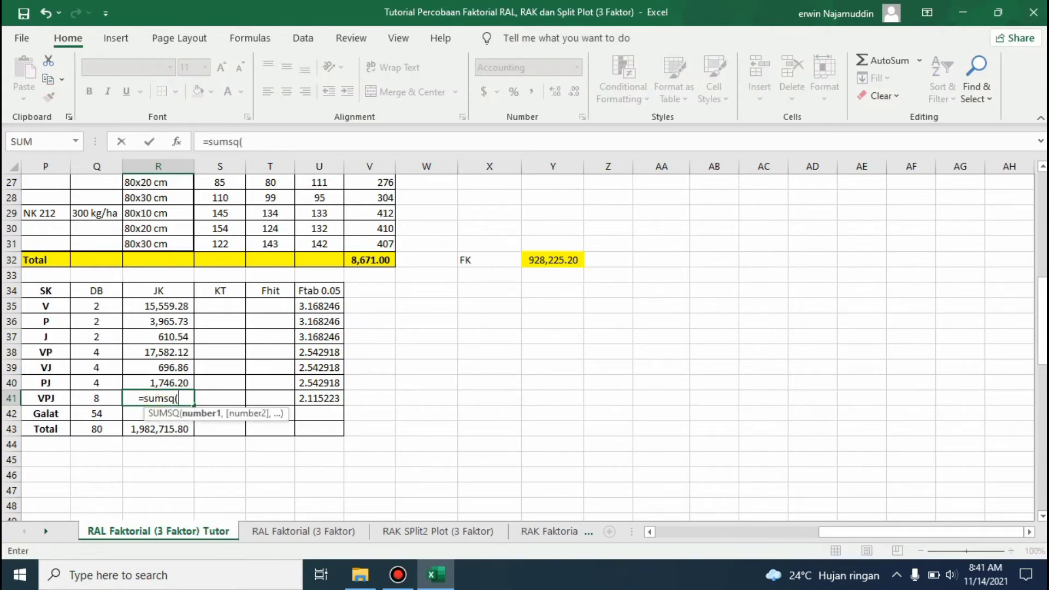
pyautogui.moveTo(1043, 355); pyautogui.dragTo(1043, 255)
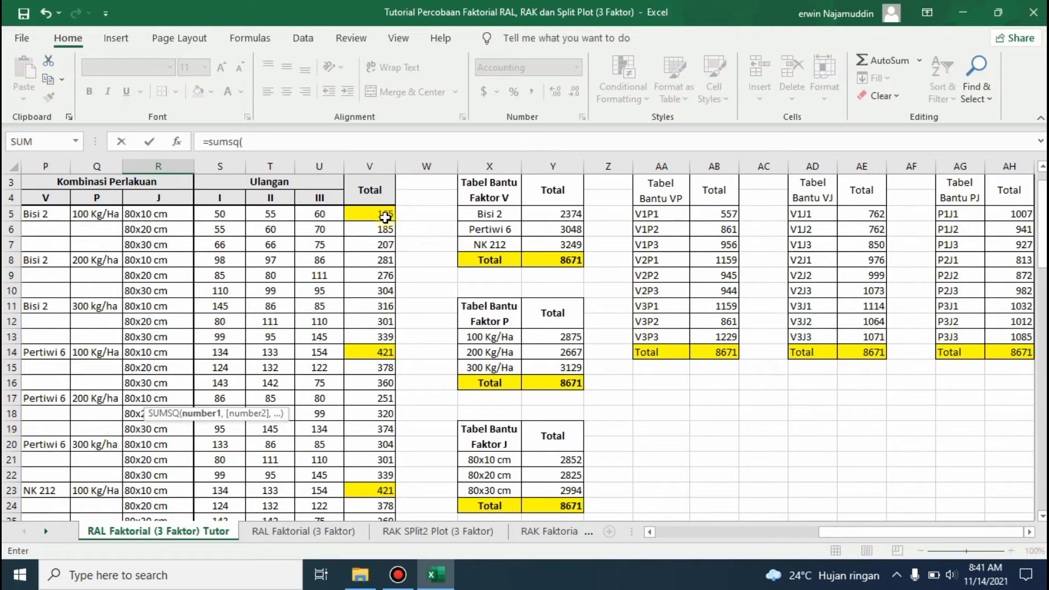
pyautogui.moveTo(385, 217); pyautogui.dragTo(389, 474)
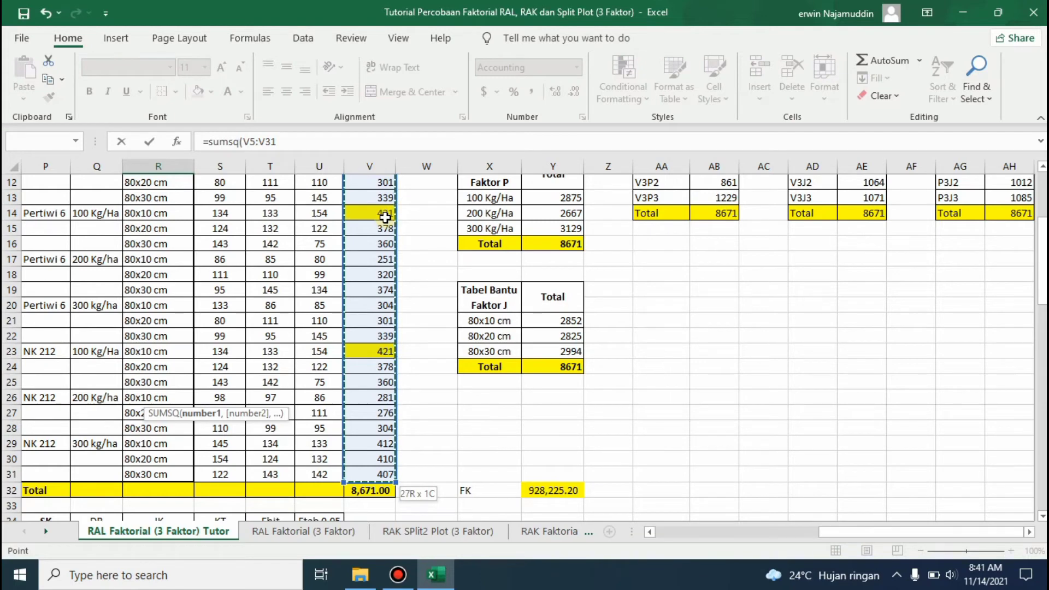
pyautogui.write(')/3')
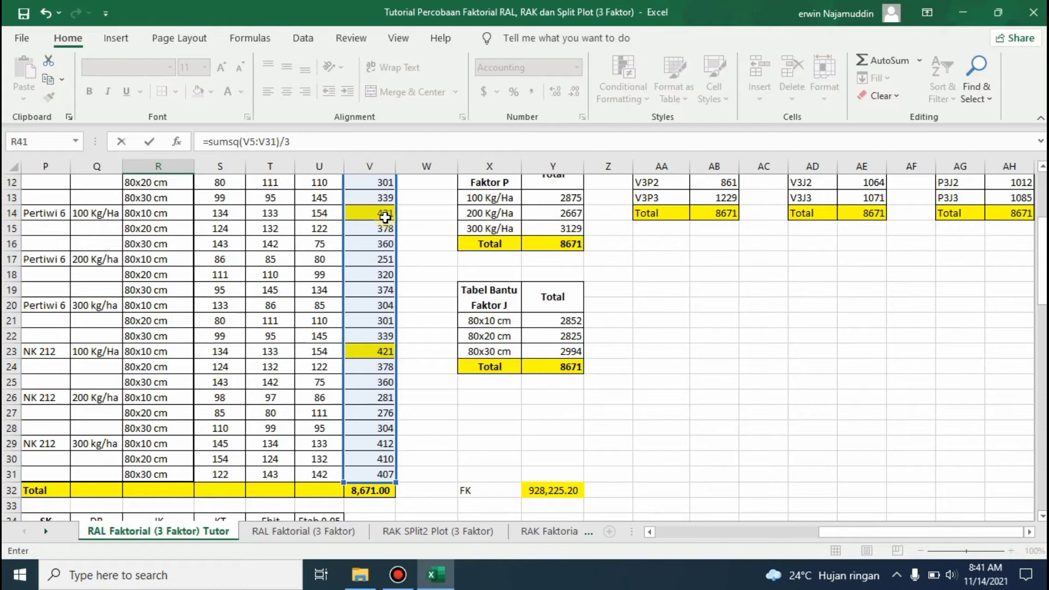
pyautogui.write('-')
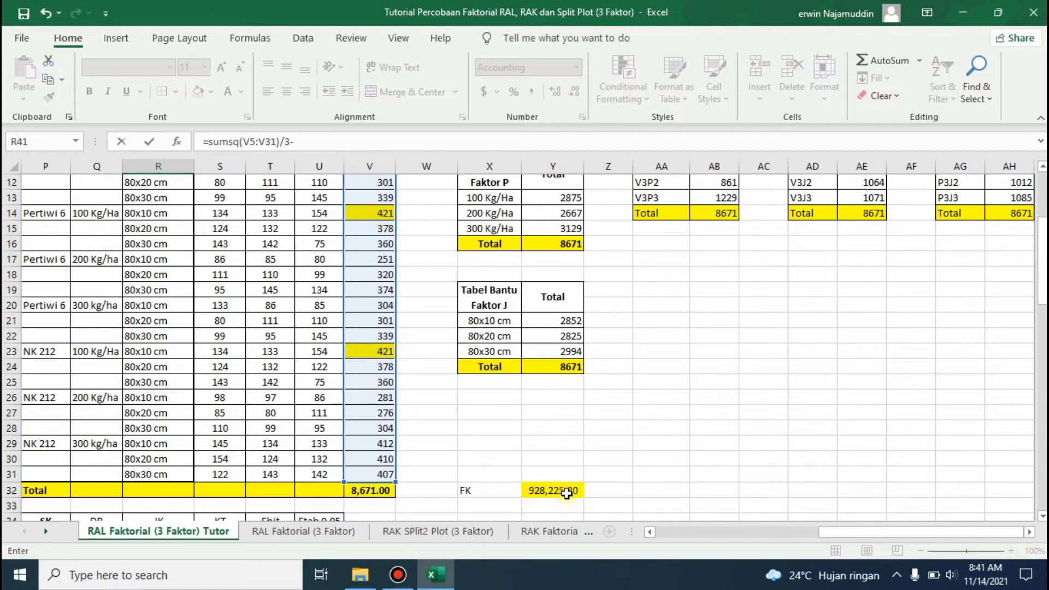
pyautogui.click(566, 491)
pyautogui.write('-')
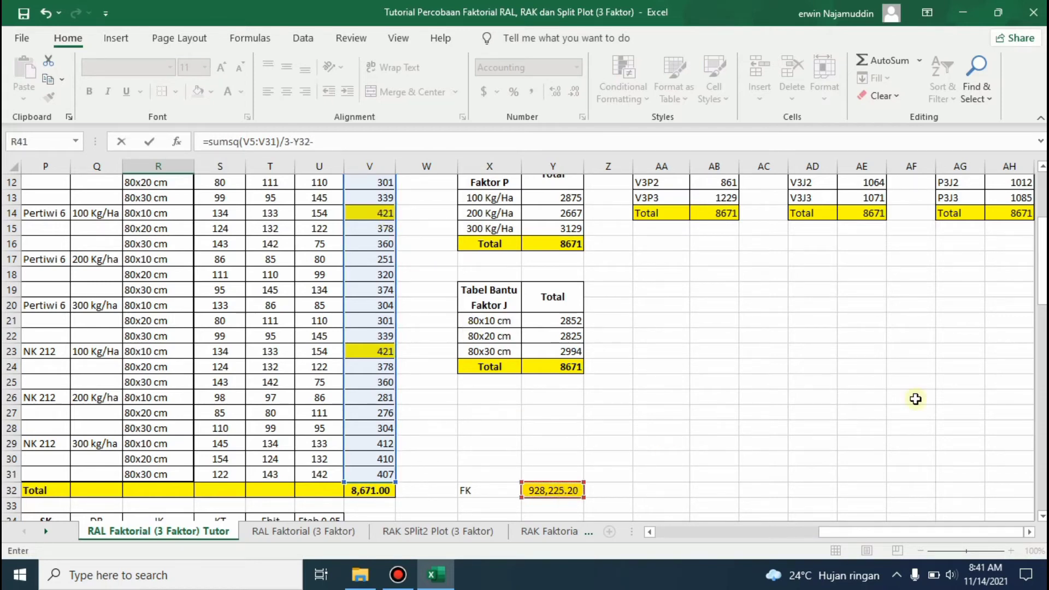
pyautogui.moveTo(1043, 262); pyautogui.dragTo(1042, 341)
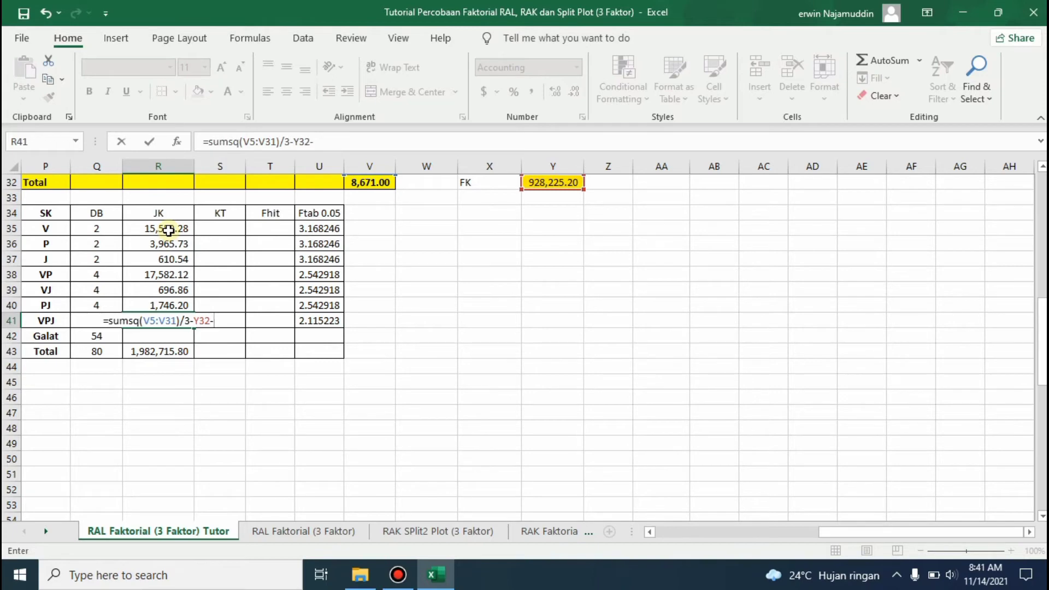
pyautogui.click(168, 230)
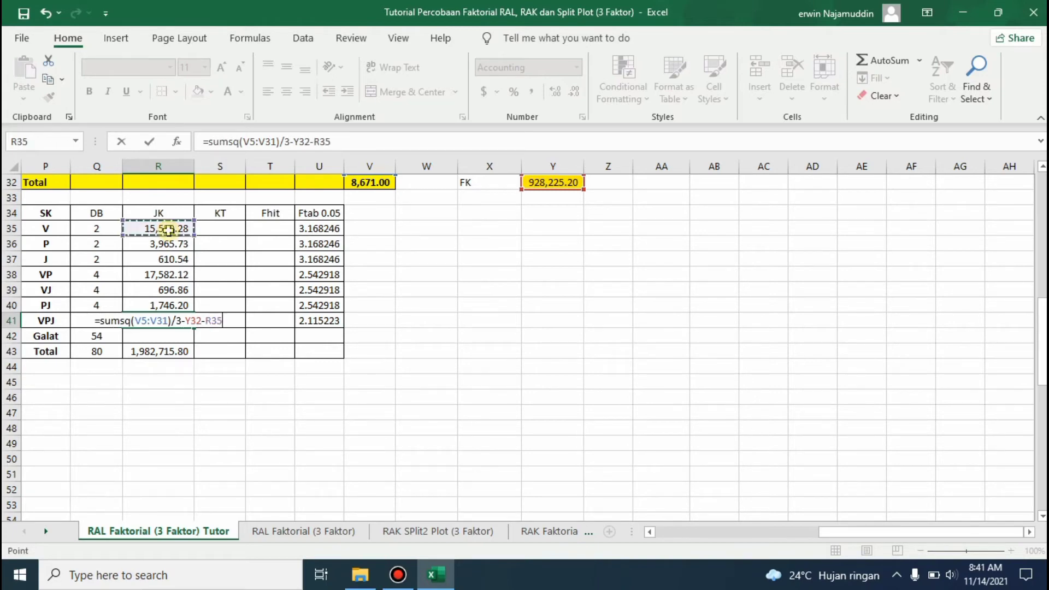
pyautogui.write('-')
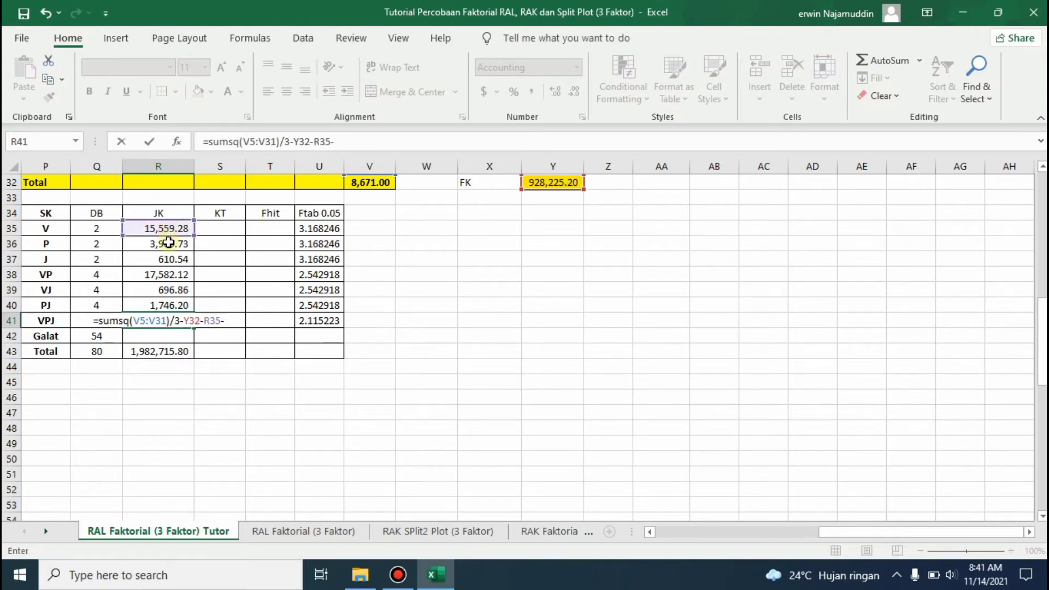
pyautogui.click(169, 243)
pyautogui.write('-')
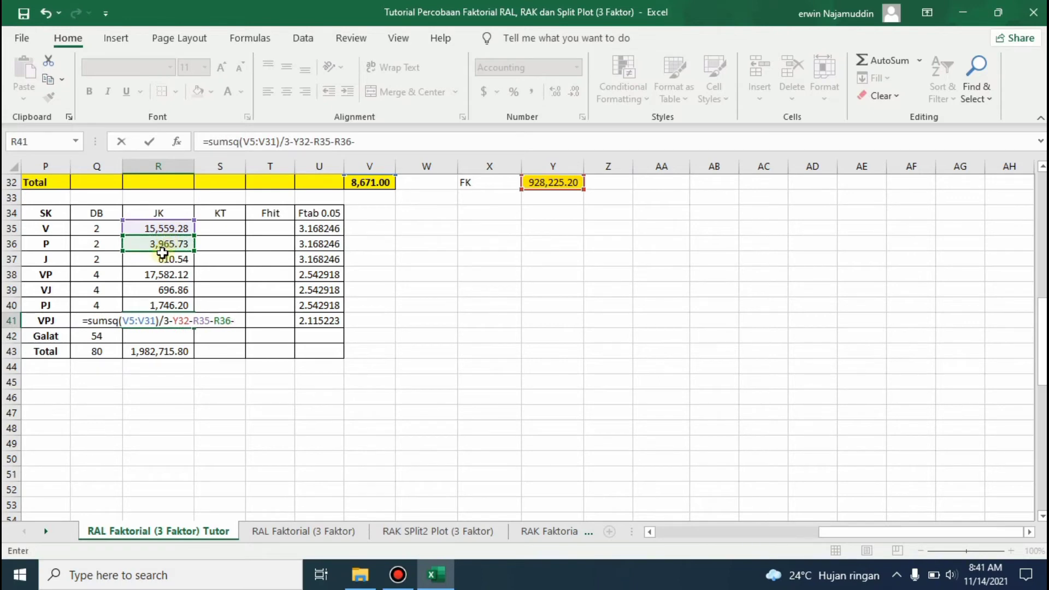
pyautogui.click(162, 260)
pyautogui.write('-')
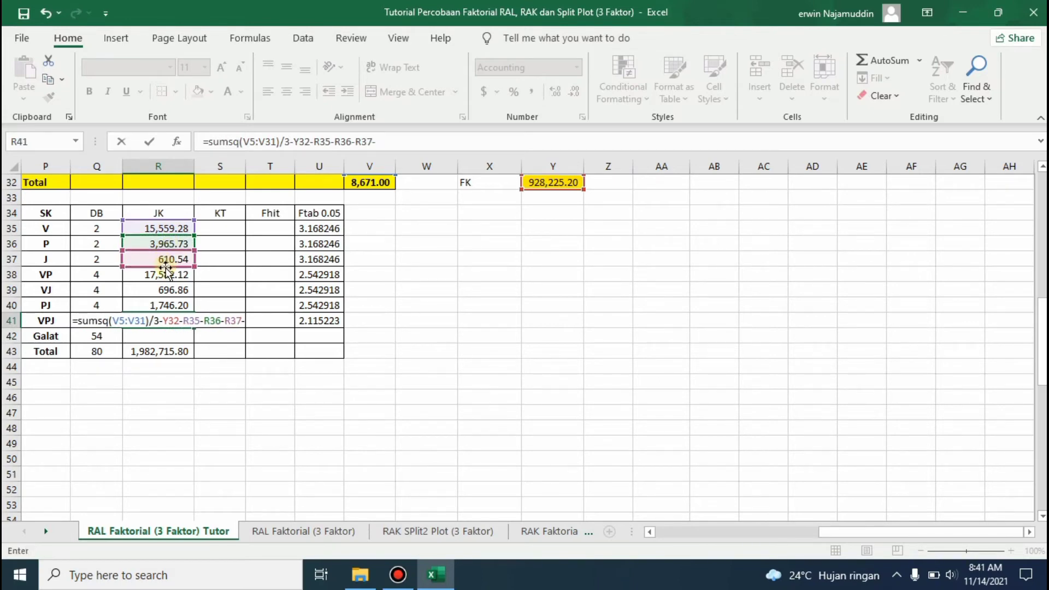
pyautogui.click(165, 277)
pyautogui.write('-')
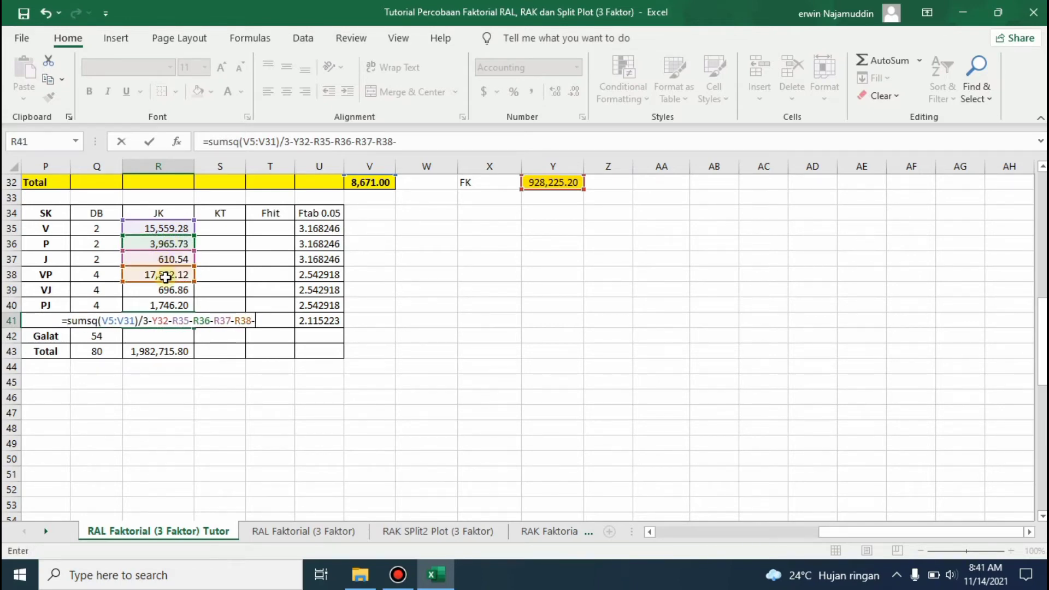
pyautogui.click(165, 290)
pyautogui.write('-')
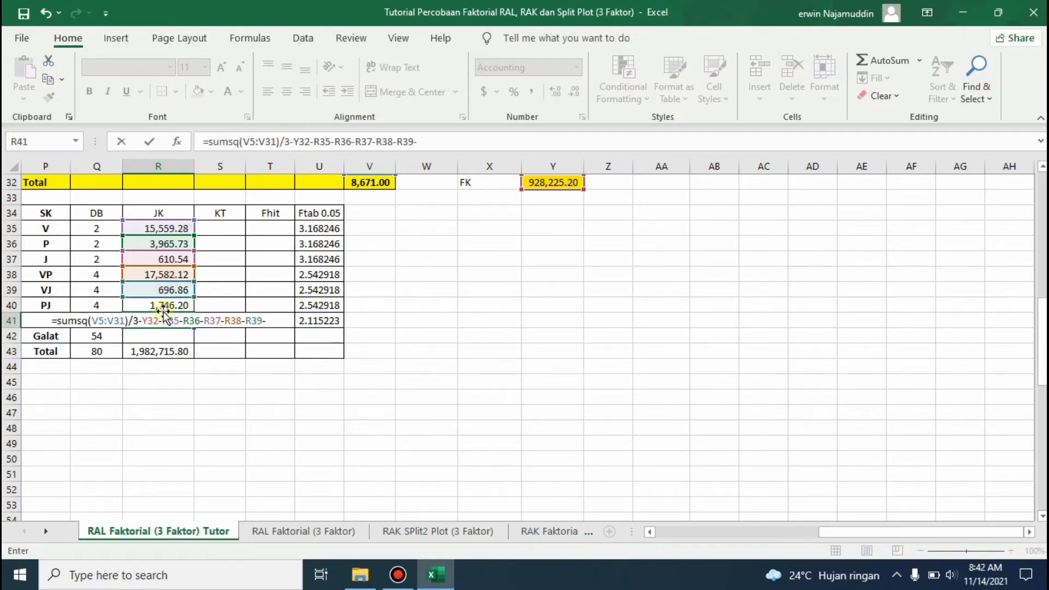
pyautogui.click(162, 305)
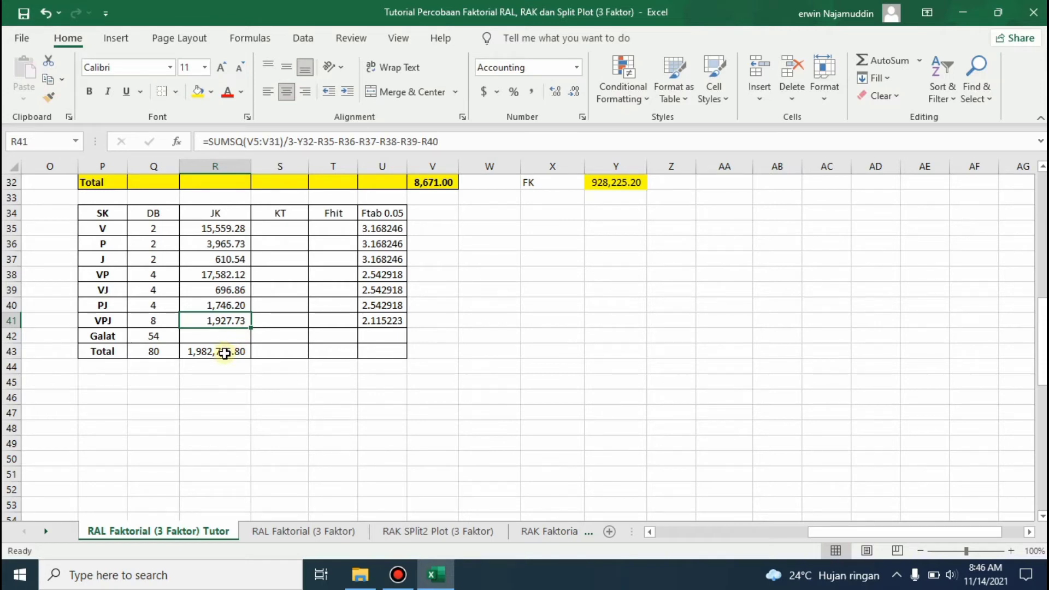
# Replace the total JK formula in cell R43 with =SUMSQ(S5:U31)-Y32
pyautogui.click(225, 353)
pyautogui.write('=')
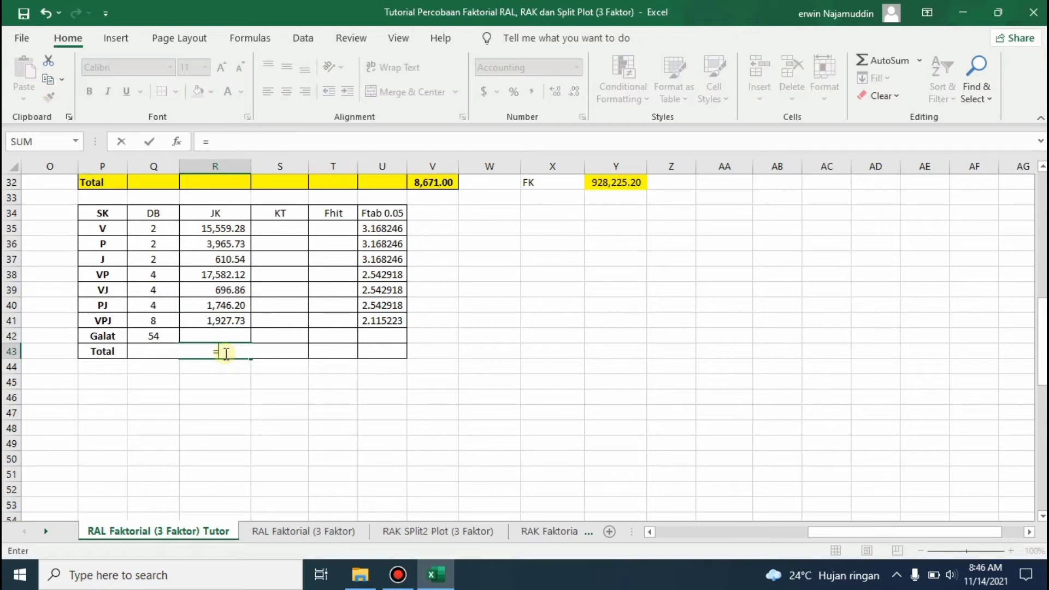
pyautogui.write('SUMSQ')
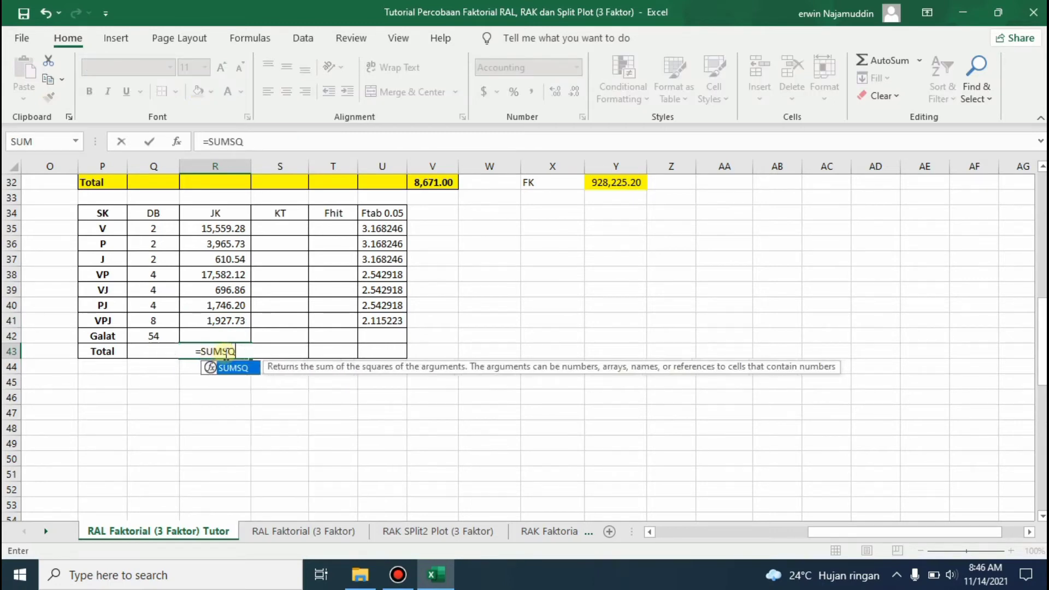
pyautogui.write('(')
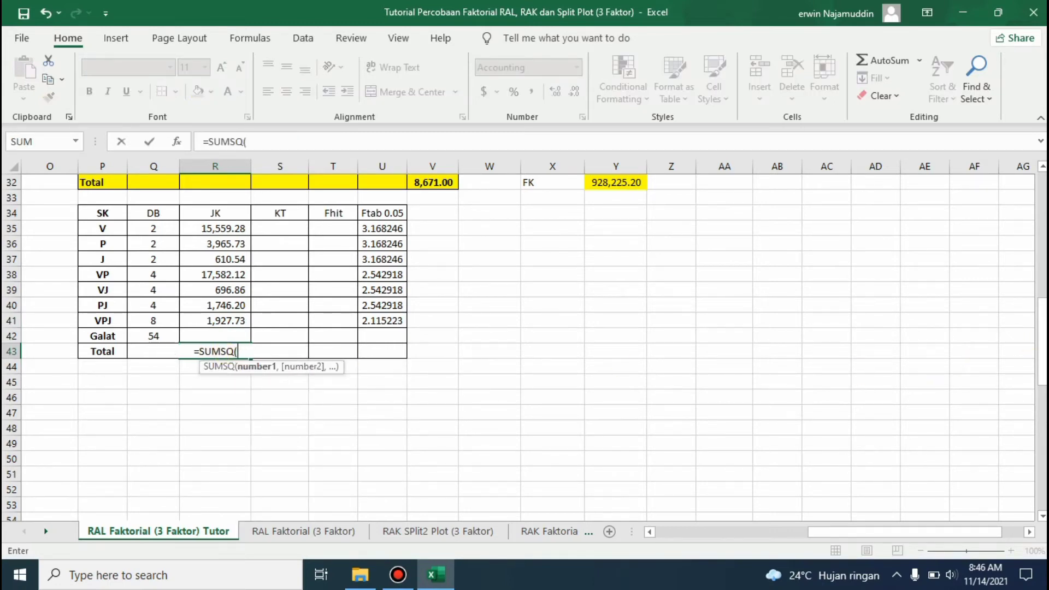
pyautogui.moveTo(1042, 327); pyautogui.dragTo(1039, 188)
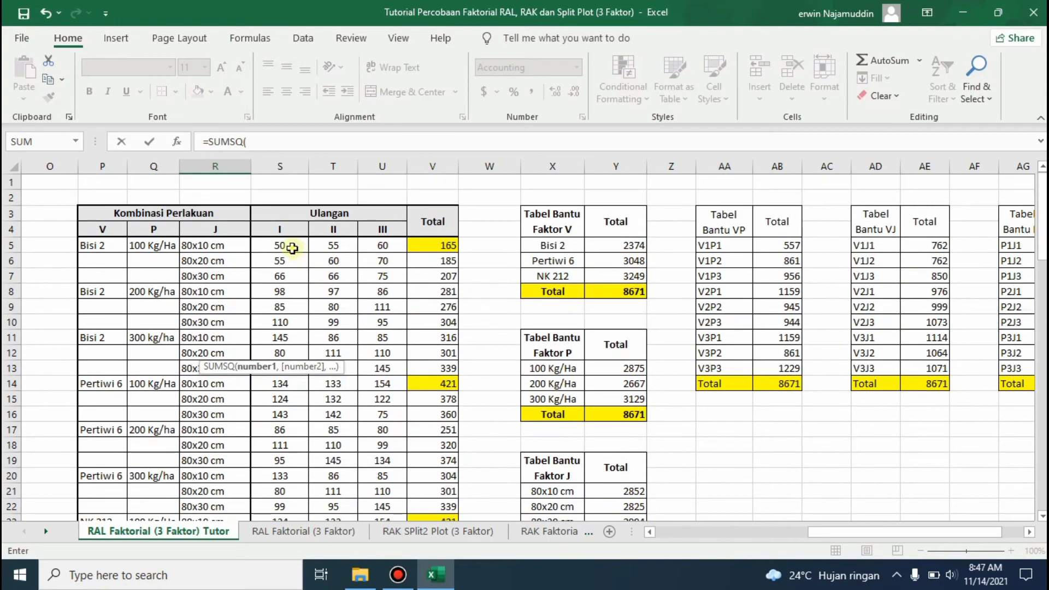
pyautogui.moveTo(293, 248); pyautogui.dragTo(367, 485)
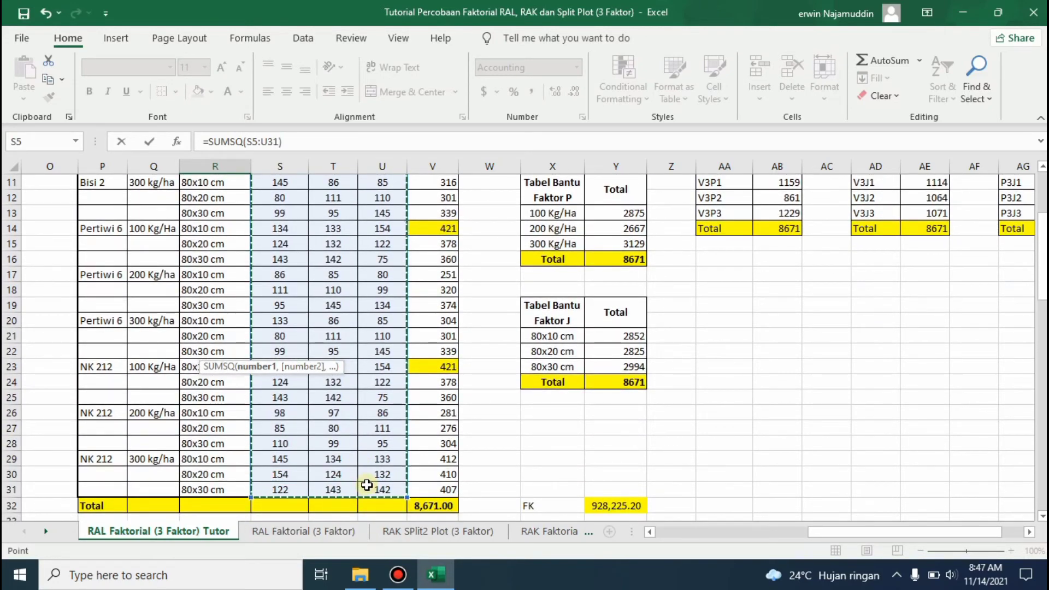
pyautogui.write(')')
pyautogui.moveTo(1042, 256); pyautogui.dragTo(1043, 278)
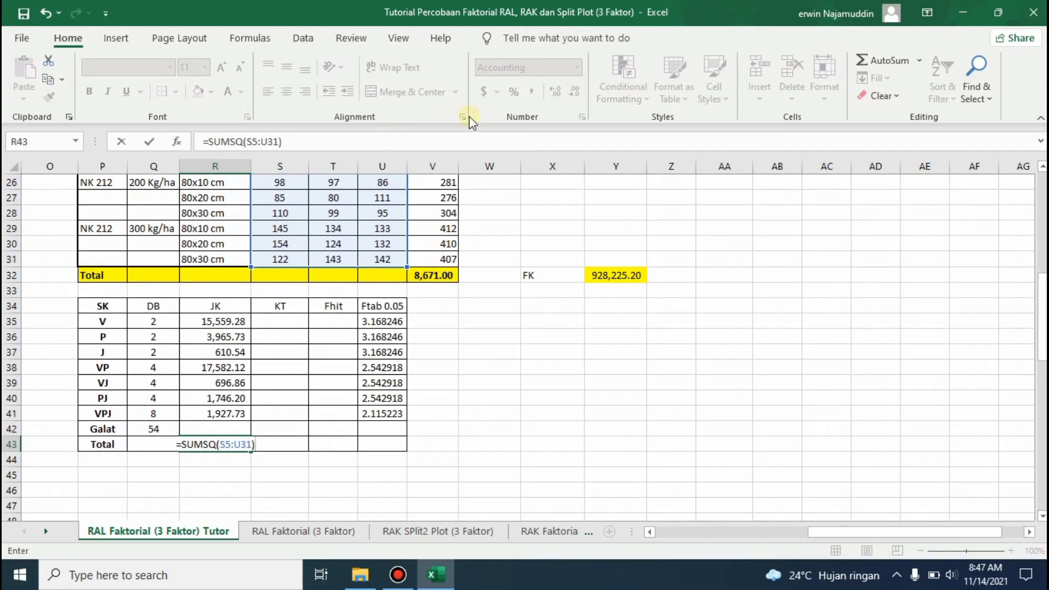
pyautogui.click(345, 143)
pyautogui.write('-')
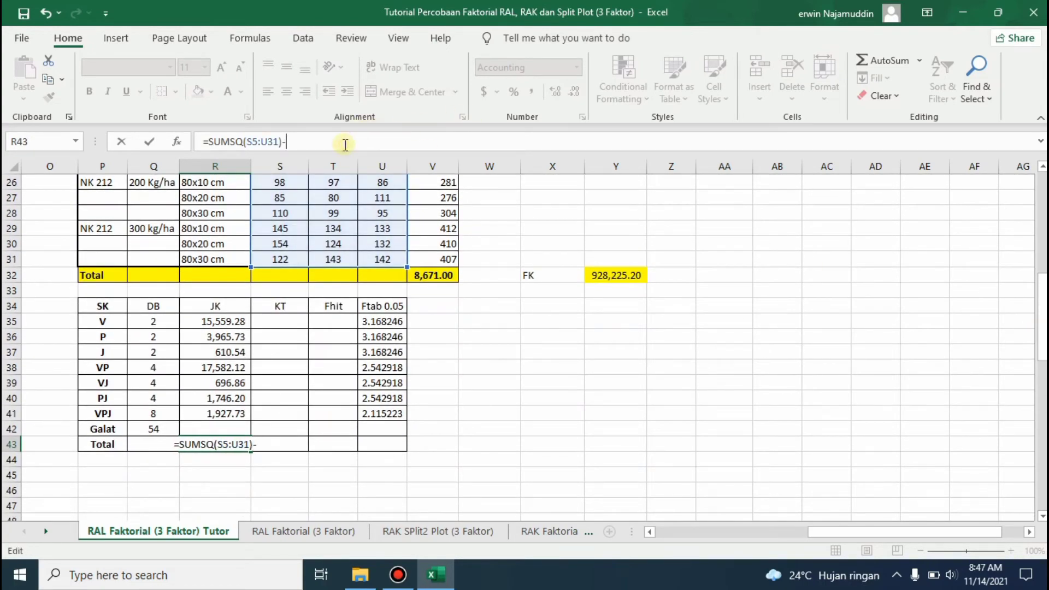
pyautogui.click(608, 278)
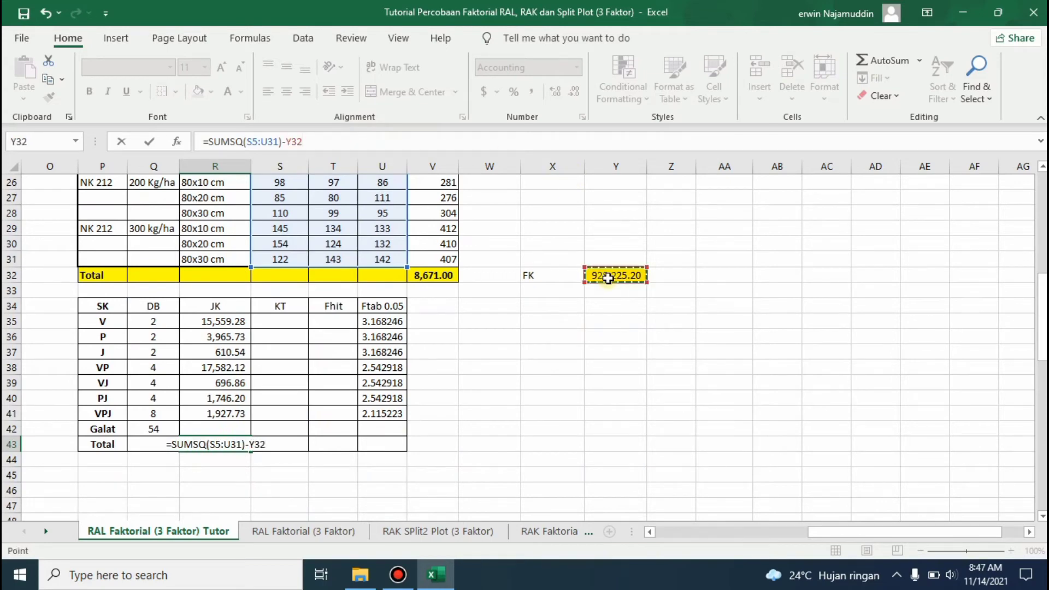
pyautogui.press('Return')
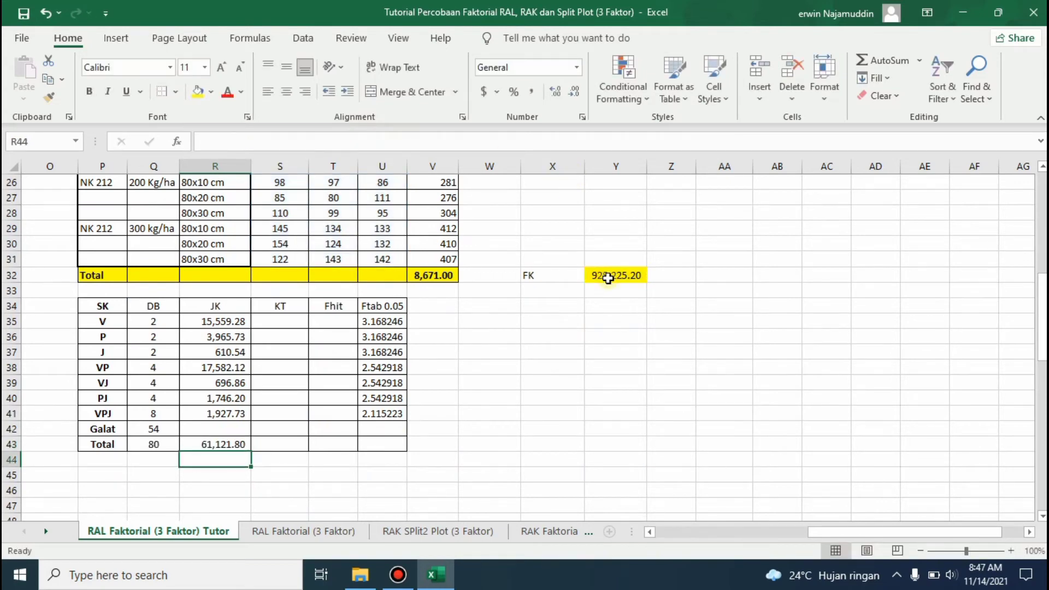
# Calculate the JK of Galat in cell R42 with =R43-SUM(R35:R41)
pyautogui.click(215, 428)
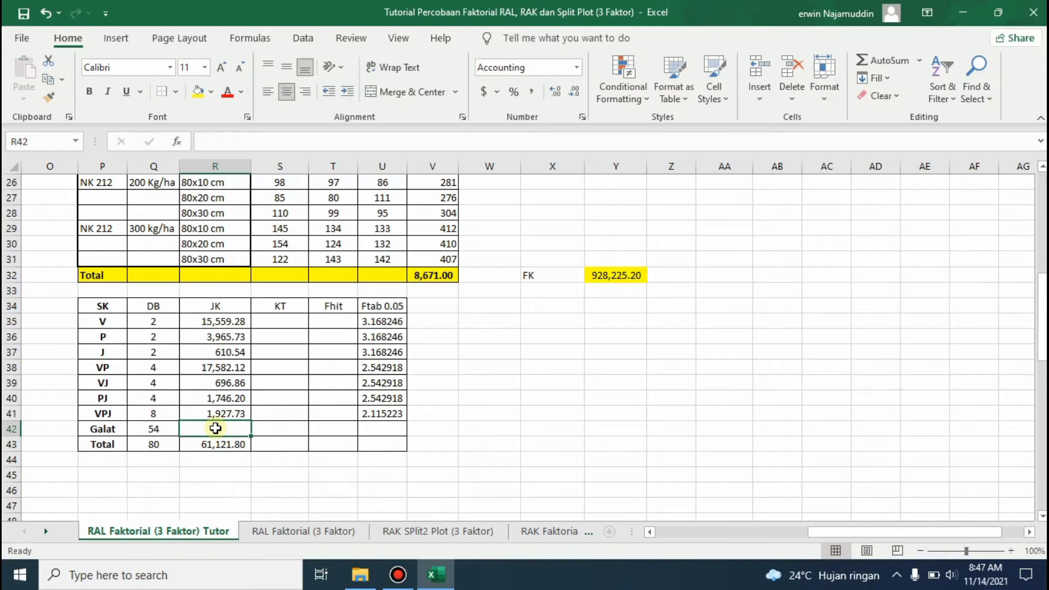
pyautogui.write('=')
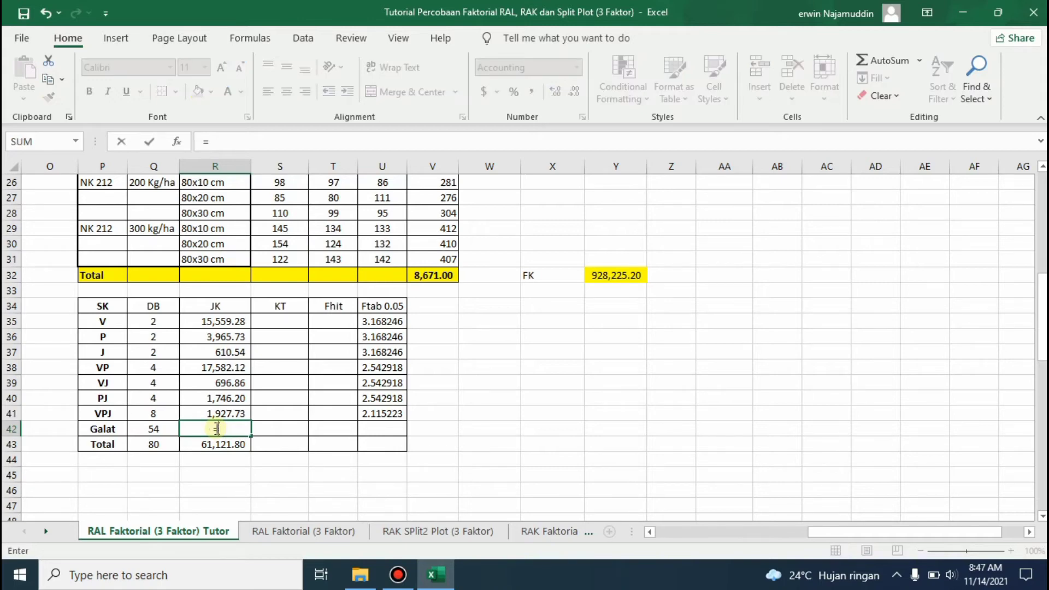
pyautogui.press('Down')
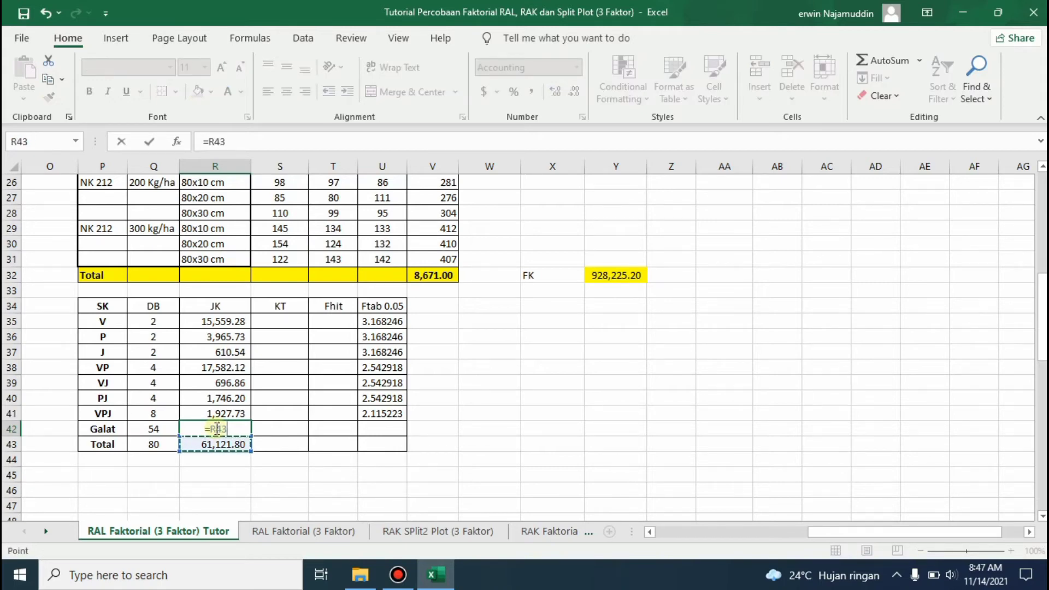
pyautogui.write('-')
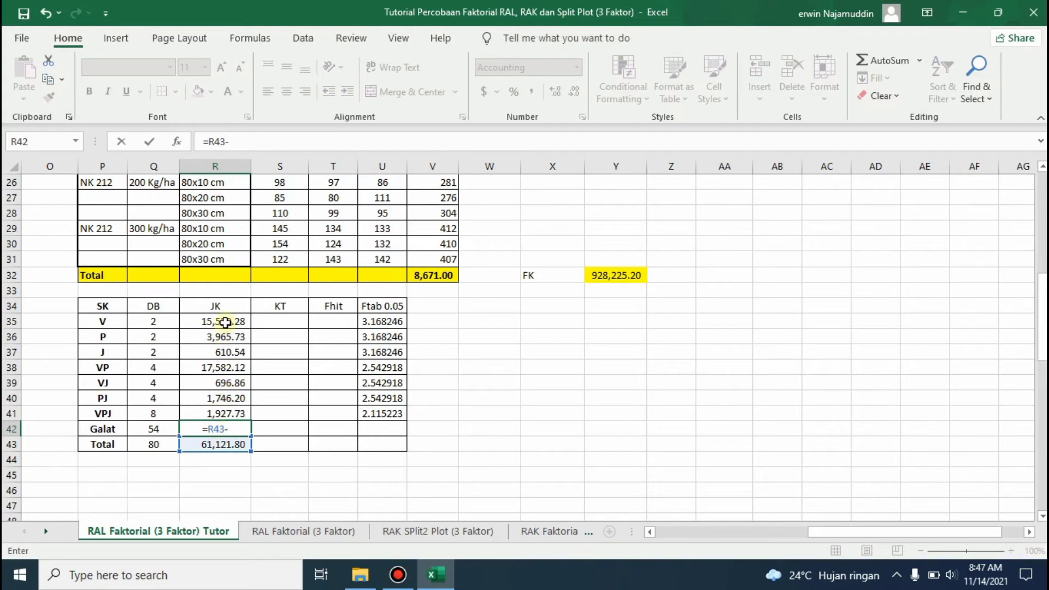
pyautogui.write('SUMS')
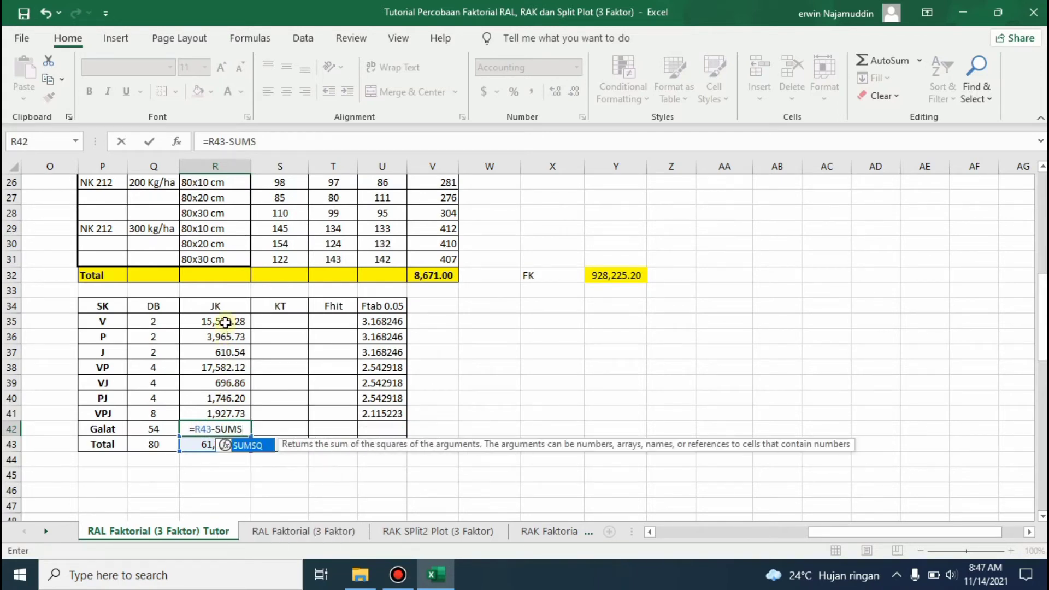
pyautogui.press('BackSpace')
pyautogui.write('(')
pyautogui.click(226, 319)
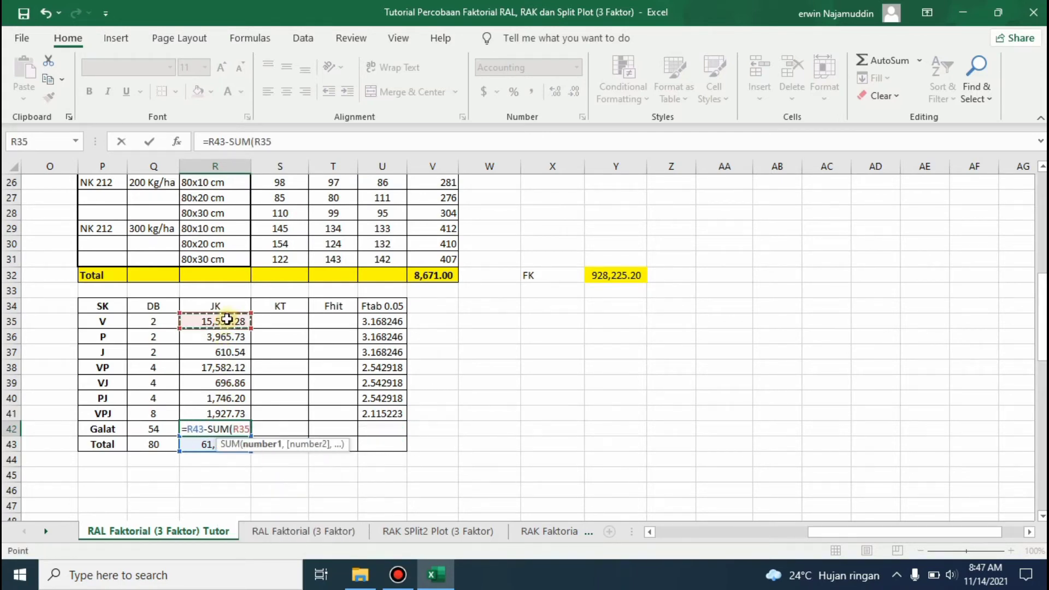
pyautogui.hotkey('shift', 'Down')
pyautogui.hotkey('shift', 'Down')
pyautogui.hotkey('shift', 'Down')
pyautogui.hotkey('shift', 'Down')
pyautogui.hotkey('shift', 'Down')
pyautogui.hotkey('shift', 'Down')
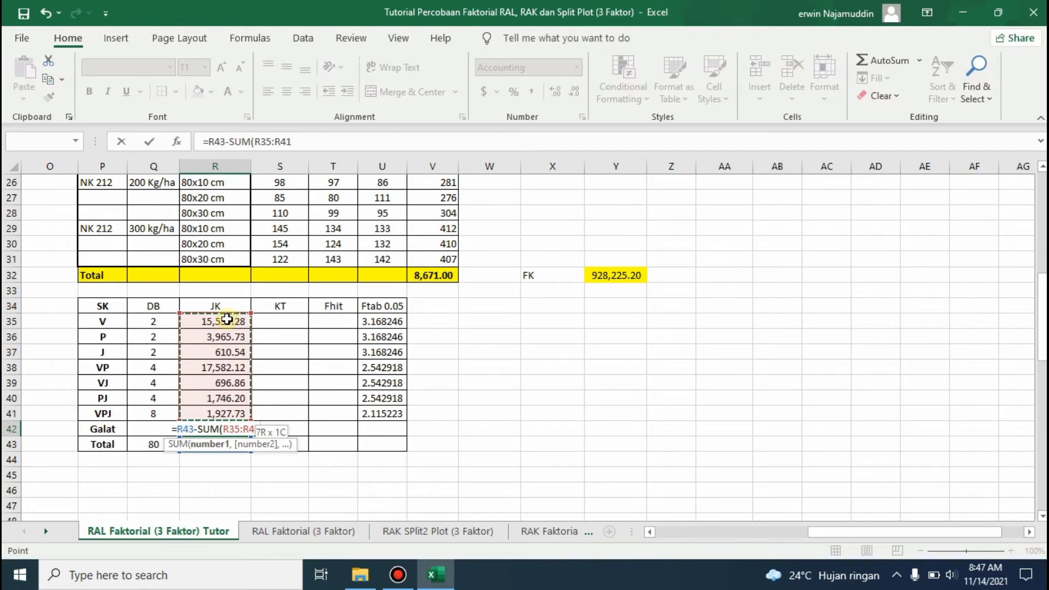
pyautogui.write(')')
pyautogui.press('Return')
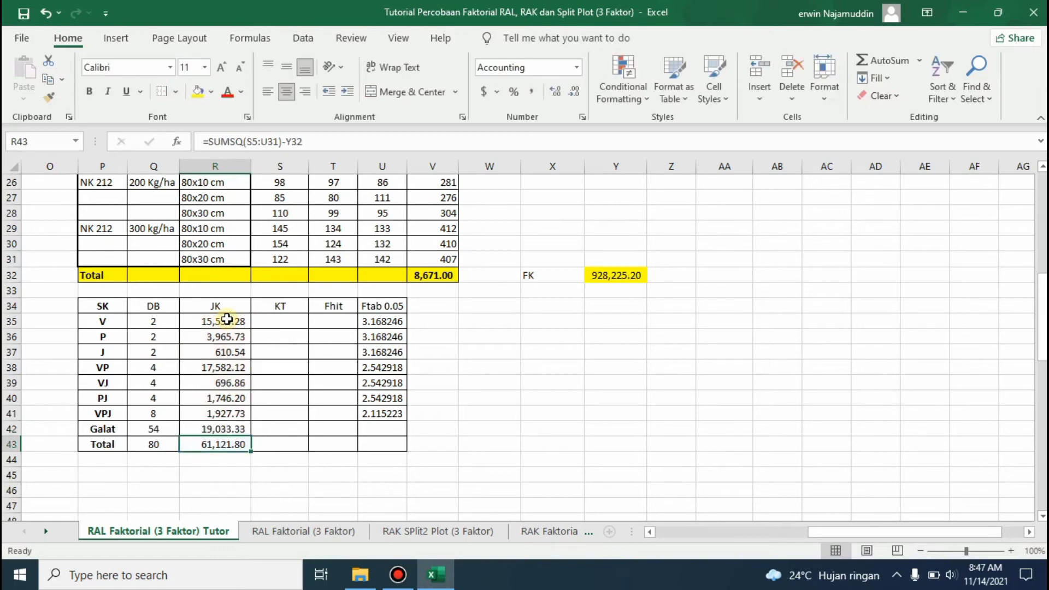
pyautogui.click(212, 428)
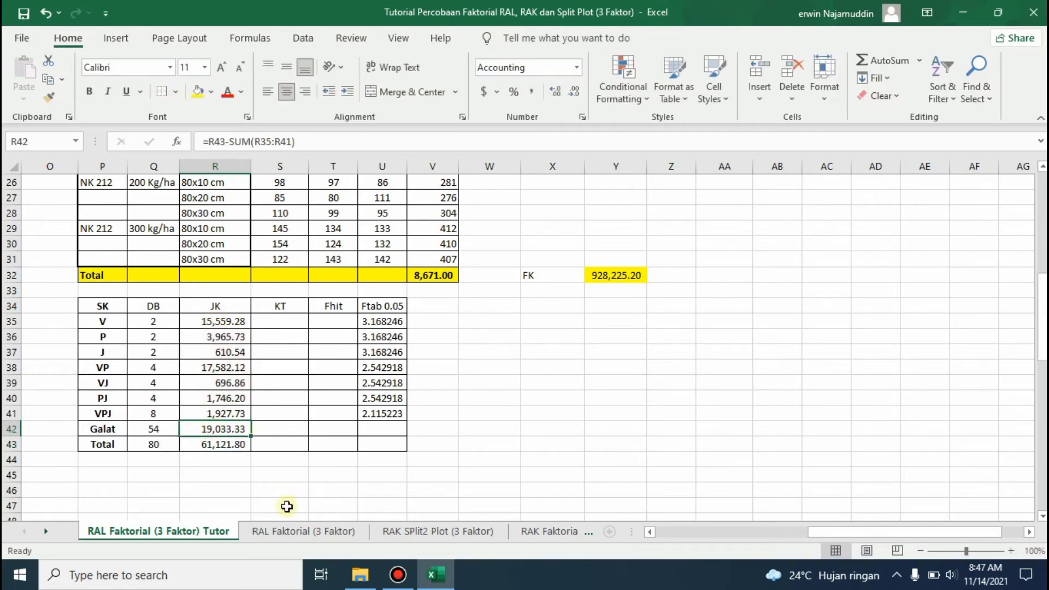
pyautogui.click(286, 527)
pyautogui.click(226, 529)
pyautogui.write('=')
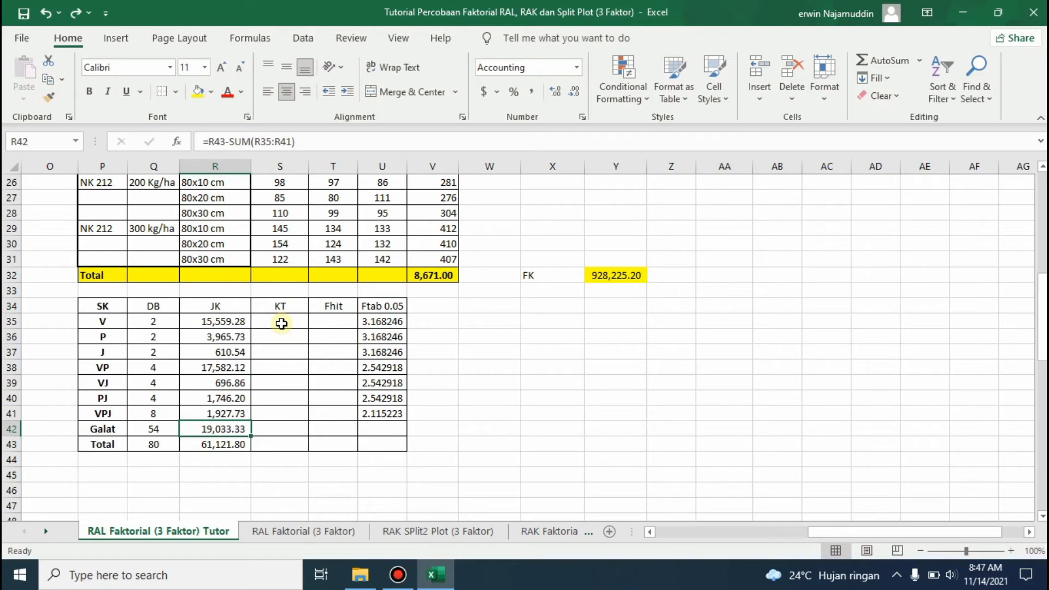
# Calculate the KT of V in cell S35 with =R35/Q35 and fill the formula down to Galat in S42
pyautogui.click(281, 324)
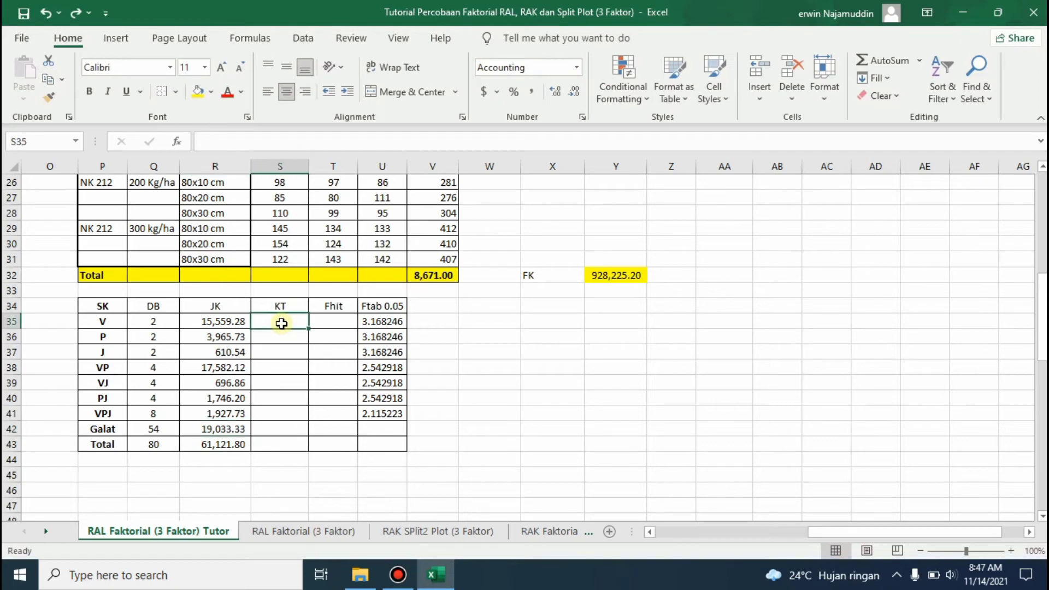
pyautogui.write('=')
pyautogui.press('Left')
pyautogui.press('Right')
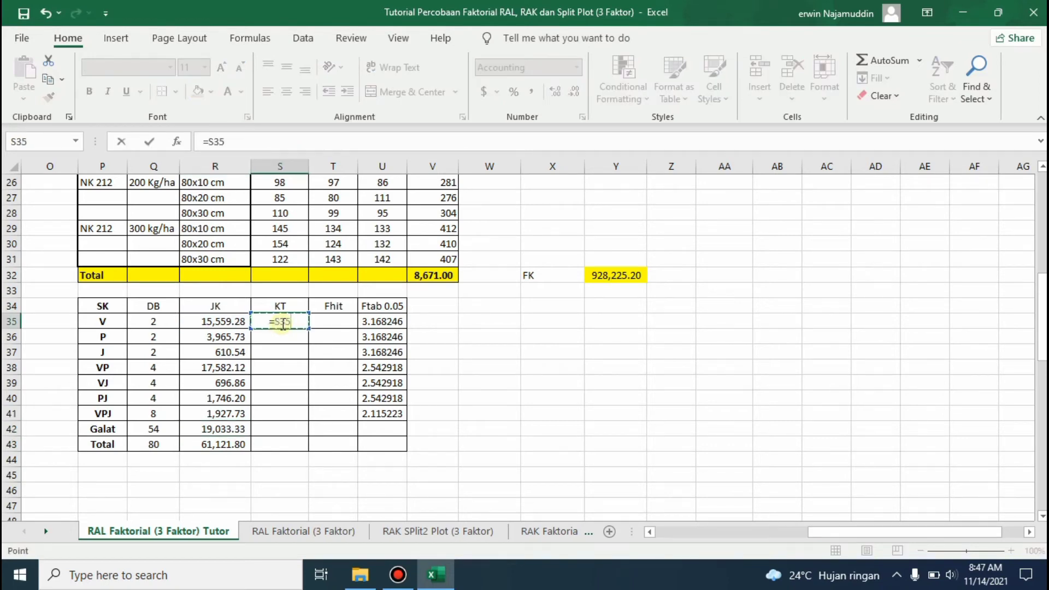
pyautogui.write('/')
pyautogui.press('BackSpace')
pyautogui.press('BackSpace')
pyautogui.press('BackSpace')
pyautogui.press('BackSpace')
pyautogui.press('Left')
pyautogui.write('/')
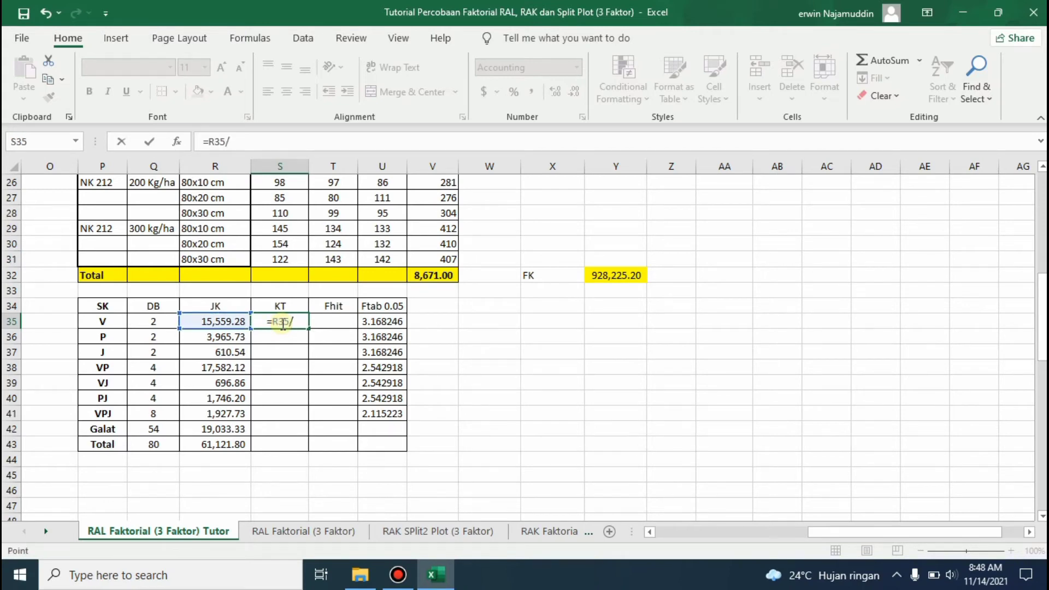
pyautogui.press('Left')
pyautogui.press('Left')
pyautogui.press('Return')
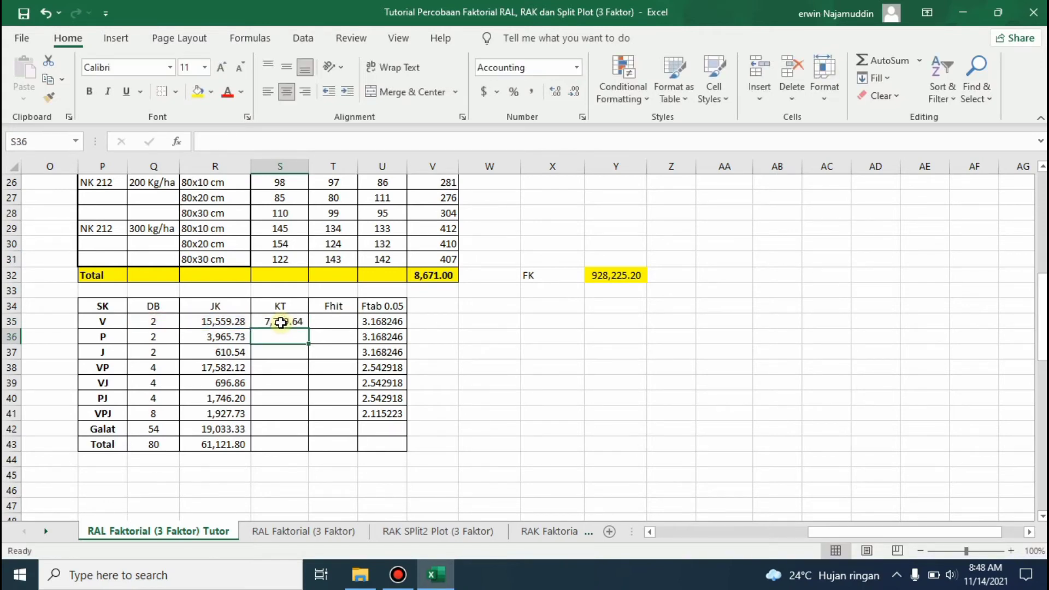
pyautogui.click(280, 322)
pyautogui.moveTo(309, 328); pyautogui.dragTo(313, 429)
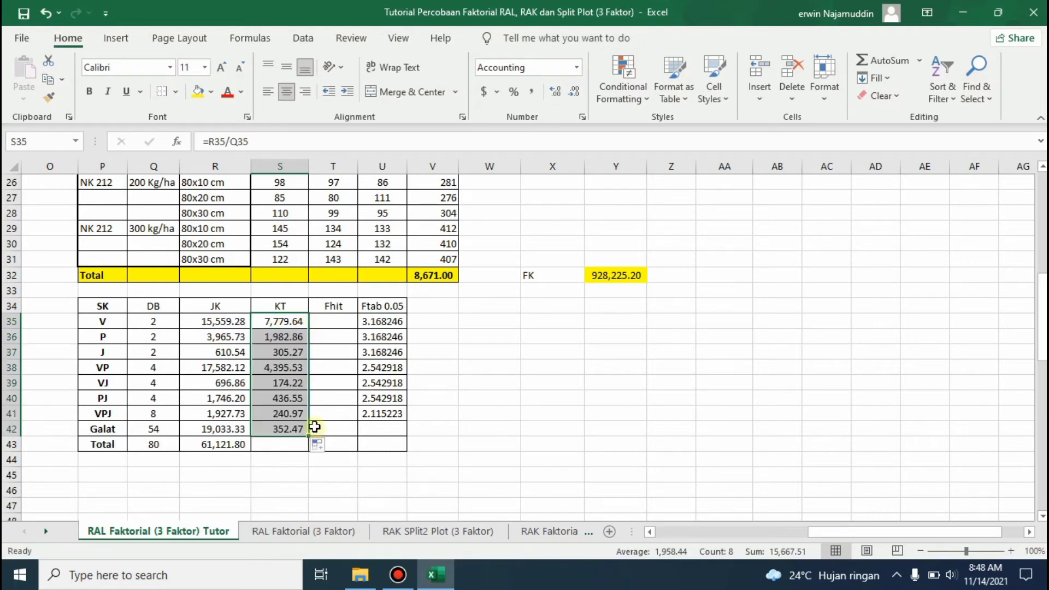
# Calculate the Fhit of V in cell T35 with =S35/S42
pyautogui.click(348, 324)
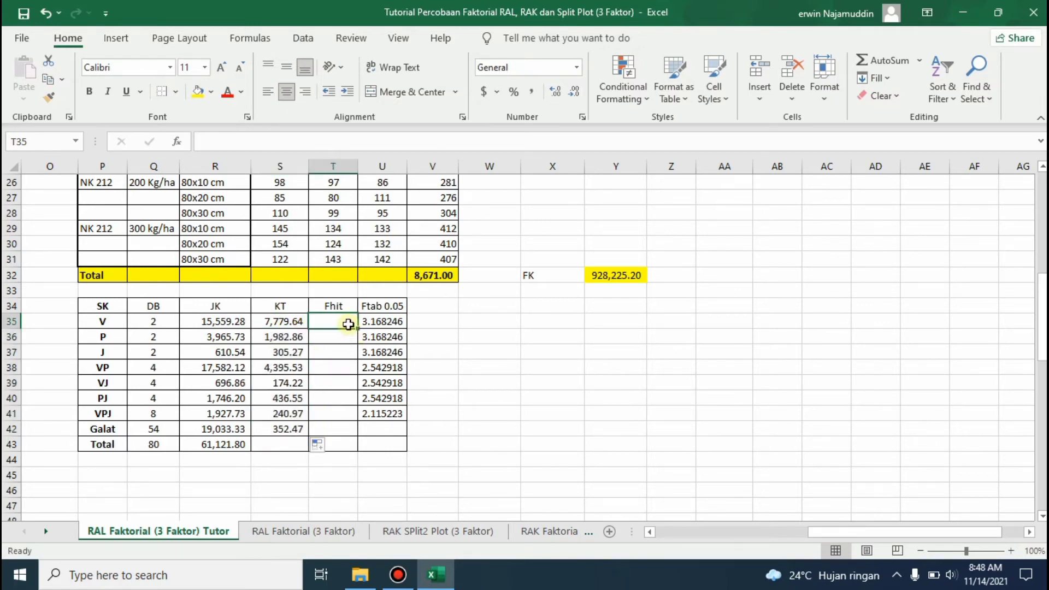
pyautogui.write('=')
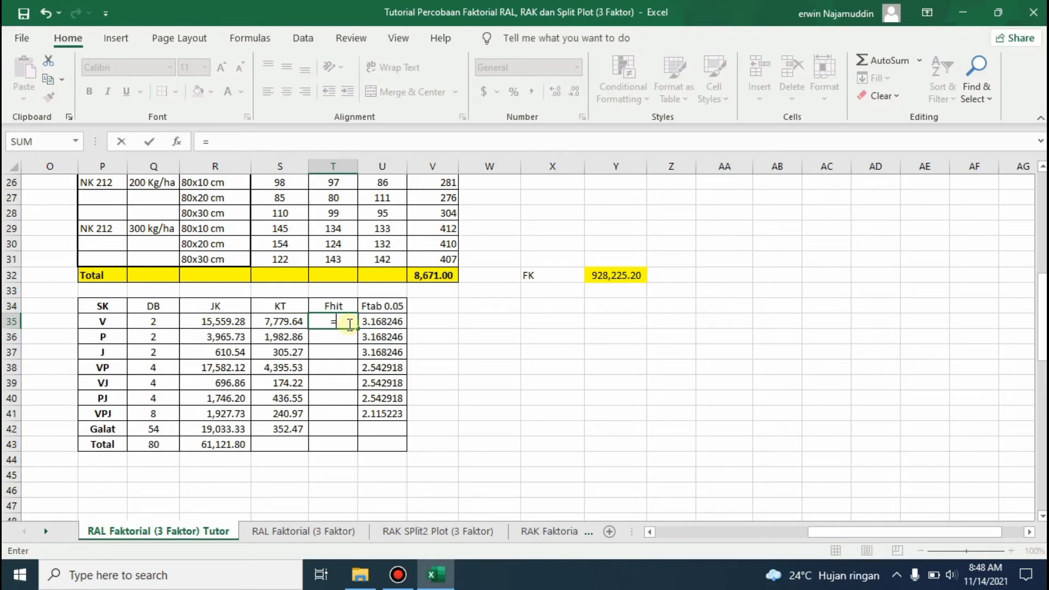
pyautogui.press('Left')
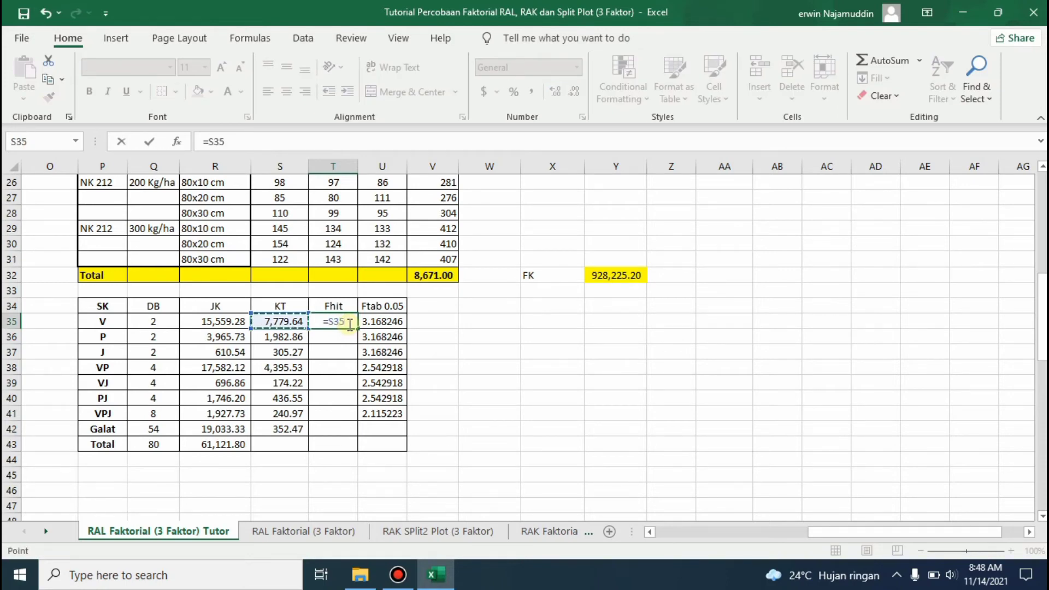
pyautogui.write('/')
pyautogui.press('Left')
pyautogui.press('Down')
pyautogui.press('Down')
pyautogui.press('Down')
pyautogui.press('Down')
pyautogui.press('Down')
pyautogui.press('Down')
pyautogui.press('Down')
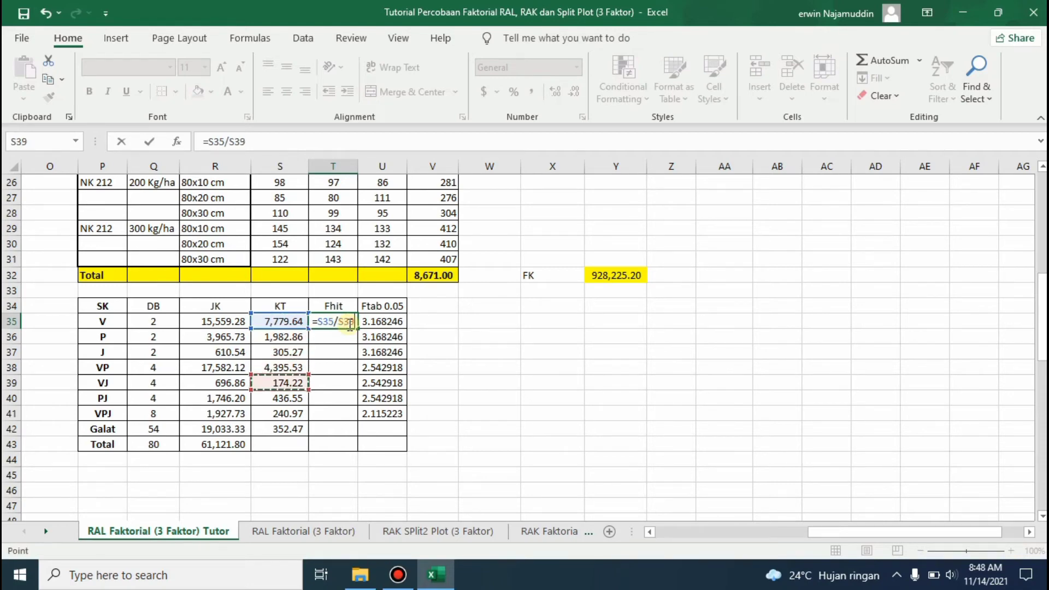
pyautogui.press('Return')
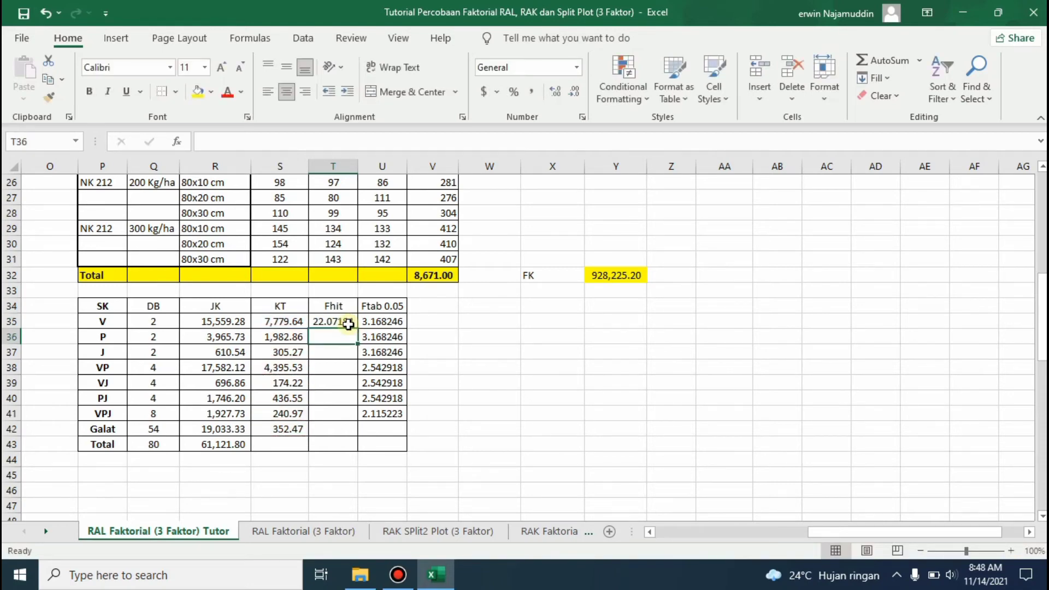
# Calculate the Fhit of P in cell T36 with =S36/S42
pyautogui.write('=')
pyautogui.press('Left')
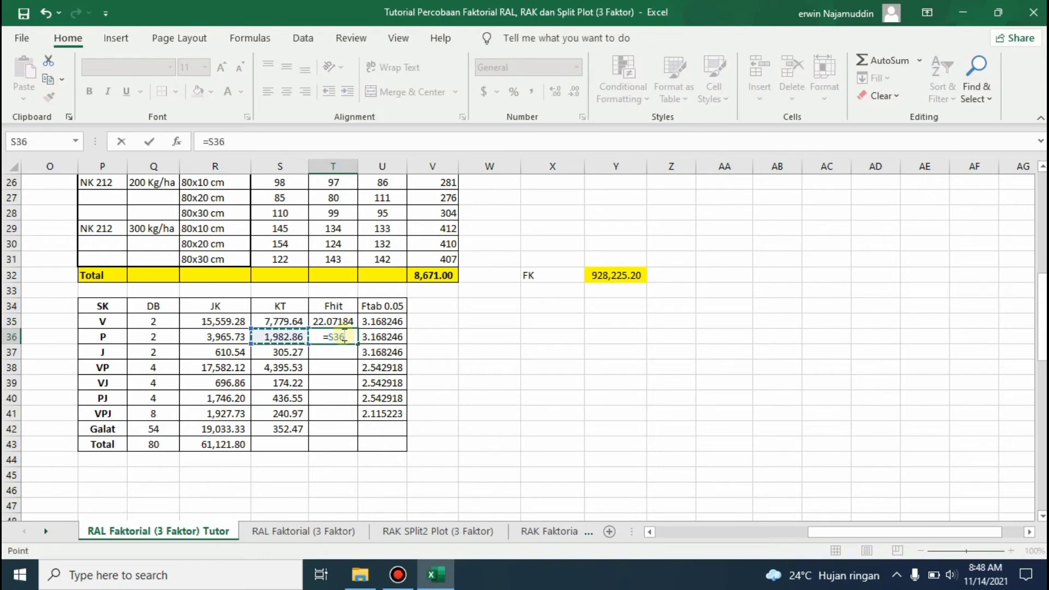
pyautogui.write('/')
pyautogui.press('Left')
pyautogui.press('Down')
pyautogui.press('Down')
pyautogui.press('Down')
pyautogui.press('Down')
pyautogui.press('Down')
pyautogui.press('Down')
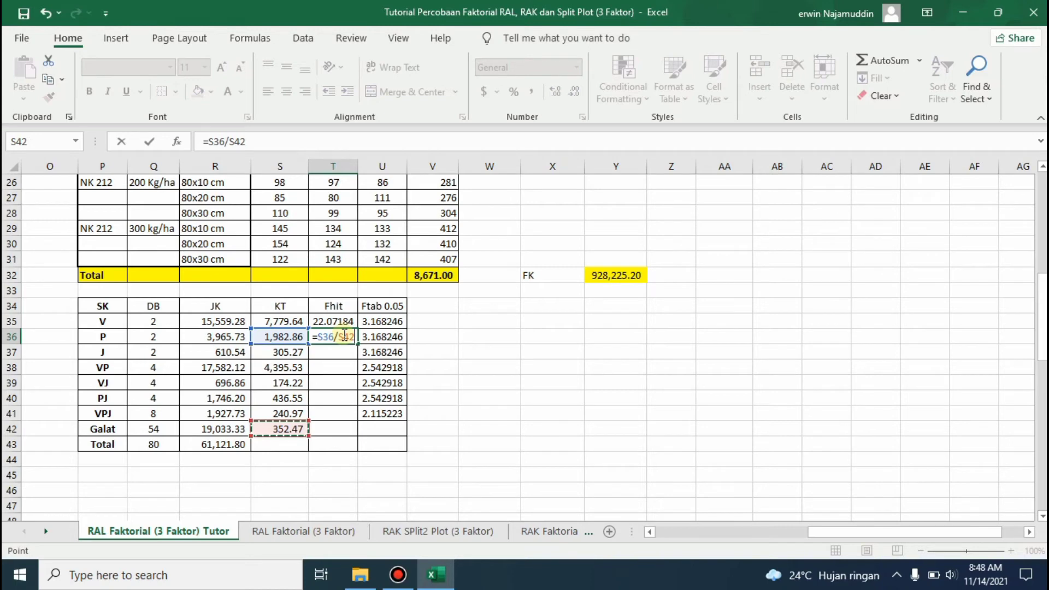
pyautogui.press('Return')
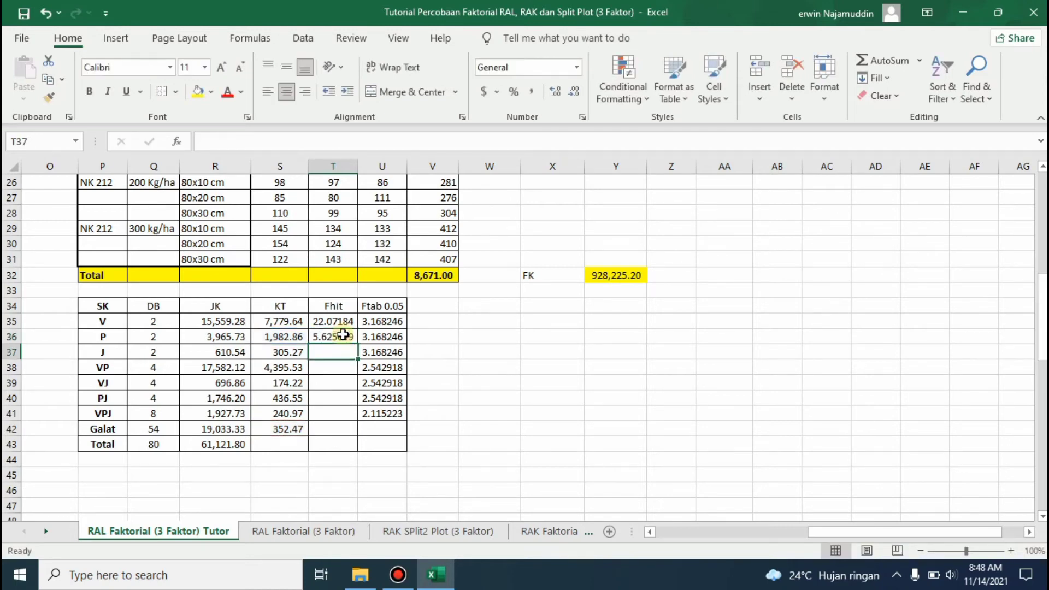
# Re-enter the divisor of the Fhit formula for P in T36, keeping it as =S36/S42
pyautogui.click(343, 335)
pyautogui.doubleClick(343, 334)
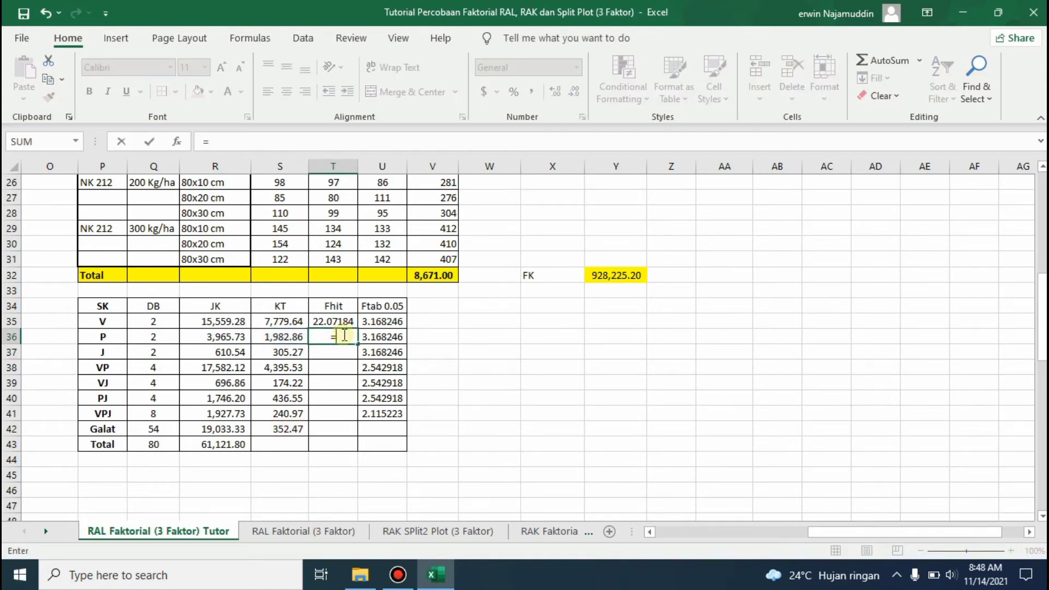
pyautogui.press('BackSpace')
pyautogui.press('BackSpace')
pyautogui.press('BackSpace')
pyautogui.press('Left')
pyautogui.press('Down')
pyautogui.press('Down')
pyautogui.press('Down')
pyautogui.press('Down')
pyautogui.press('Down')
pyautogui.press('Down')
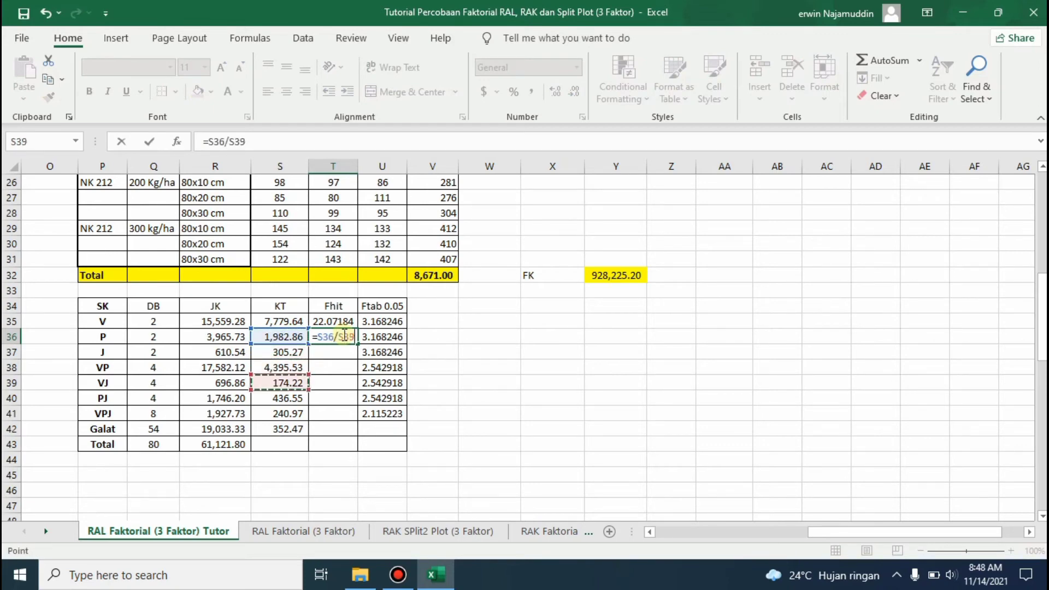
pyautogui.press('Return')
# Calculate the Fhit of J in cell T37 with =S37/S42
pyautogui.write('=')
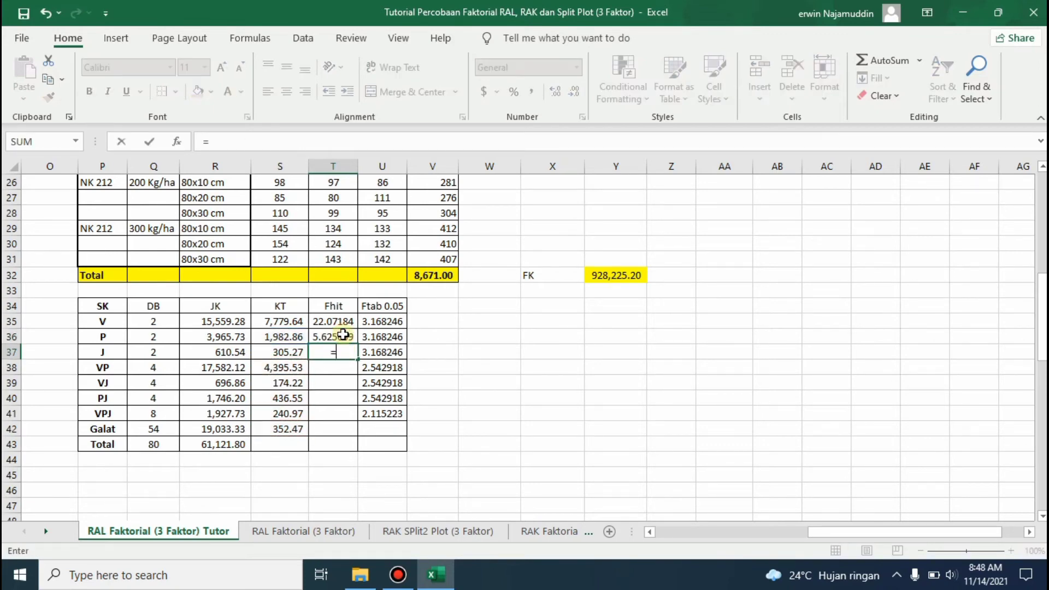
pyautogui.press('Left')
pyautogui.write('/')
pyautogui.press('Left')
pyautogui.press('Down')
pyautogui.press('Down')
pyautogui.press('Down')
pyautogui.press('Down')
pyautogui.press('Down')
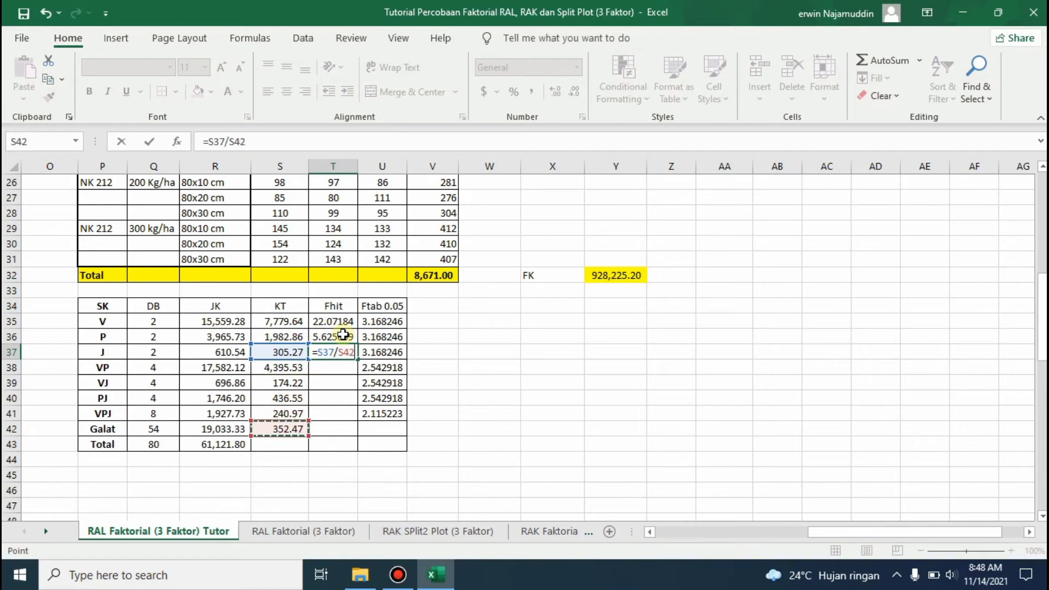
pyautogui.press('Return')
# Calculate the Fhit of the VP interaction in cell T38 with =S38/S42
pyautogui.write('=')
pyautogui.press('Left')
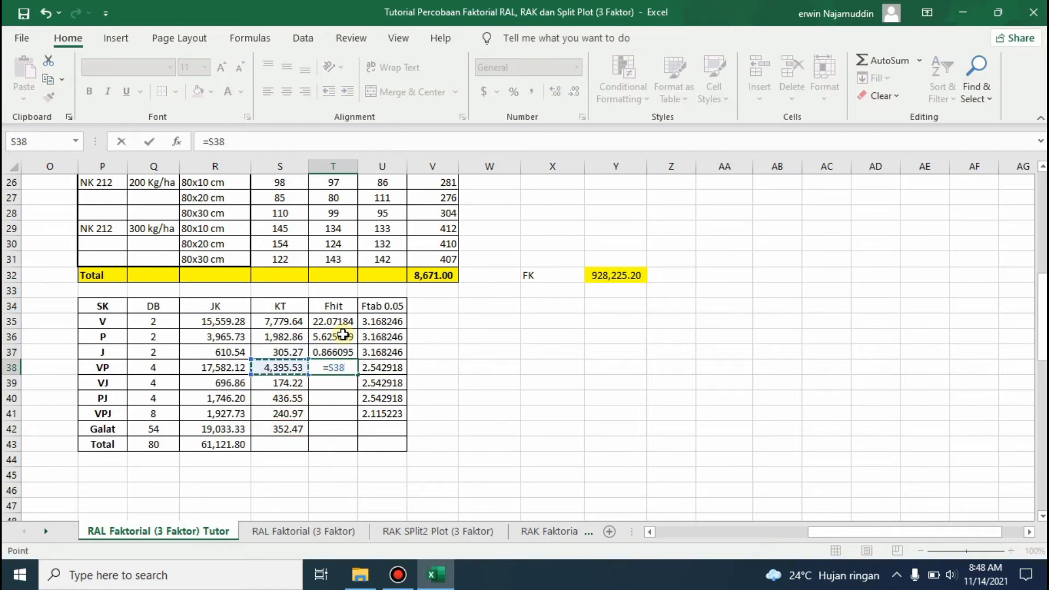
pyautogui.write('/')
pyautogui.press('Left')
pyautogui.press('Down')
pyautogui.press('Down')
pyautogui.press('Down')
pyautogui.press('Down')
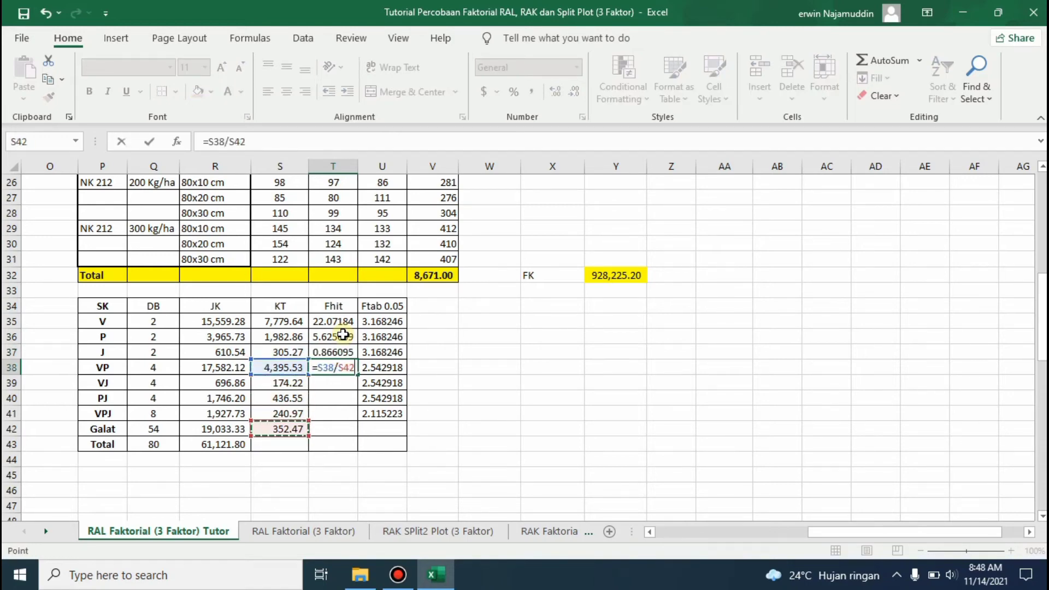
pyautogui.press('Return')
# Calculate the Fhit of the VJ interaction in cell T39 with =S39/S42
pyautogui.write('=')
pyautogui.press('Left')
pyautogui.write('/')
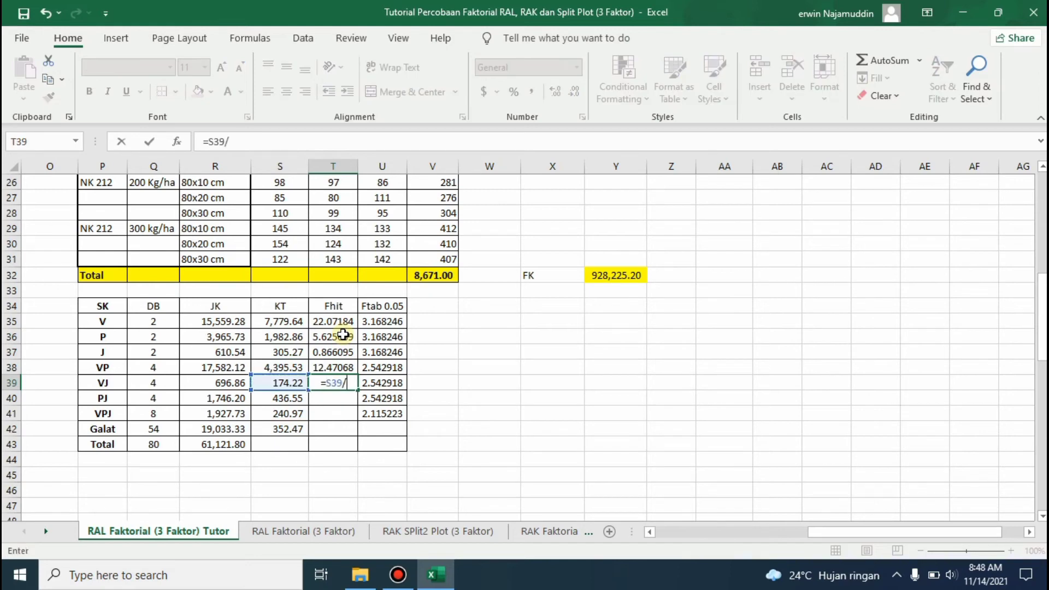
pyautogui.press('Left')
pyautogui.press('Down')
pyautogui.press('Down')
pyautogui.press('Down')
pyautogui.press('Return')
# Calculate the Fhit of the PJ interaction in cell T40 with =S40/S42
pyautogui.write('=')
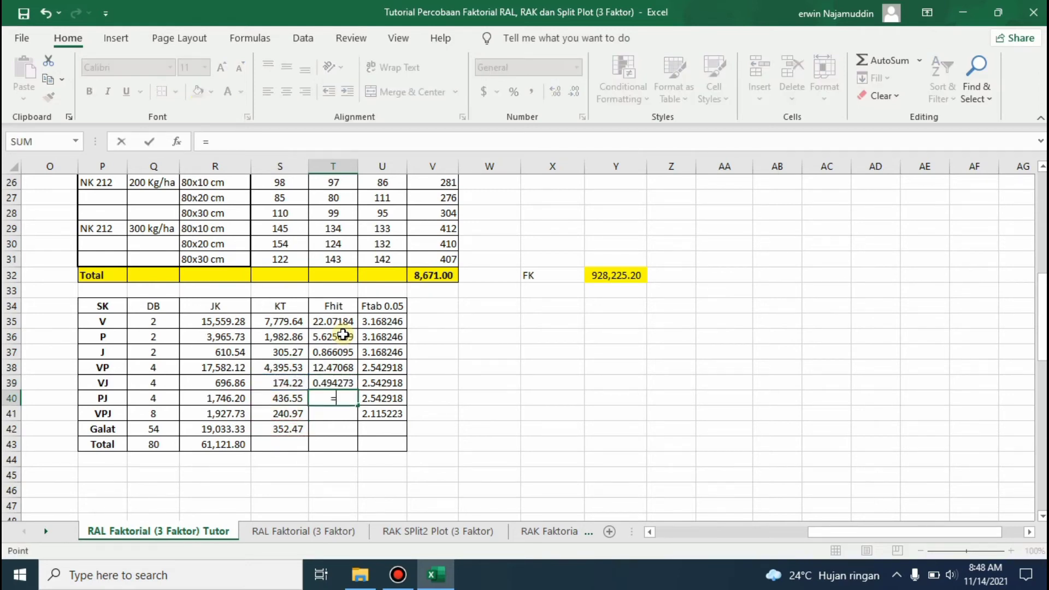
pyautogui.press('Left')
pyautogui.write('/')
pyautogui.press('Left')
pyautogui.press('Left')
pyautogui.press('Right')
pyautogui.press('Down')
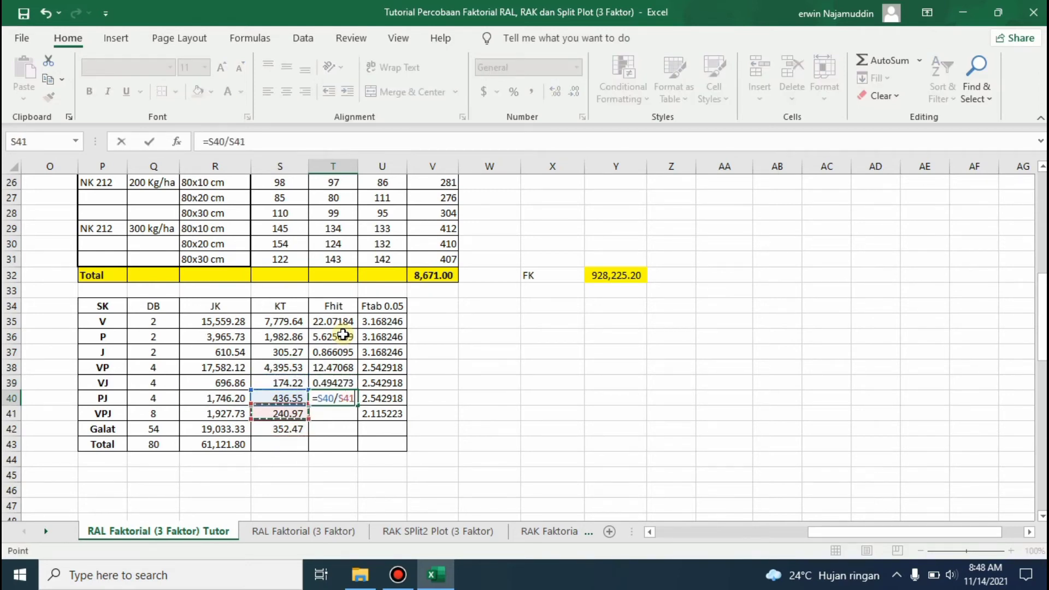
pyautogui.press('Down')
pyautogui.press('Return')
# Calculate the Fhit of the VPJ interaction in cell T41 with =S41/S42
pyautogui.write('=')
pyautogui.press('Left')
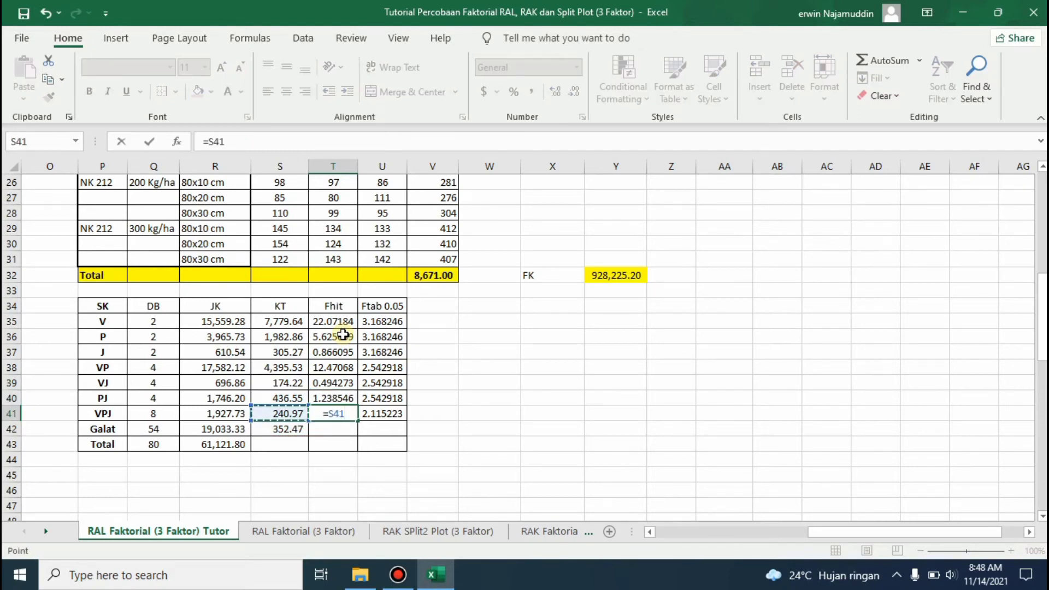
pyautogui.write('/')
pyautogui.press('Left')
pyautogui.press('Down')
pyautogui.press('Return')
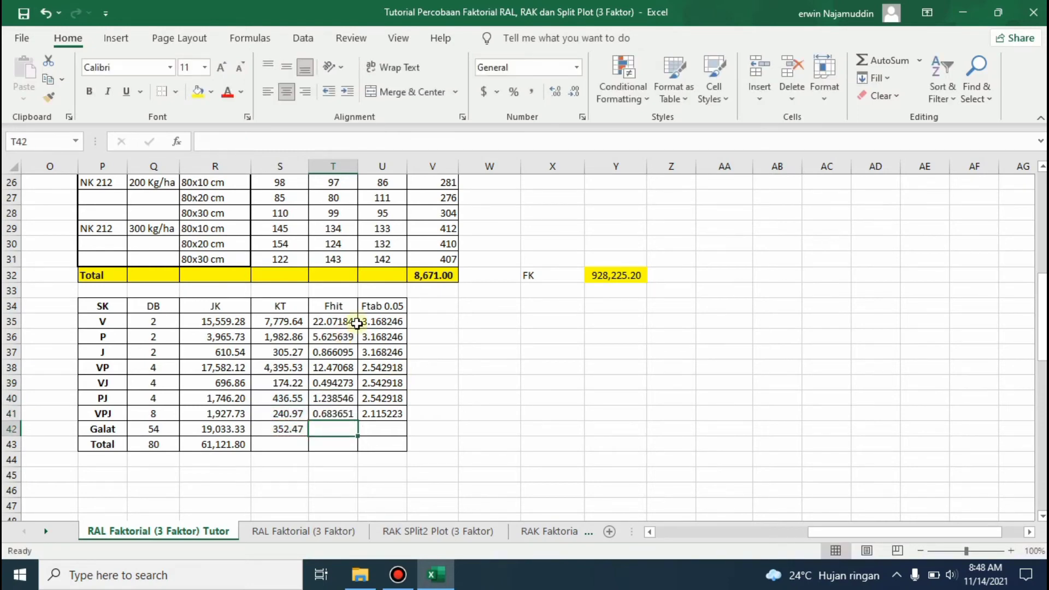
# Examine the Ftab 0.05 formula for V in cell U35
pyautogui.click(390, 324)
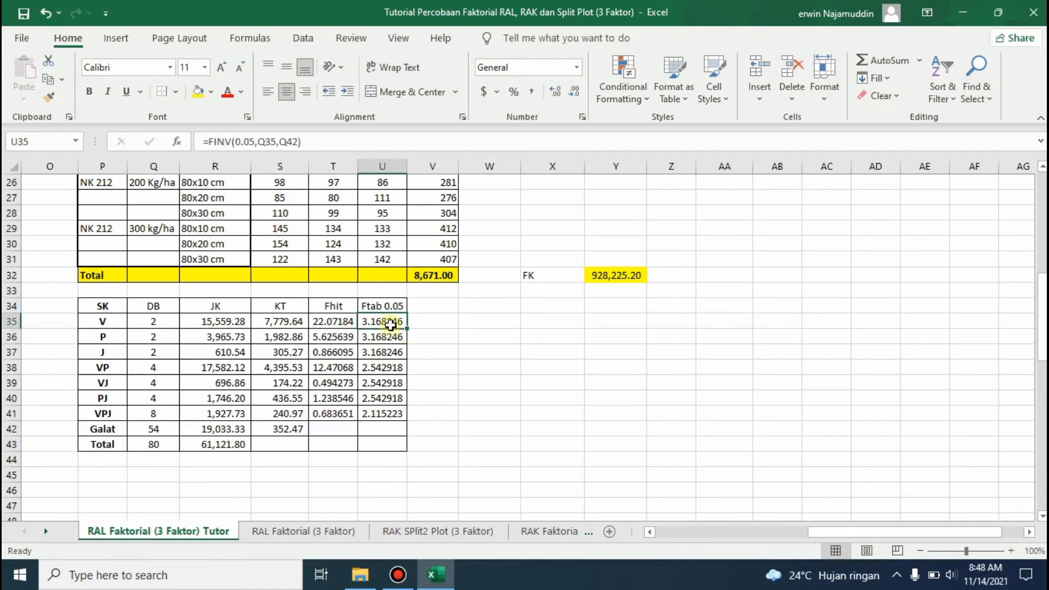
# Clear the Ftab 0.05 values of V and P in cells U35:U36
pyautogui.hotkey('shift', 'Down')
pyautogui.press('Delete')
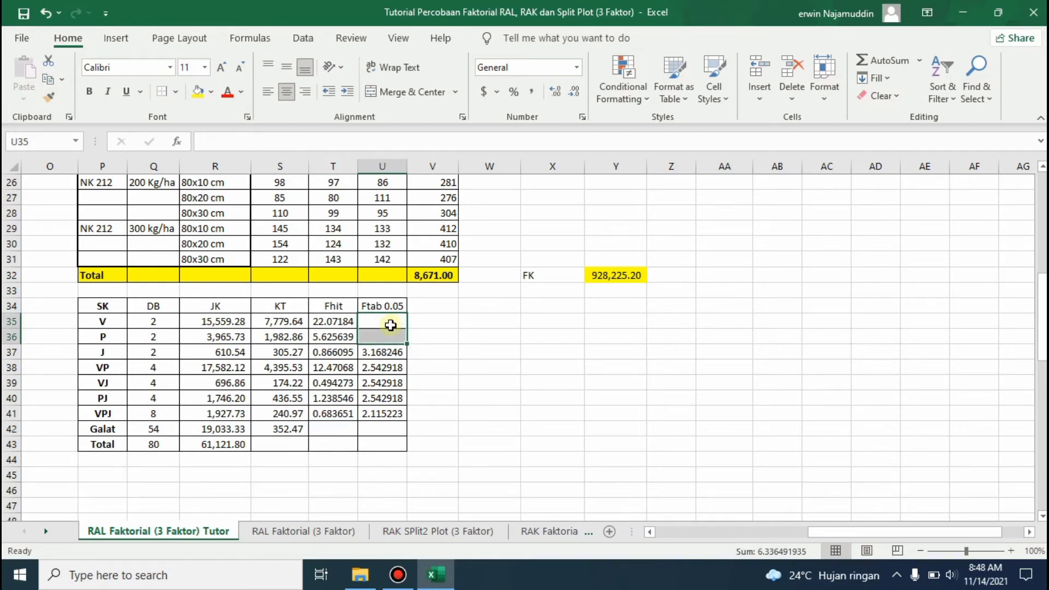
pyautogui.click(480, 335)
pyautogui.moveTo(383, 353); pyautogui.dragTo(385, 414)
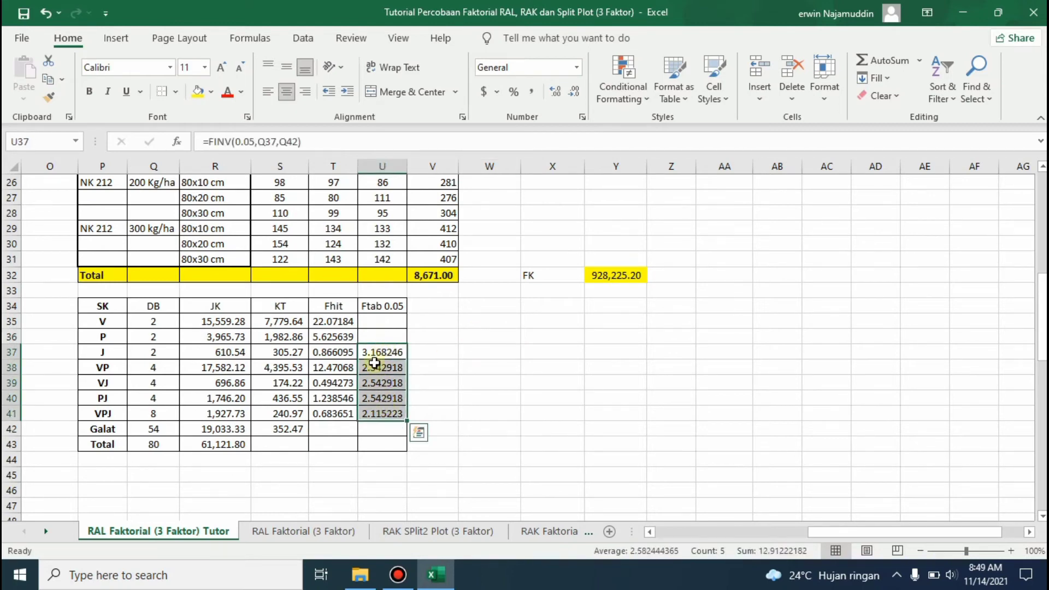
# Calculate the Ftab 0.05 of V in cell U35 with =FINV(0.05,Q35,Q42)
pyautogui.click(386, 326)
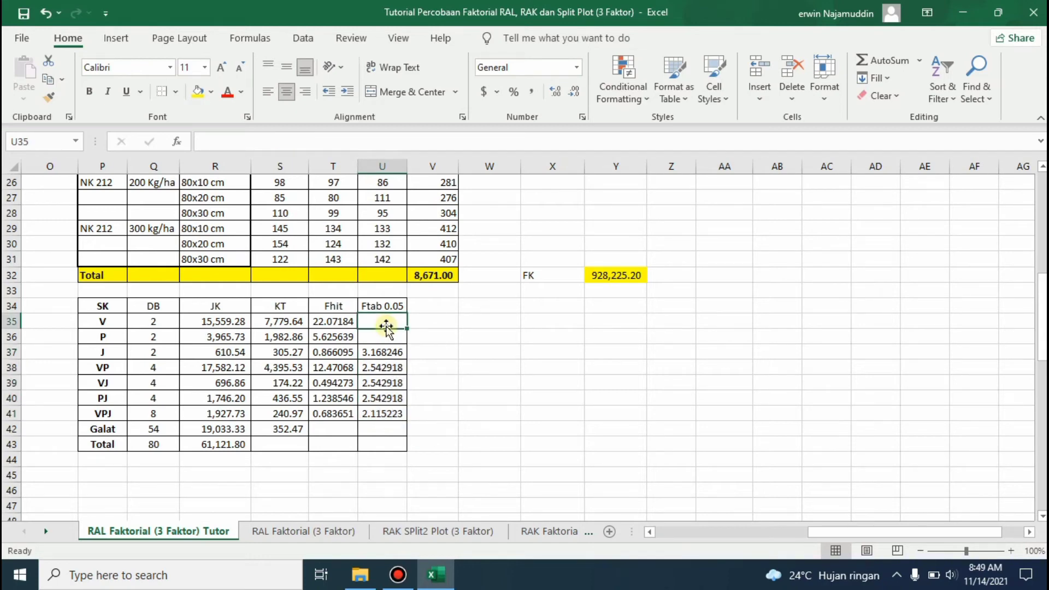
pyautogui.write('=')
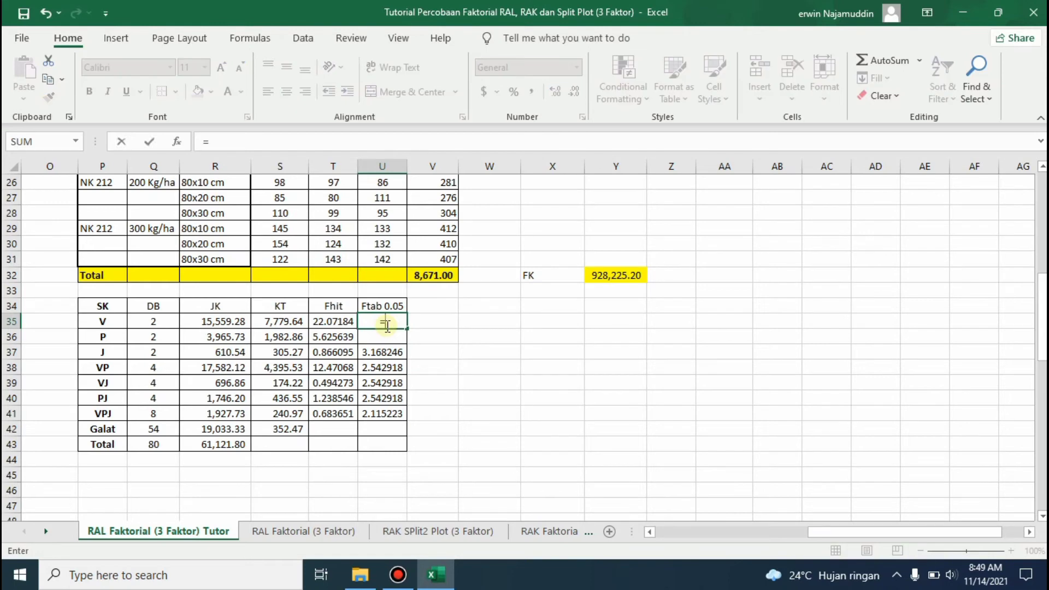
pyautogui.write('f')
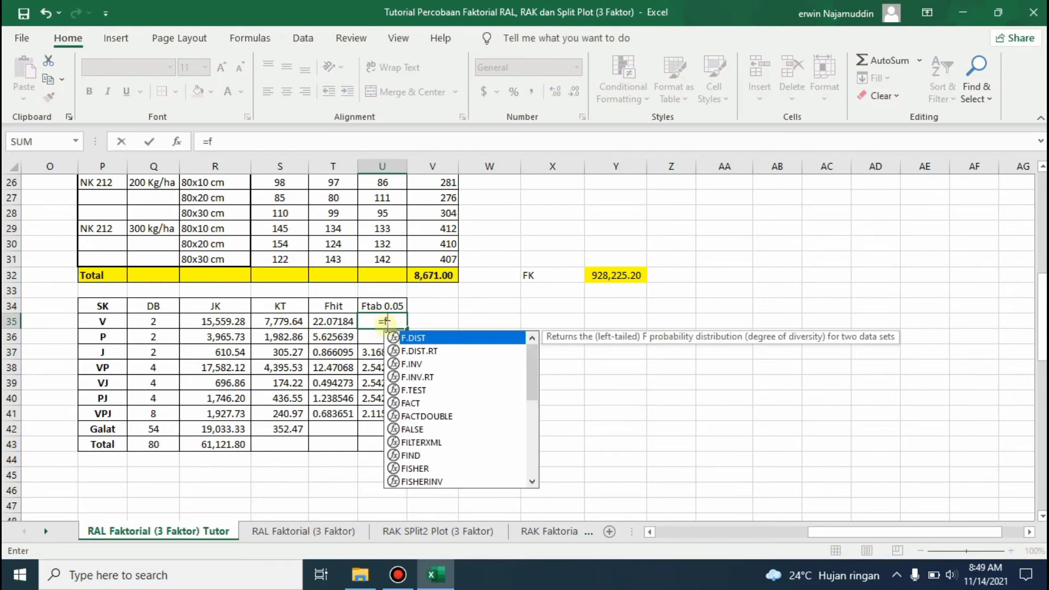
pyautogui.write('INVV')
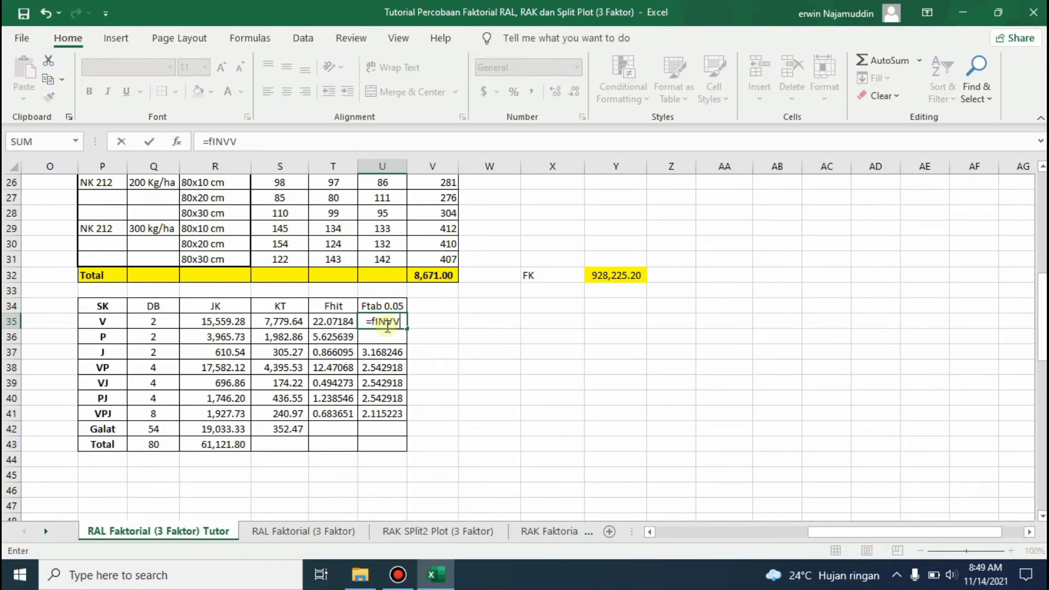
pyautogui.press('BackSpace')
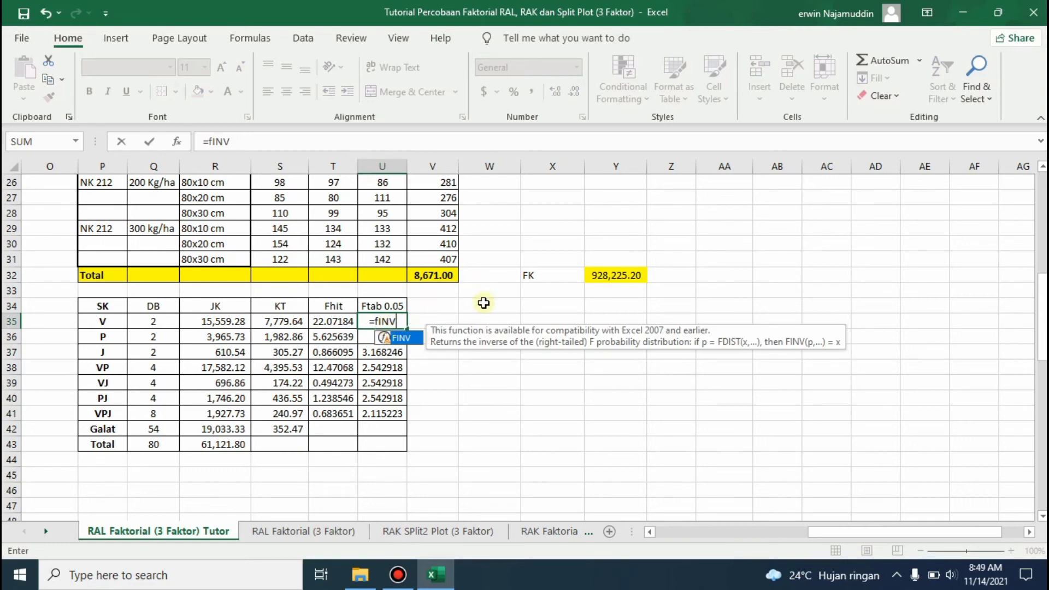
pyautogui.write('(o')
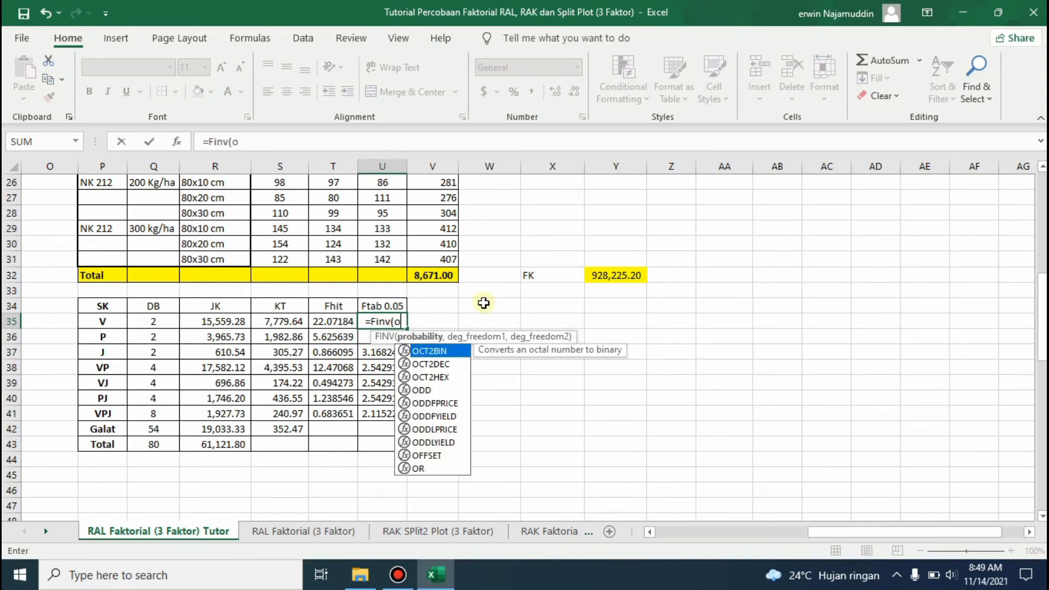
pyautogui.press('BackSpace')
pyautogui.write('0.05')
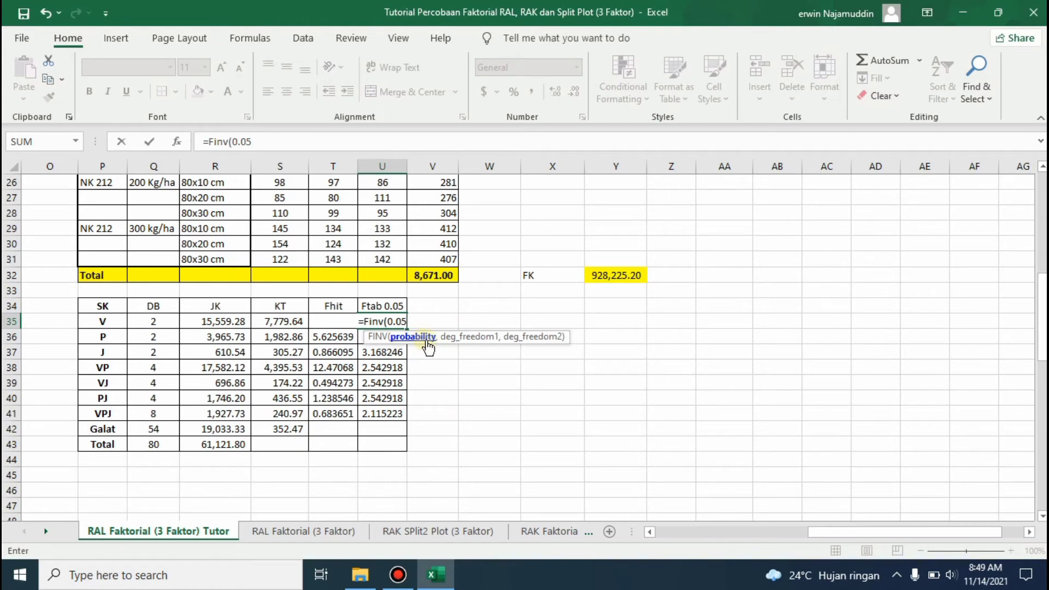
pyautogui.write(',')
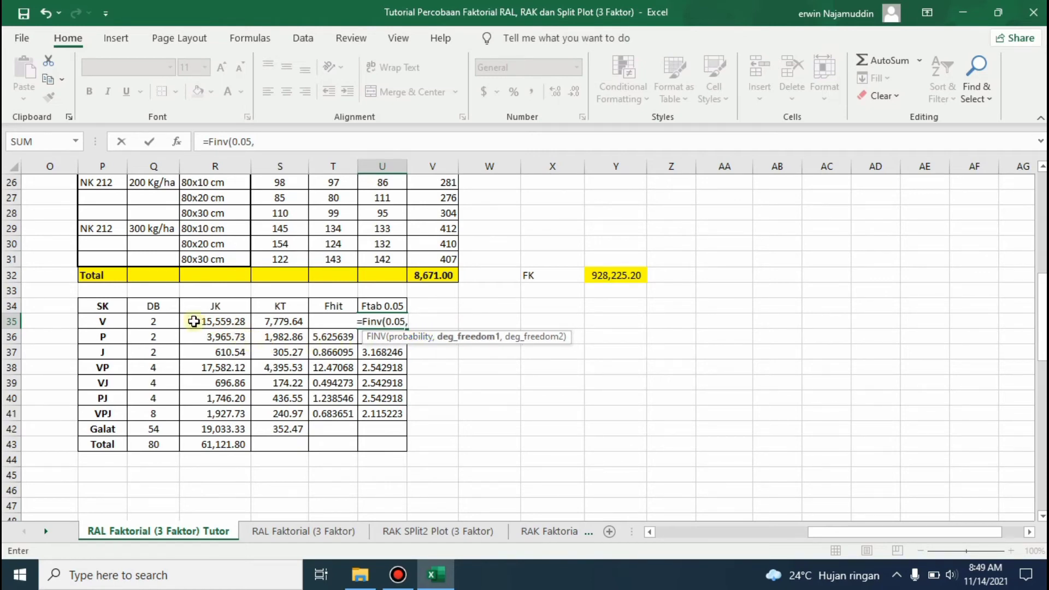
pyautogui.click(170, 321)
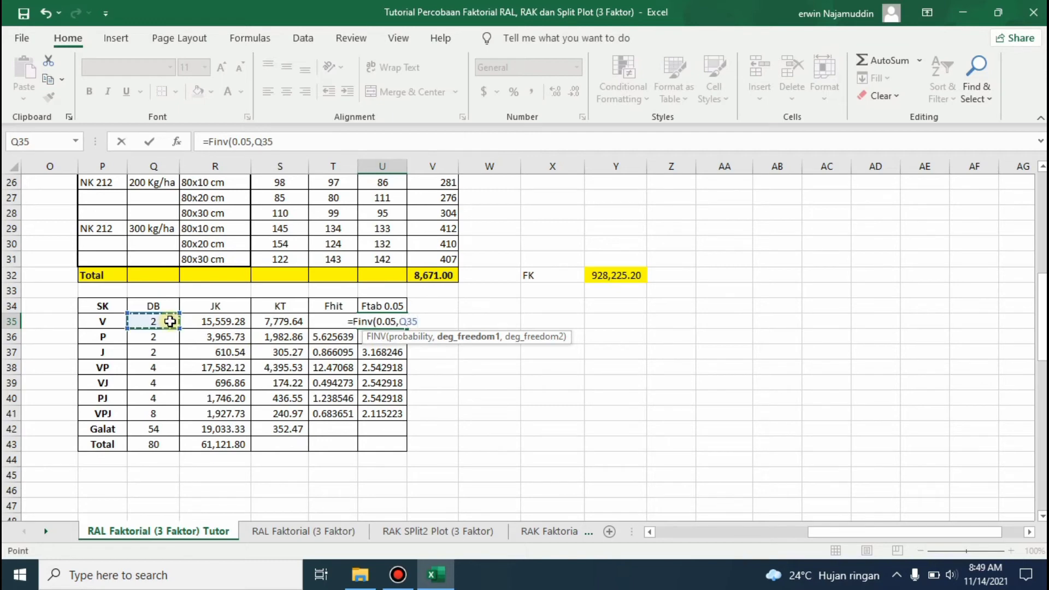
pyautogui.write(',')
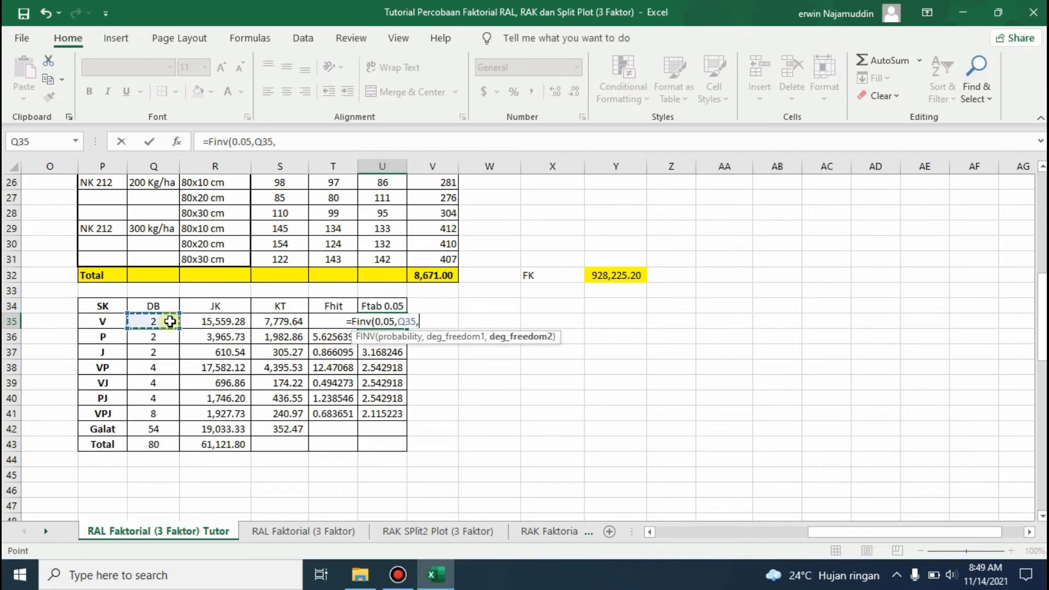
pyautogui.click(150, 427)
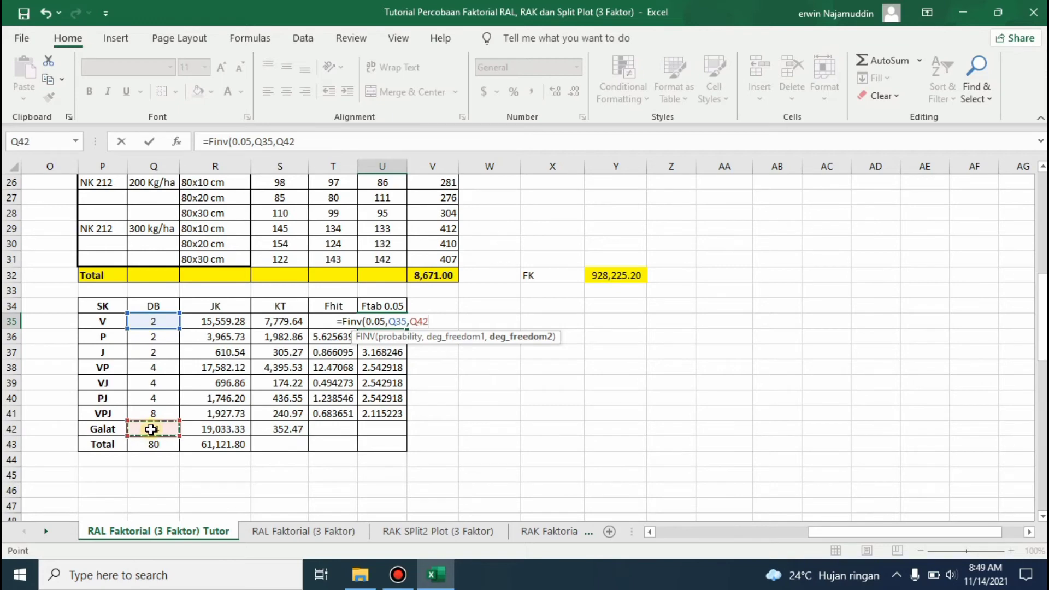
pyautogui.write(')')
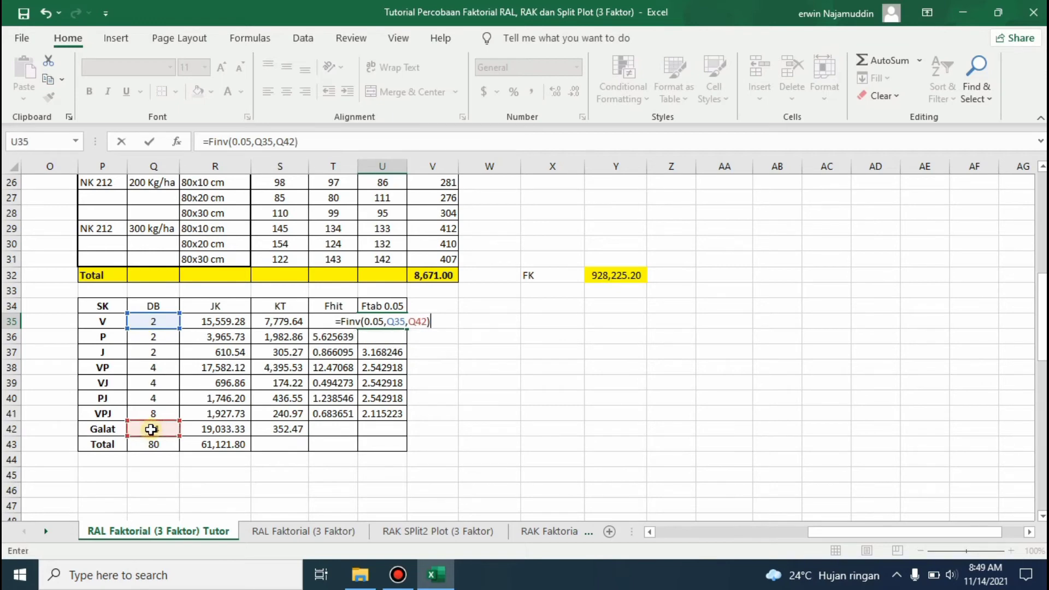
pyautogui.press('Return')
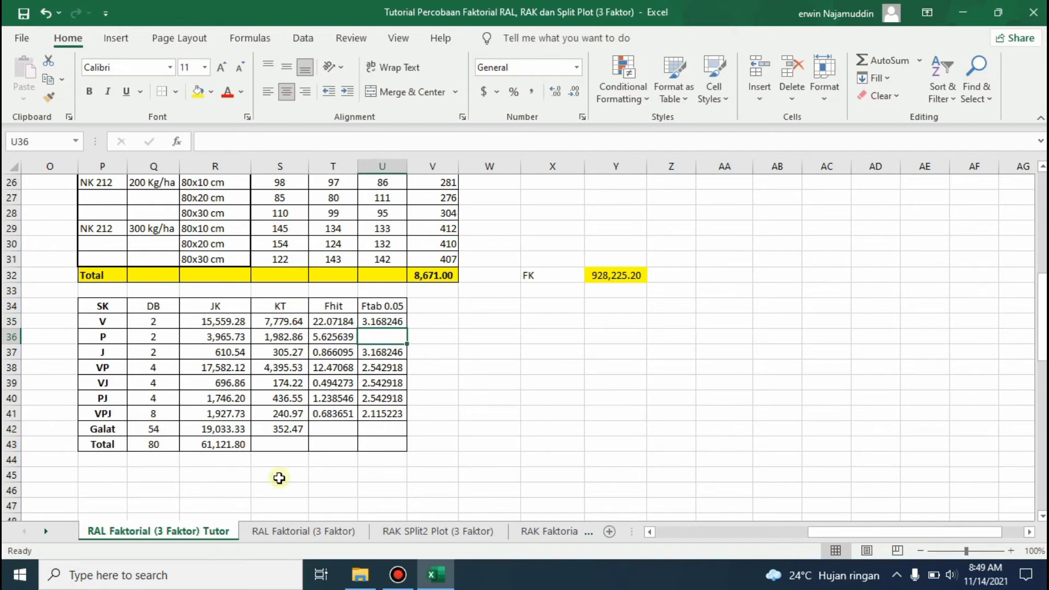
# Calculate the Ftab 0.05 of P in cell U36 with =FINV(0.05,Q36,Q42)
pyautogui.click(387, 322)
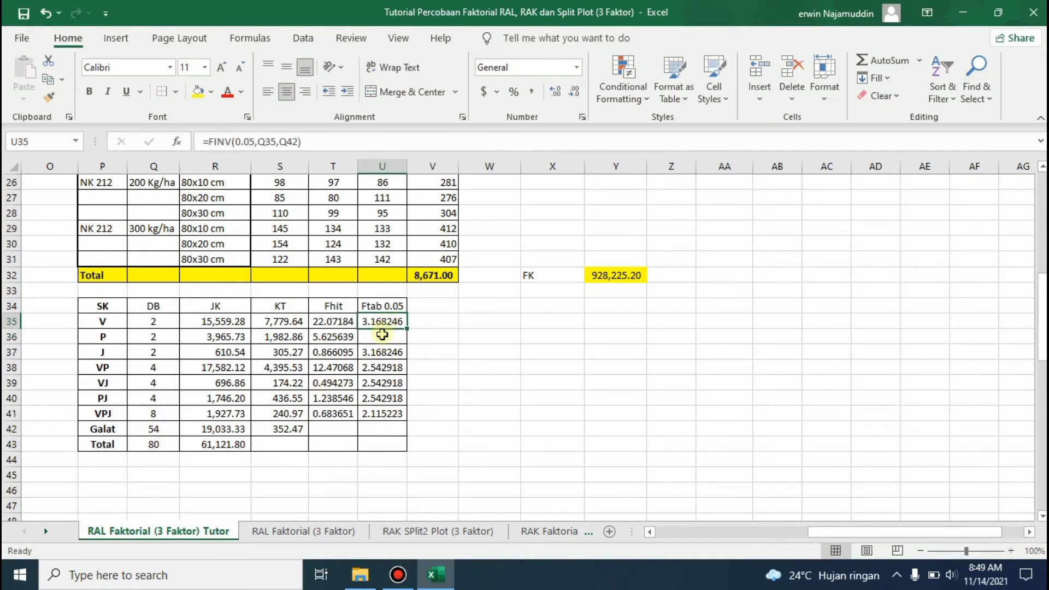
pyautogui.click(383, 335)
pyautogui.write('=Fi')
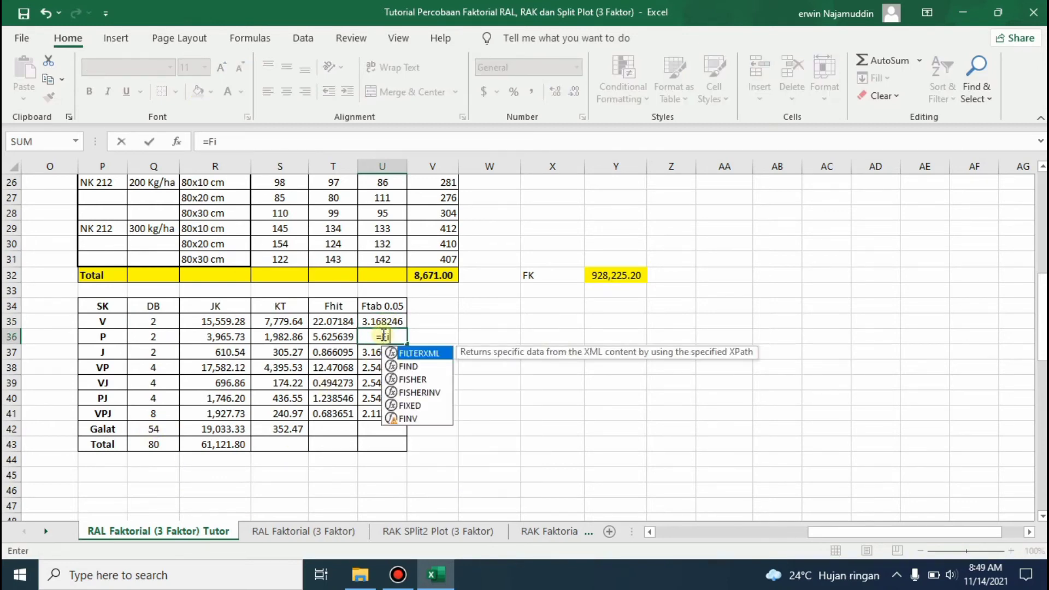
pyautogui.write('nv(')
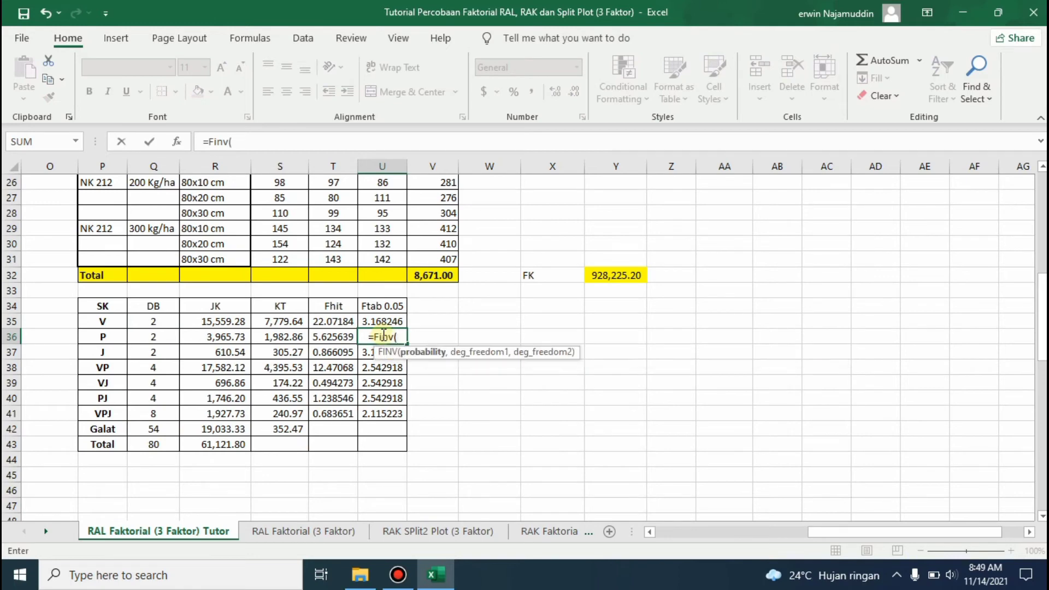
pyautogui.write('0.')
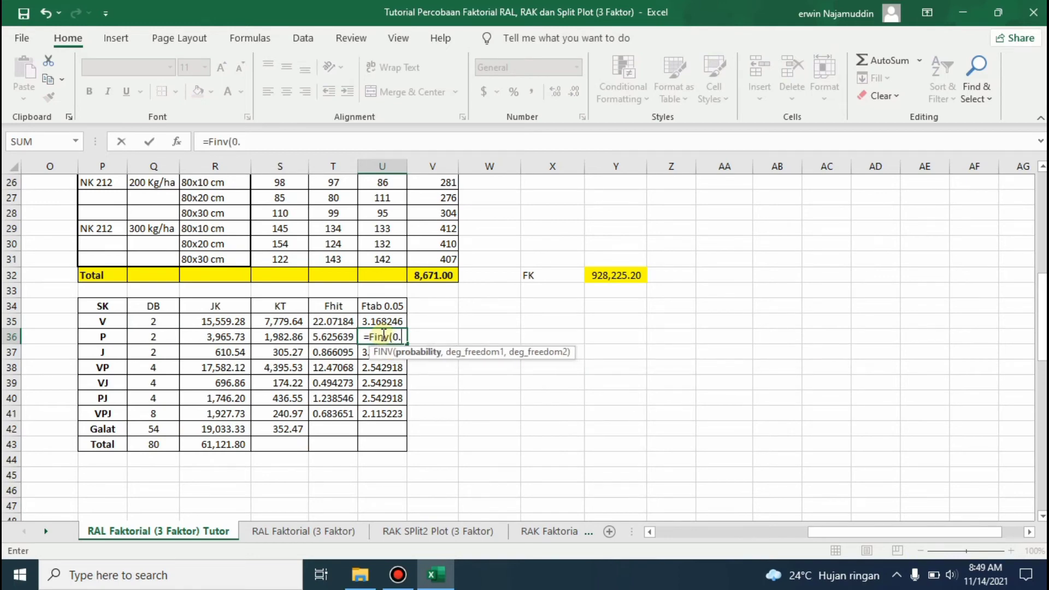
pyautogui.write('05,')
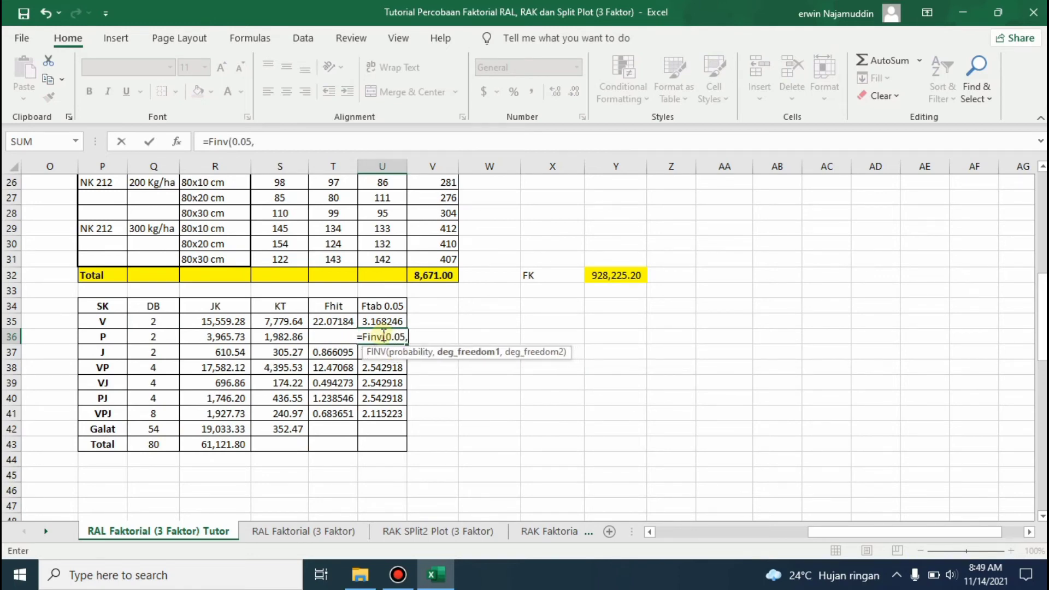
pyautogui.click(164, 336)
pyautogui.write(',')
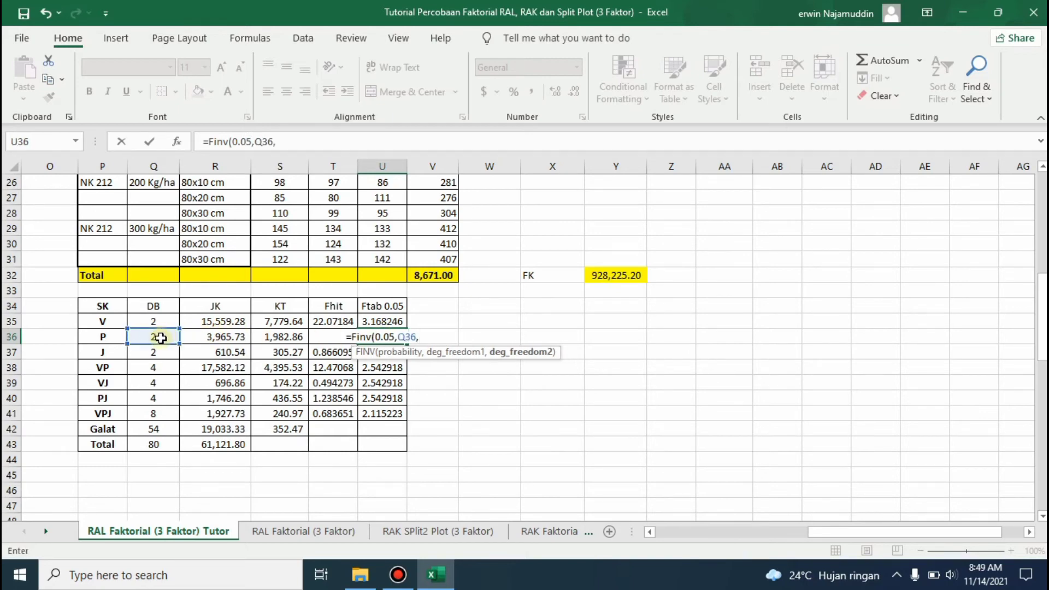
pyautogui.click(154, 431)
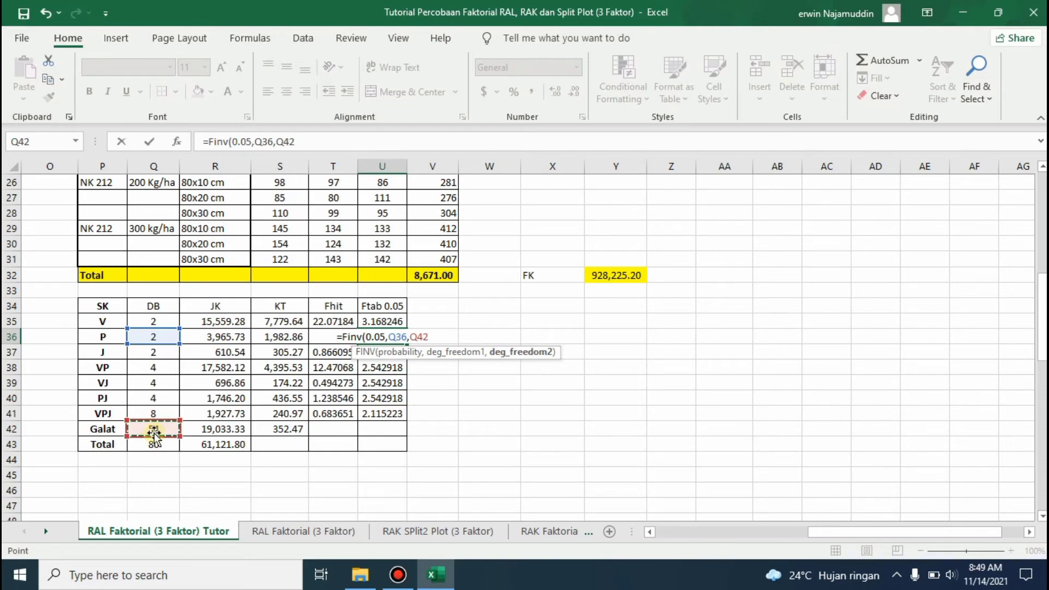
pyautogui.write(')')
pyautogui.press('Return')
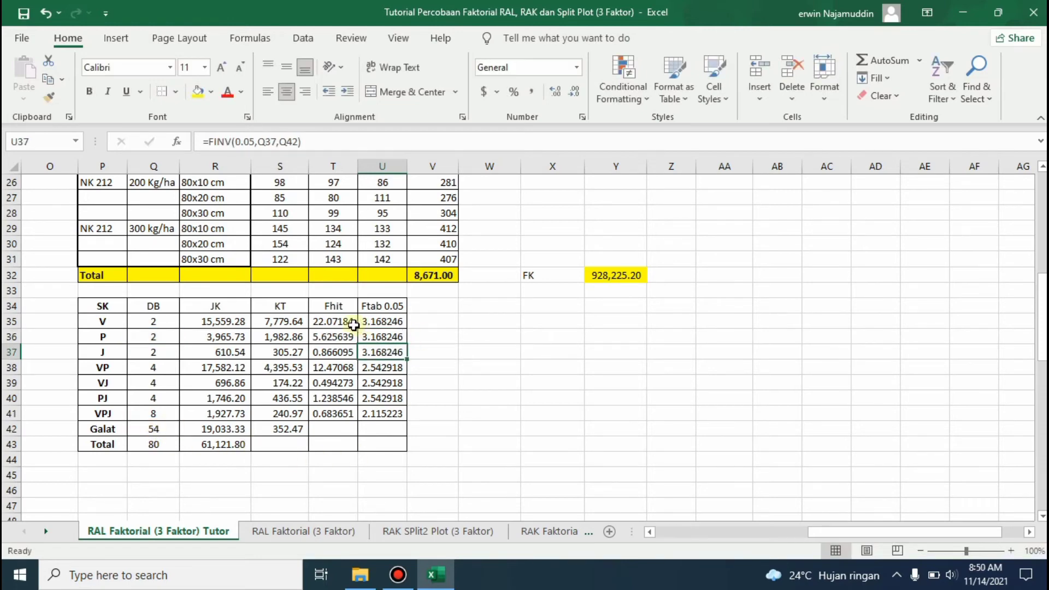
# Add the column heading Ket in cell V34, beside the Ftab 0.05 heading
pyautogui.moveTo(335, 323); pyautogui.dragTo(376, 416)
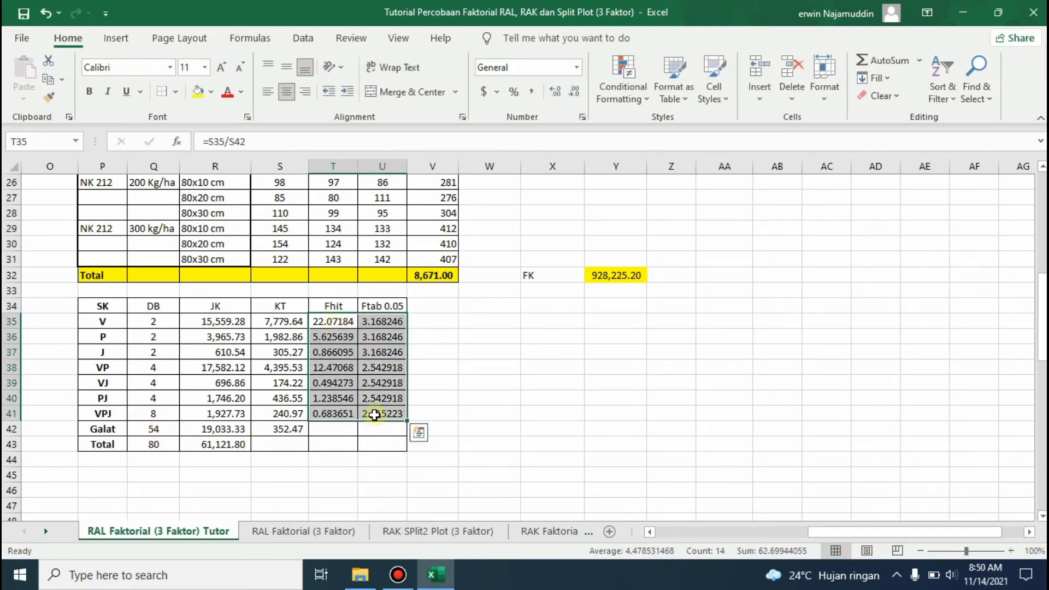
pyautogui.click(437, 310)
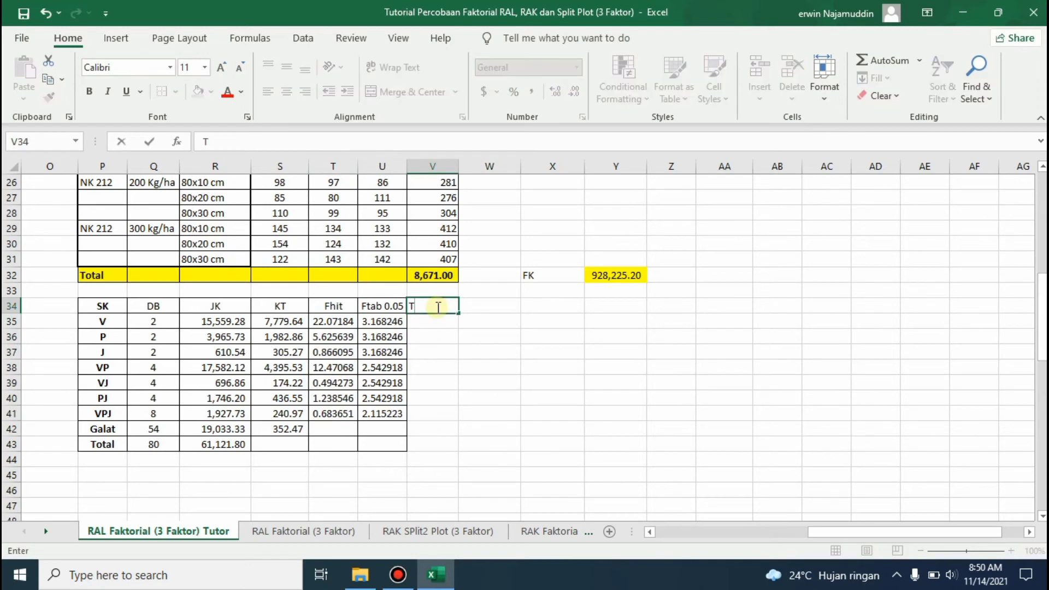
pyautogui.write('Ket')
pyautogui.press('Return')
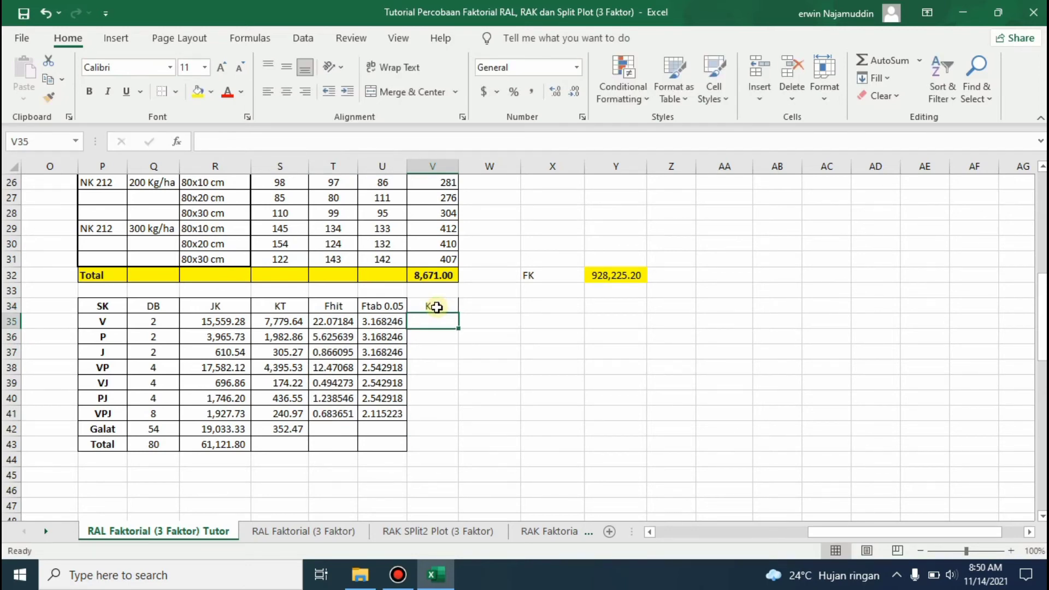
# Compare Fhit with Ftab 0.05 and mark V and P with * in Ket cells V35 and V36
pyautogui.click(336, 322)
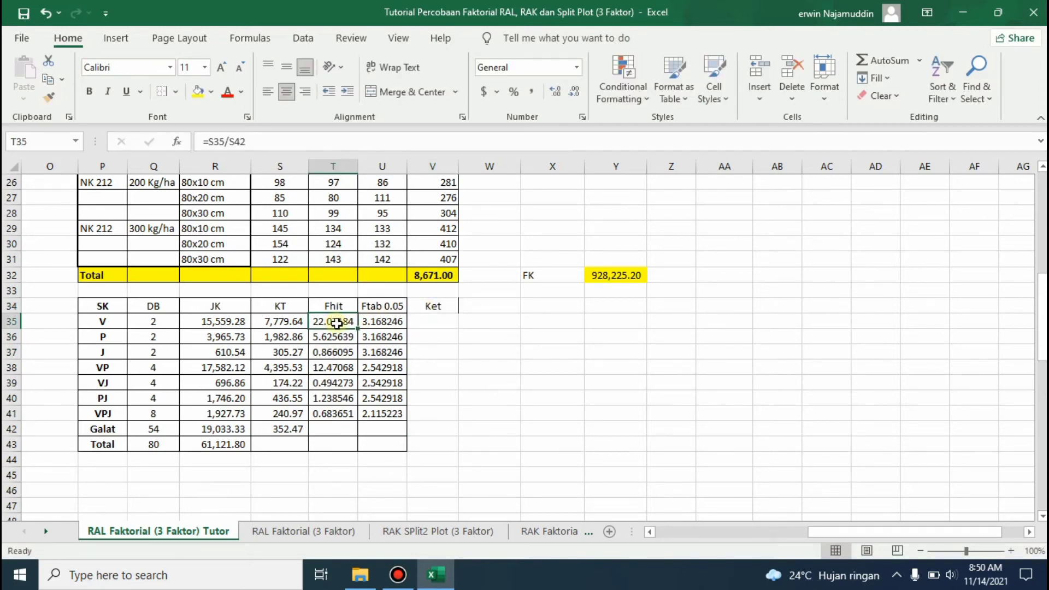
pyautogui.click(365, 324)
pyautogui.click(419, 322)
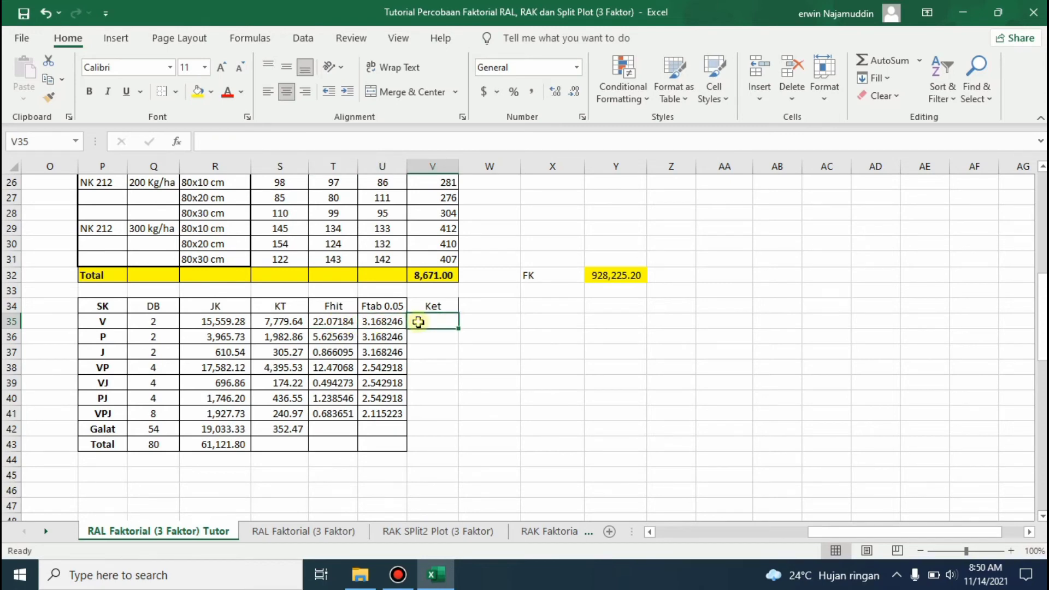
pyautogui.press('Return')
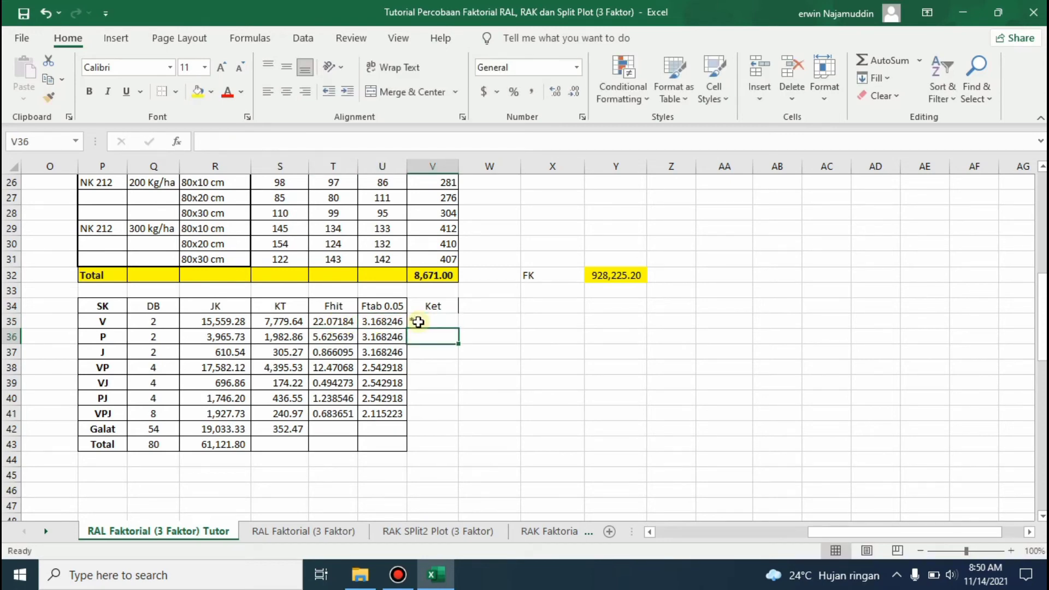
pyautogui.write('*')
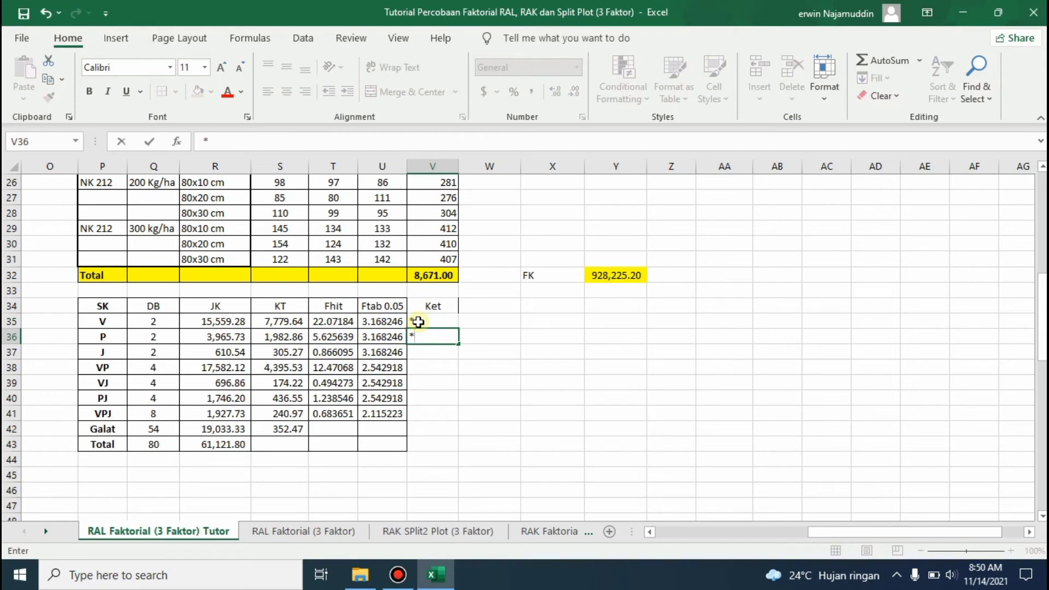
pyautogui.press('Return')
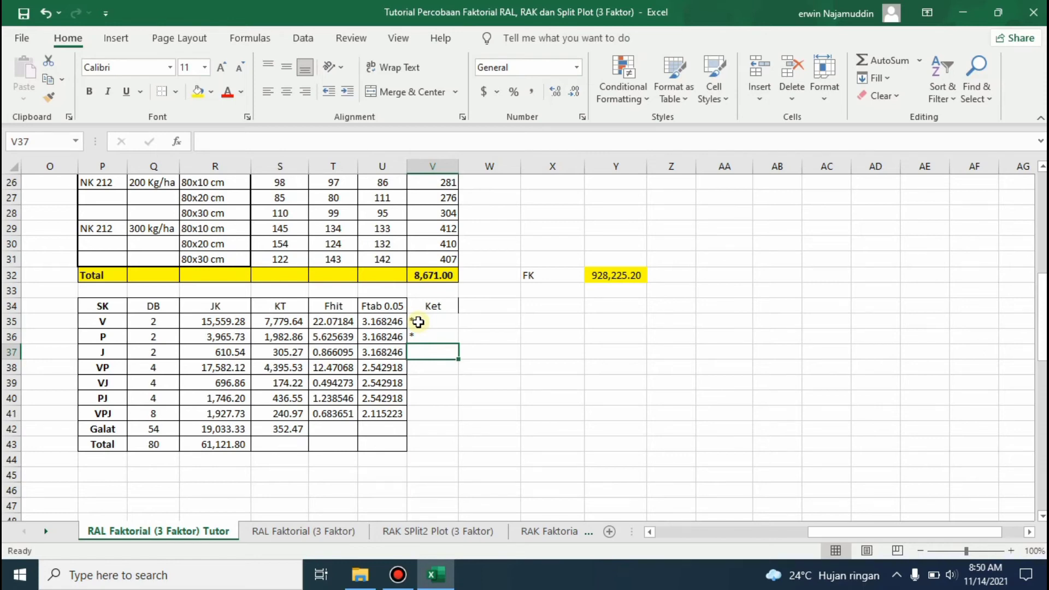
# Fill Ket cells V37:V39 with TN for J, * for VP and TN for VJ
pyautogui.write('TN')
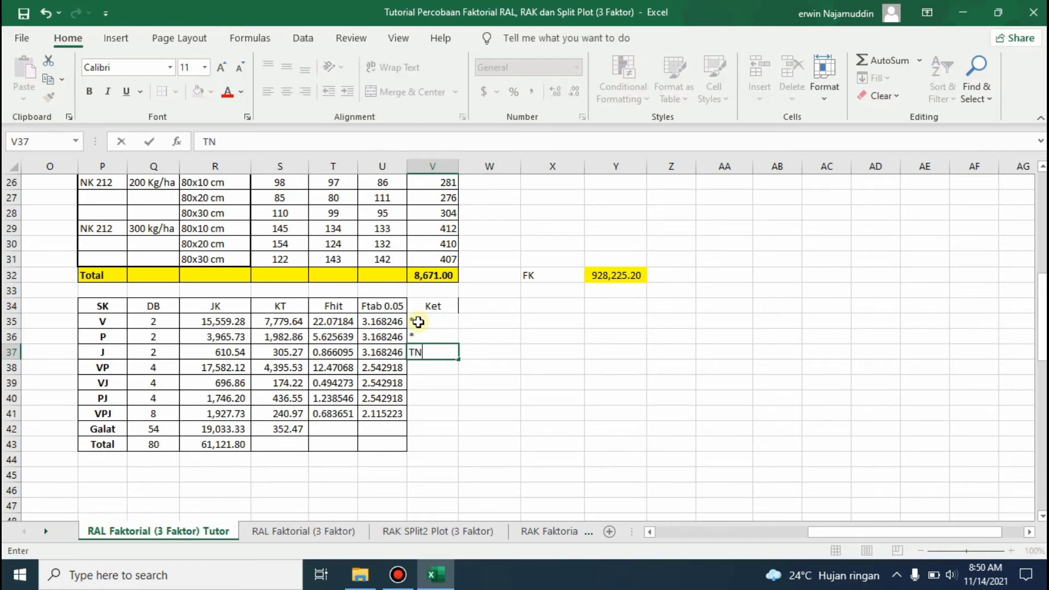
pyautogui.press('Return')
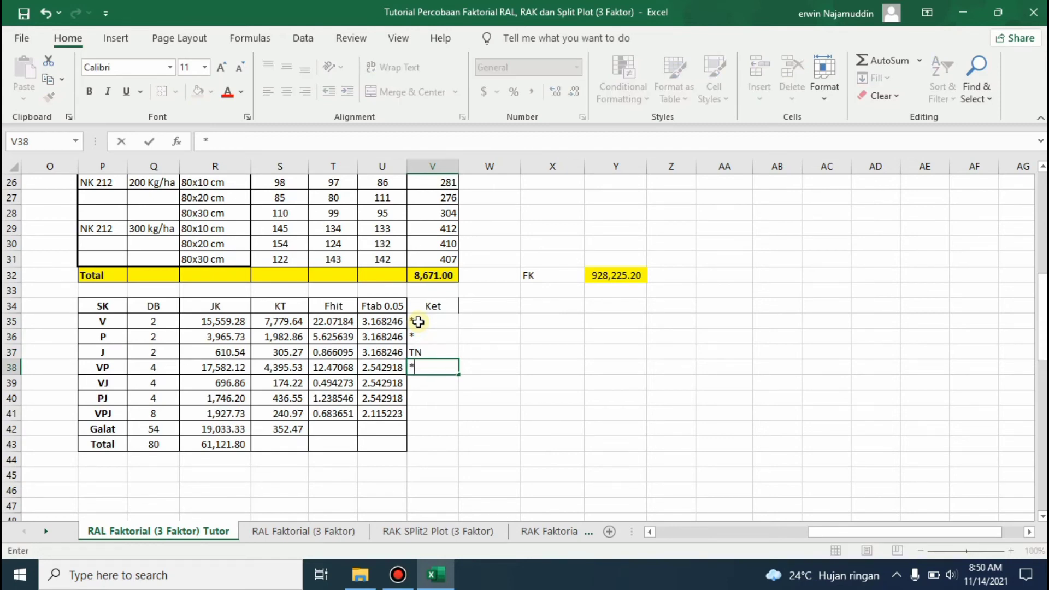
pyautogui.write('*')
pyautogui.press('Return')
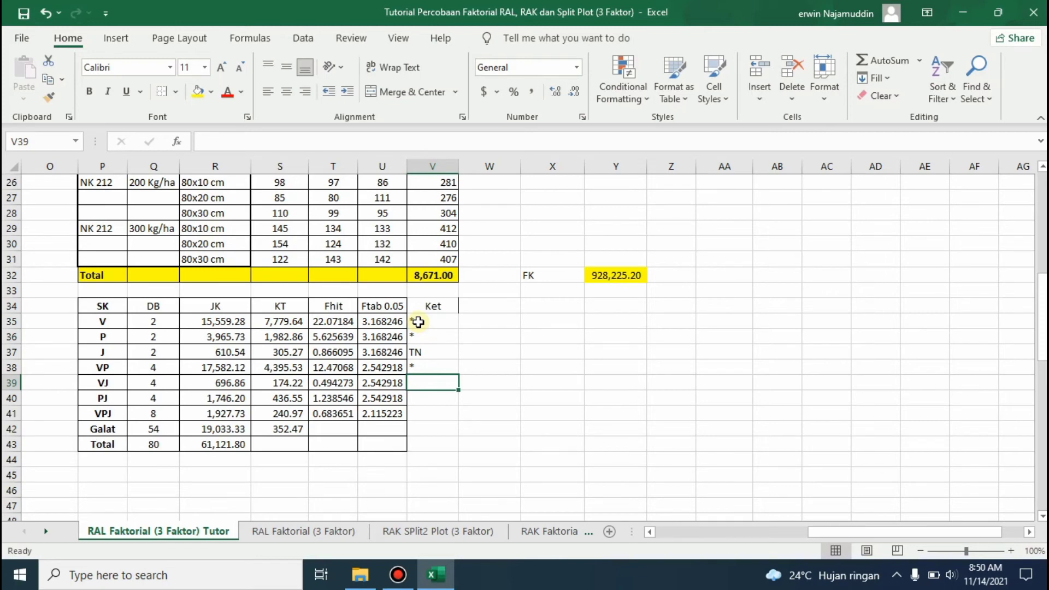
pyautogui.write('TN')
pyautogui.press('Return')
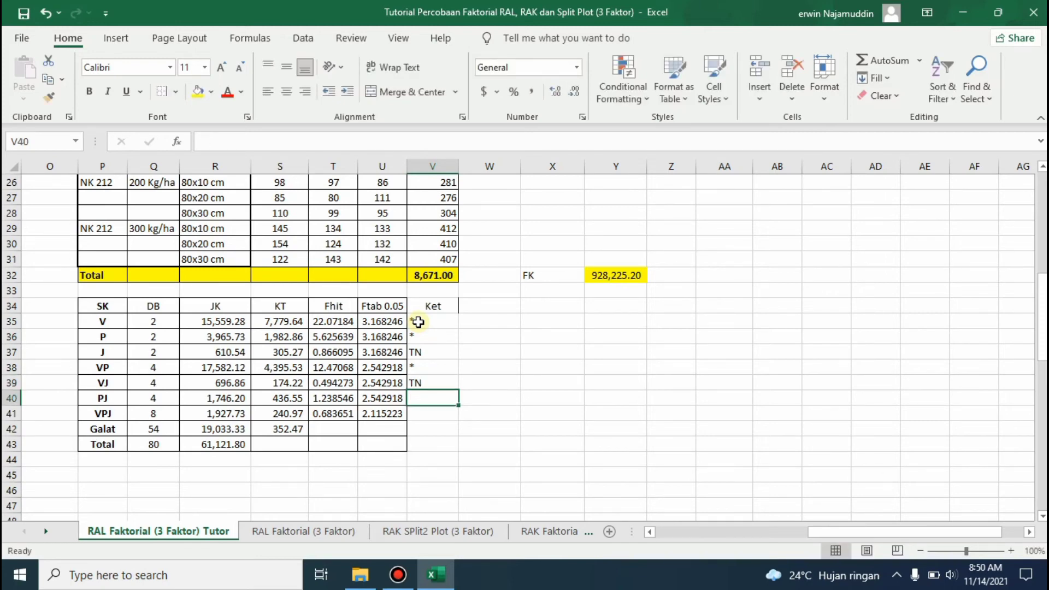
# Mark PJ and VPJ with TN in Ket cells V40 and V41
pyautogui.write('TN')
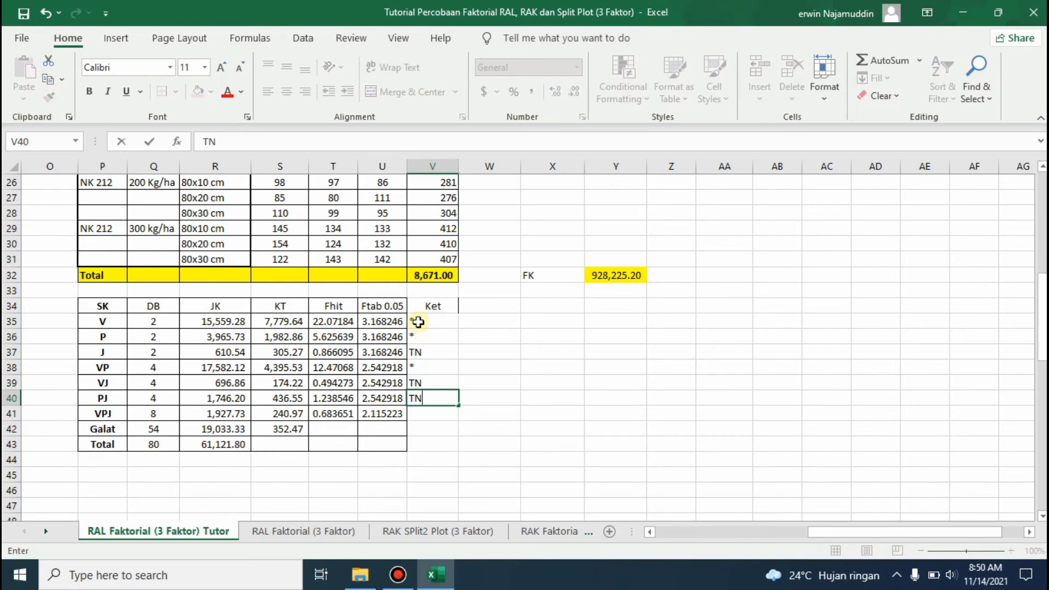
pyautogui.press('Return')
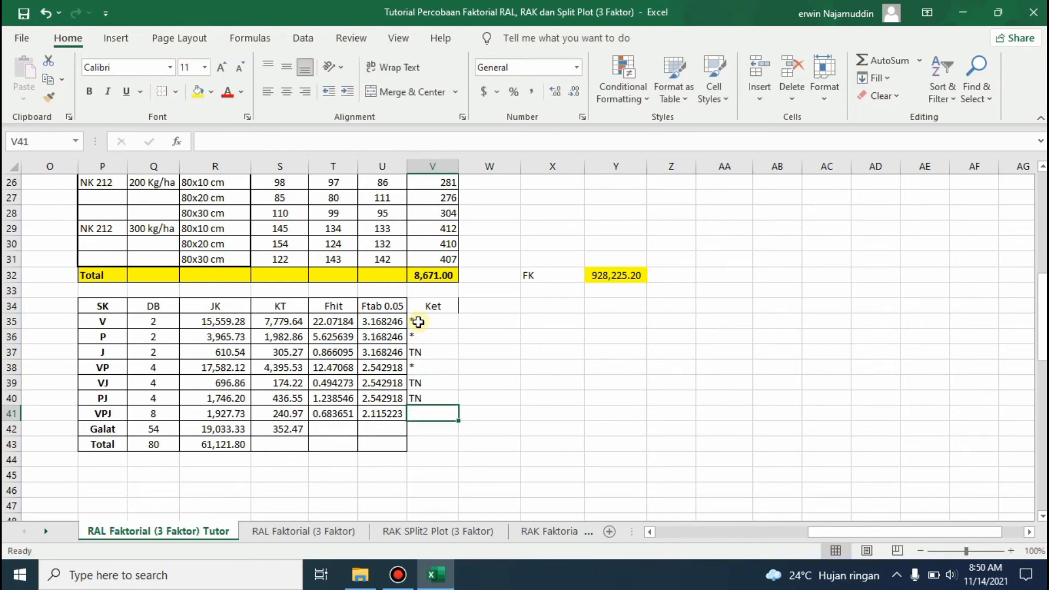
pyautogui.write('TN')
pyautogui.press('Return')
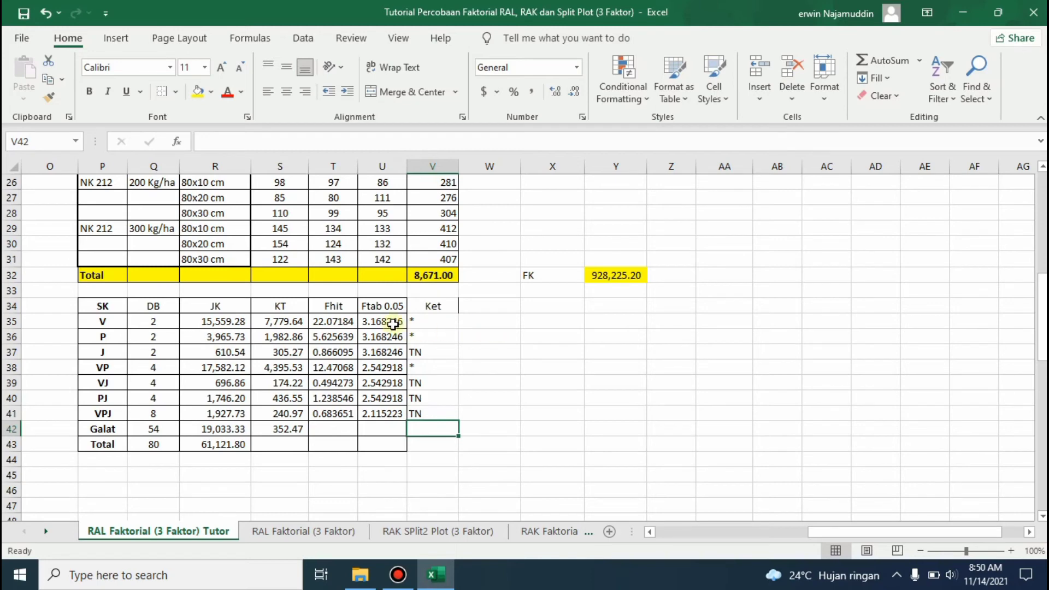
# Apply all borders to the whole ANOVA table, P34:V43
pyautogui.moveTo(104, 305); pyautogui.dragTo(444, 447)
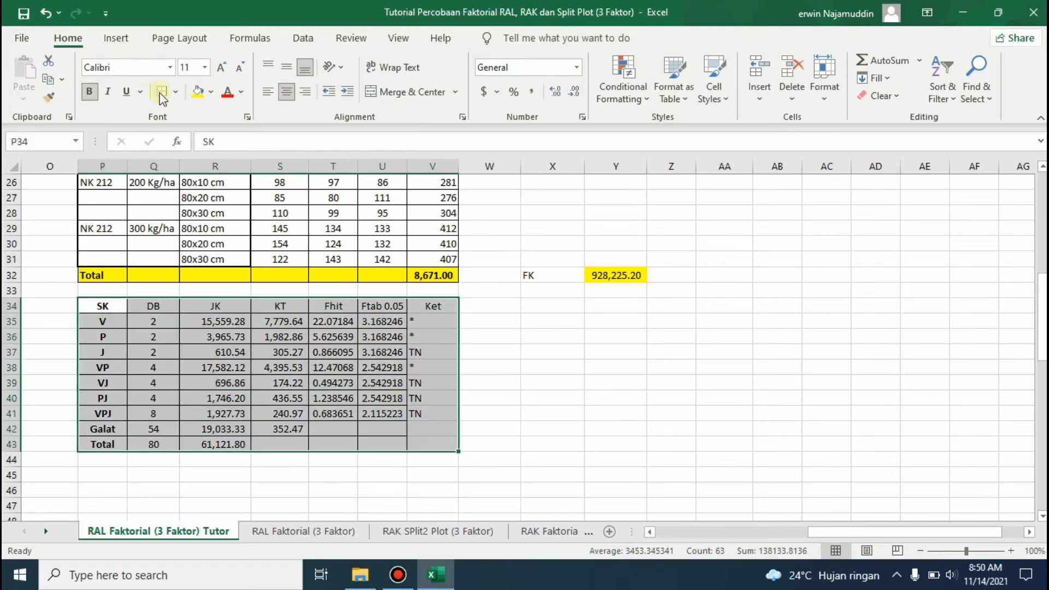
pyautogui.click(175, 92)
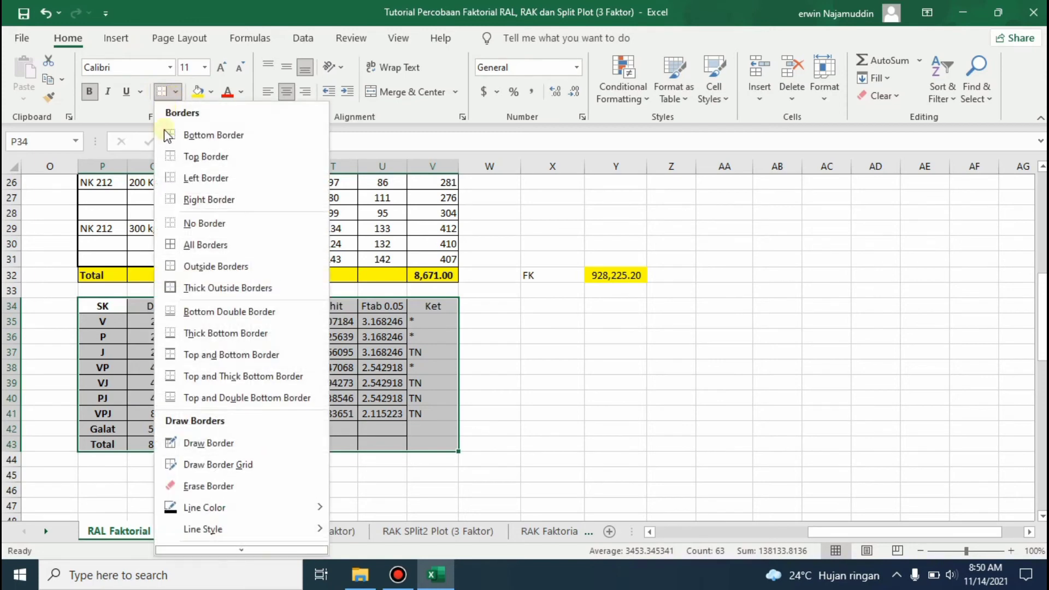
pyautogui.click(200, 244)
pyautogui.click(476, 333)
pyautogui.click(388, 310)
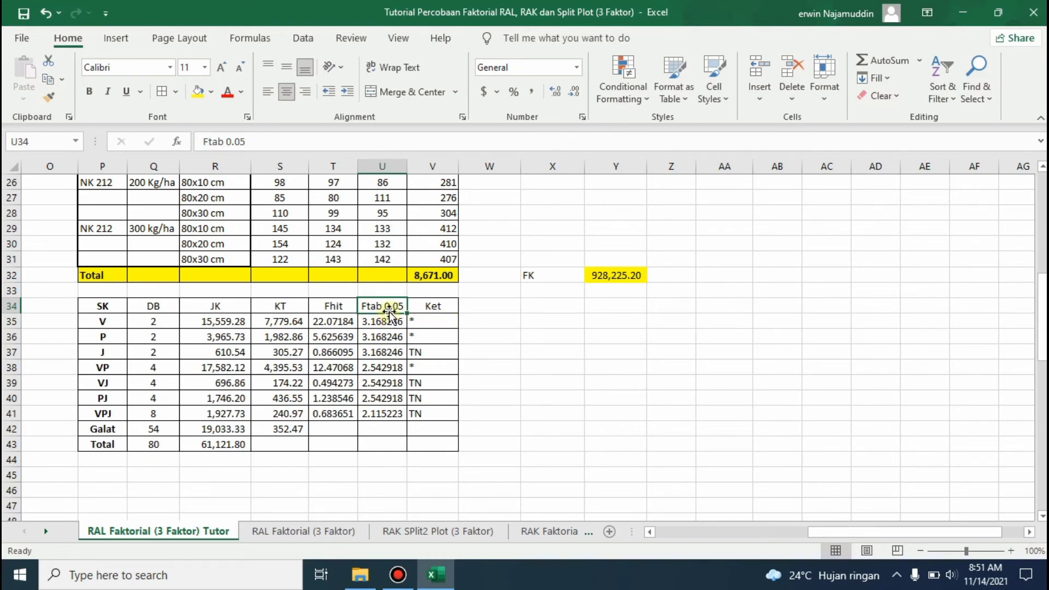
pyautogui.click(415, 322)
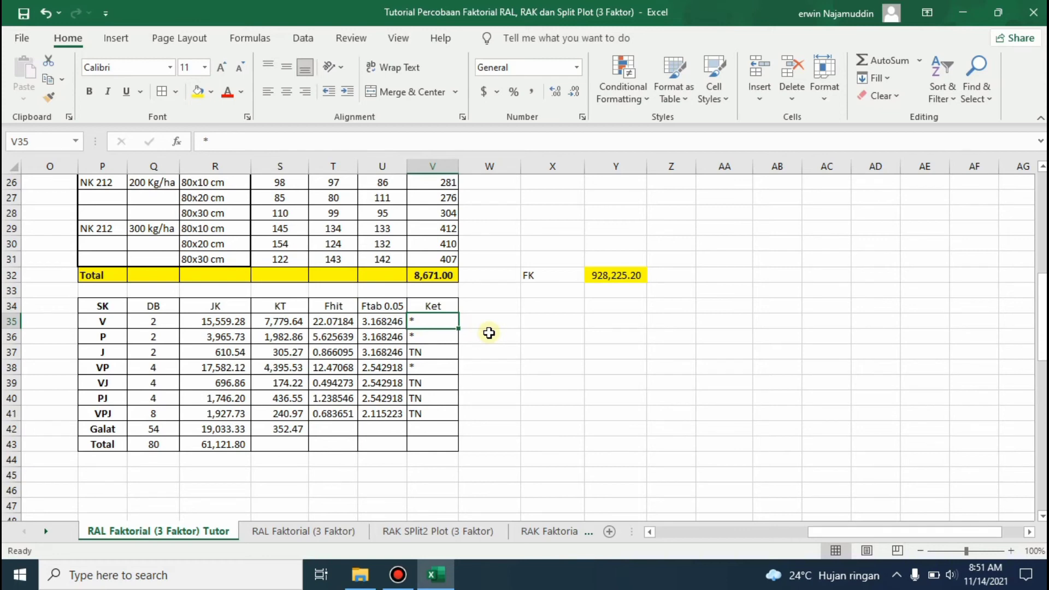
pyautogui.click(284, 348)
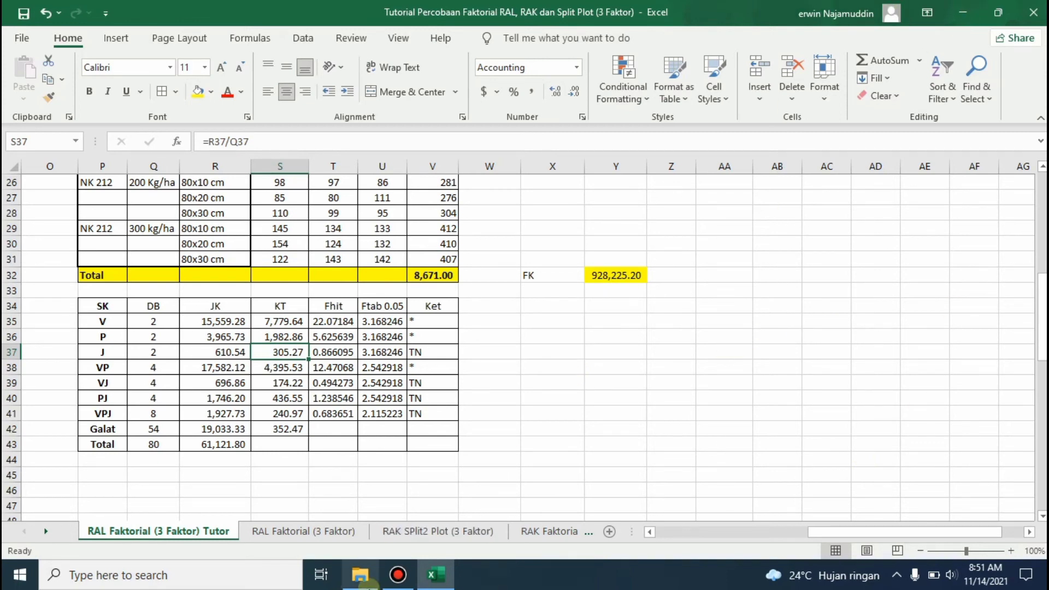
# Minimize the open windows and launch IBM SPSS Statistics 25 with the RAK 3 Faktor.sav dataset
pyautogui.click(962, 12)
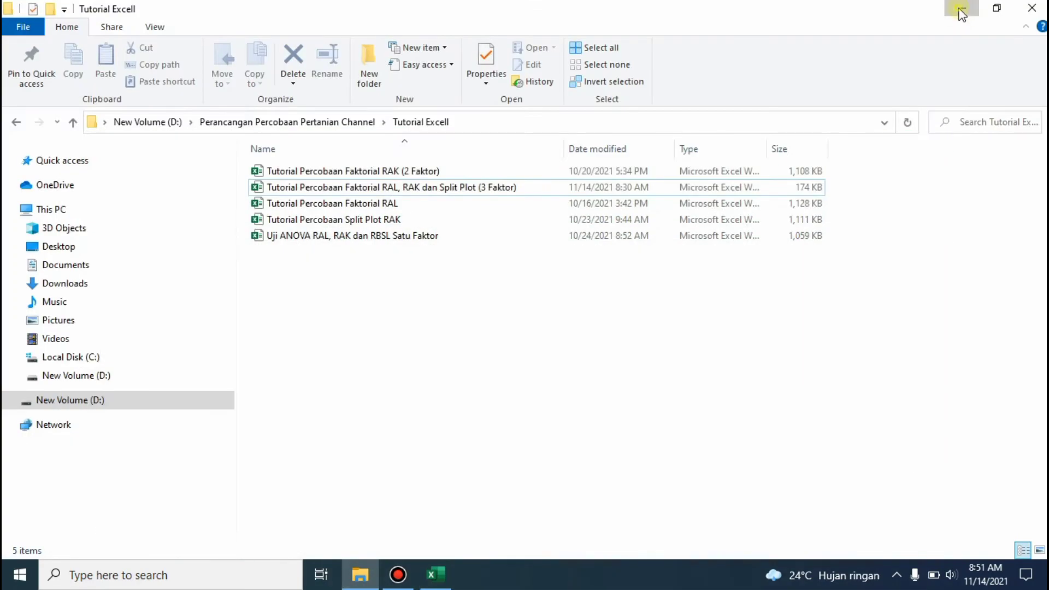
pyautogui.click(961, 12)
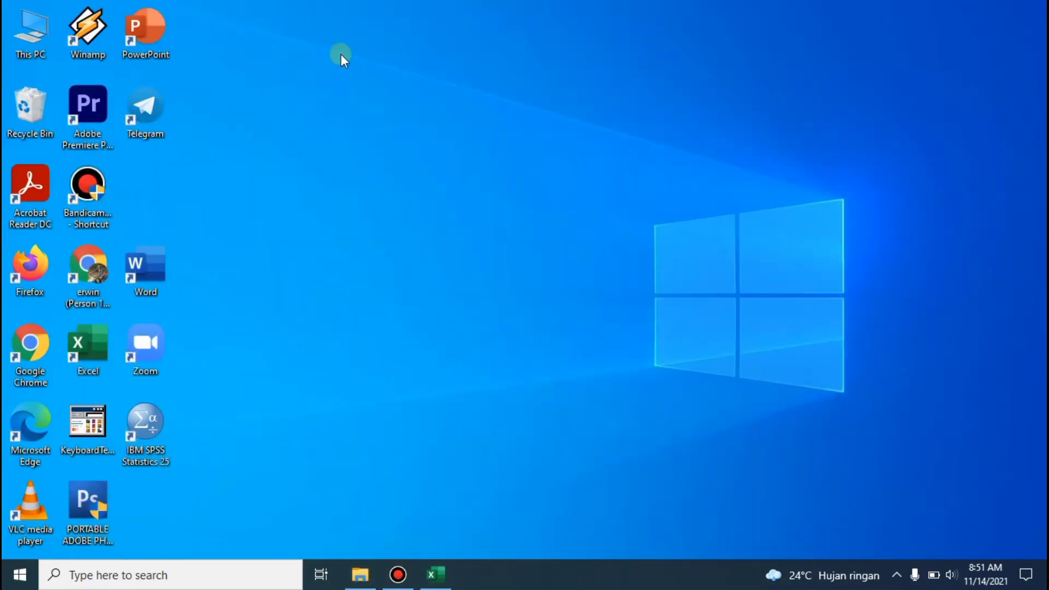
pyautogui.doubleClick(153, 429)
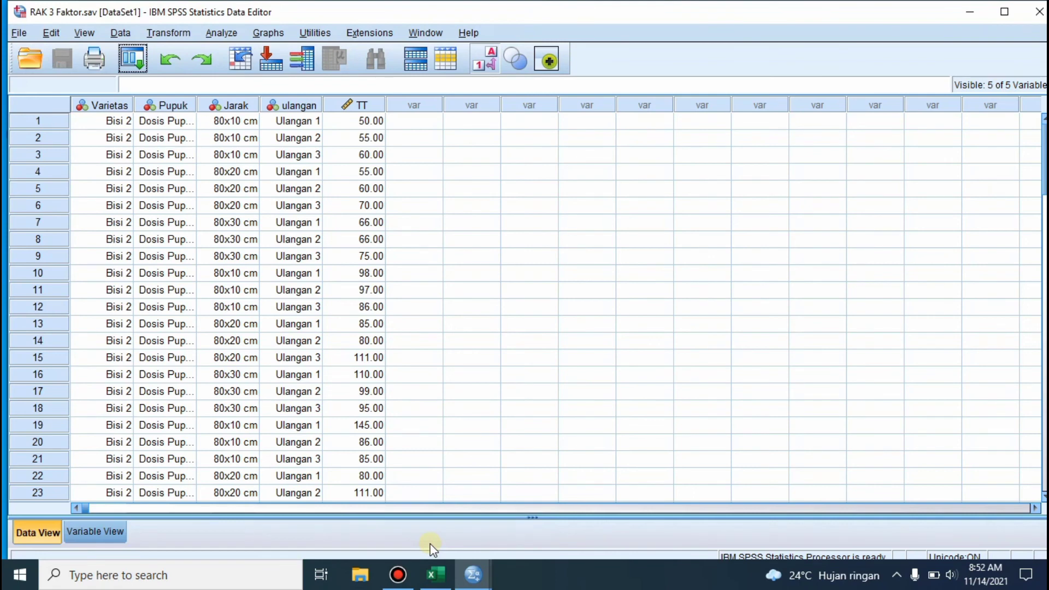
# Switch back to Excel and fill the Fhit values T35:T41 of the ANOVA table with yellow
pyautogui.click(441, 578)
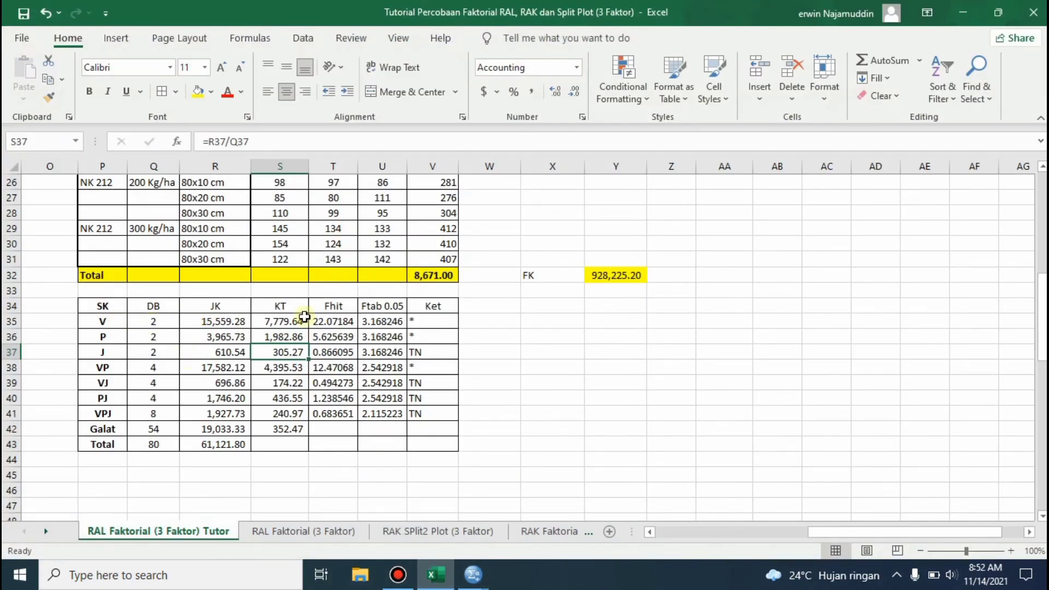
pyautogui.click(655, 397)
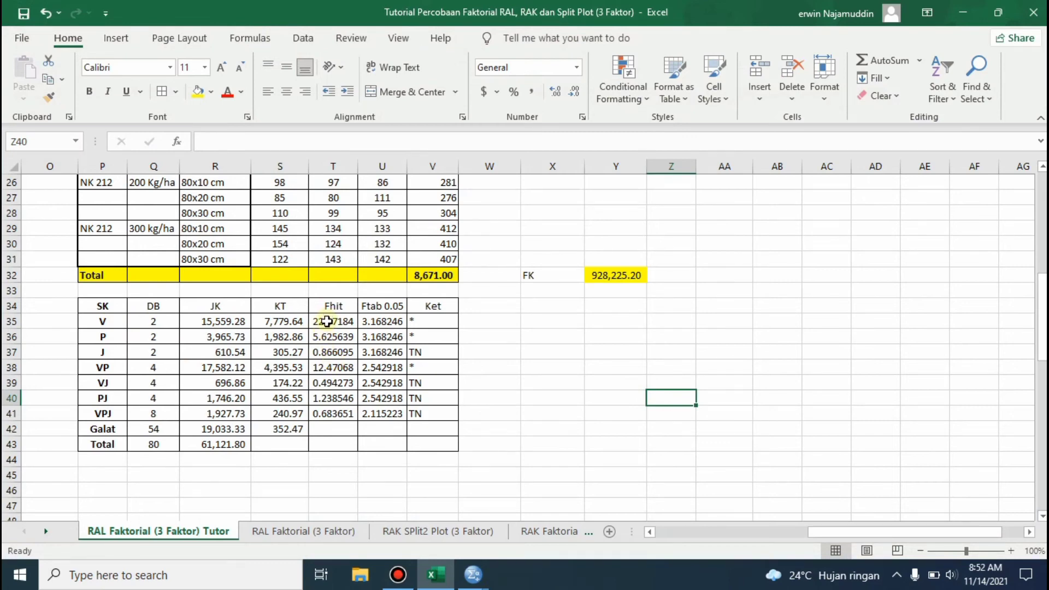
pyautogui.moveTo(327, 321); pyautogui.dragTo(337, 408)
pyautogui.click(198, 91)
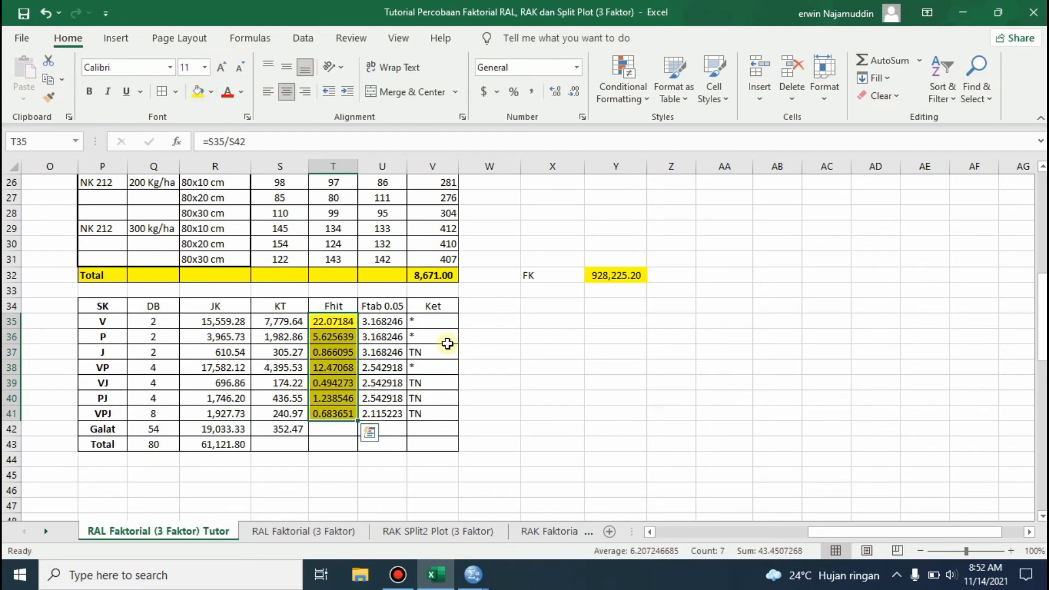
pyautogui.click(522, 351)
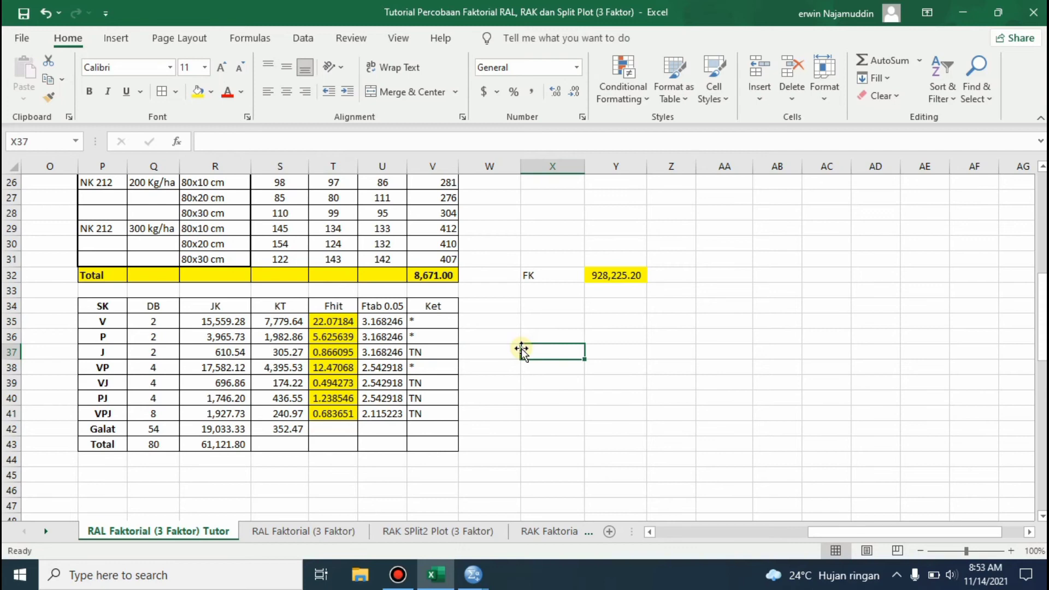
# Switch to the RAK 3 Faktor.sav dataset in SPSS and review its variable definitions before returning to the data
pyautogui.moveTo(473, 574)
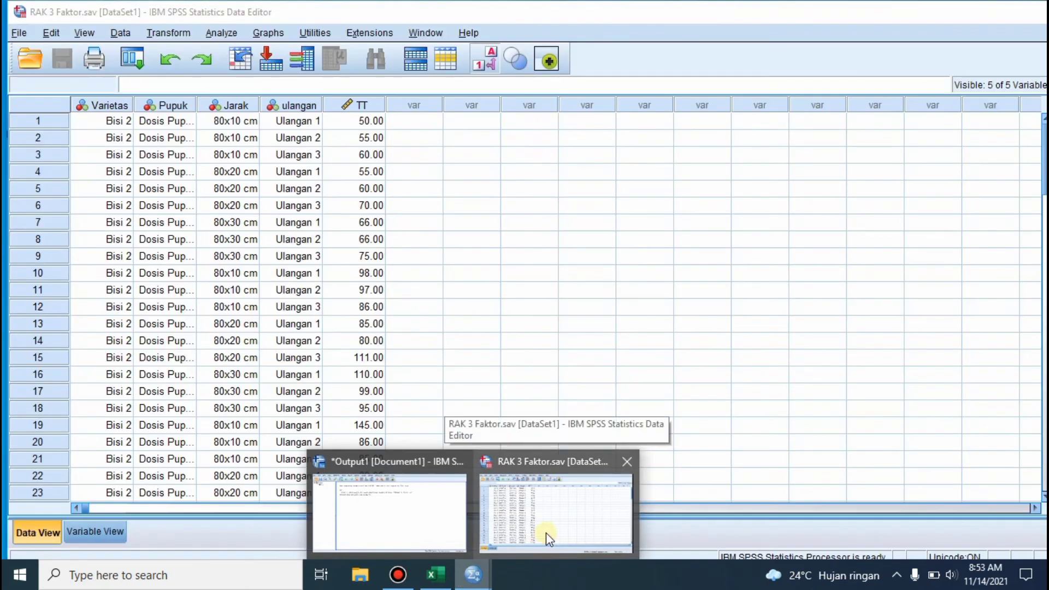
pyautogui.click(546, 532)
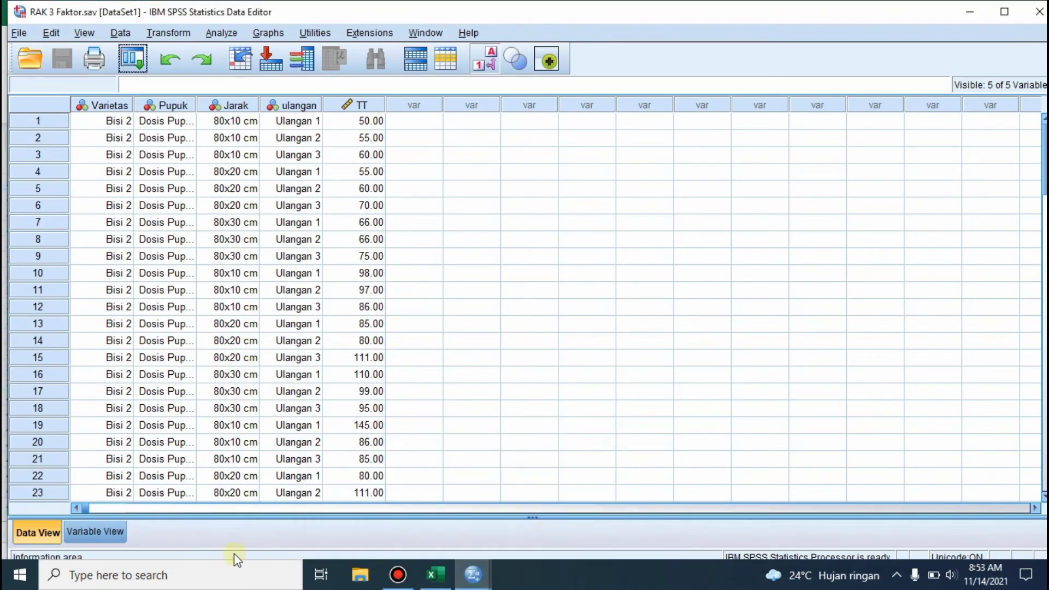
pyautogui.click(114, 534)
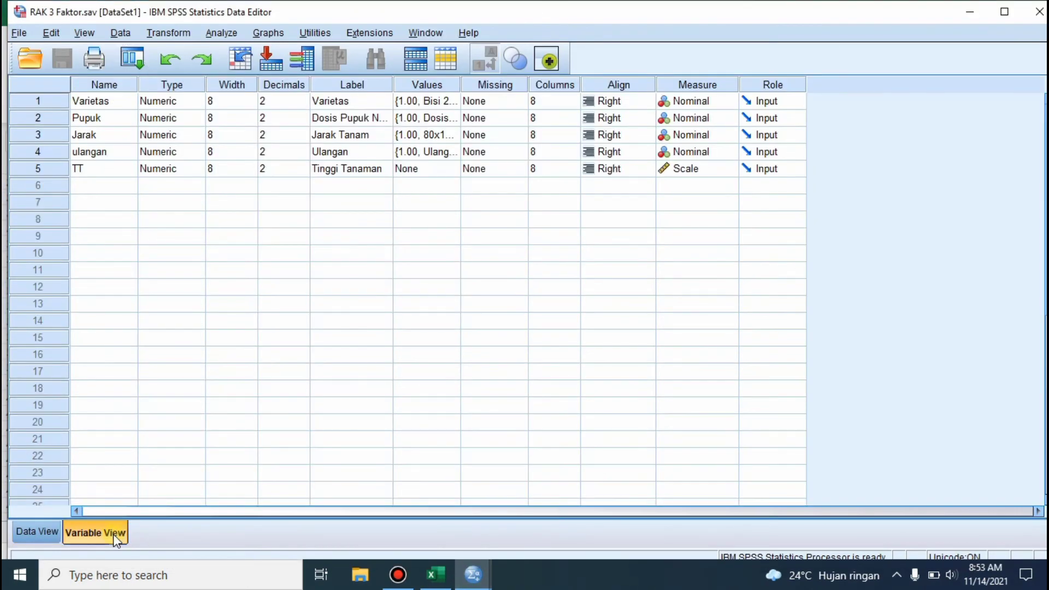
pyautogui.click(45, 532)
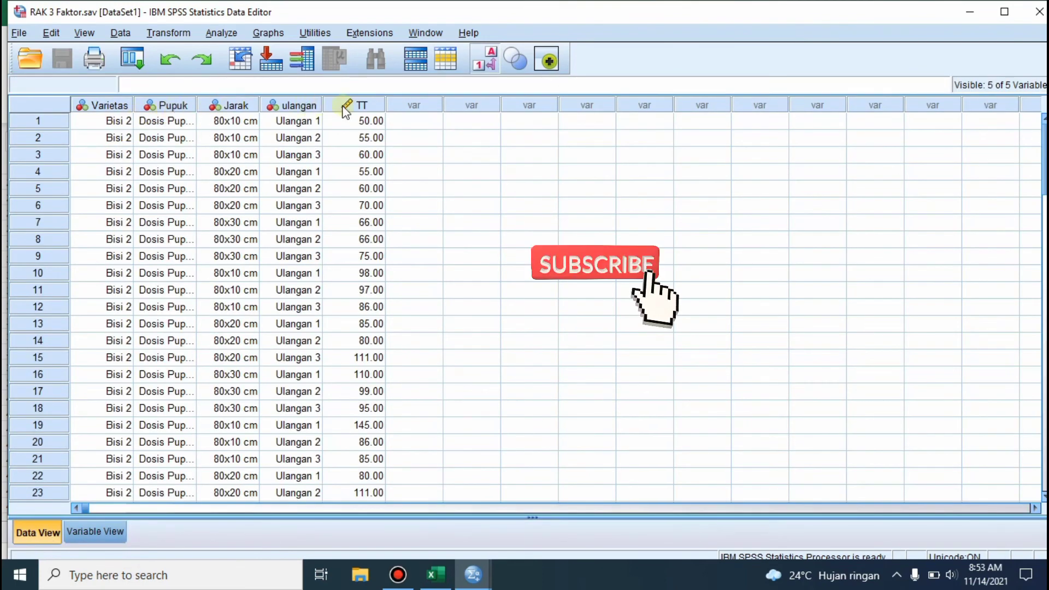
# Start a General Linear Model Univariate analysis with Tinggi Tanaman [TT] as the dependent variable
pyautogui.click(206, 33)
pyautogui.moveTo(370, 145)
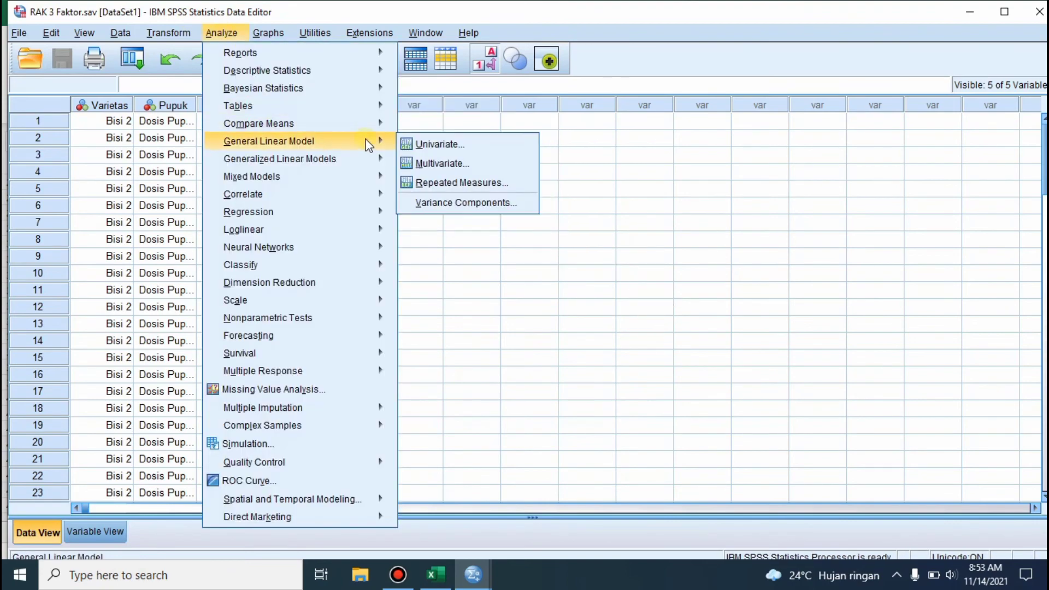
pyautogui.click(431, 145)
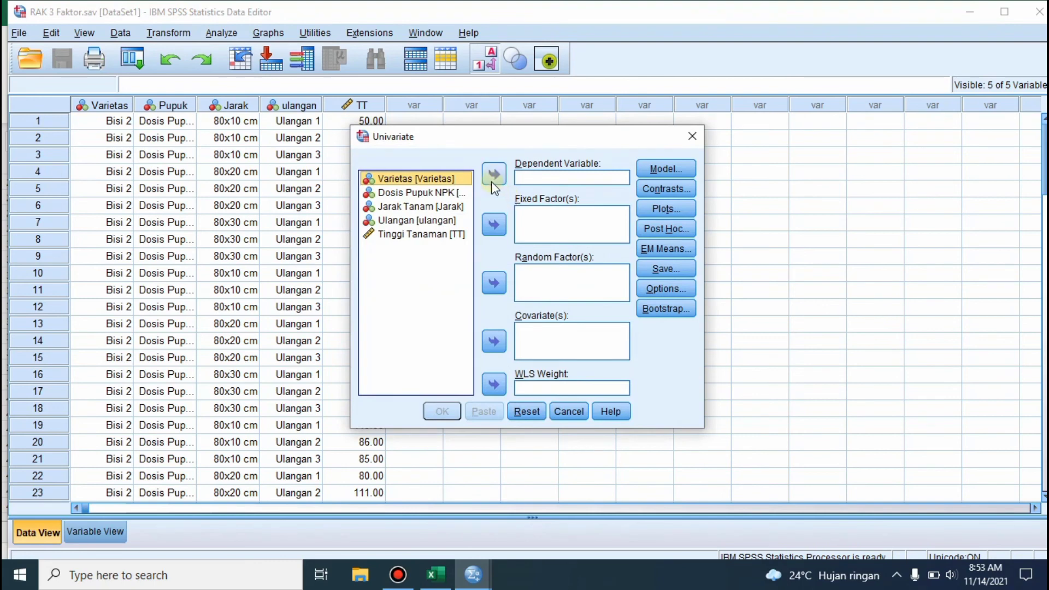
pyautogui.click(440, 235)
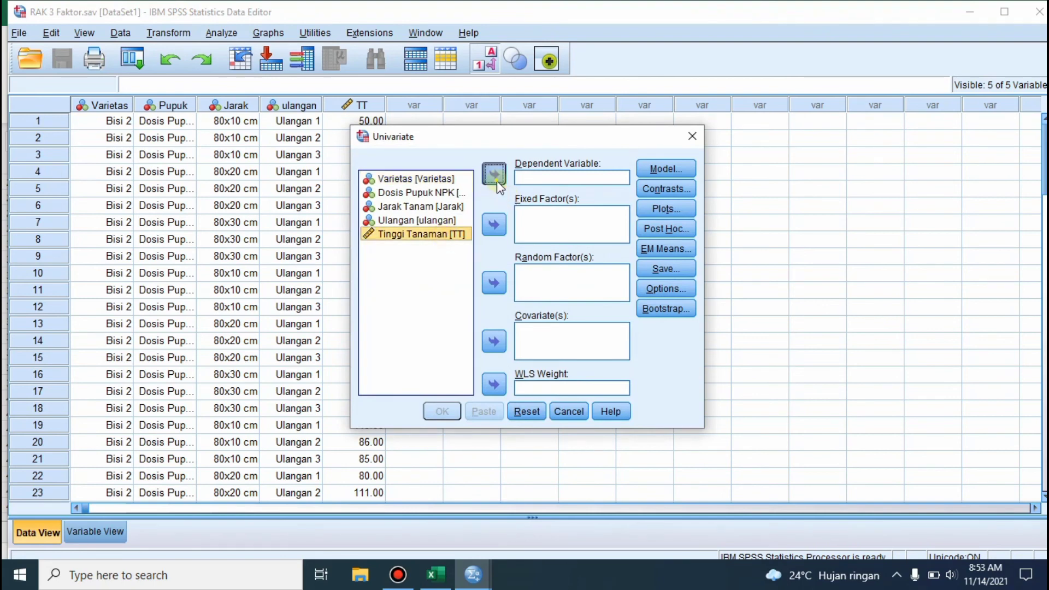
pyautogui.click(494, 175)
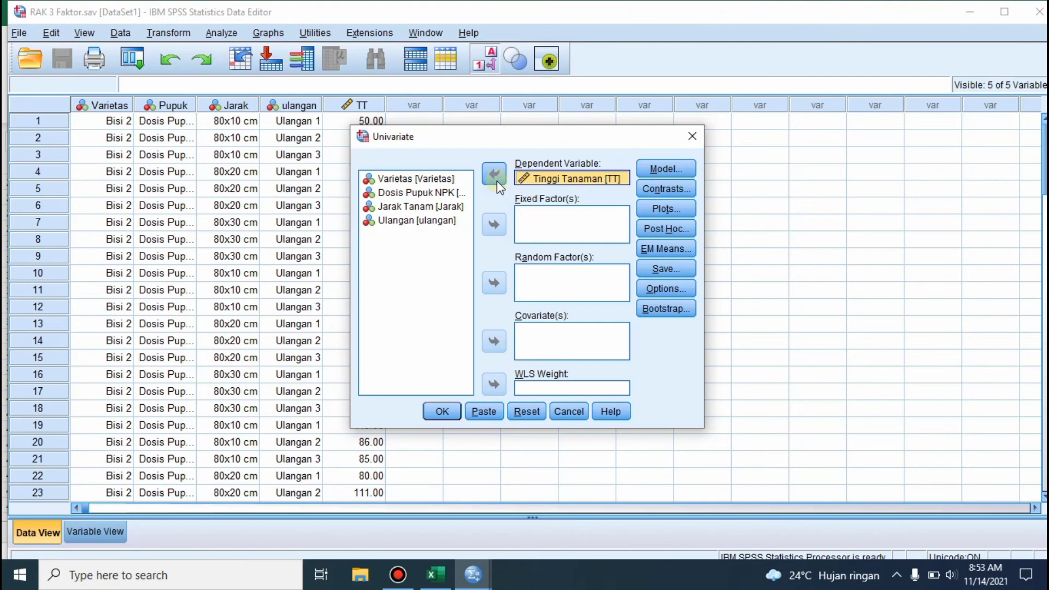
# Assign Varietas, Dosis Pupuk NPK and Jarak Tanam as the fixed factors of the univariate analysis
pyautogui.click(438, 178)
pyautogui.hotkey('shift', 'Down')
pyautogui.hotkey('shift', 'Down')
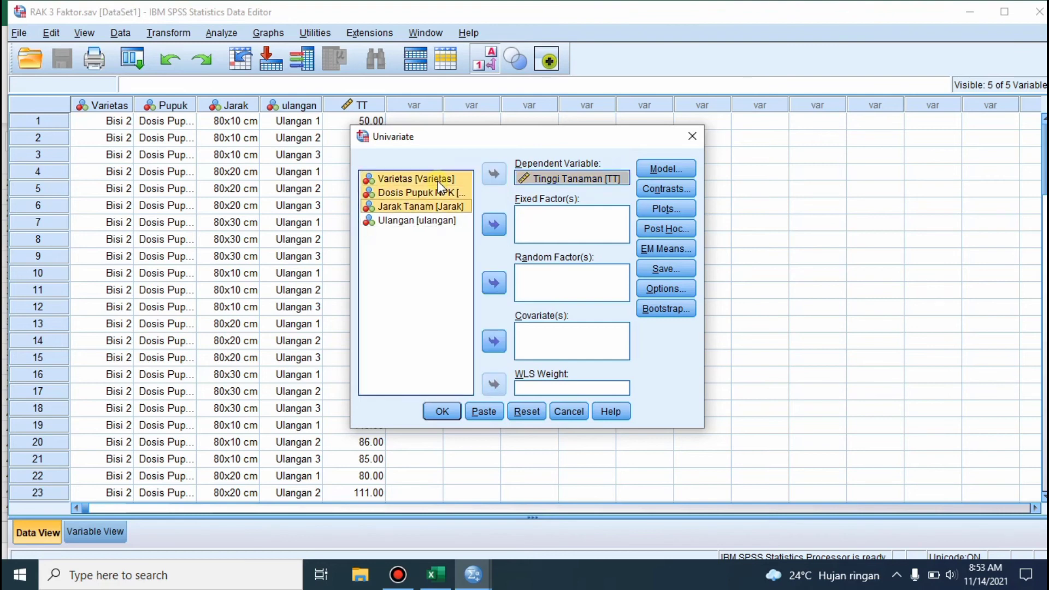
pyautogui.click(494, 225)
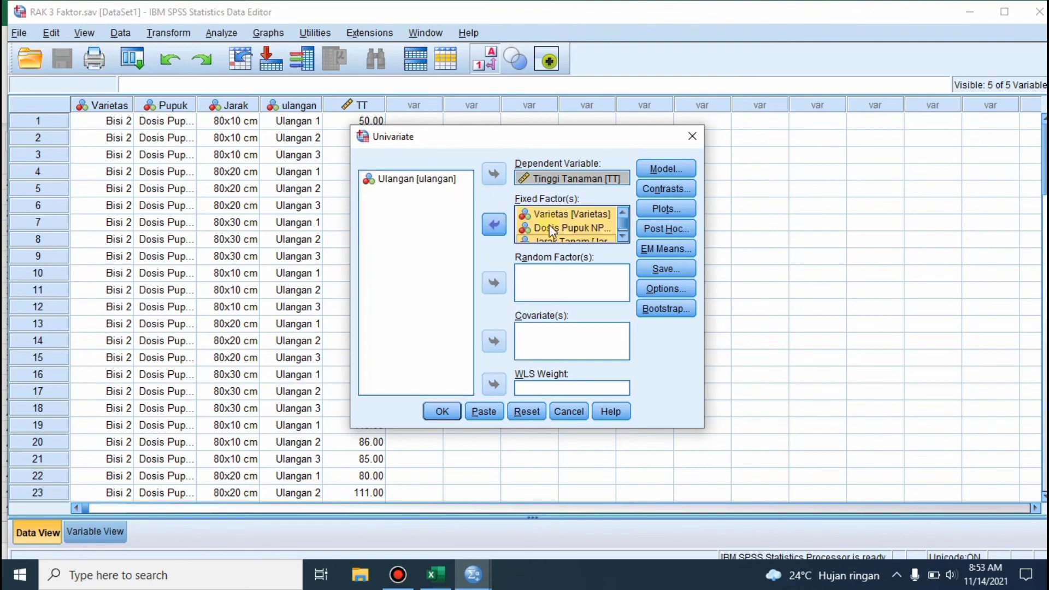
# Specify the model with built terms and add Varietas, Pupuk and Jarak as separate main-effect terms
pyautogui.click(661, 168)
pyautogui.click(443, 144)
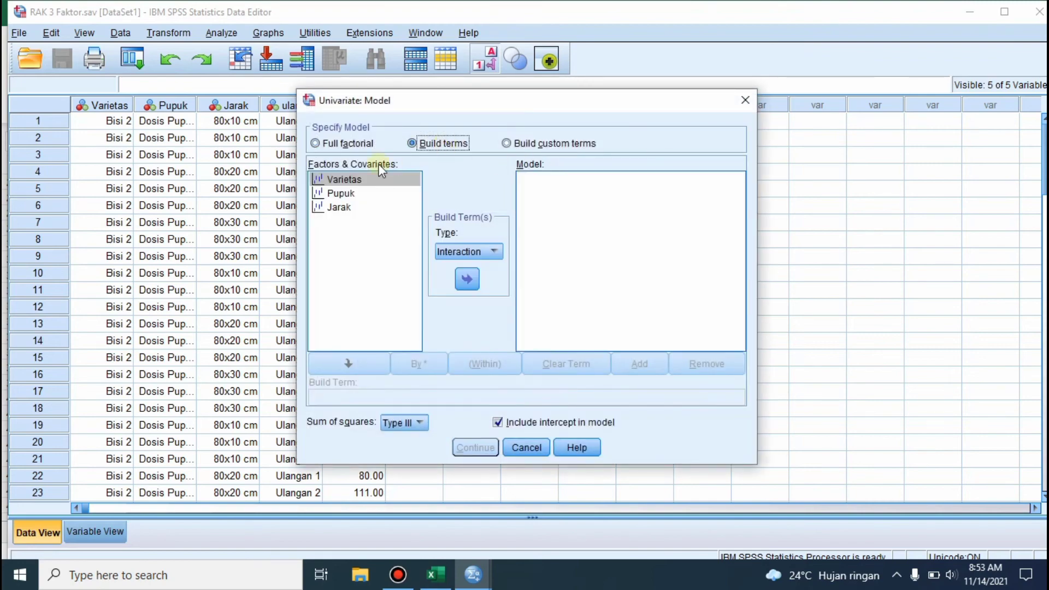
pyautogui.click(357, 181)
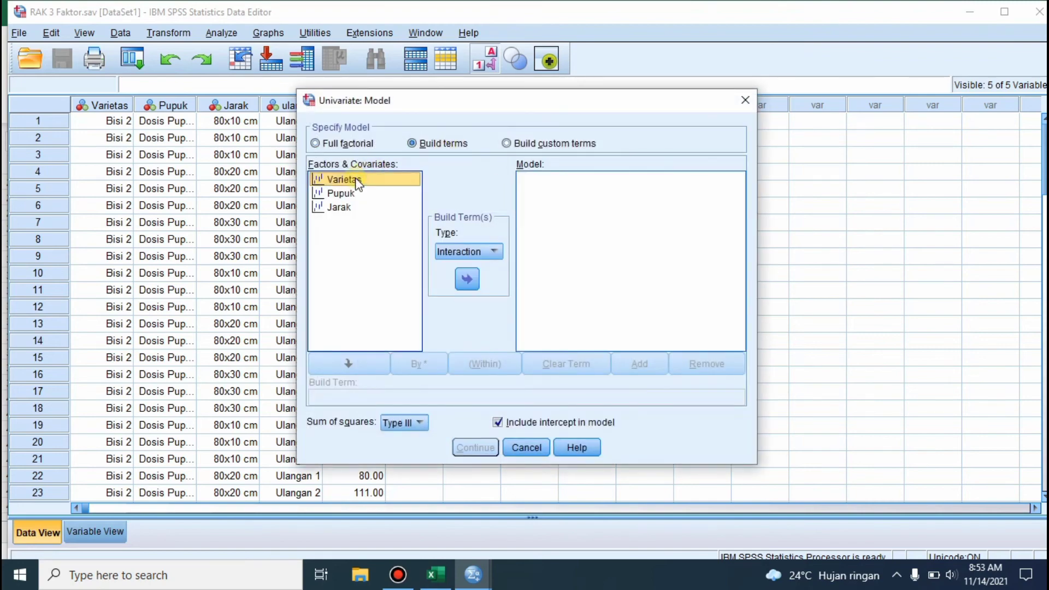
pyautogui.click(470, 280)
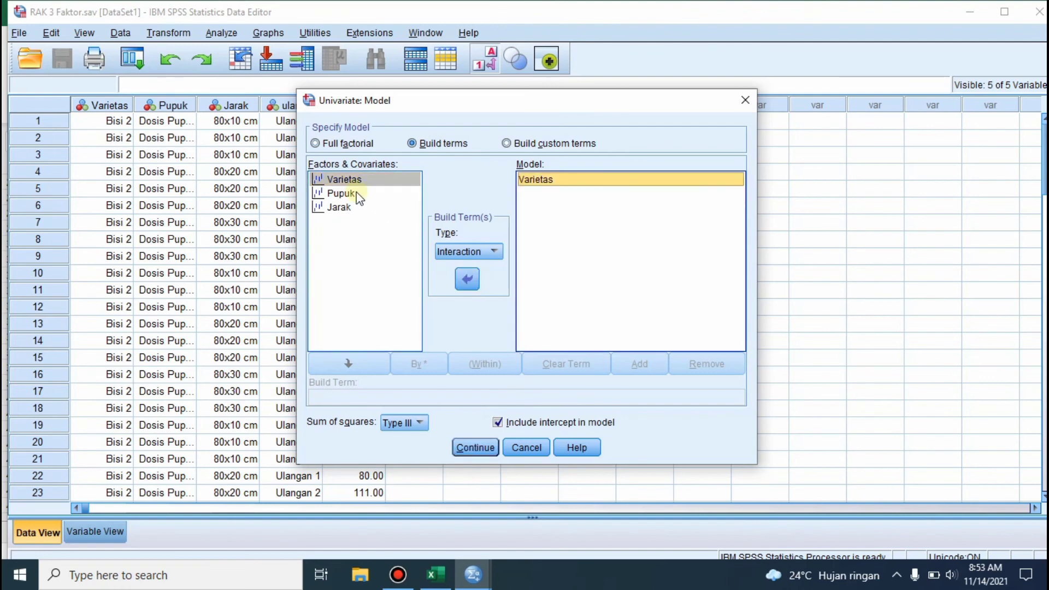
pyautogui.click(355, 195)
pyautogui.click(467, 278)
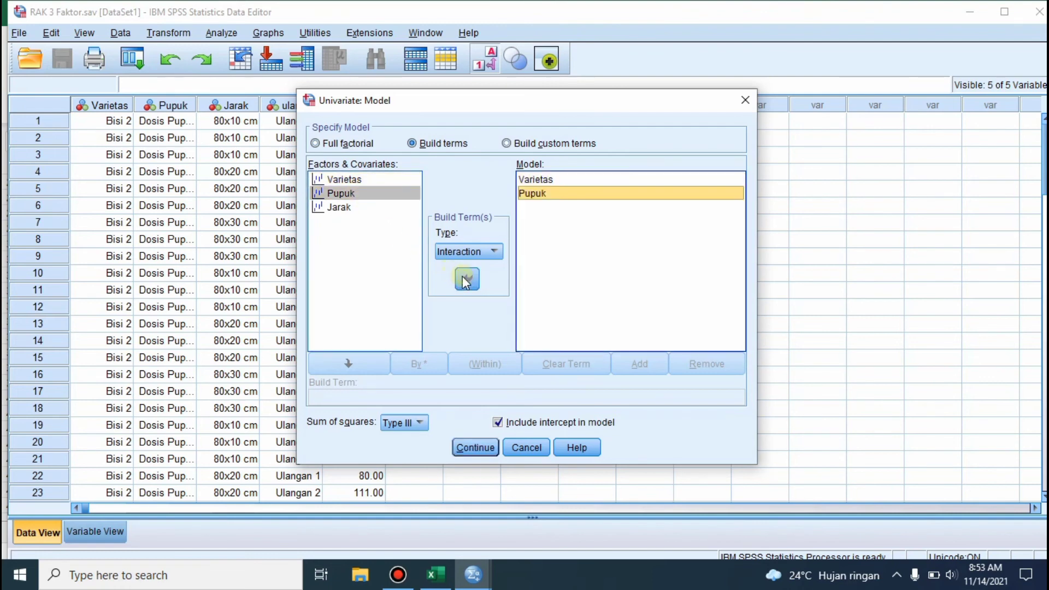
pyautogui.click(346, 208)
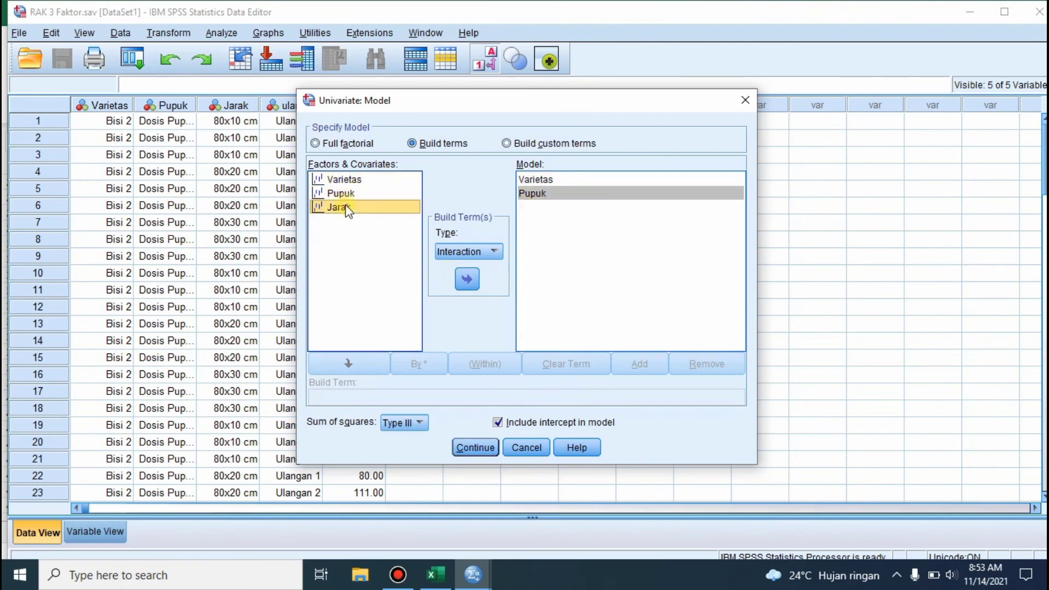
pyautogui.click(467, 284)
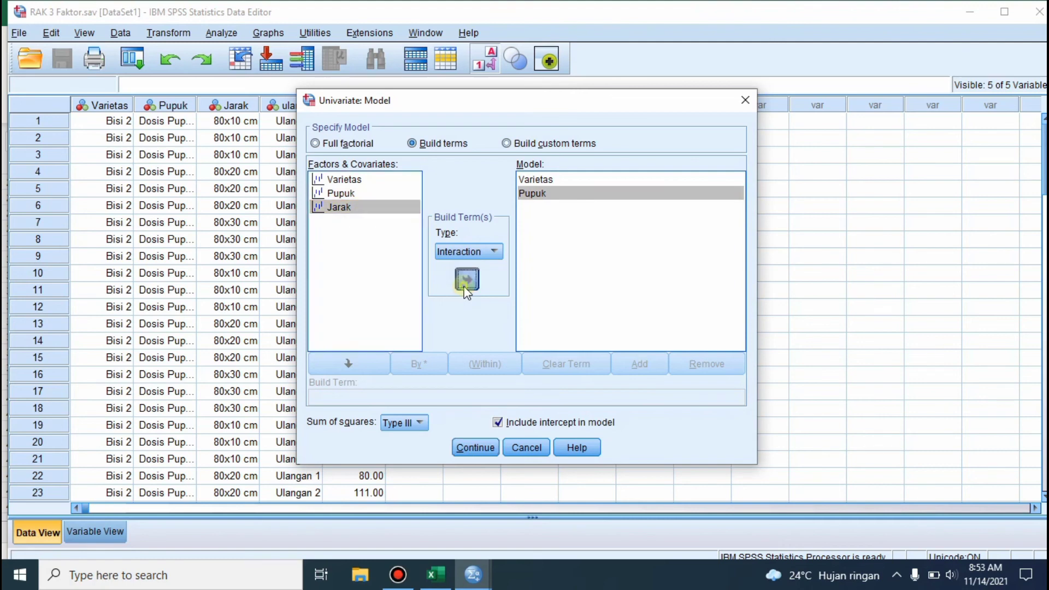
pyautogui.click(364, 180)
pyautogui.hotkey('ctrl', 'a')
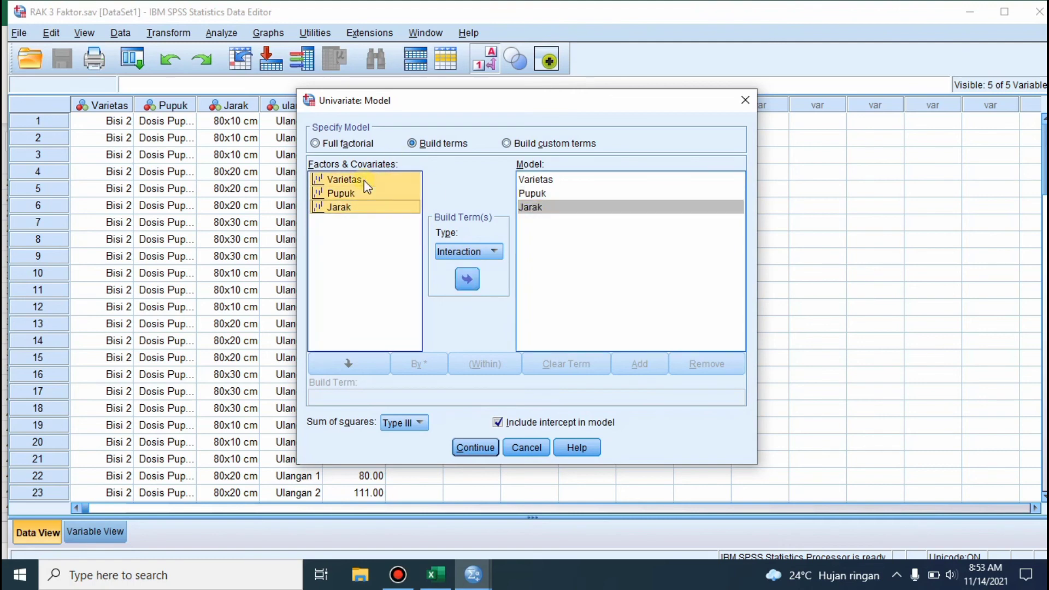
pyautogui.click(360, 251)
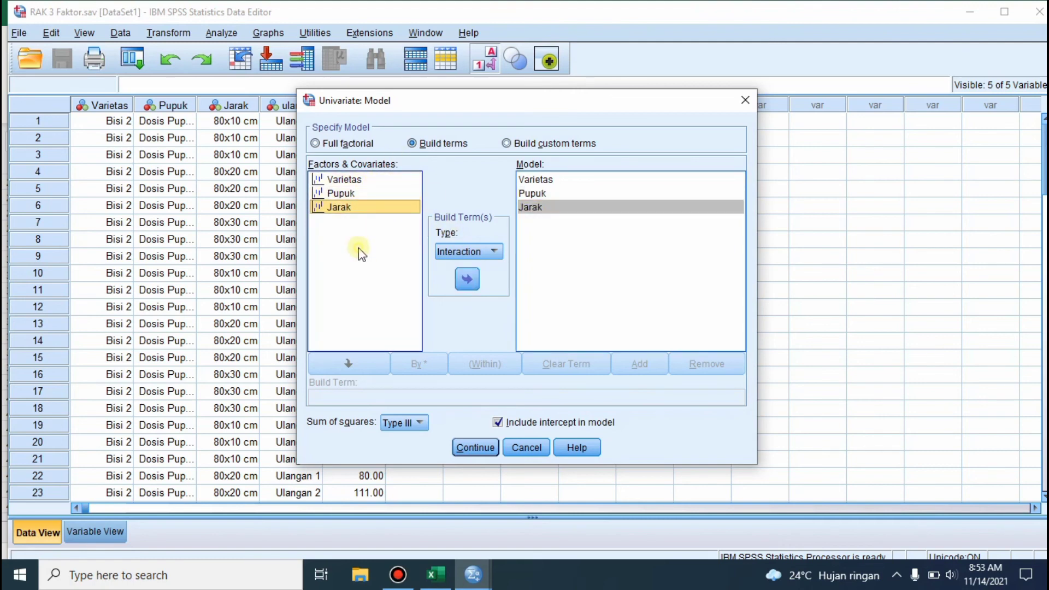
# Add the two-way interaction of Varietas and Pupuk to the model
pyautogui.click(343, 179)
pyautogui.hotkey('shift', 'Down')
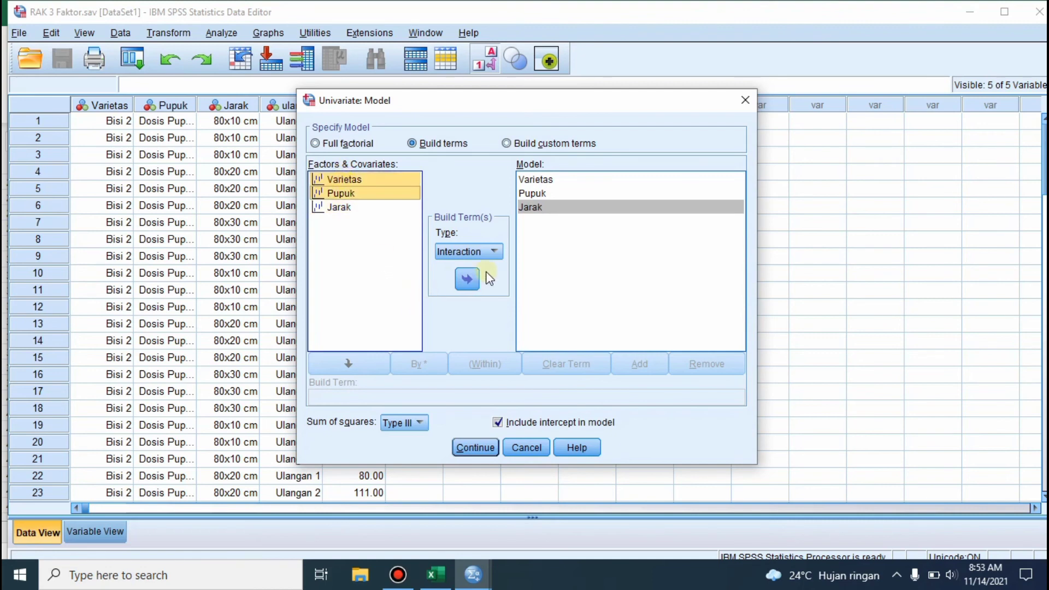
pyautogui.click(467, 280)
# Add the two-way interaction of Pupuk and Jarak to the model
pyautogui.click(346, 194)
pyautogui.hotkey('shift', 'Down')
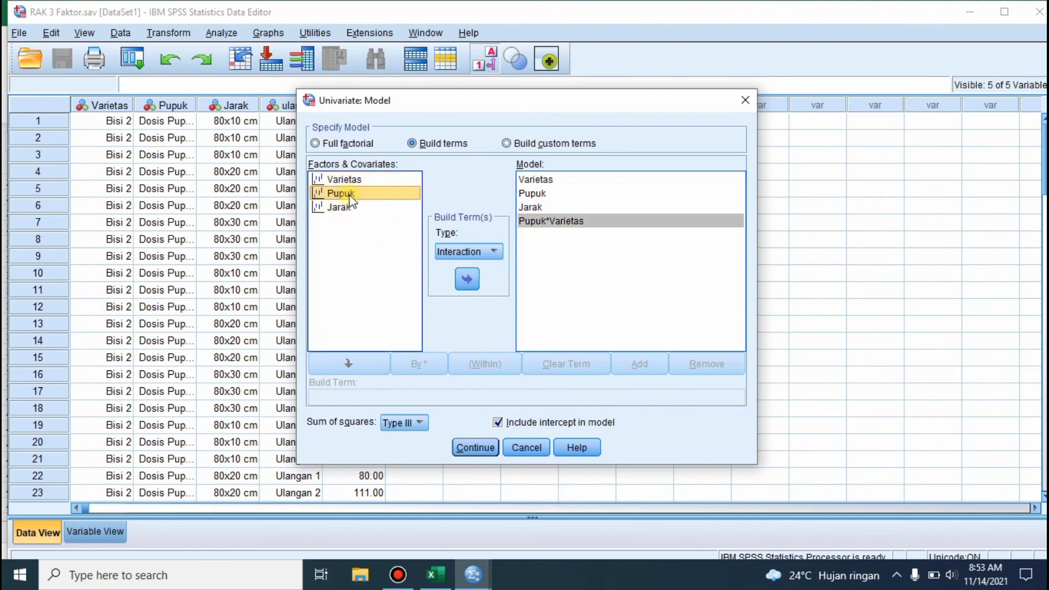
pyautogui.click(467, 278)
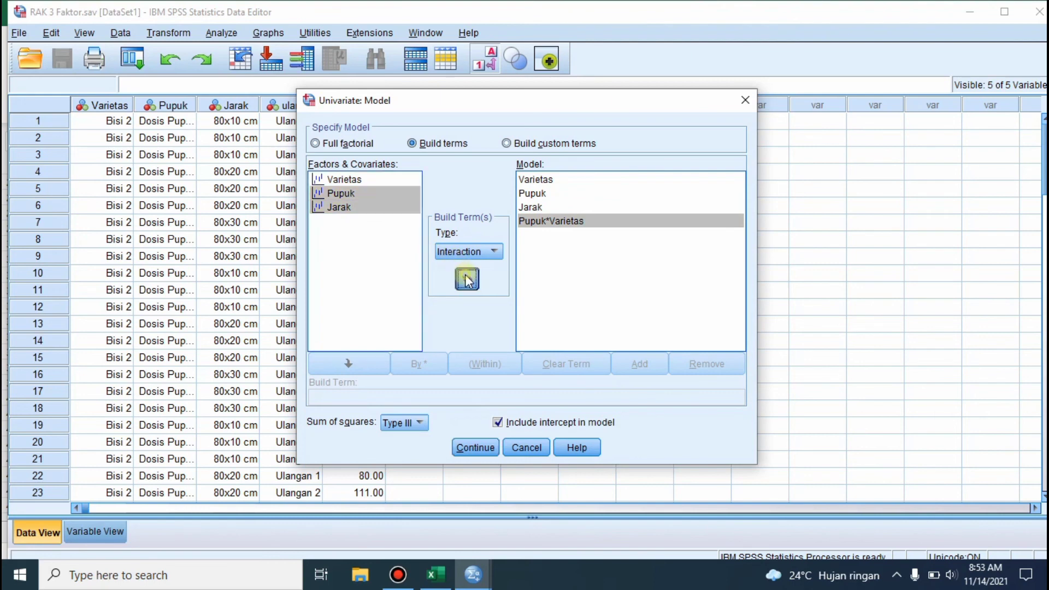
# Add the two-way interaction of Varietas and Jarak to the model
pyautogui.click(368, 183)
pyautogui.hotkey('shift', 'Down')
pyautogui.hotkey('shift', 'Down')
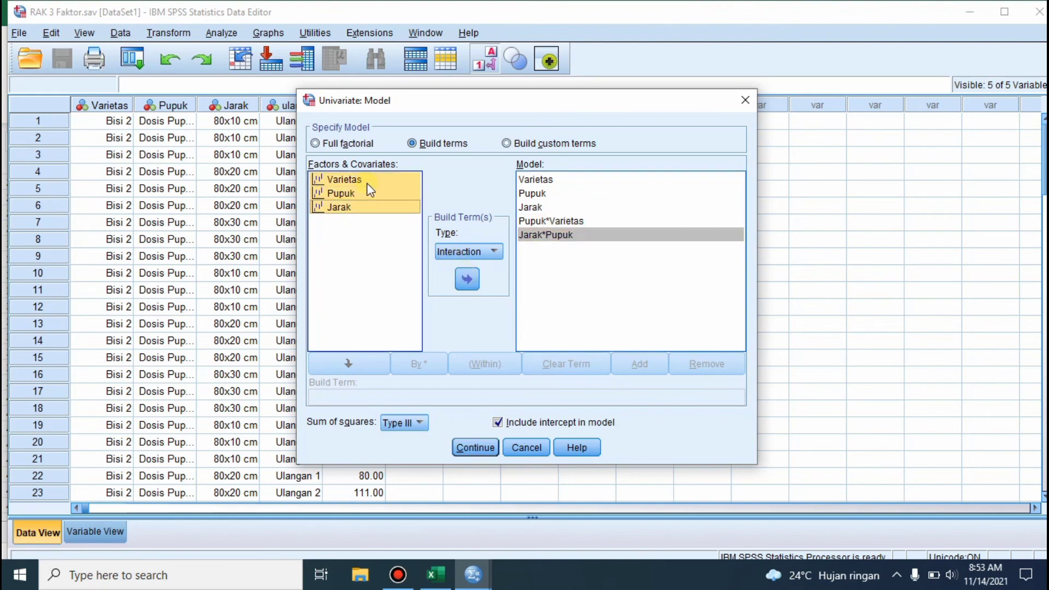
pyautogui.click(340, 264)
pyautogui.click(341, 180)
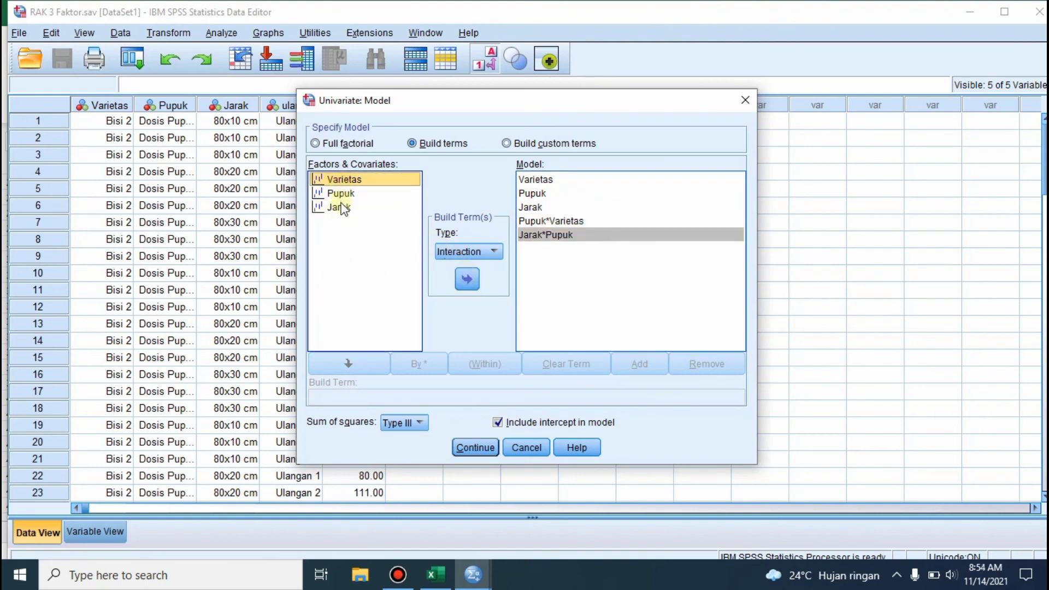
pyautogui.keyDown('ctrl'); pyautogui.click(342, 208); pyautogui.keyUp('ctrl')
pyautogui.click(466, 280)
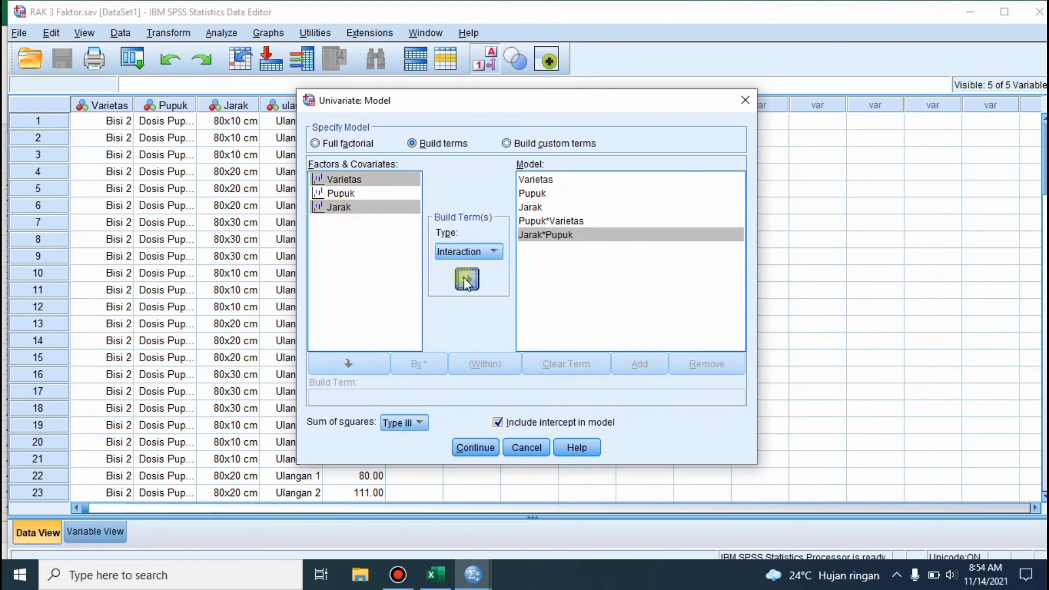
# Add the three-way interaction of Varietas, Pupuk and Jarak, and exclude the intercept from the model
pyautogui.keyDown('ctrl'); pyautogui.click(359, 186); pyautogui.keyUp('ctrl')
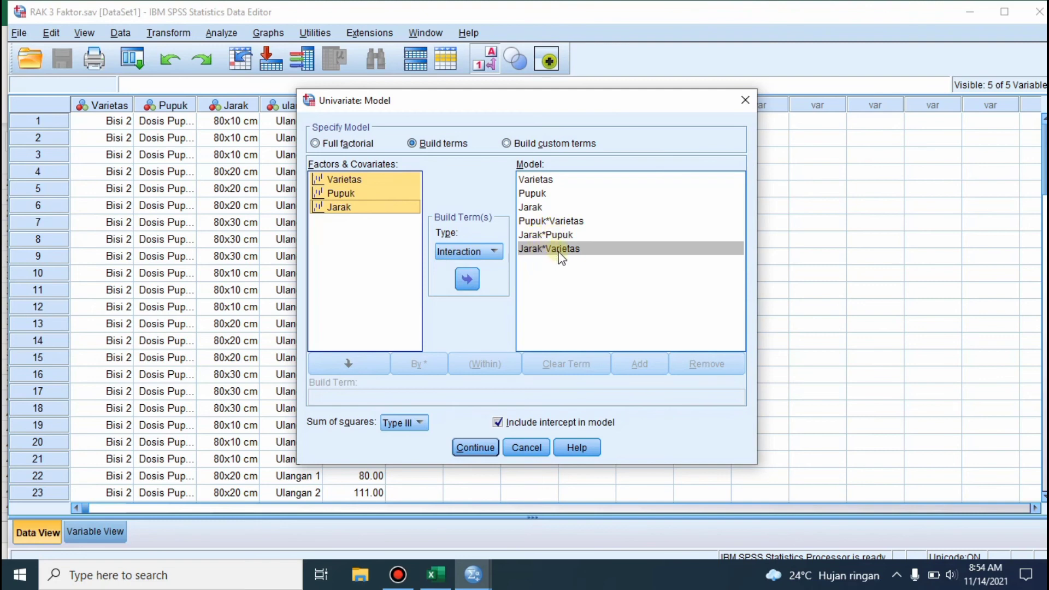
pyautogui.click(464, 278)
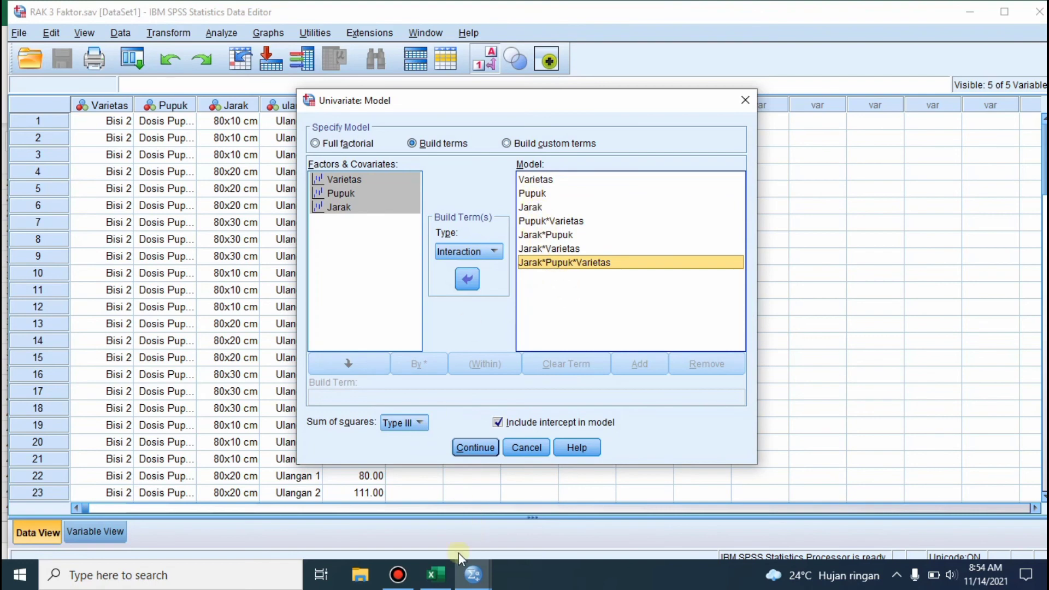
pyautogui.click(435, 574)
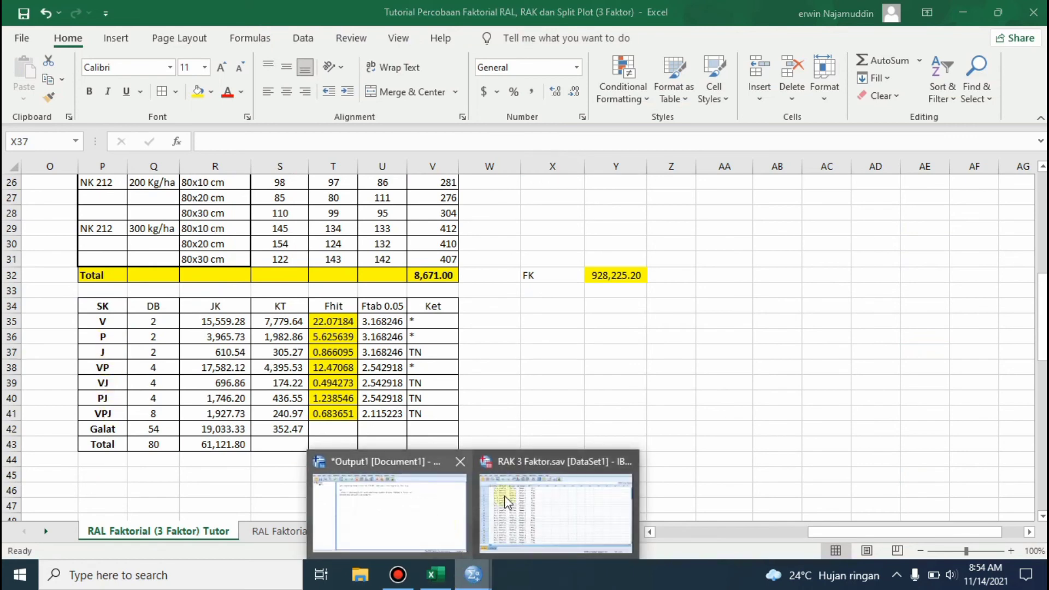
pyautogui.click(467, 557)
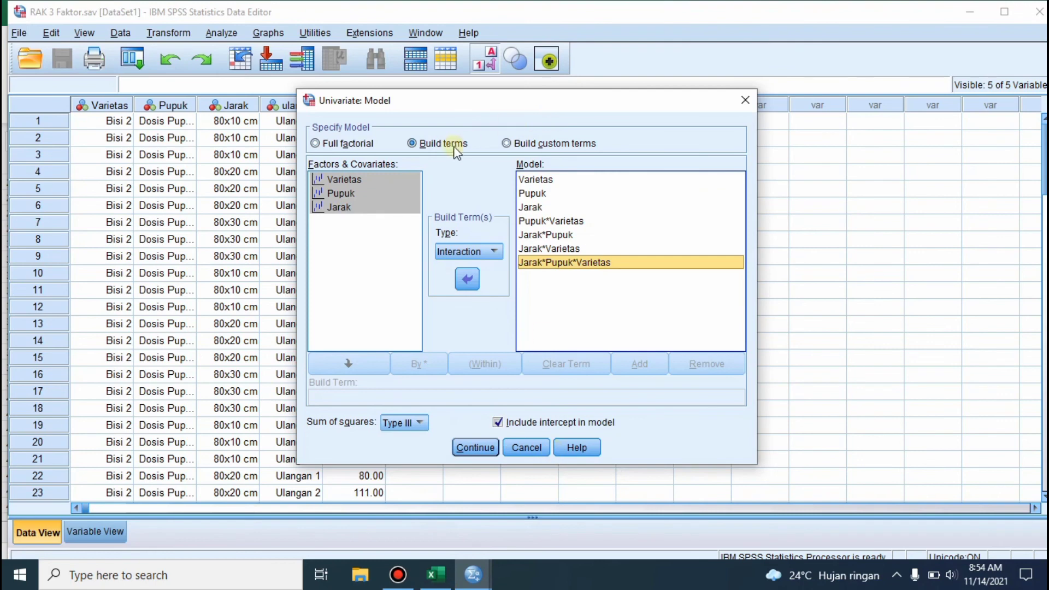
pyautogui.click(502, 426)
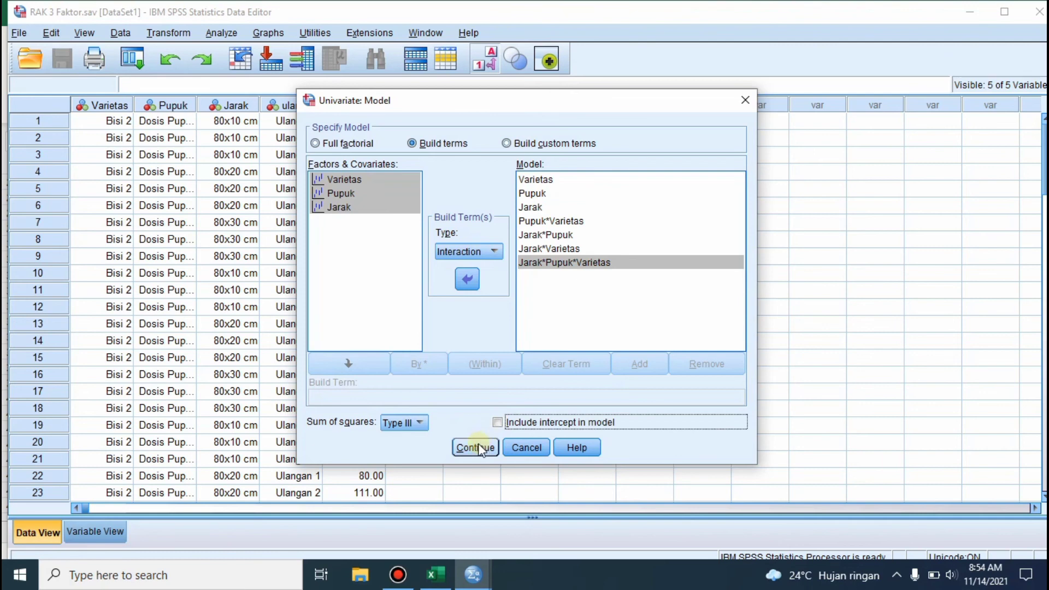
pyautogui.click(483, 443)
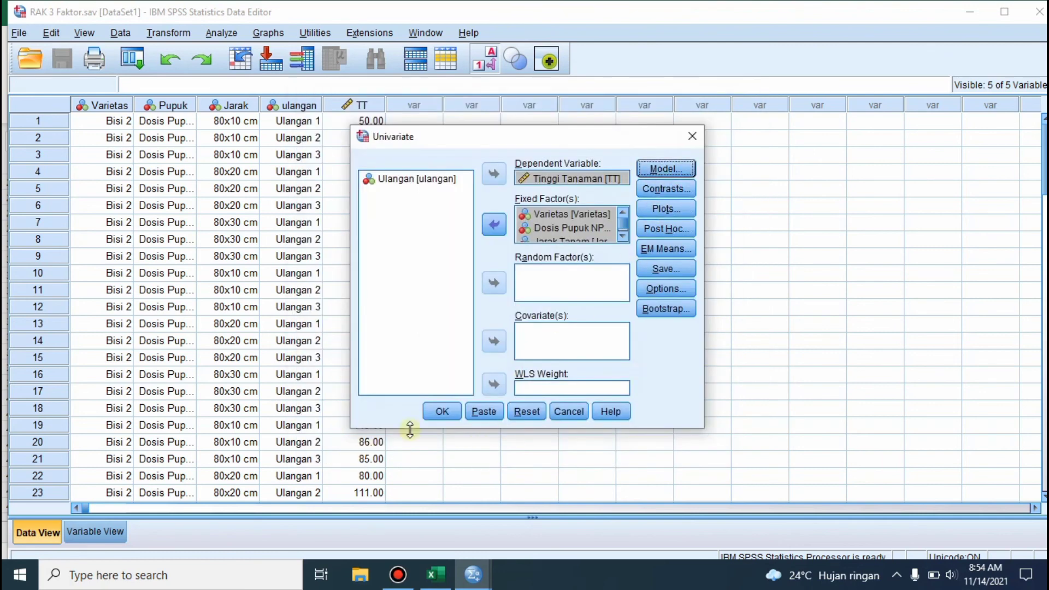
# Request Duncan post hoc tests for Varietas, Pupuk and Jarak, and run the univariate analysis
pyautogui.click(667, 227)
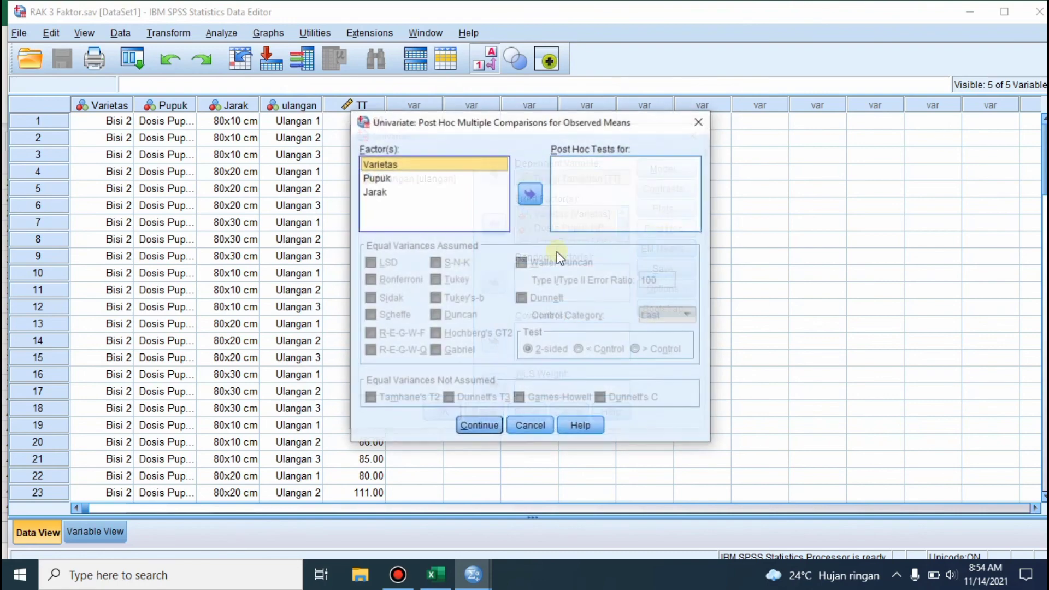
pyautogui.hotkey('shift', 'Down')
pyautogui.hotkey('shift', 'Down')
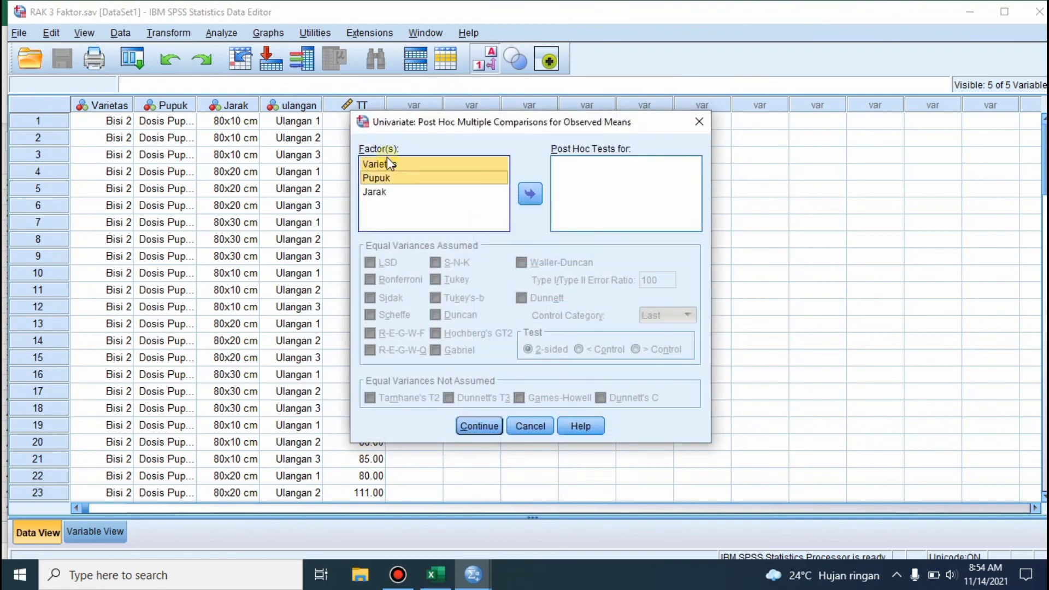
pyautogui.click(530, 193)
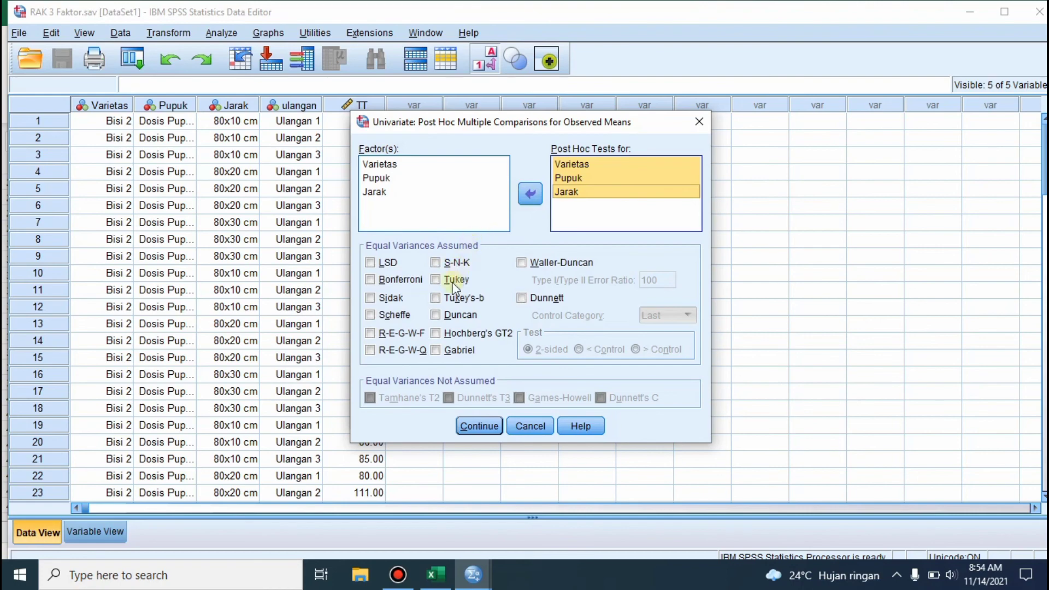
pyautogui.click(436, 315)
pyautogui.click(481, 424)
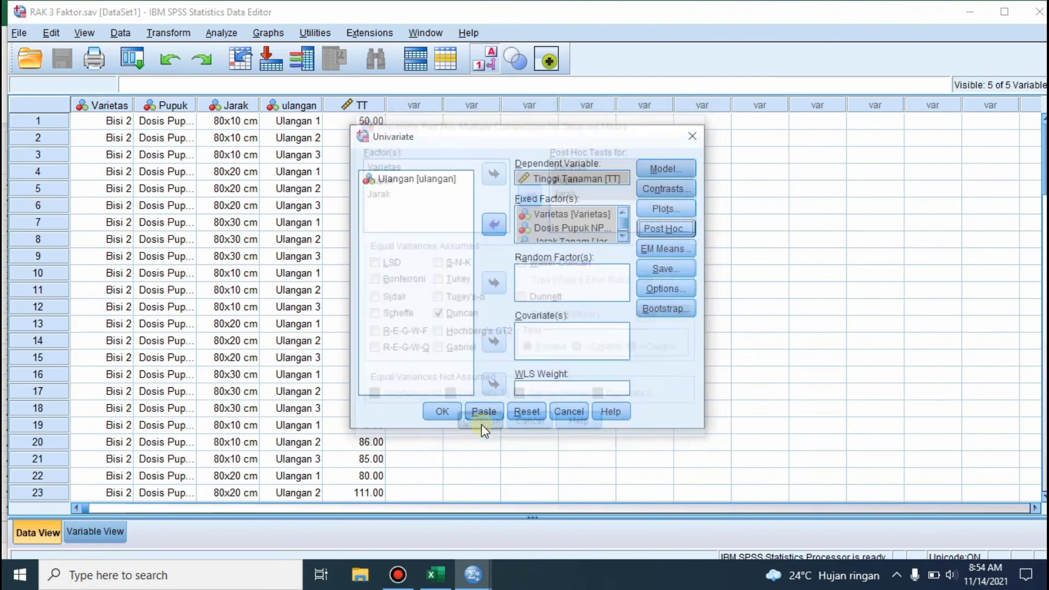
pyautogui.click(439, 412)
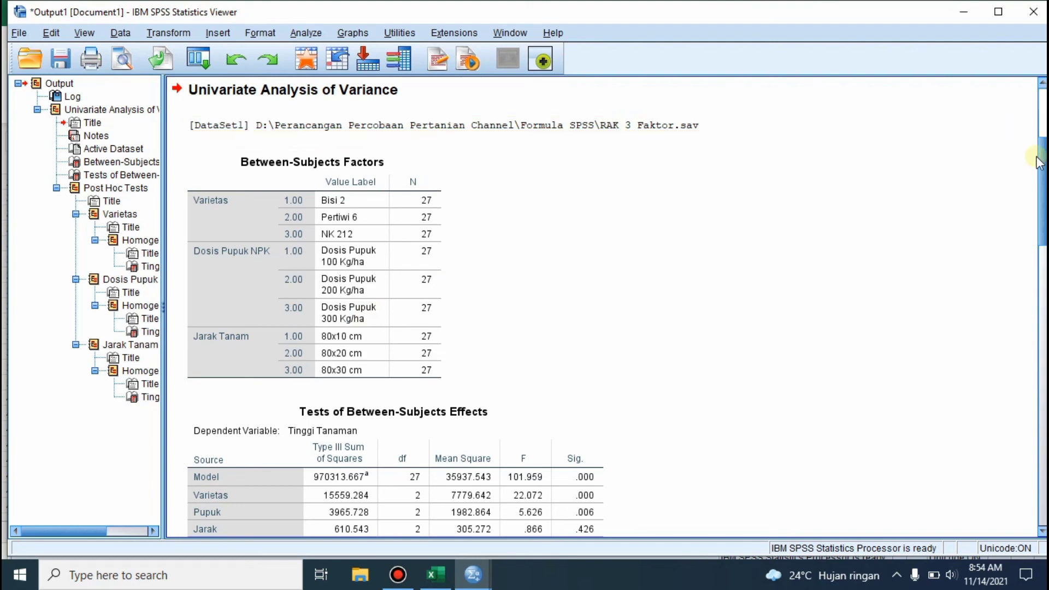
# Compare the Varietas F value in the Tests of Between-Subjects Effects with the V row's Fhit in the Excel ANOVA table
pyautogui.moveTo(1043, 164); pyautogui.dragTo(1043, 230)
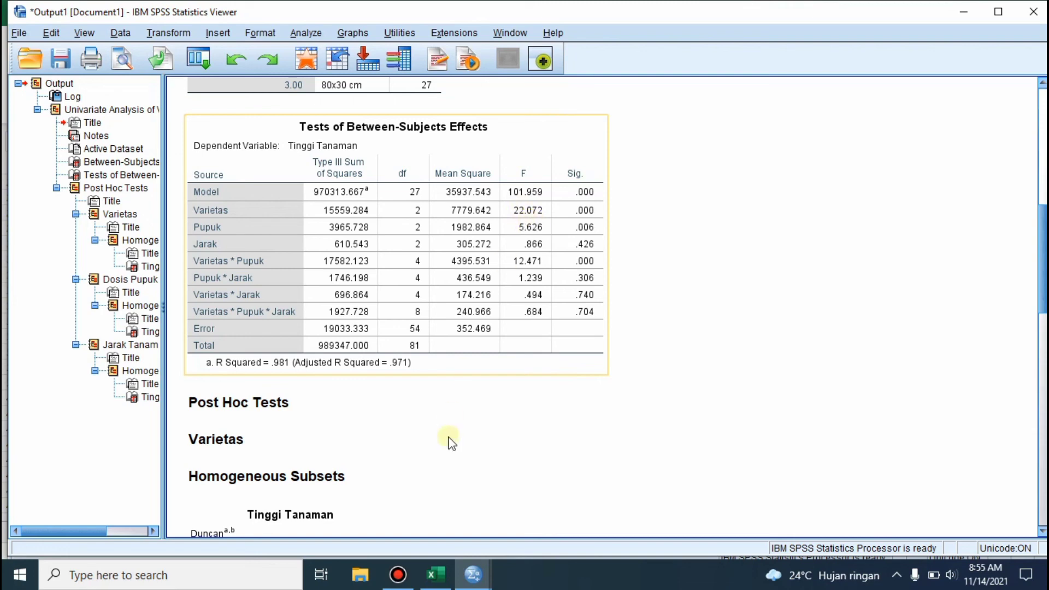
pyautogui.click(436, 574)
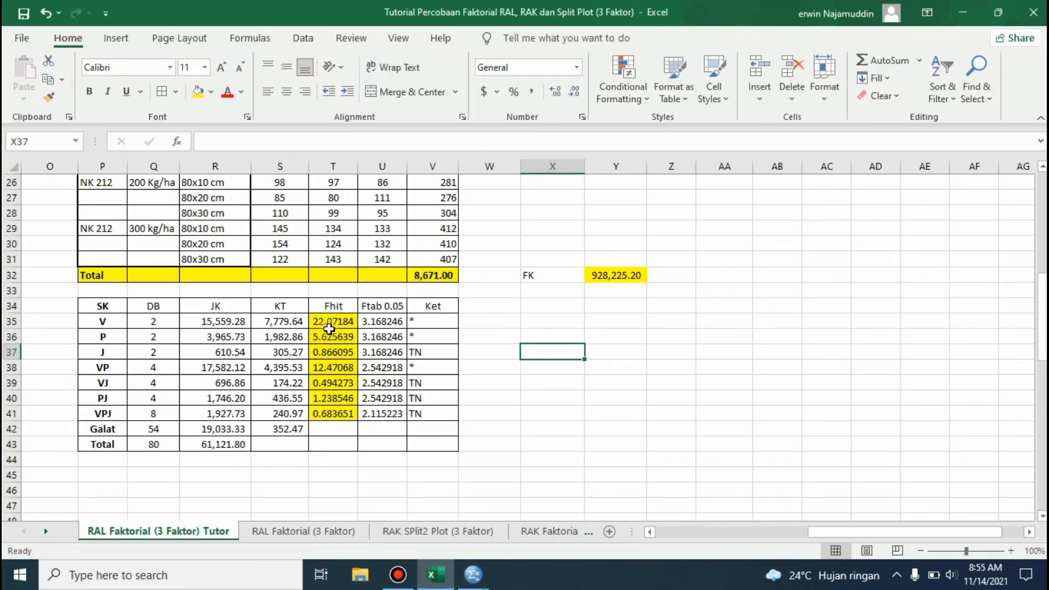
pyautogui.click(331, 324)
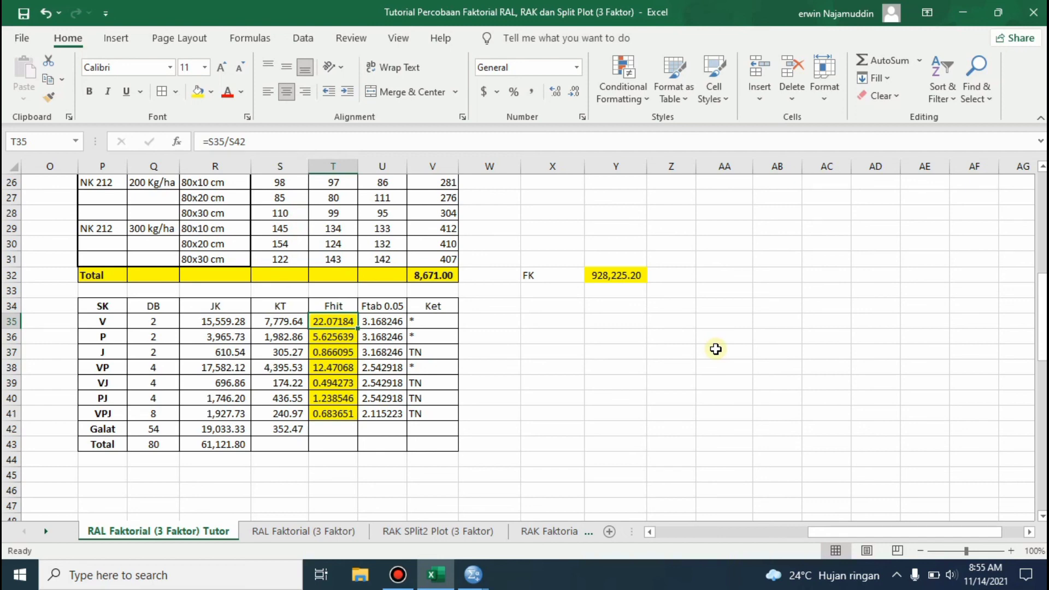
pyautogui.moveTo(473, 573)
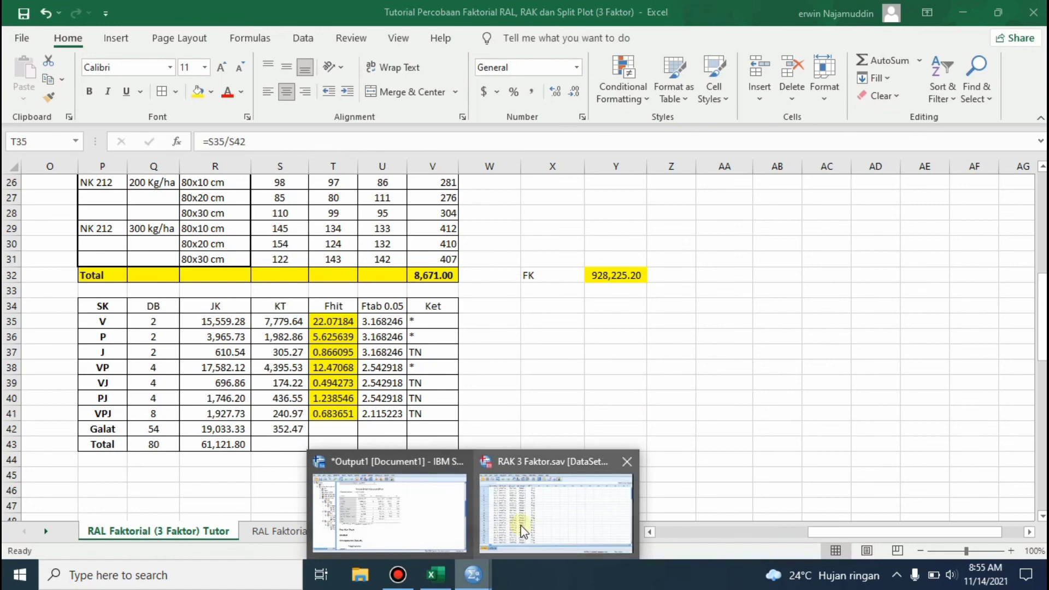
pyautogui.click(389, 512)
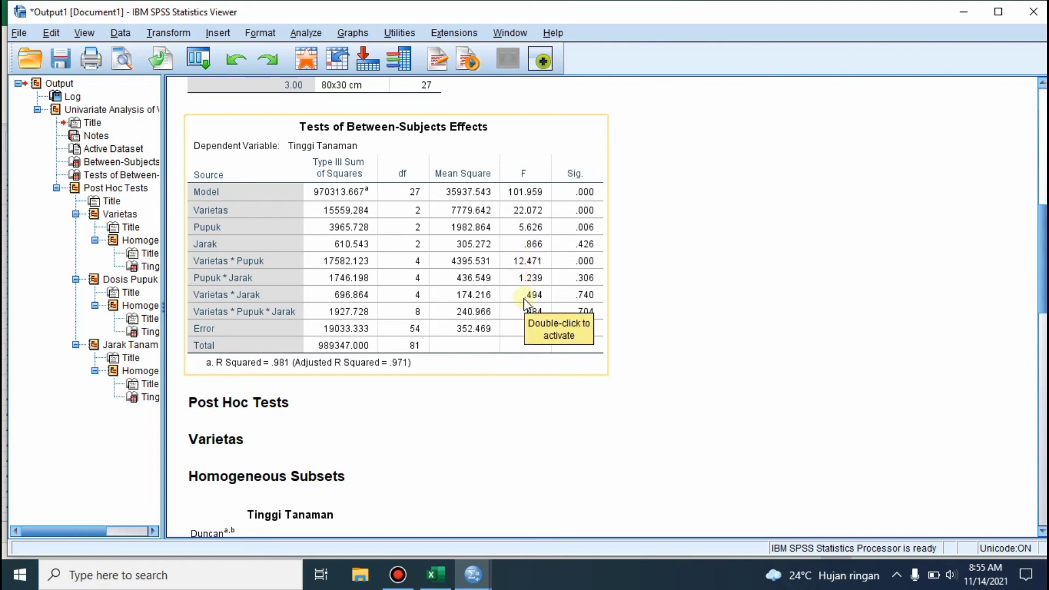
pyautogui.click(761, 234)
pyautogui.click(587, 293)
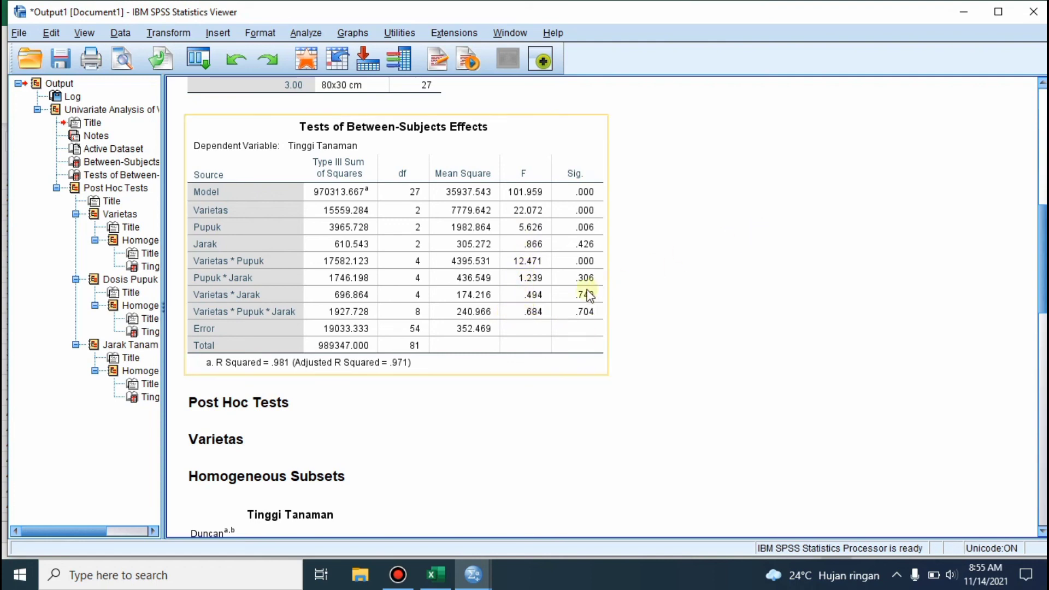
# Check the Excel Fhit values of P, J and VP against the corresponding F values in the SPSS output
pyautogui.click(447, 538)
pyautogui.click(435, 574)
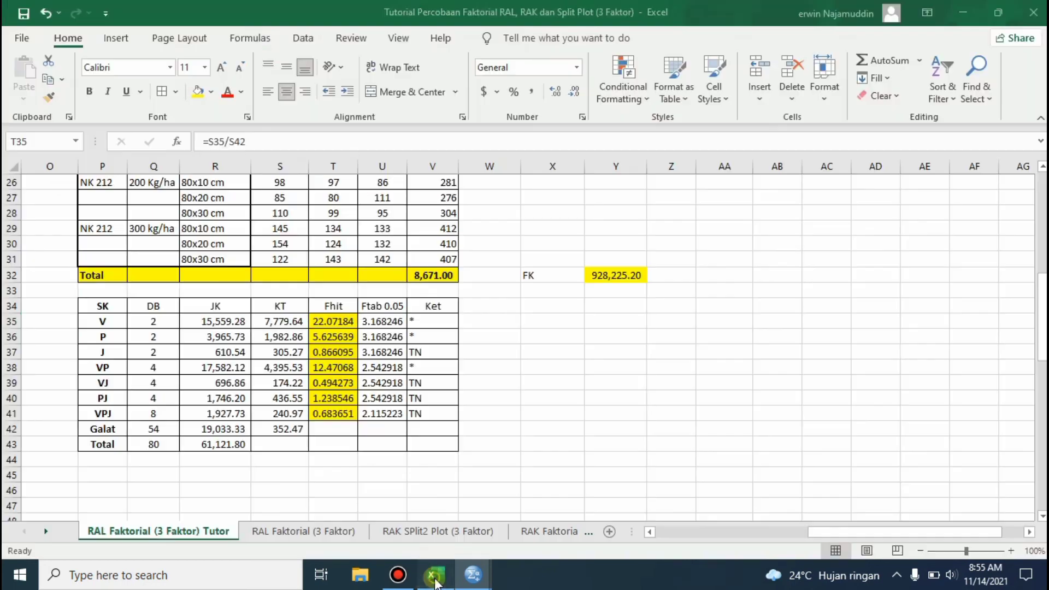
pyautogui.click(330, 339)
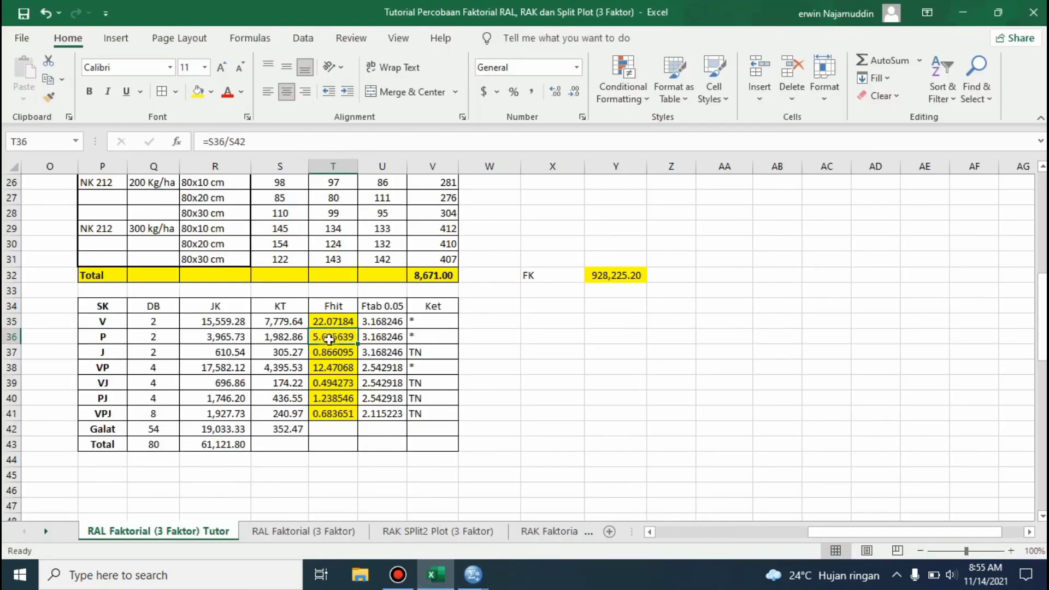
pyautogui.moveTo(491, 581)
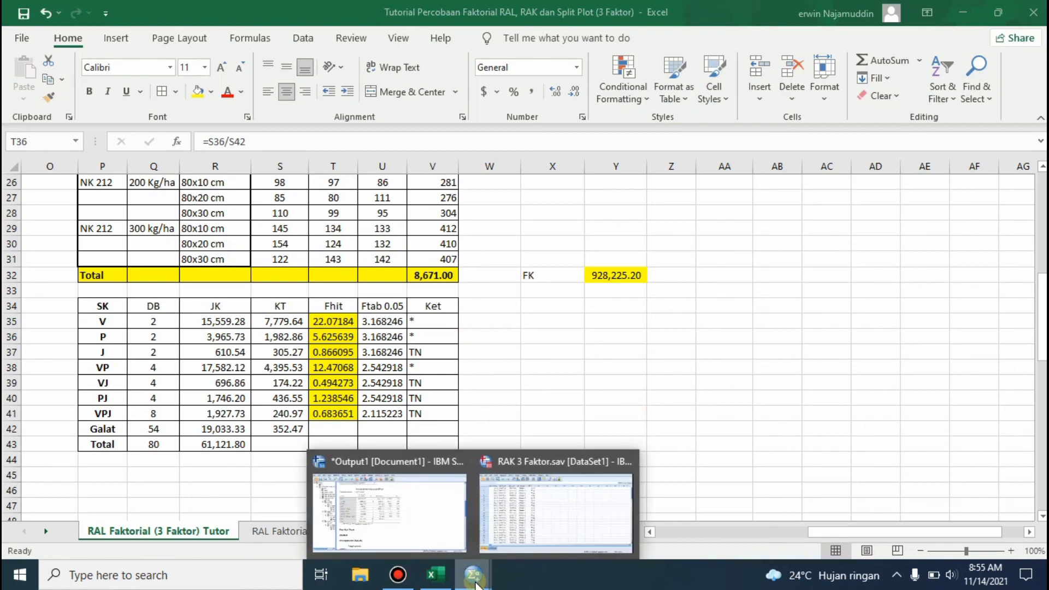
pyautogui.click(514, 527)
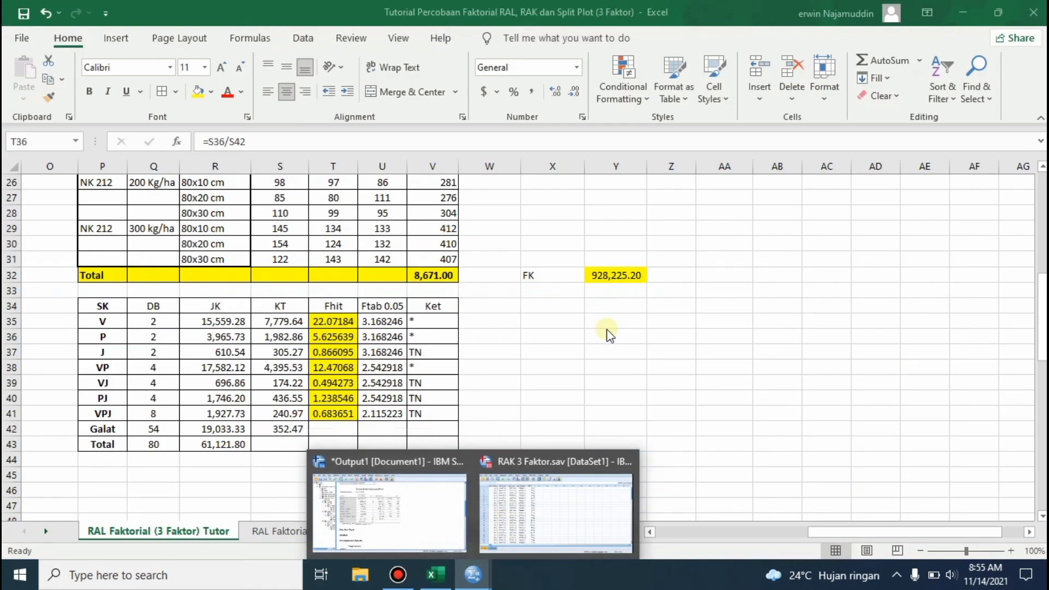
pyautogui.click(328, 352)
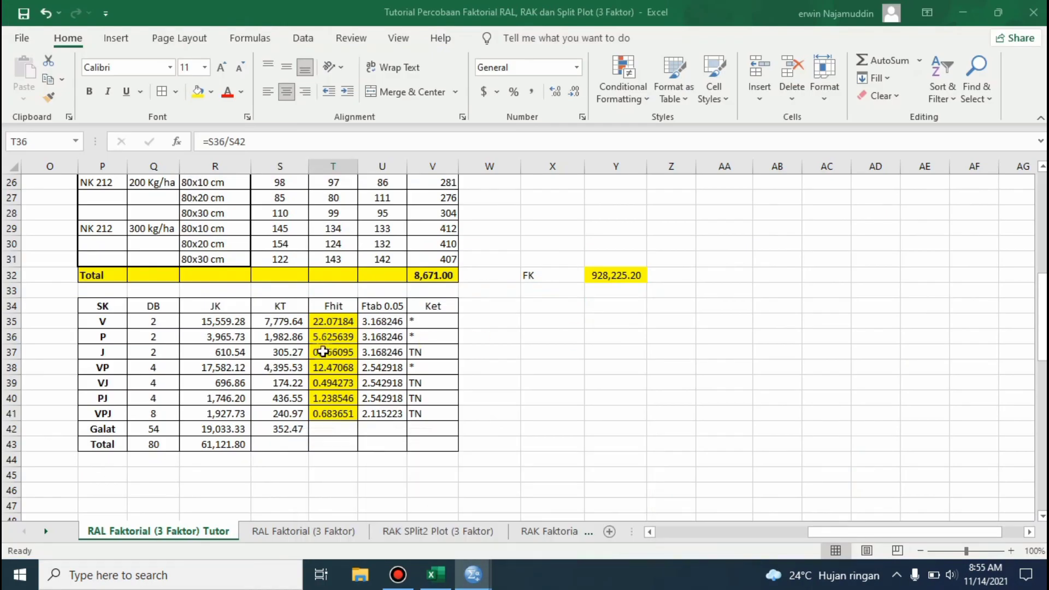
pyautogui.moveTo(478, 585)
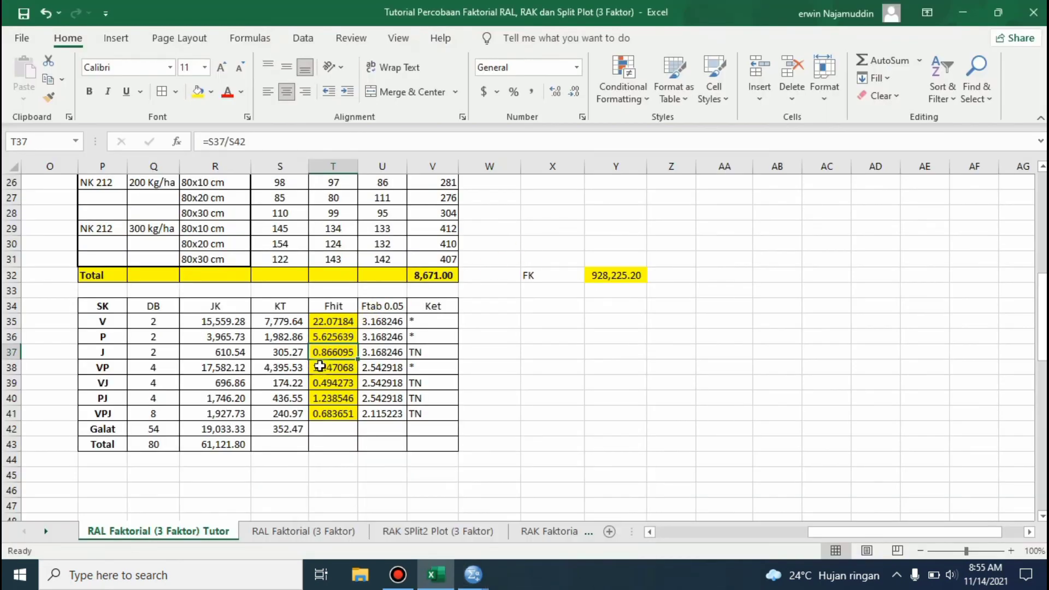
pyautogui.press('F2')
pyautogui.press('Return')
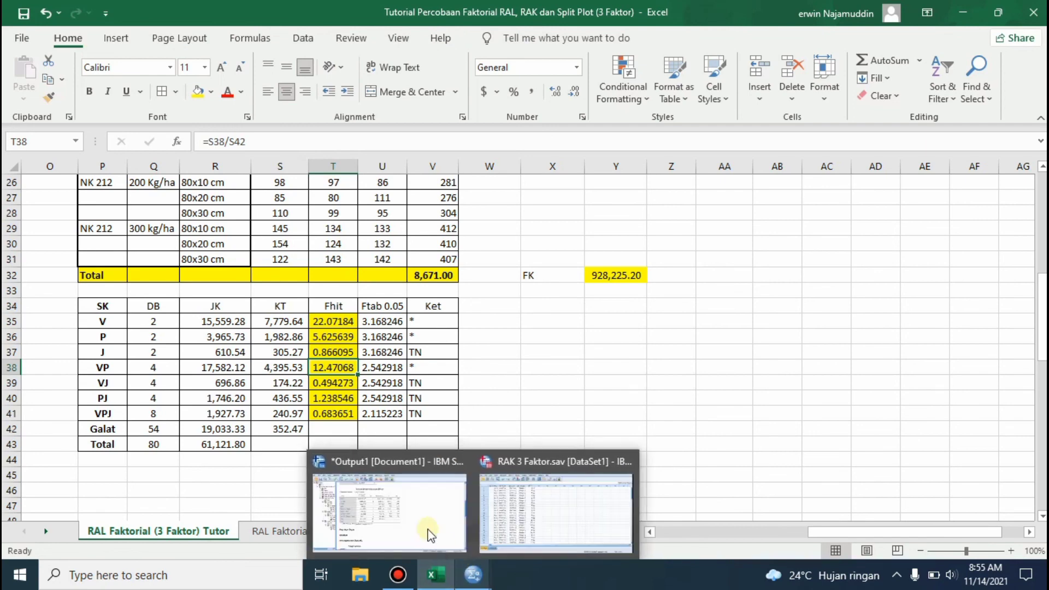
pyautogui.moveTo(429, 527)
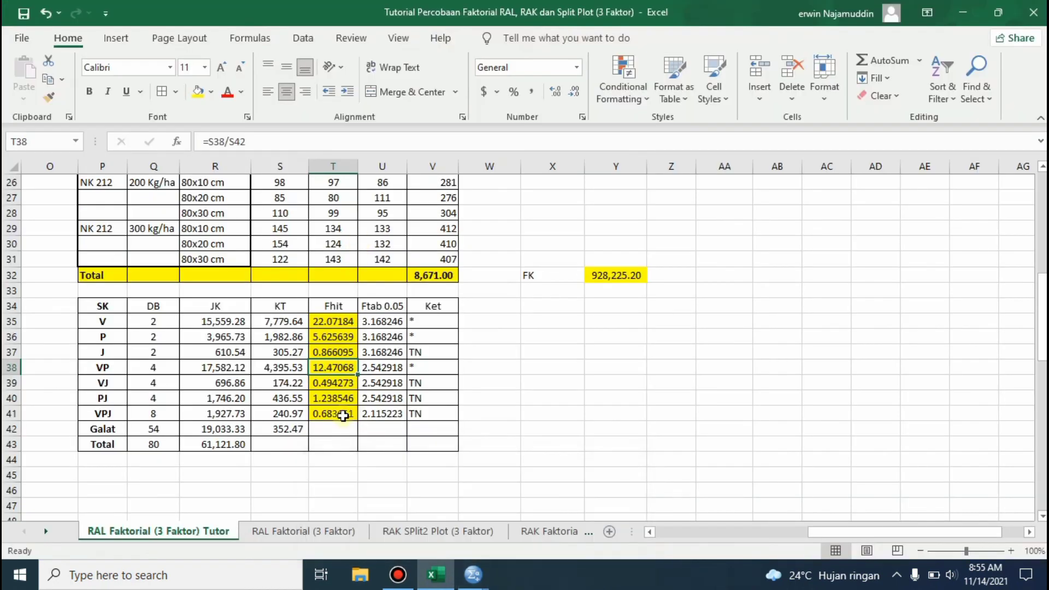
# Check the Excel Fhit values of the VJ, PJ and VPJ interactions against the SPSS between-subjects effects table
pyautogui.click(334, 386)
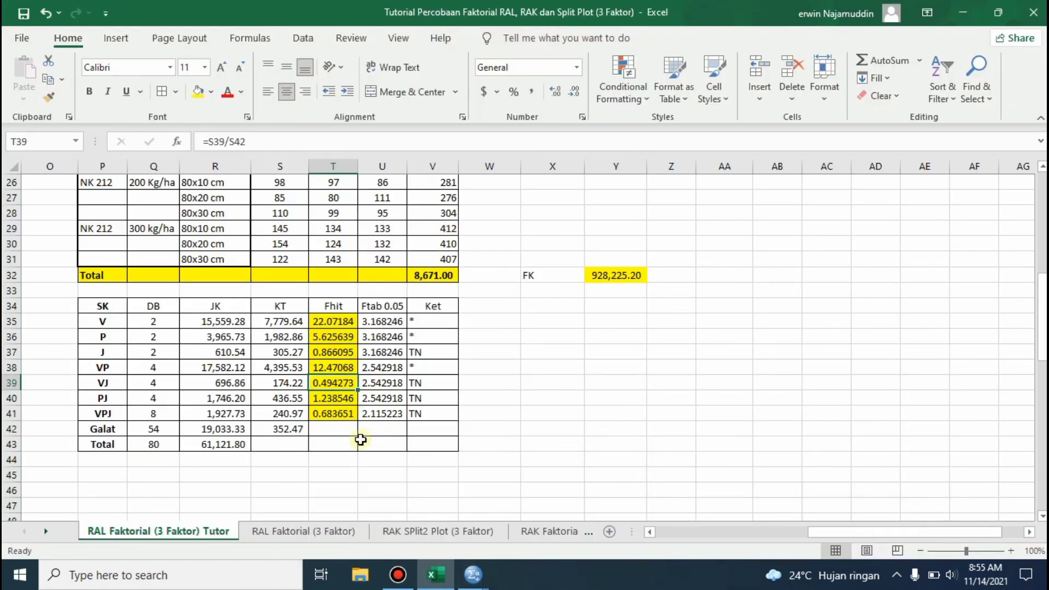
pyautogui.moveTo(432, 571)
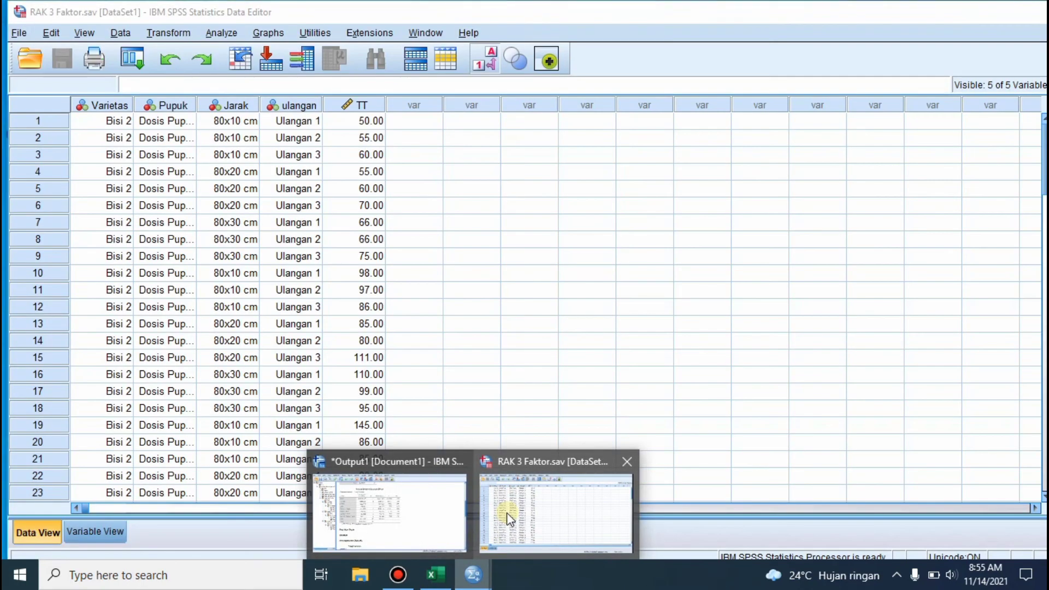
pyautogui.moveTo(429, 523)
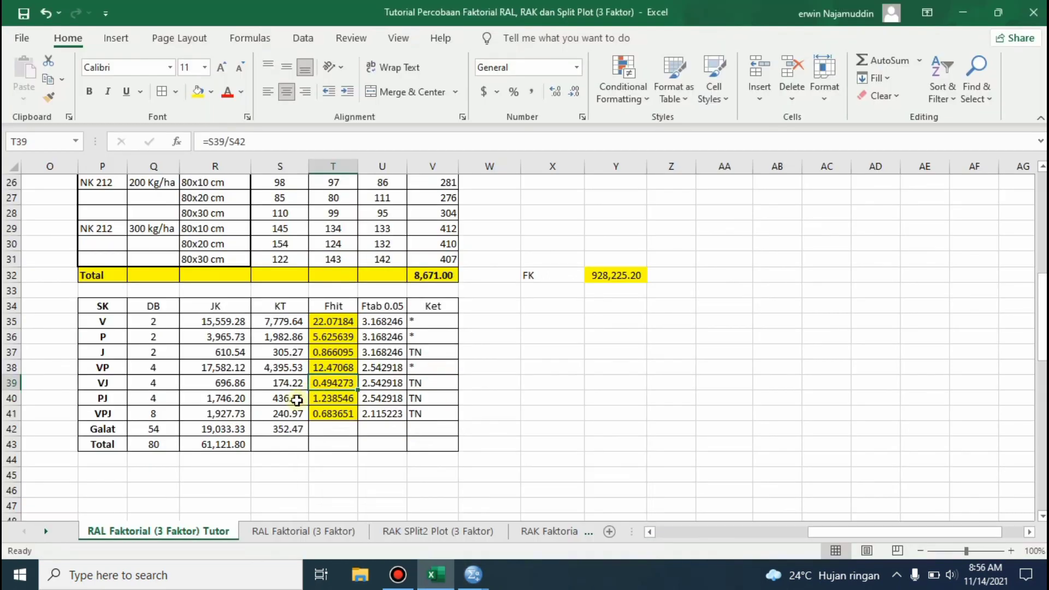
pyautogui.click(331, 414)
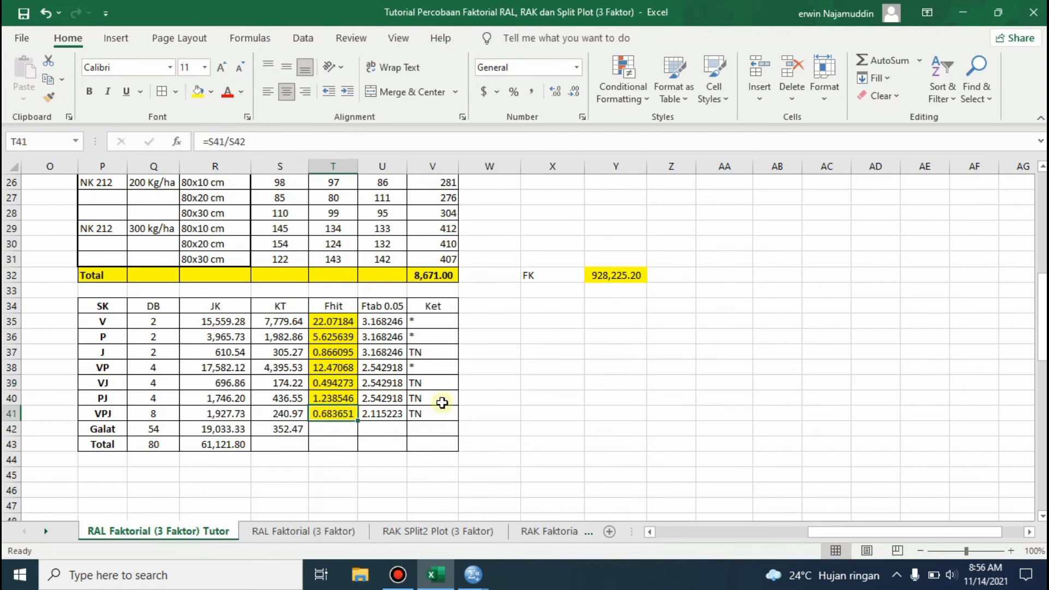
pyautogui.click(331, 396)
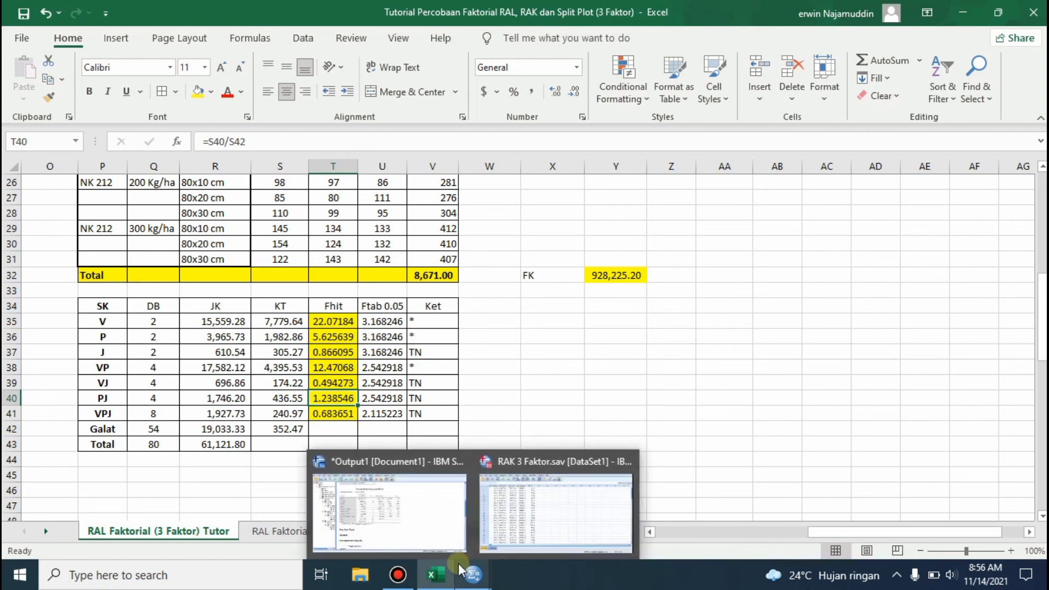
pyautogui.moveTo(394, 494)
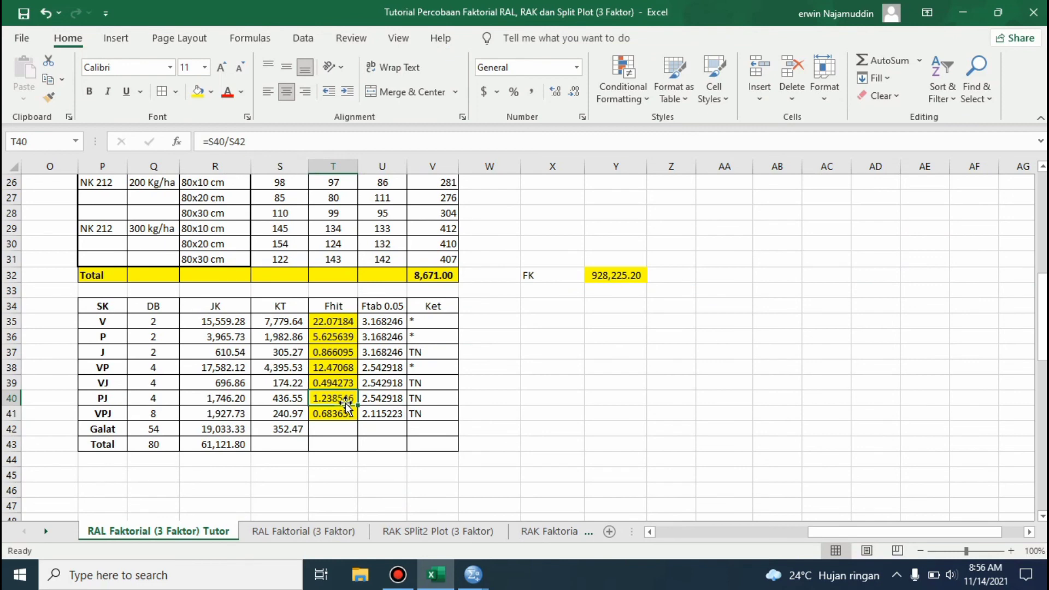
pyautogui.click(335, 415)
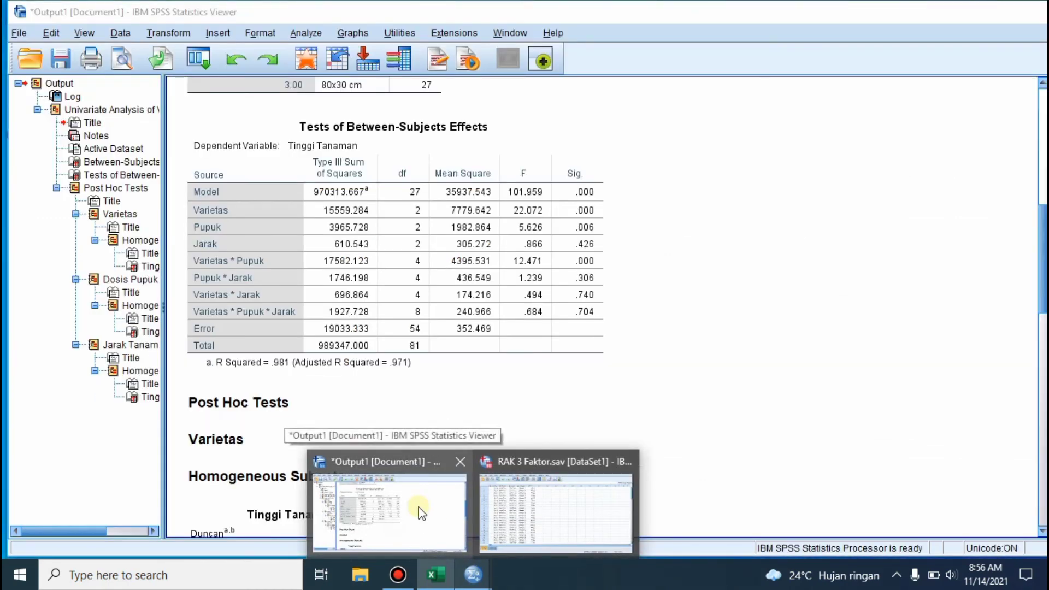
# Examine the Duncan homogeneous subsets for the factors in the SPSS output's post hoc tests
pyautogui.click(420, 509)
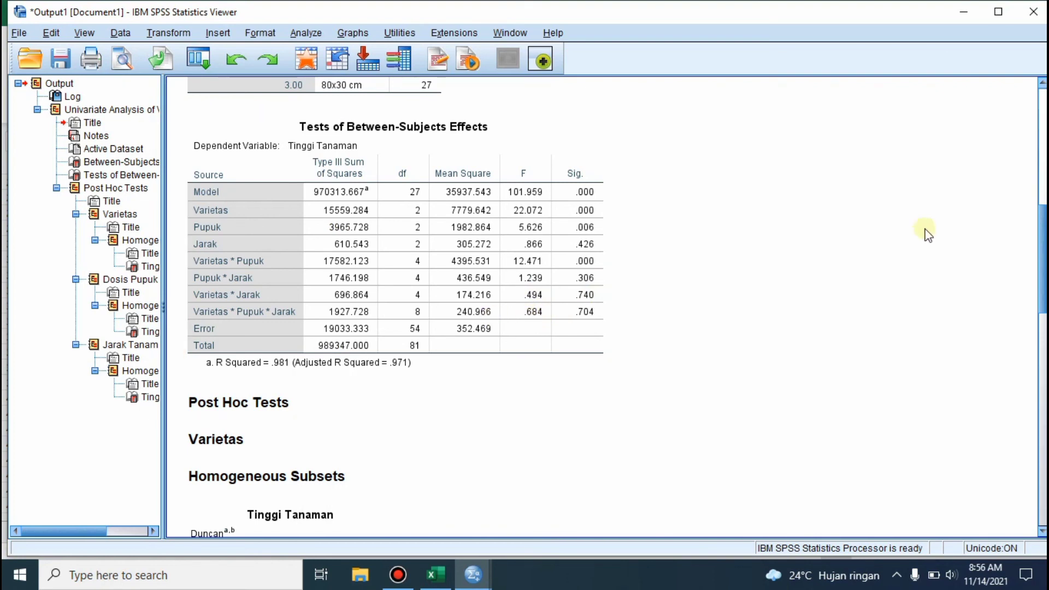
pyautogui.moveTo(1041, 235); pyautogui.dragTo(1038, 376)
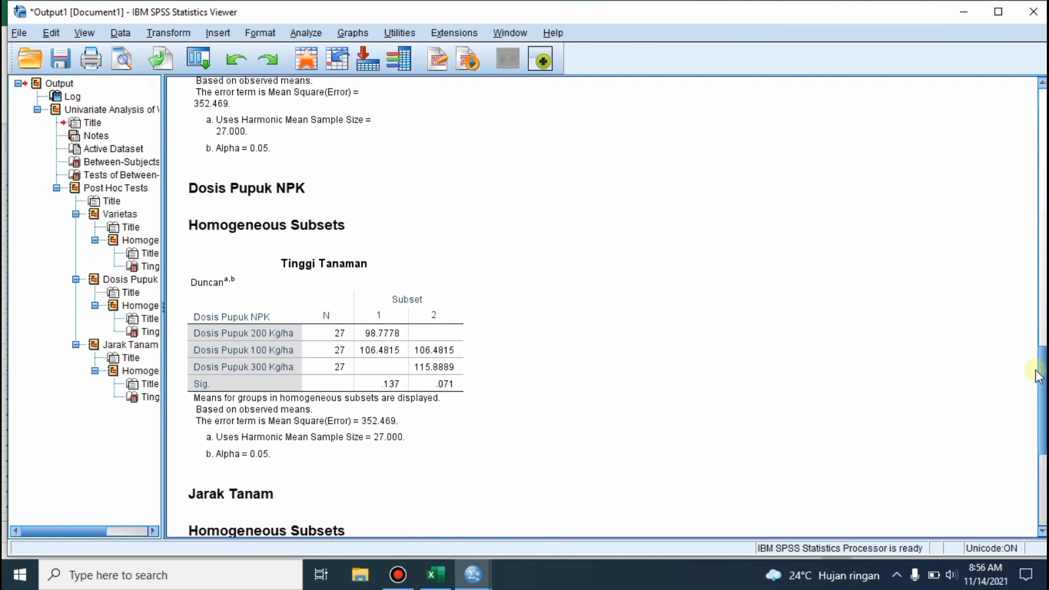